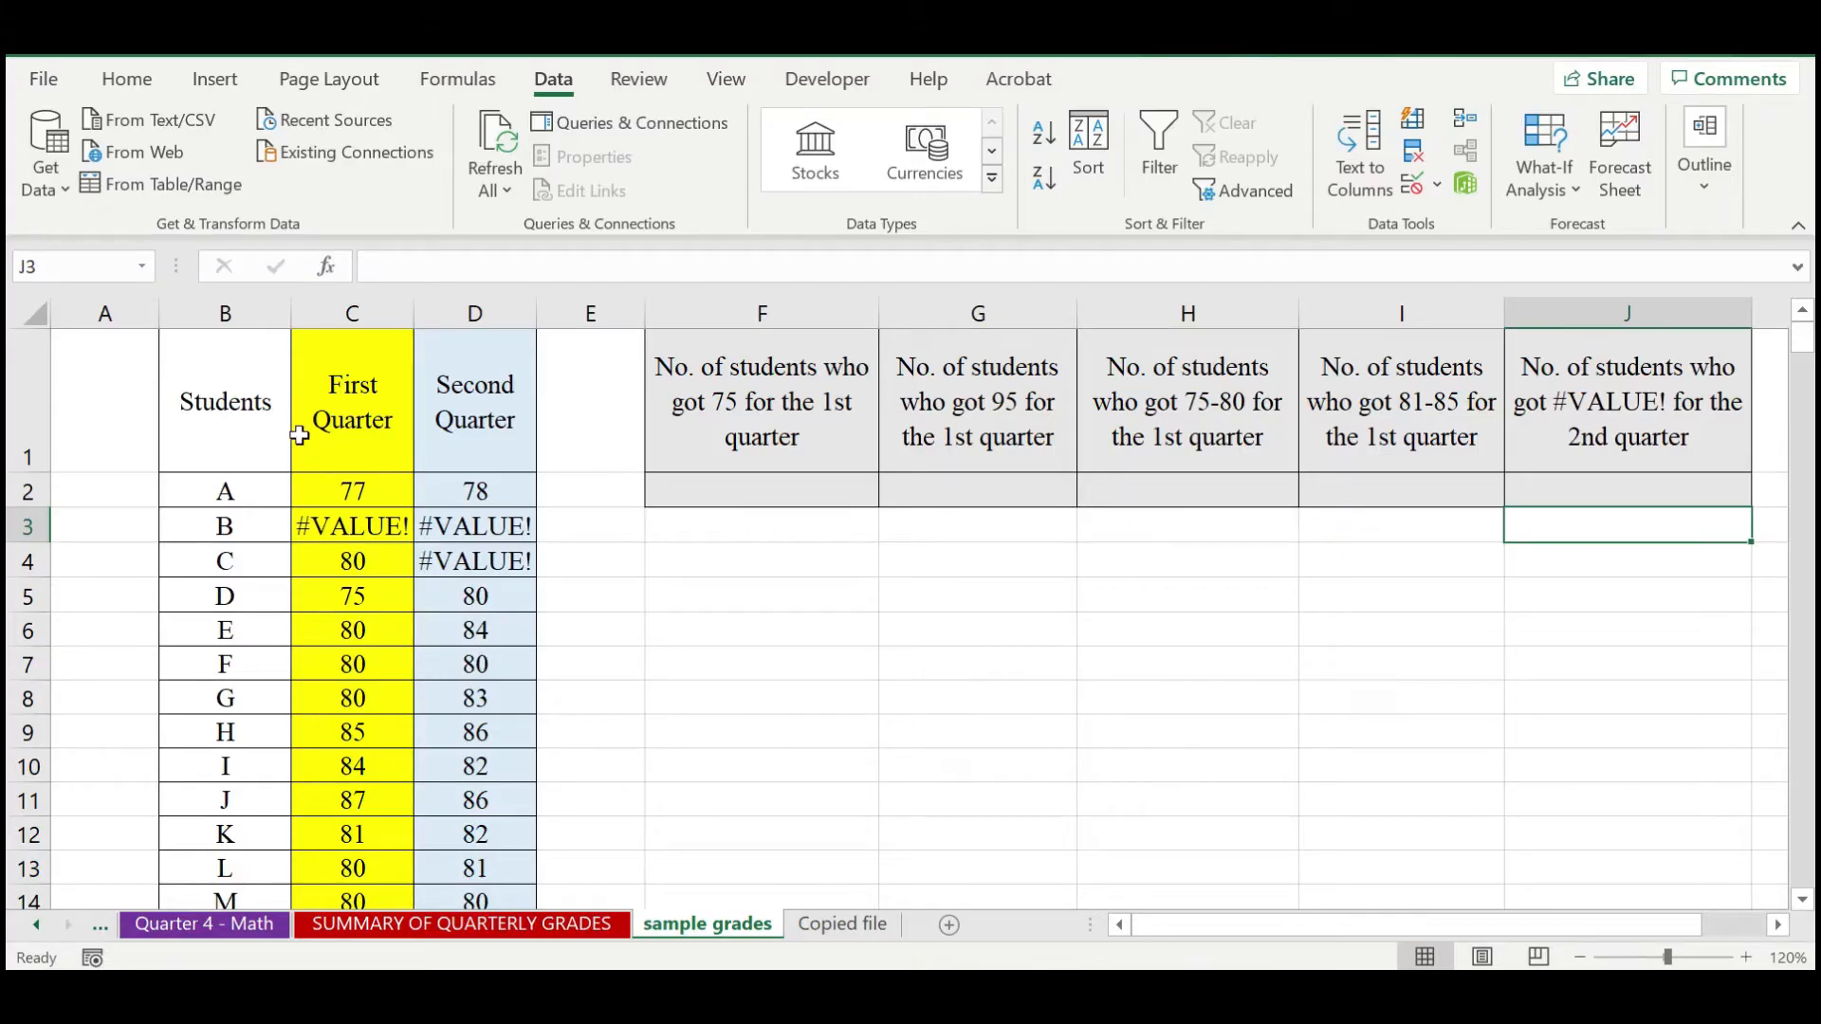
Examine the Students, First Quarter and Second Quarter columns, including the #VALUE! cells, and the heading for students who got 75.
click(220, 311)
click(355, 313)
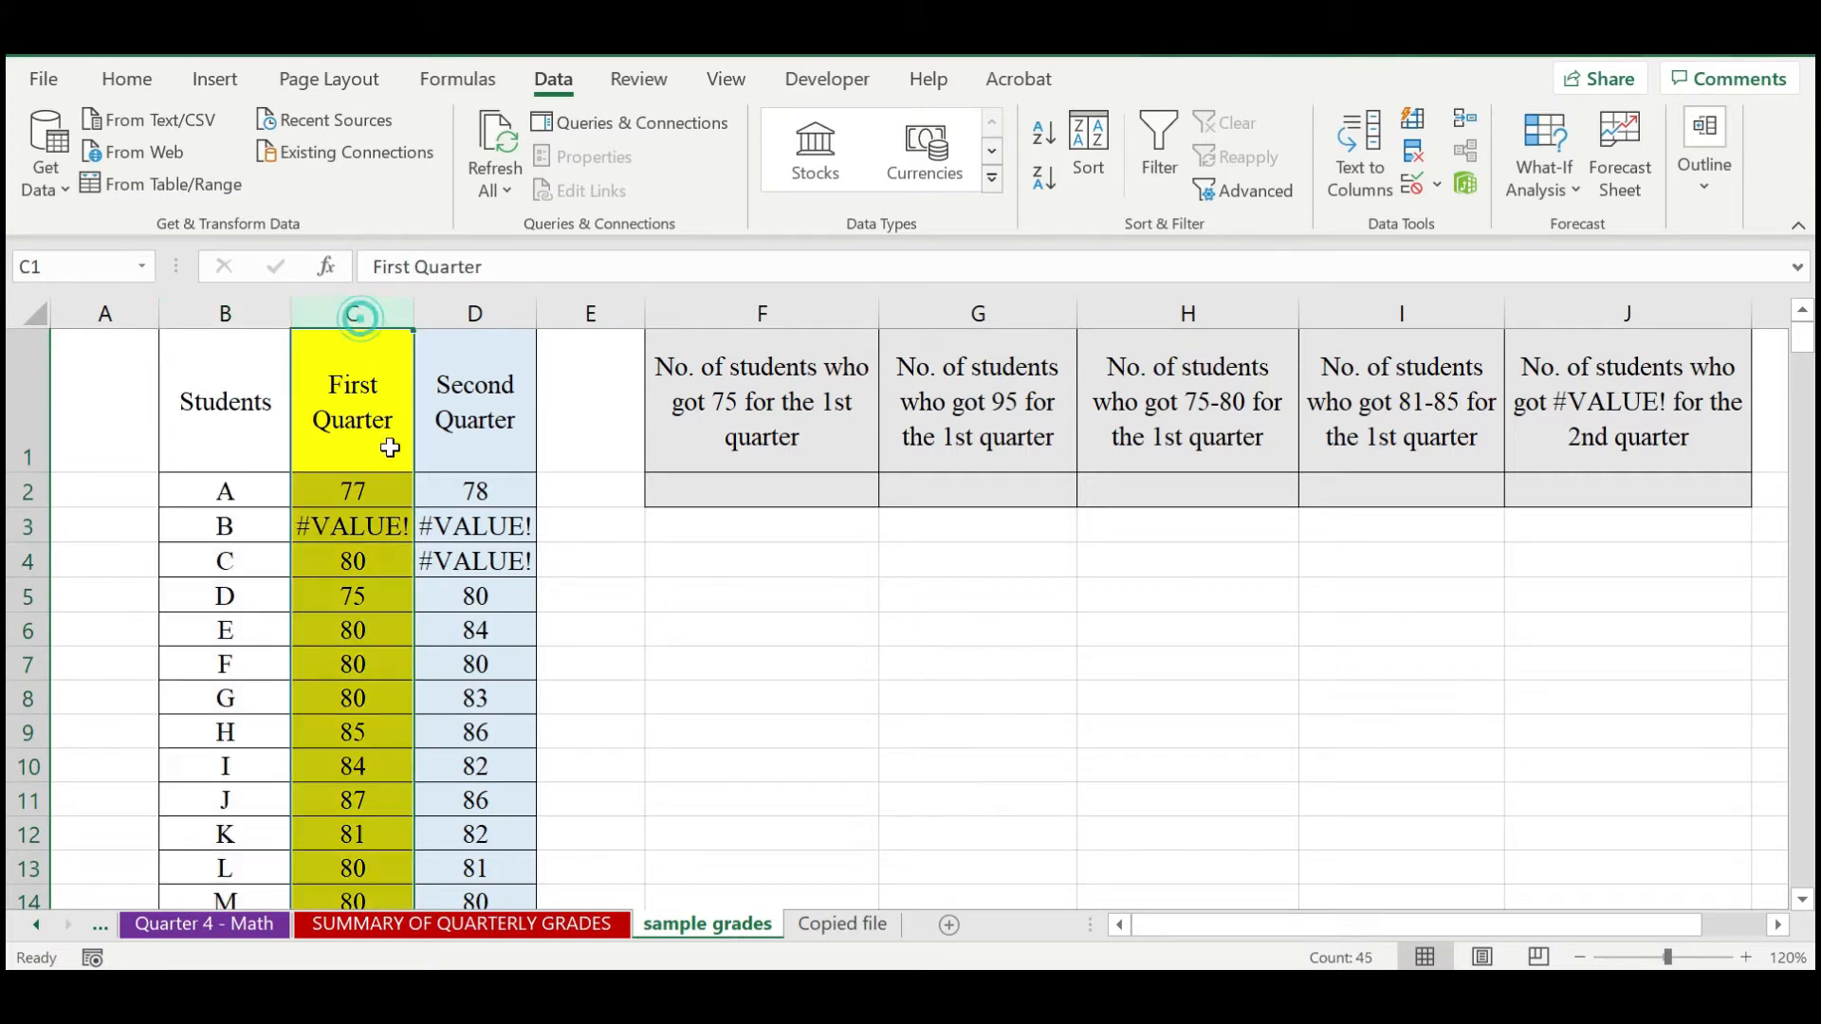
scroll(418, 740, down, 10)
scroll(427, 759, up, 10)
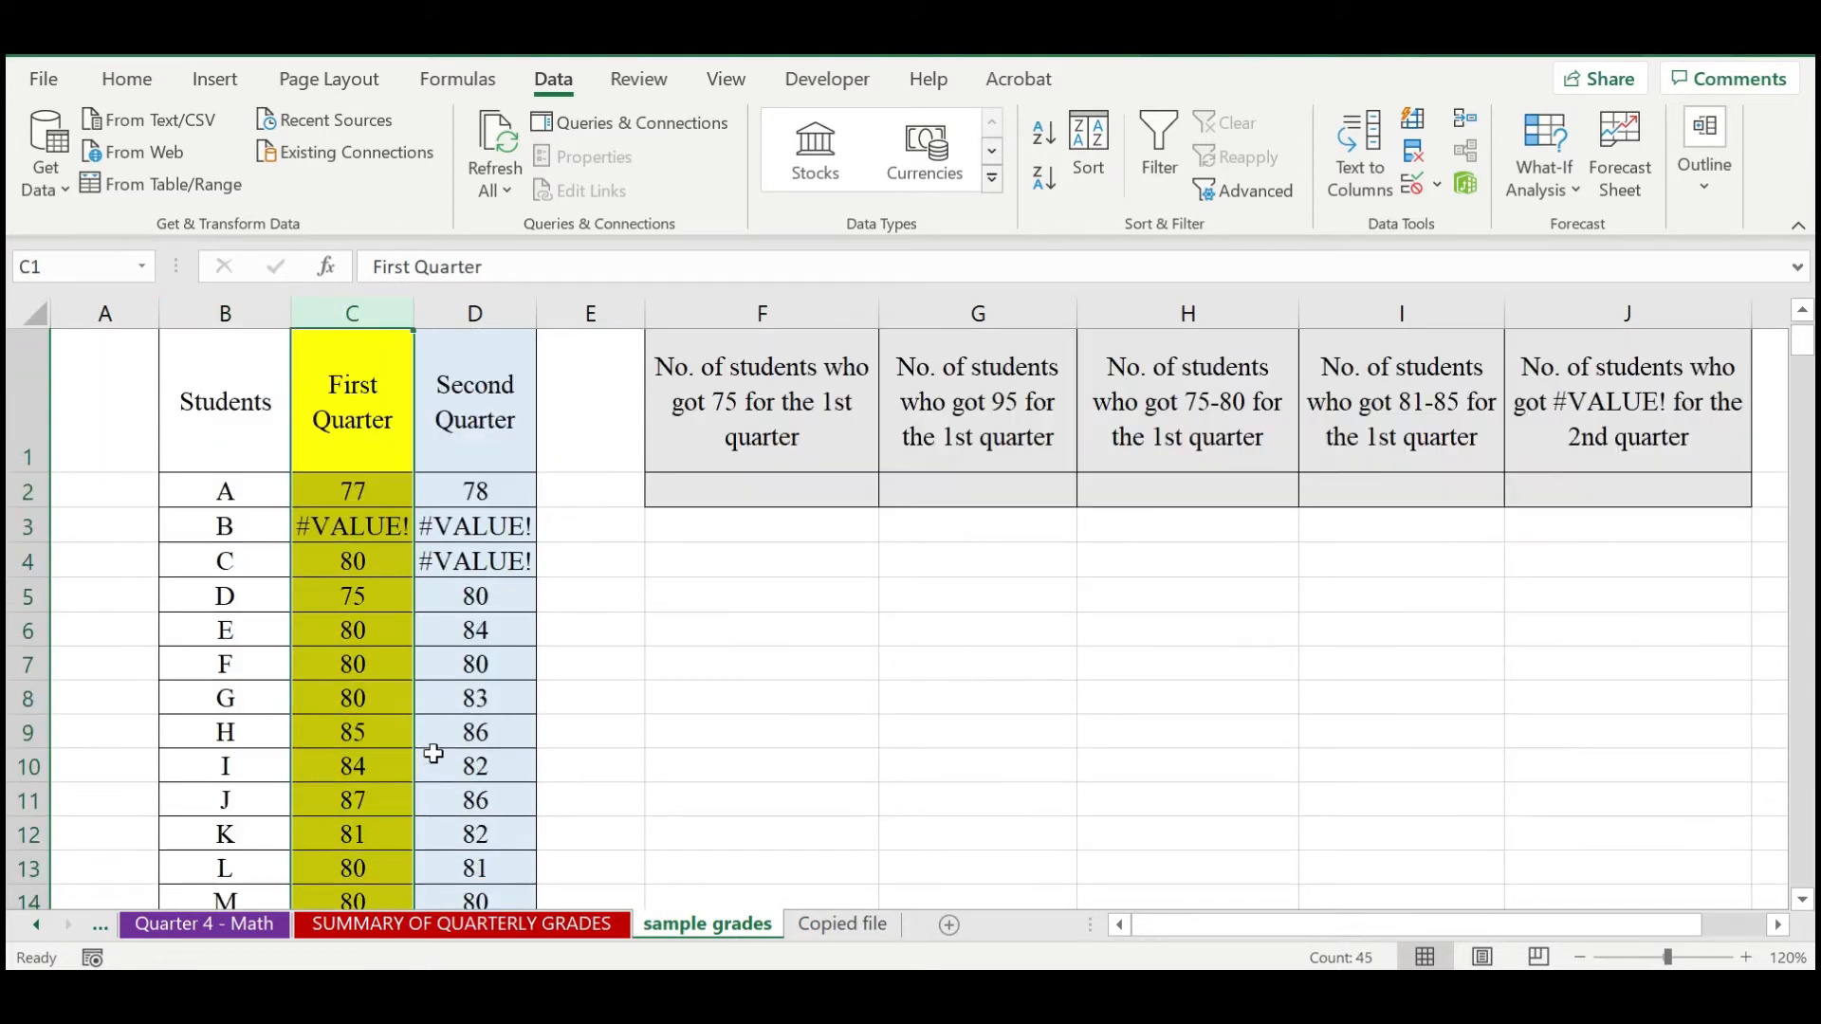
click(477, 313)
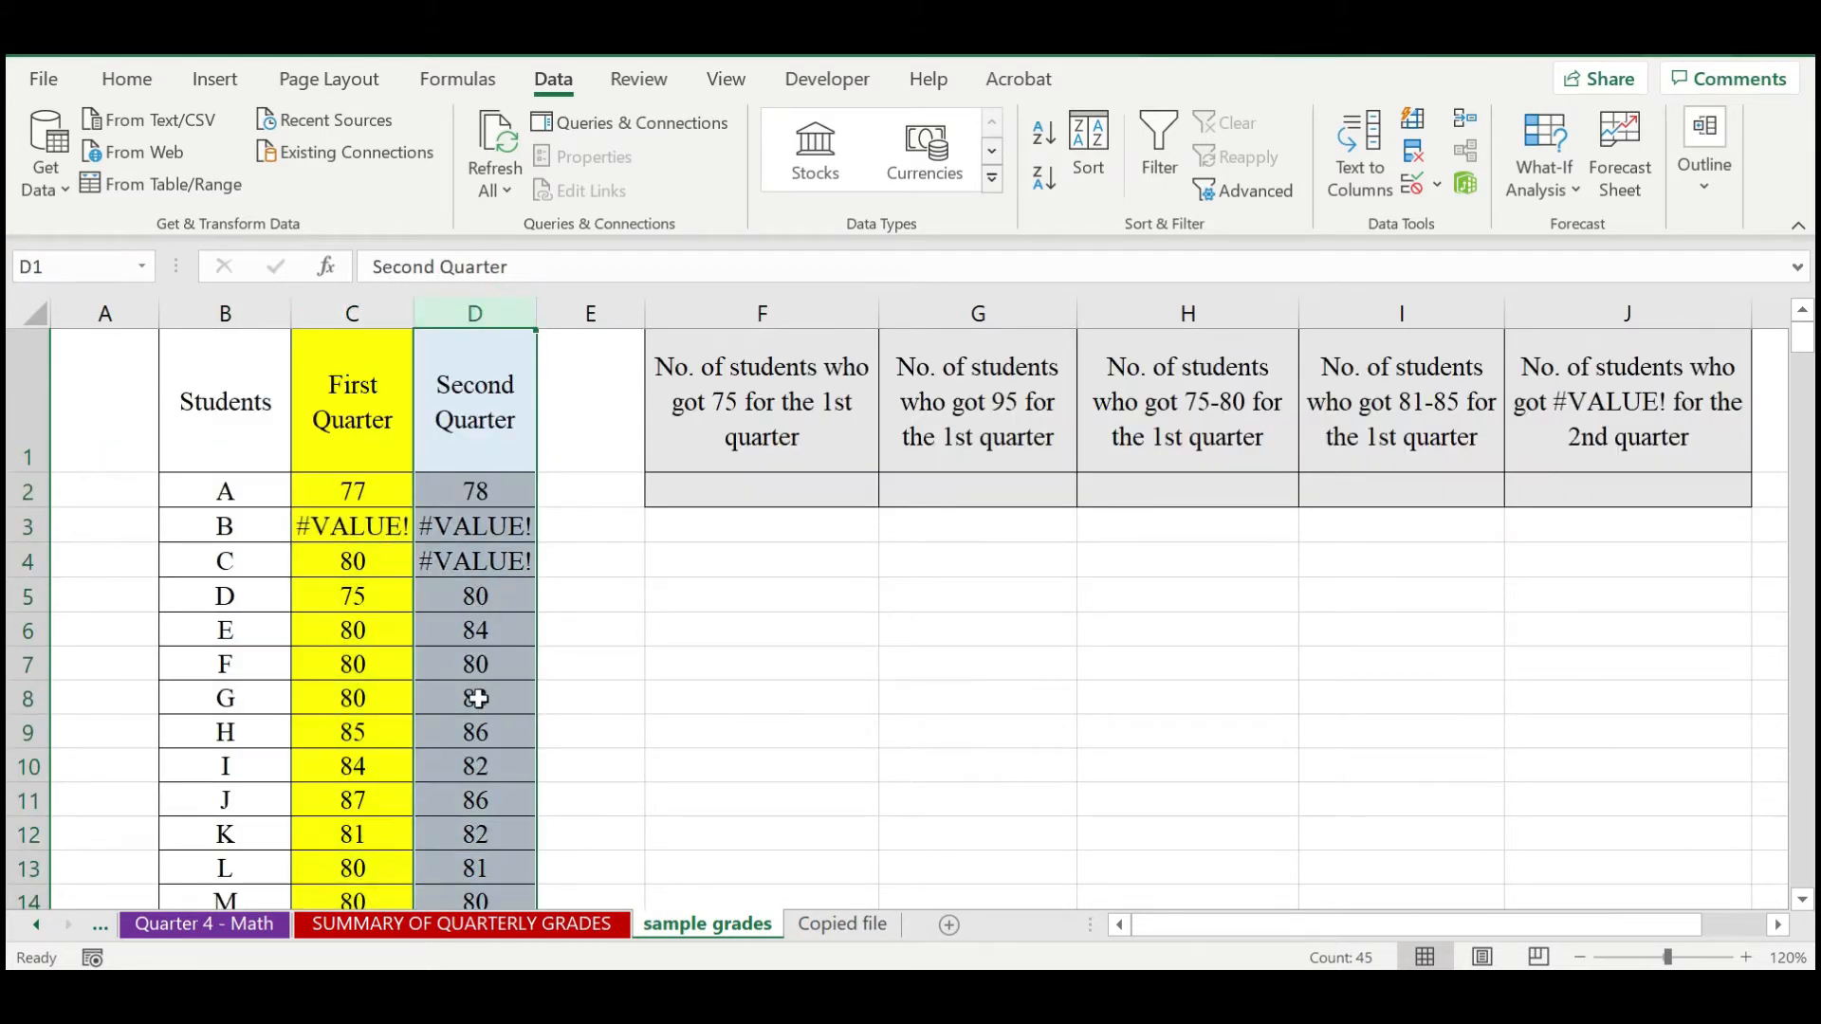
click(588, 631)
click(478, 529)
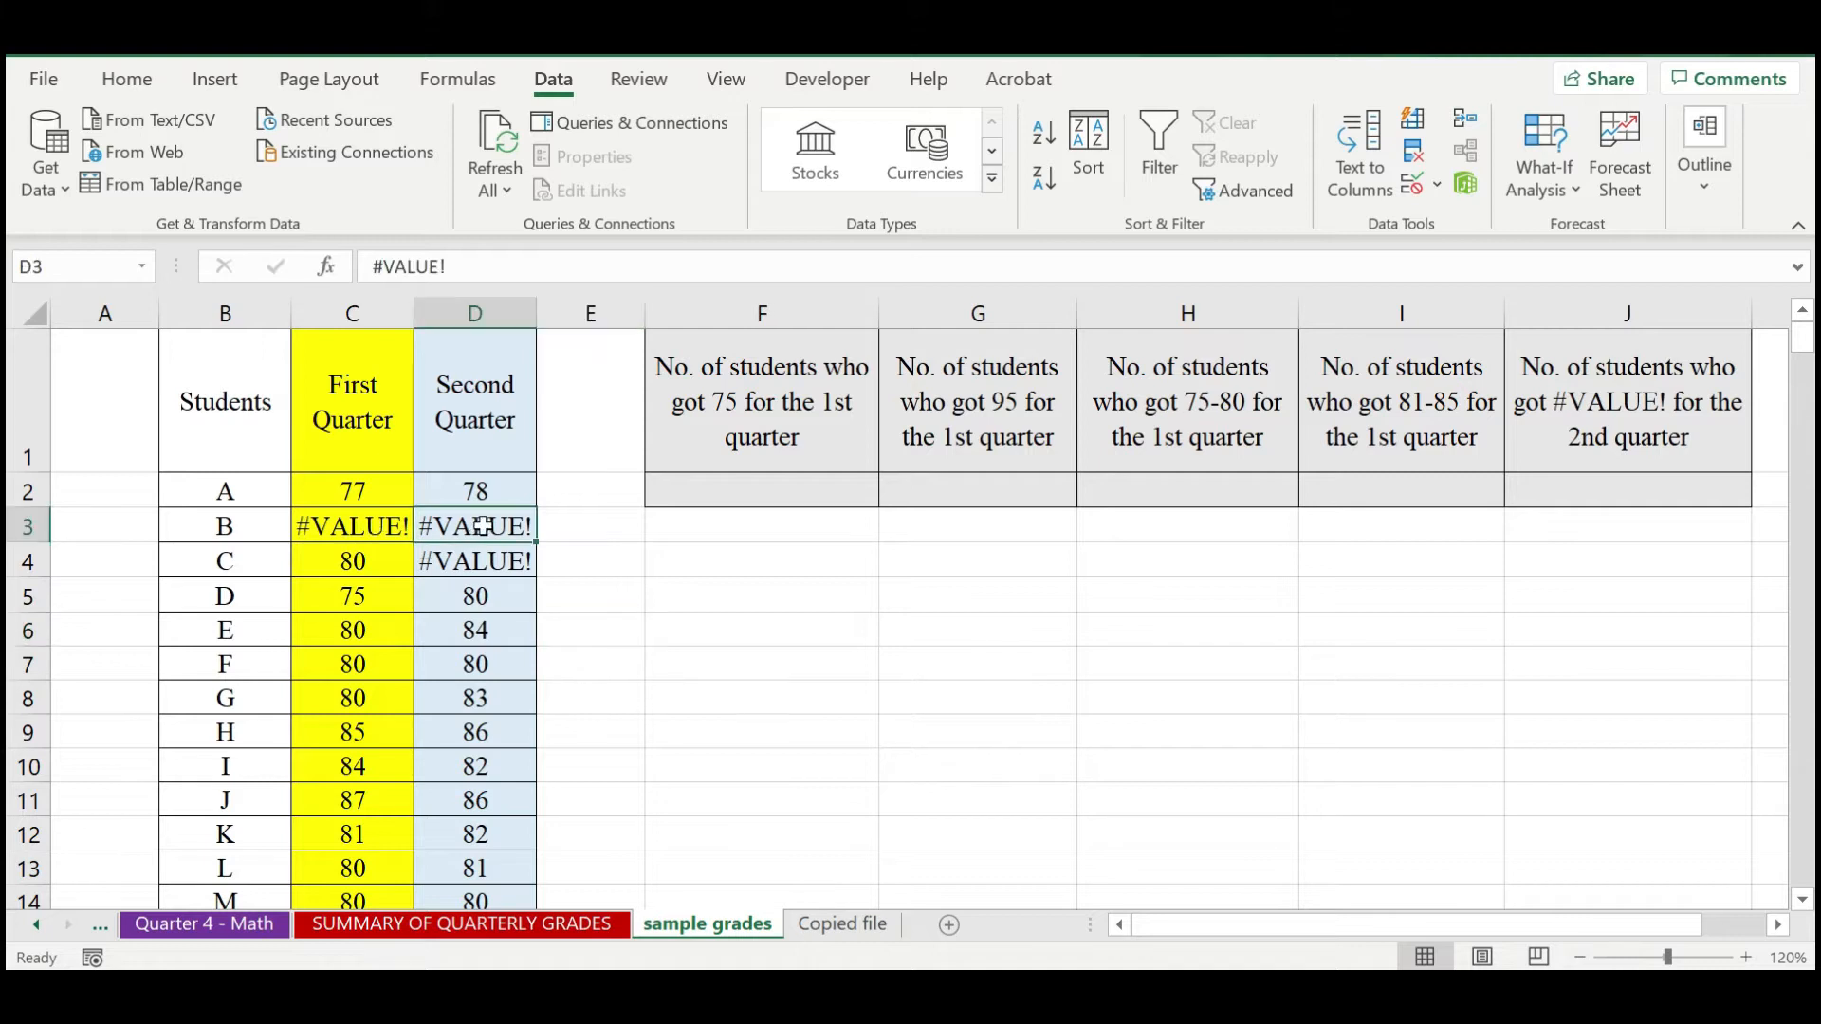
click(361, 530)
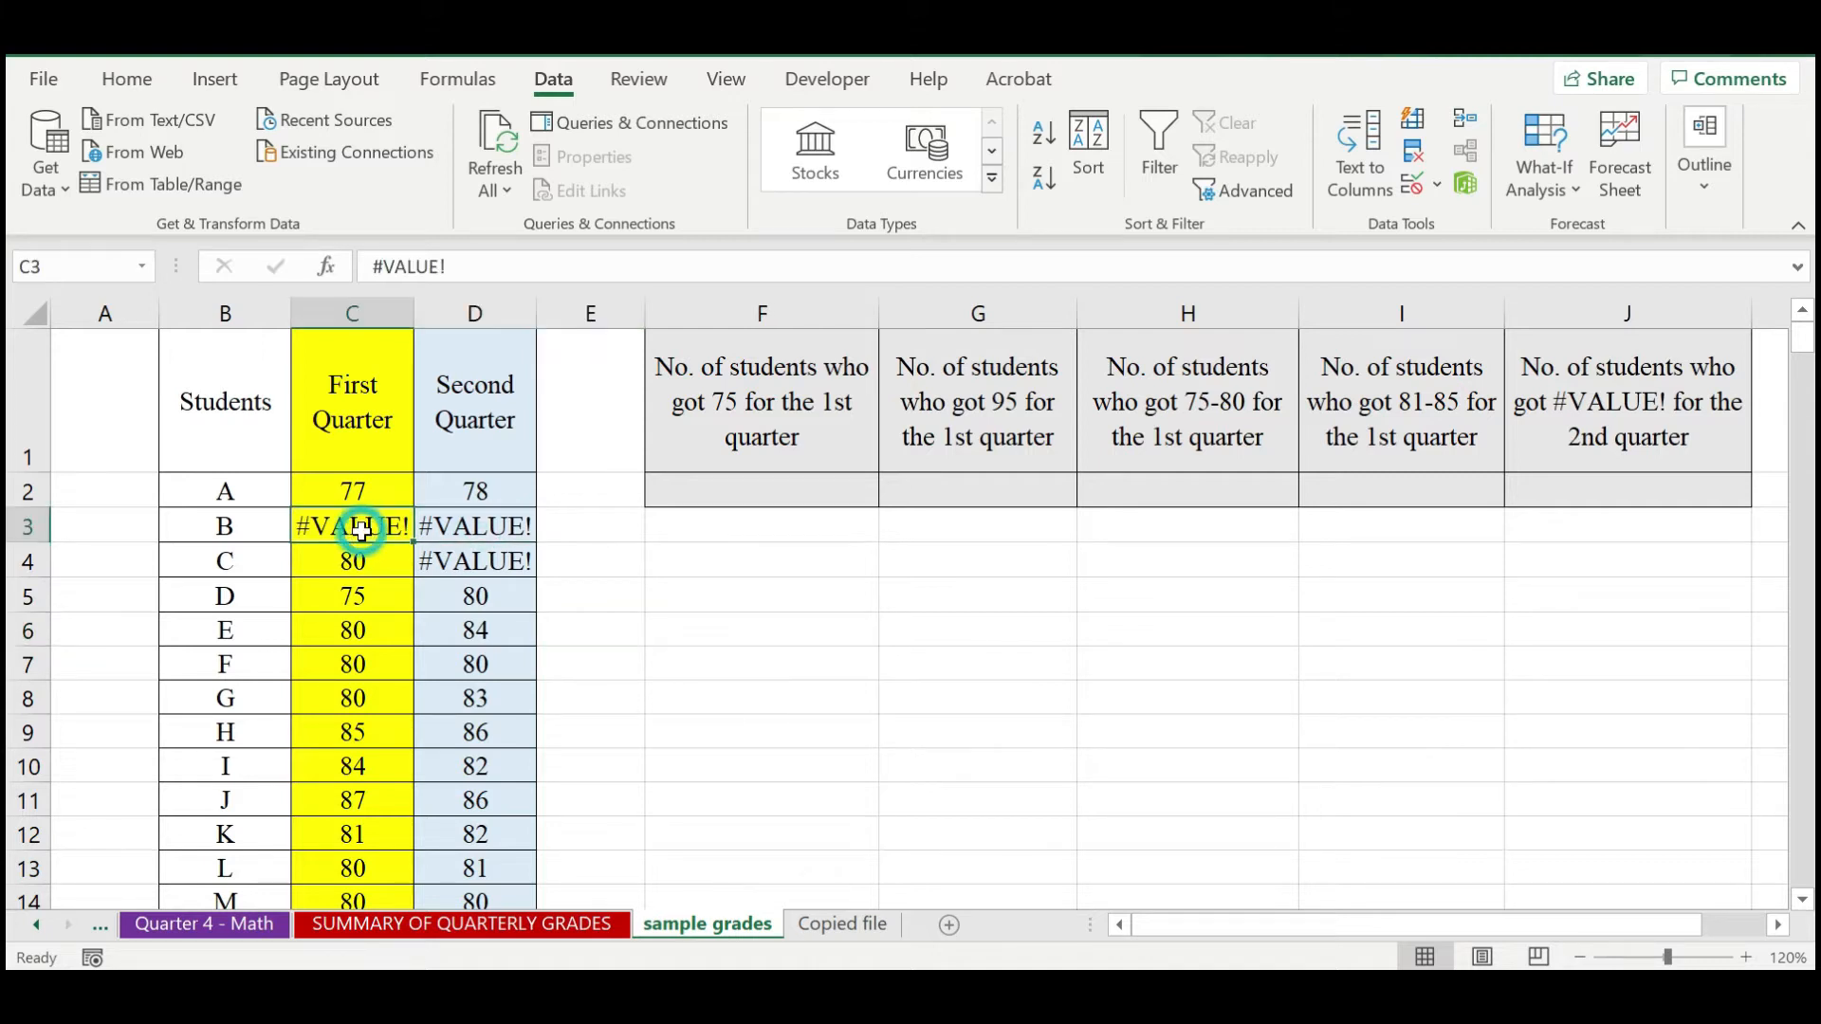
click(470, 533)
click(336, 528)
click(489, 517)
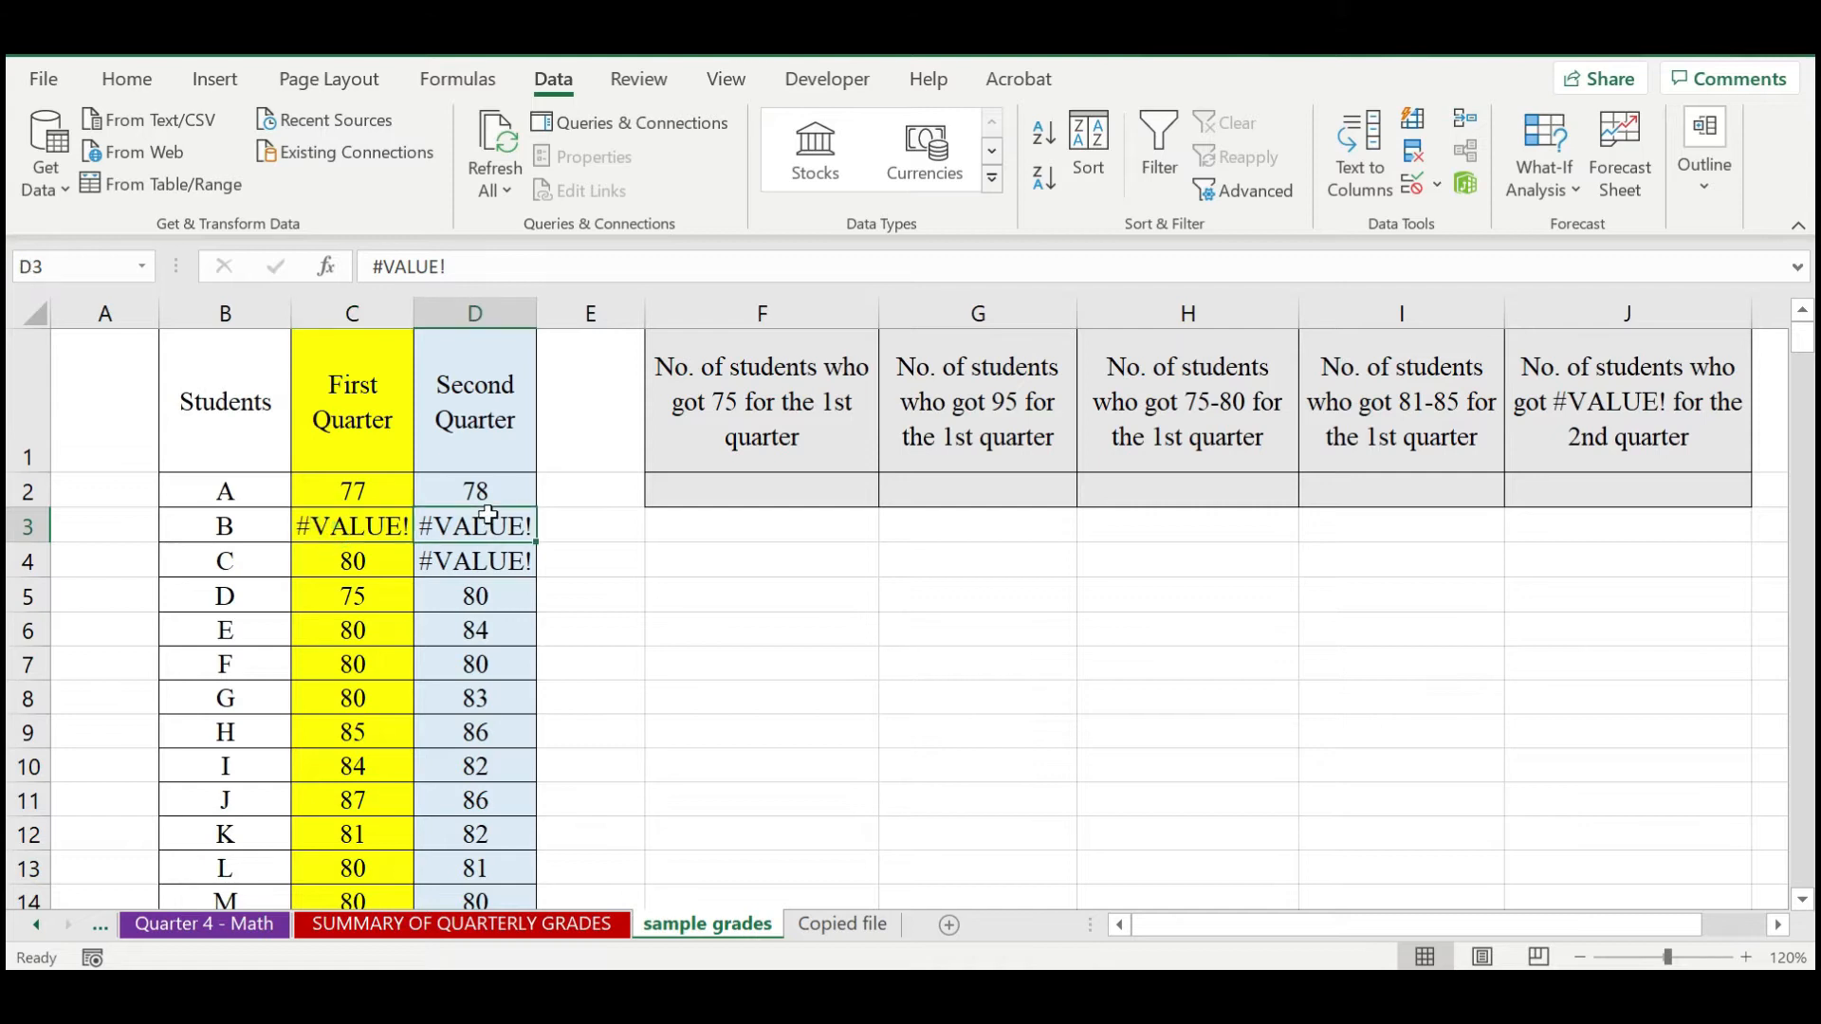
click(489, 555)
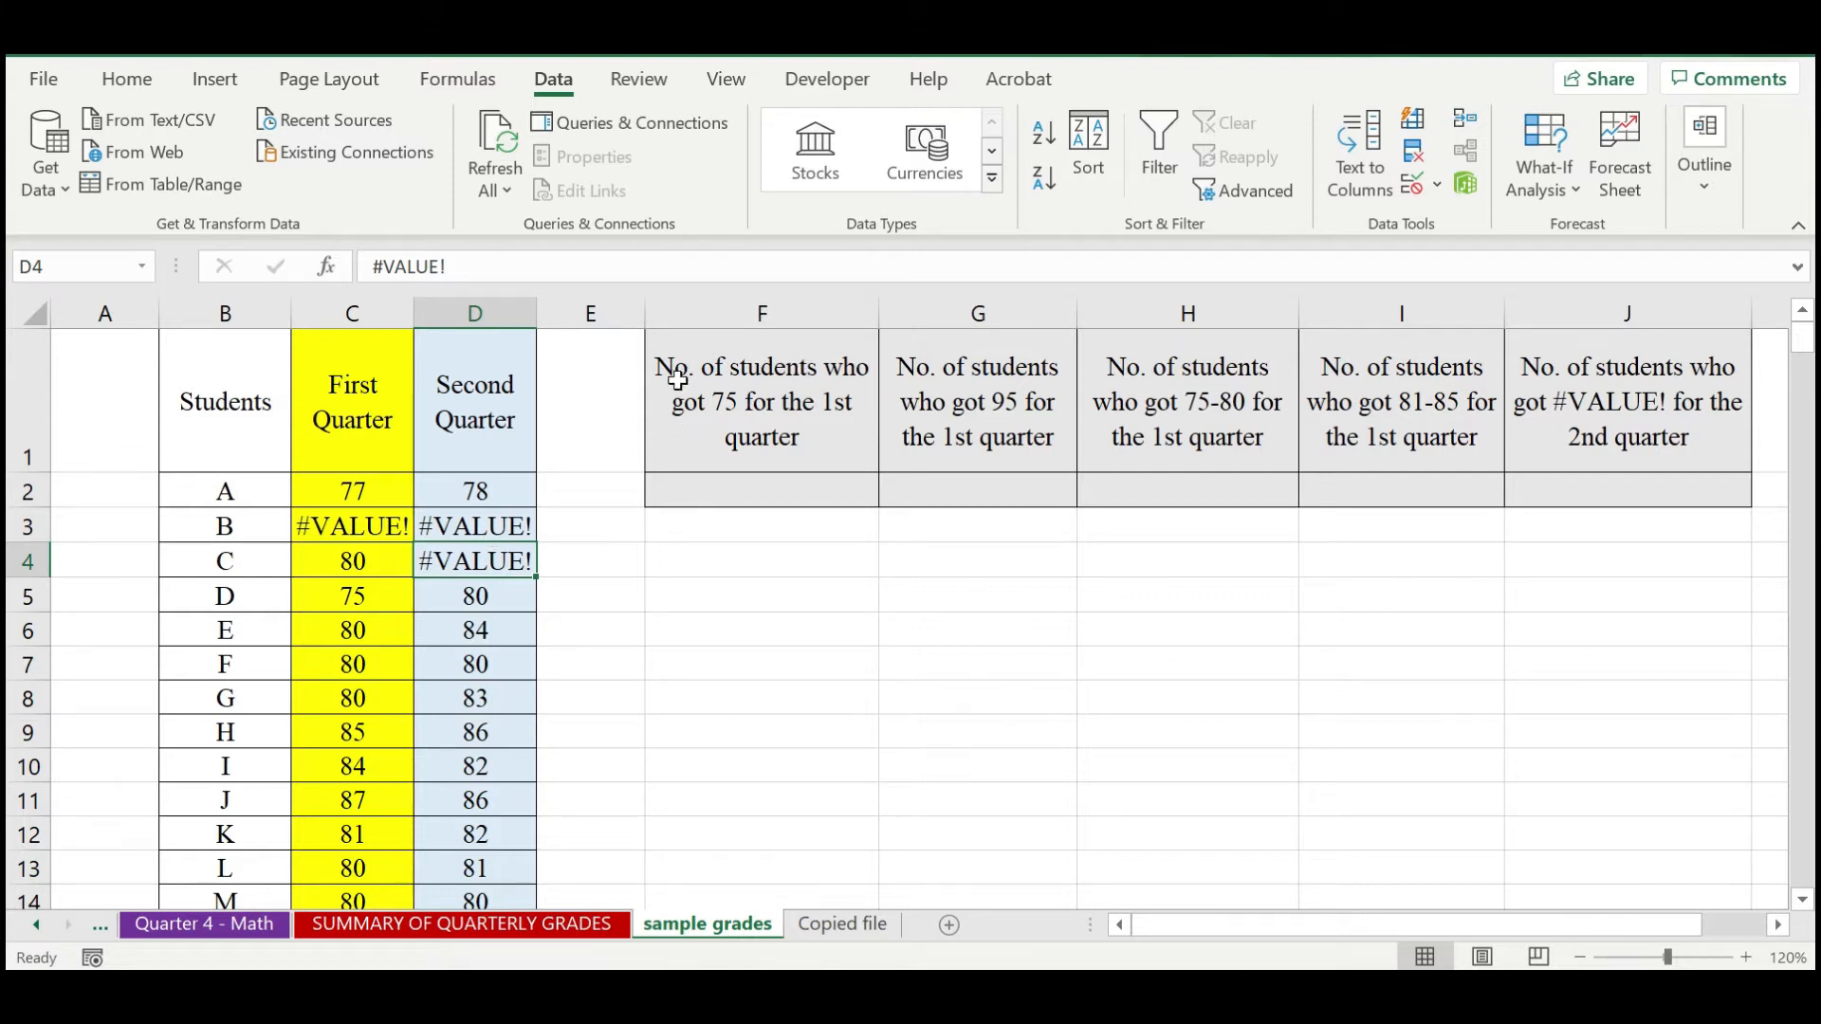
click(831, 404)
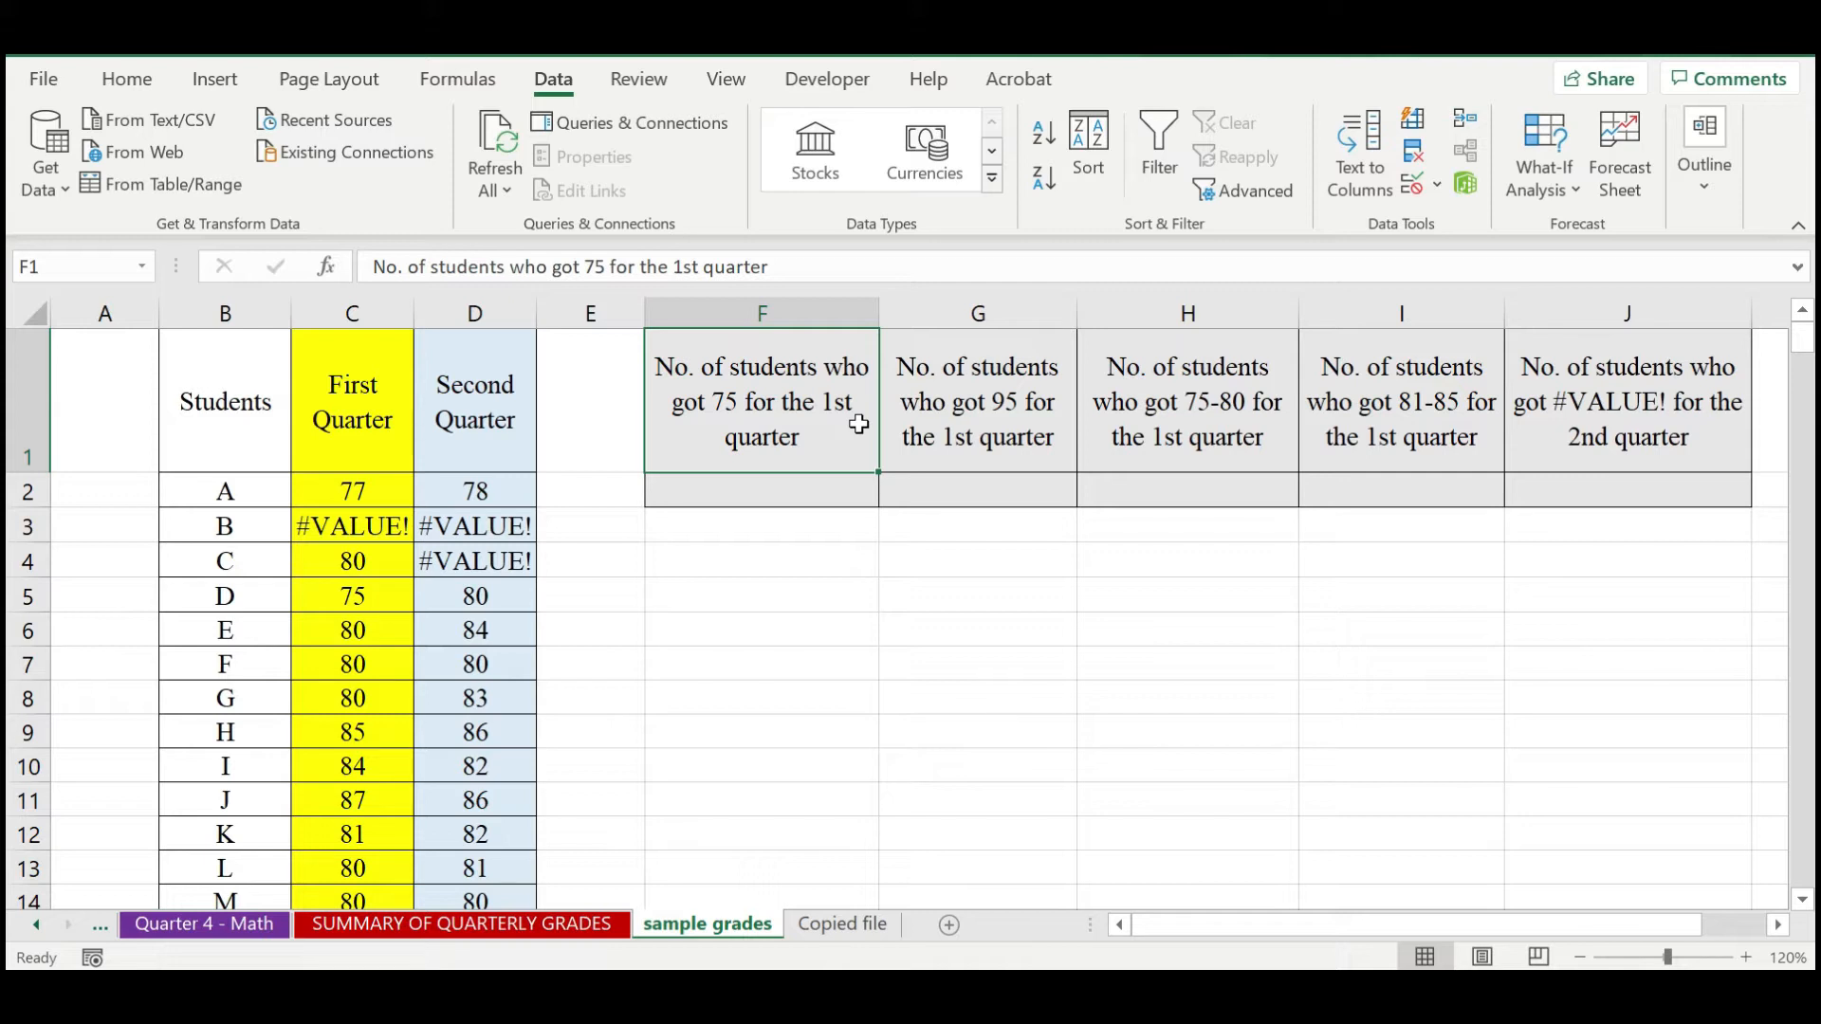
scroll(339, 768, down, 9)
scroll(368, 878, up, 9)
Enter =COUNTIF(C2:C46,"75") in cell F2 to count the students who got 75 for the 1st quarter.
click(792, 496)
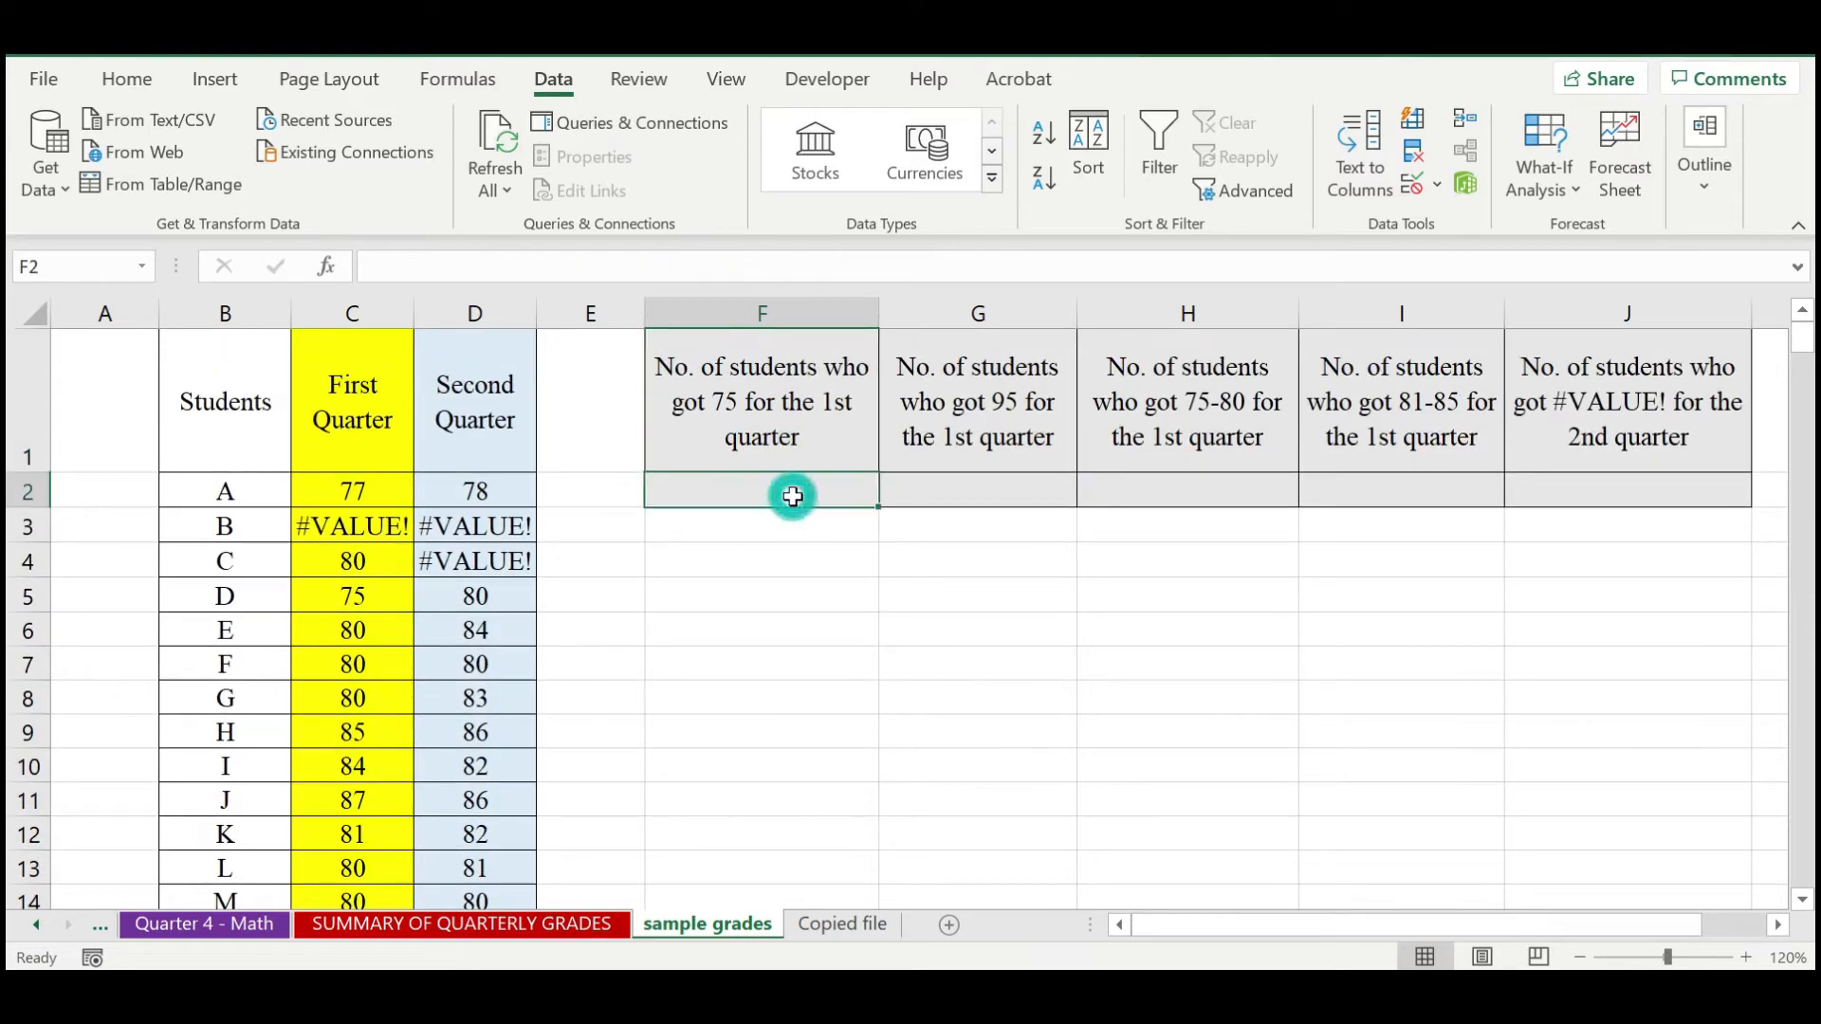
double_click(835, 497)
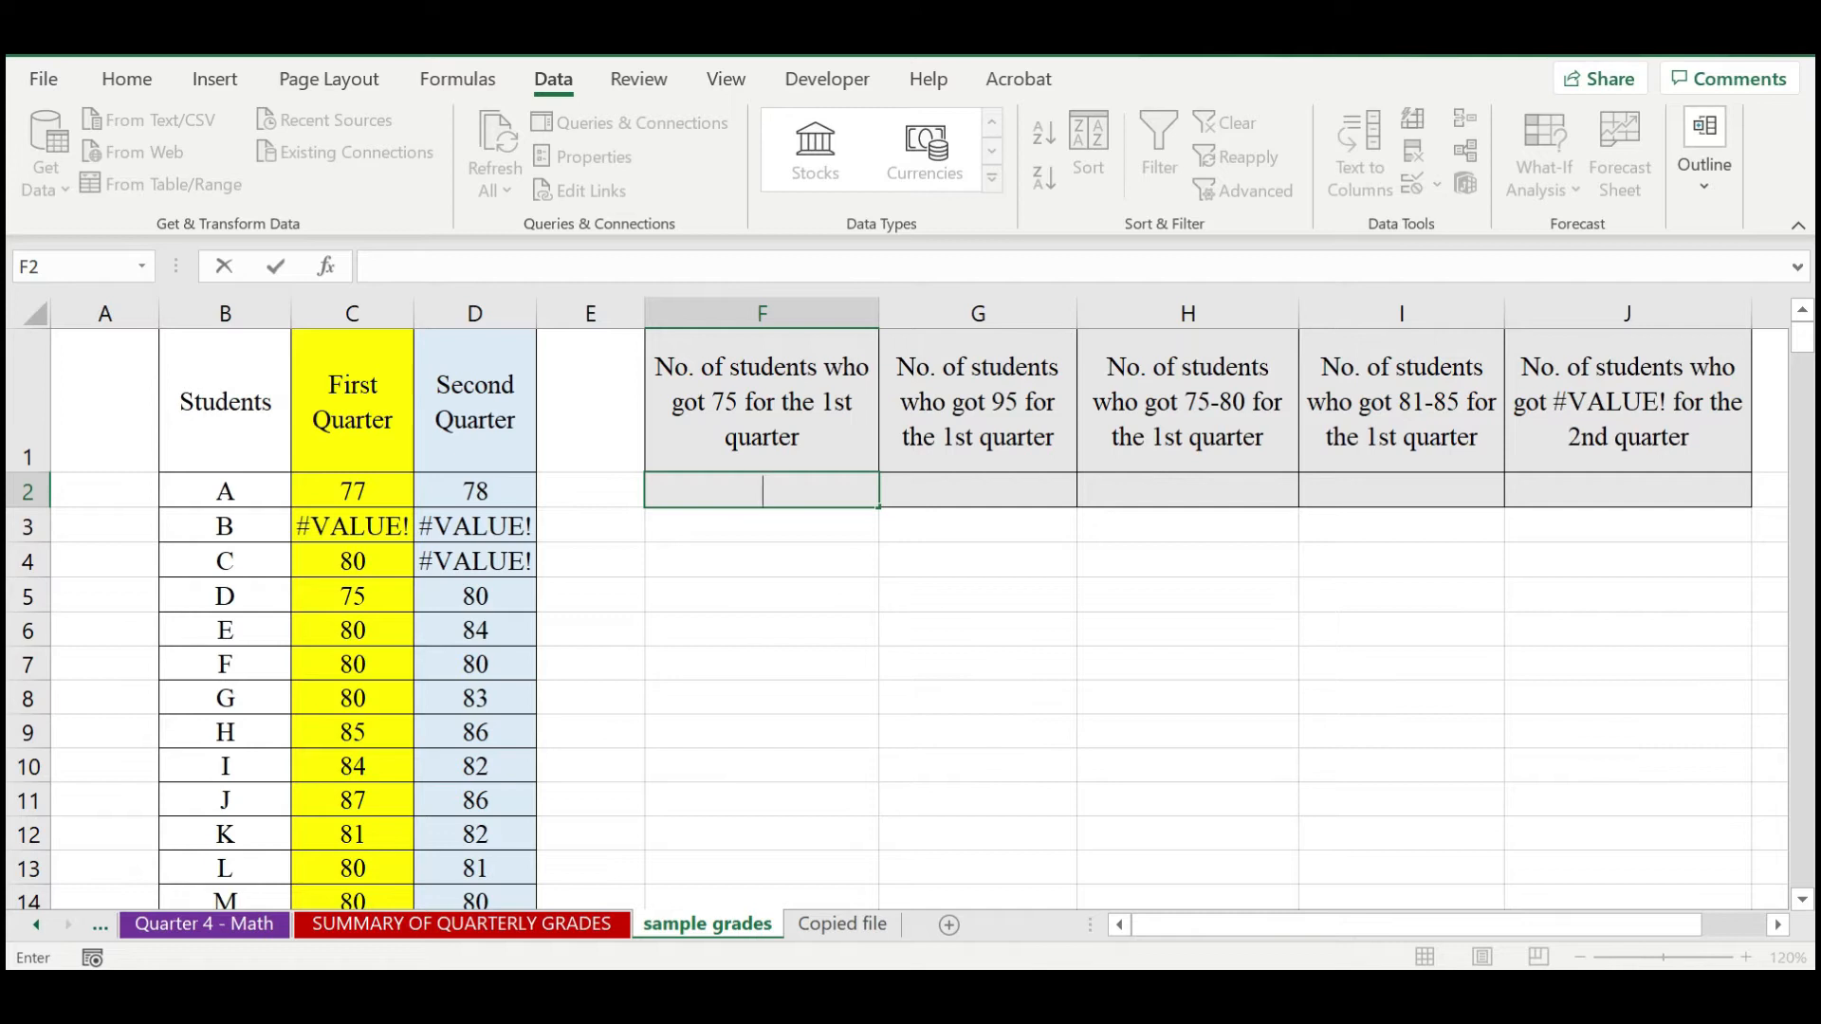
text(=count)
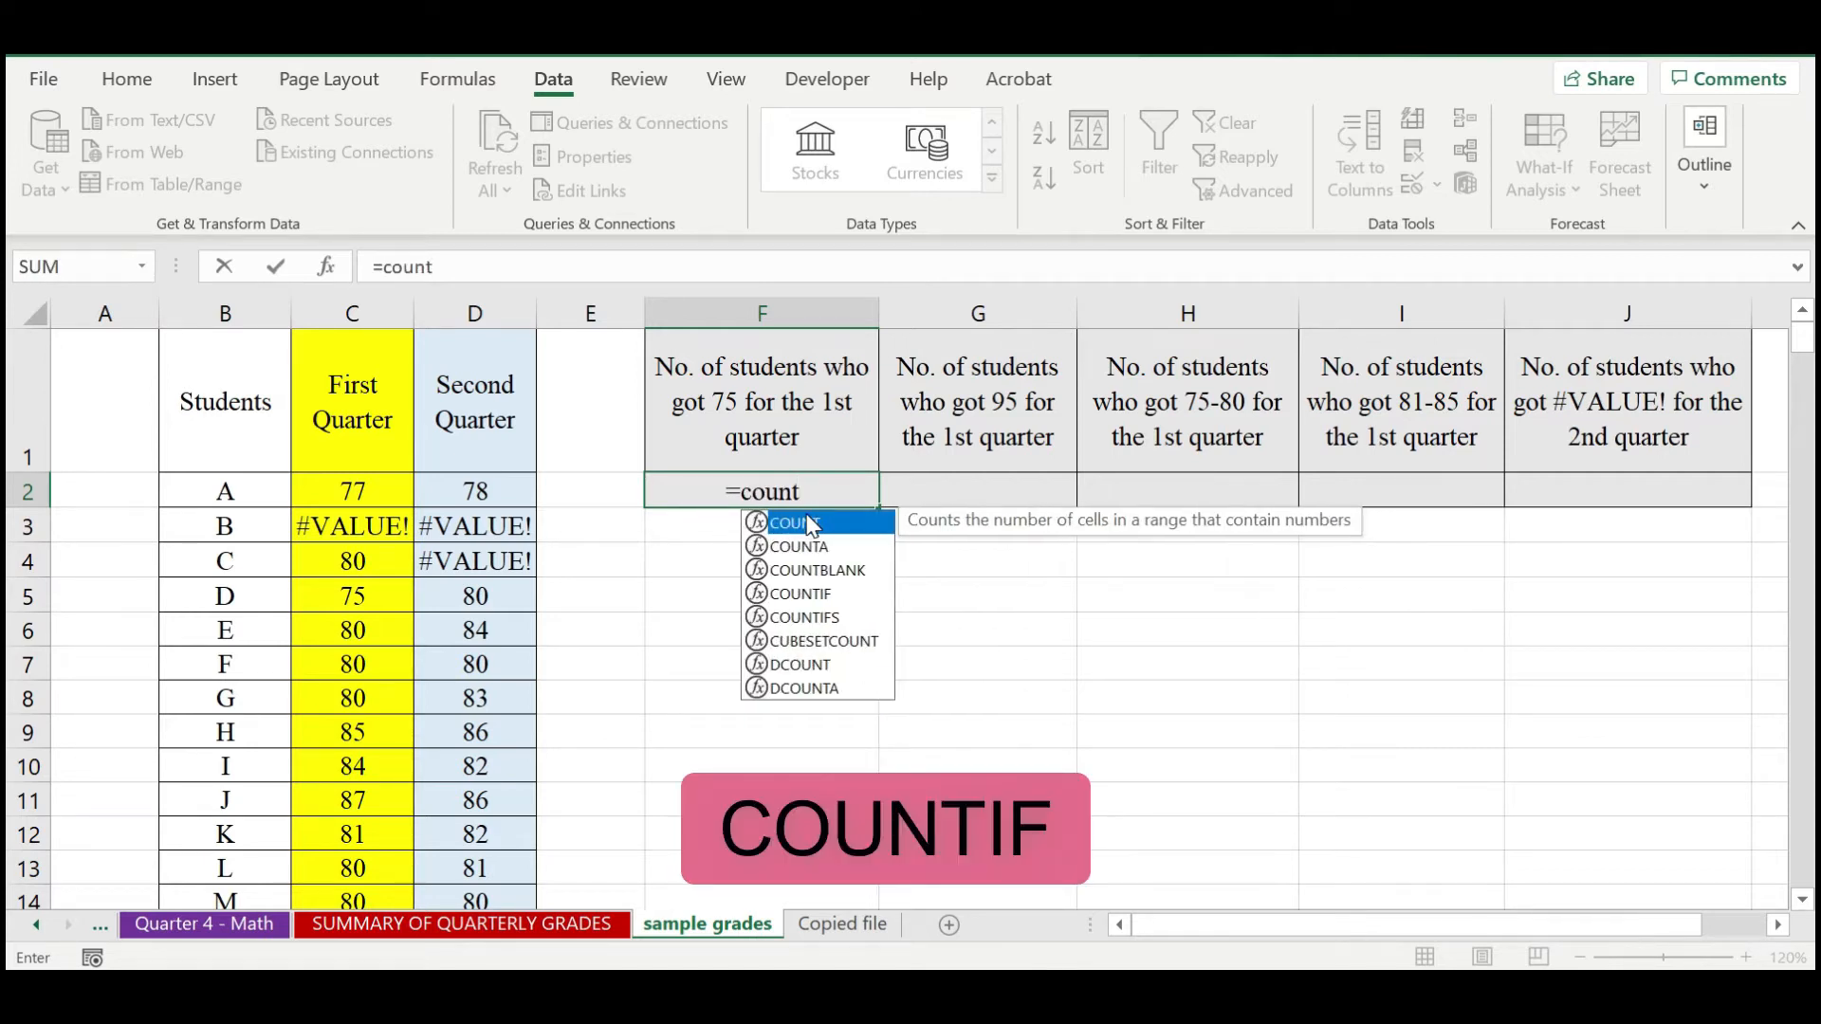
text(if)
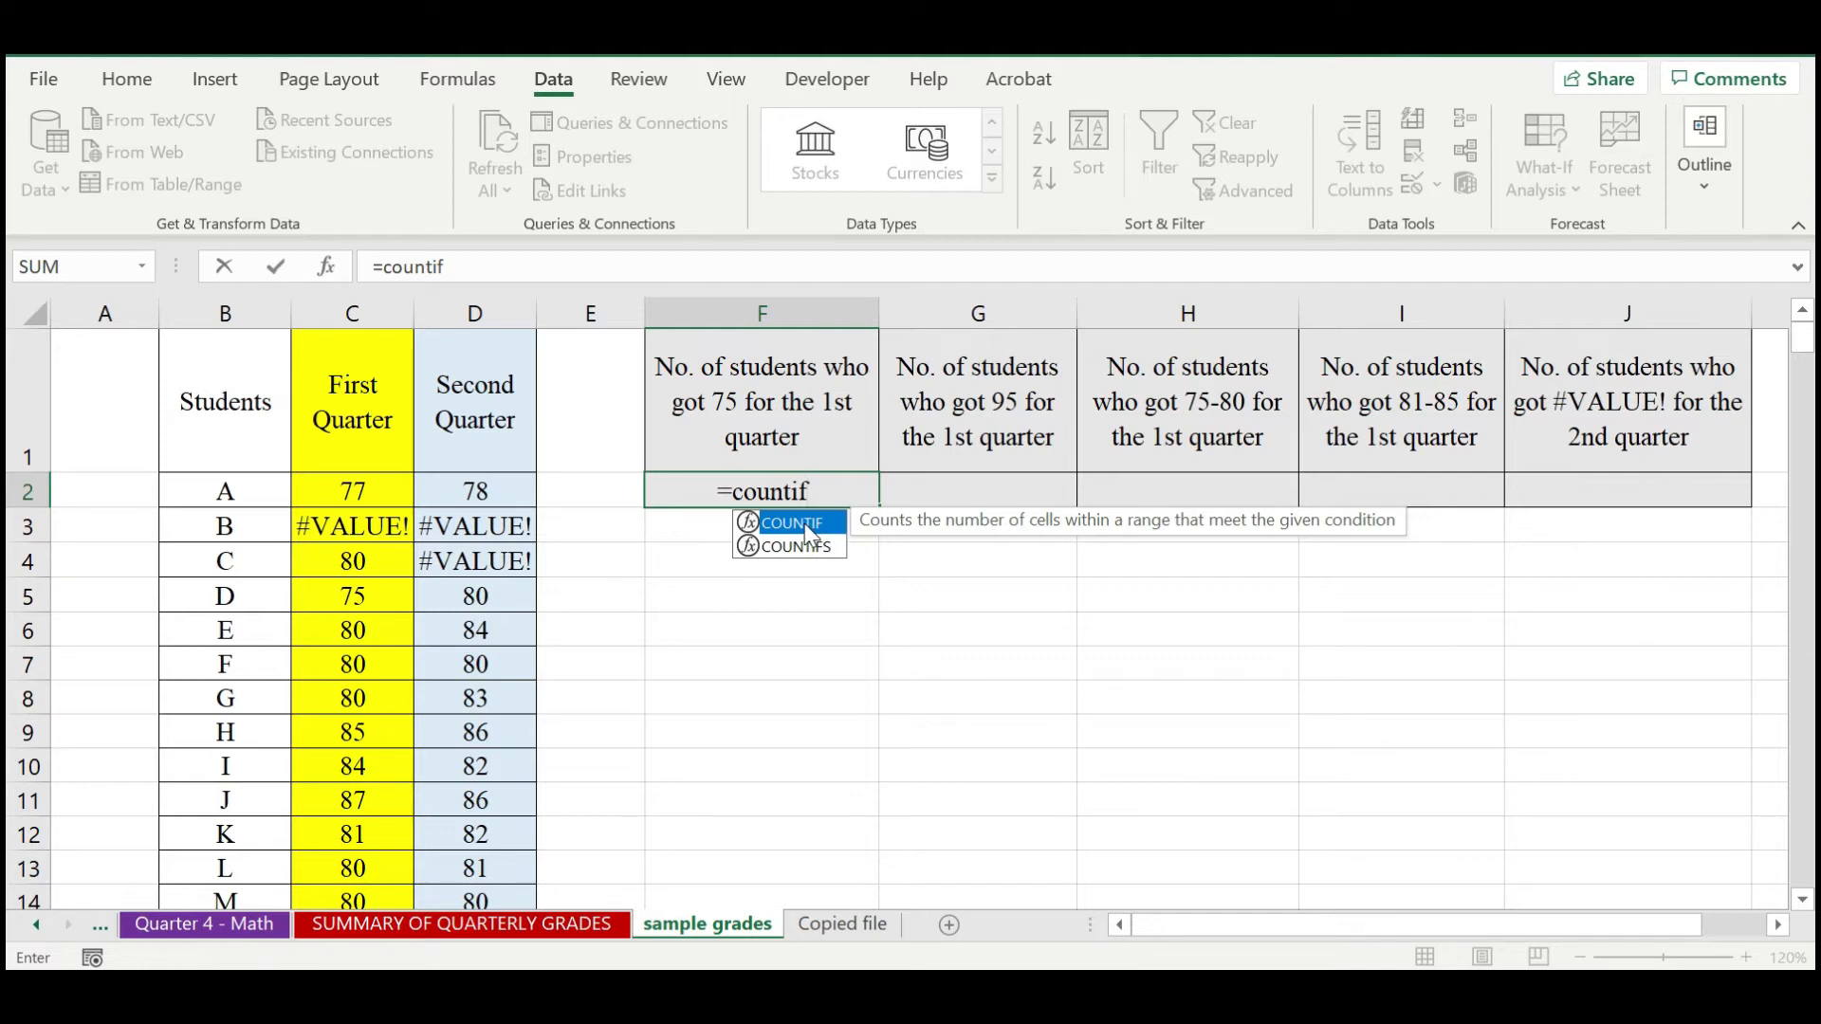
double_click(804, 523)
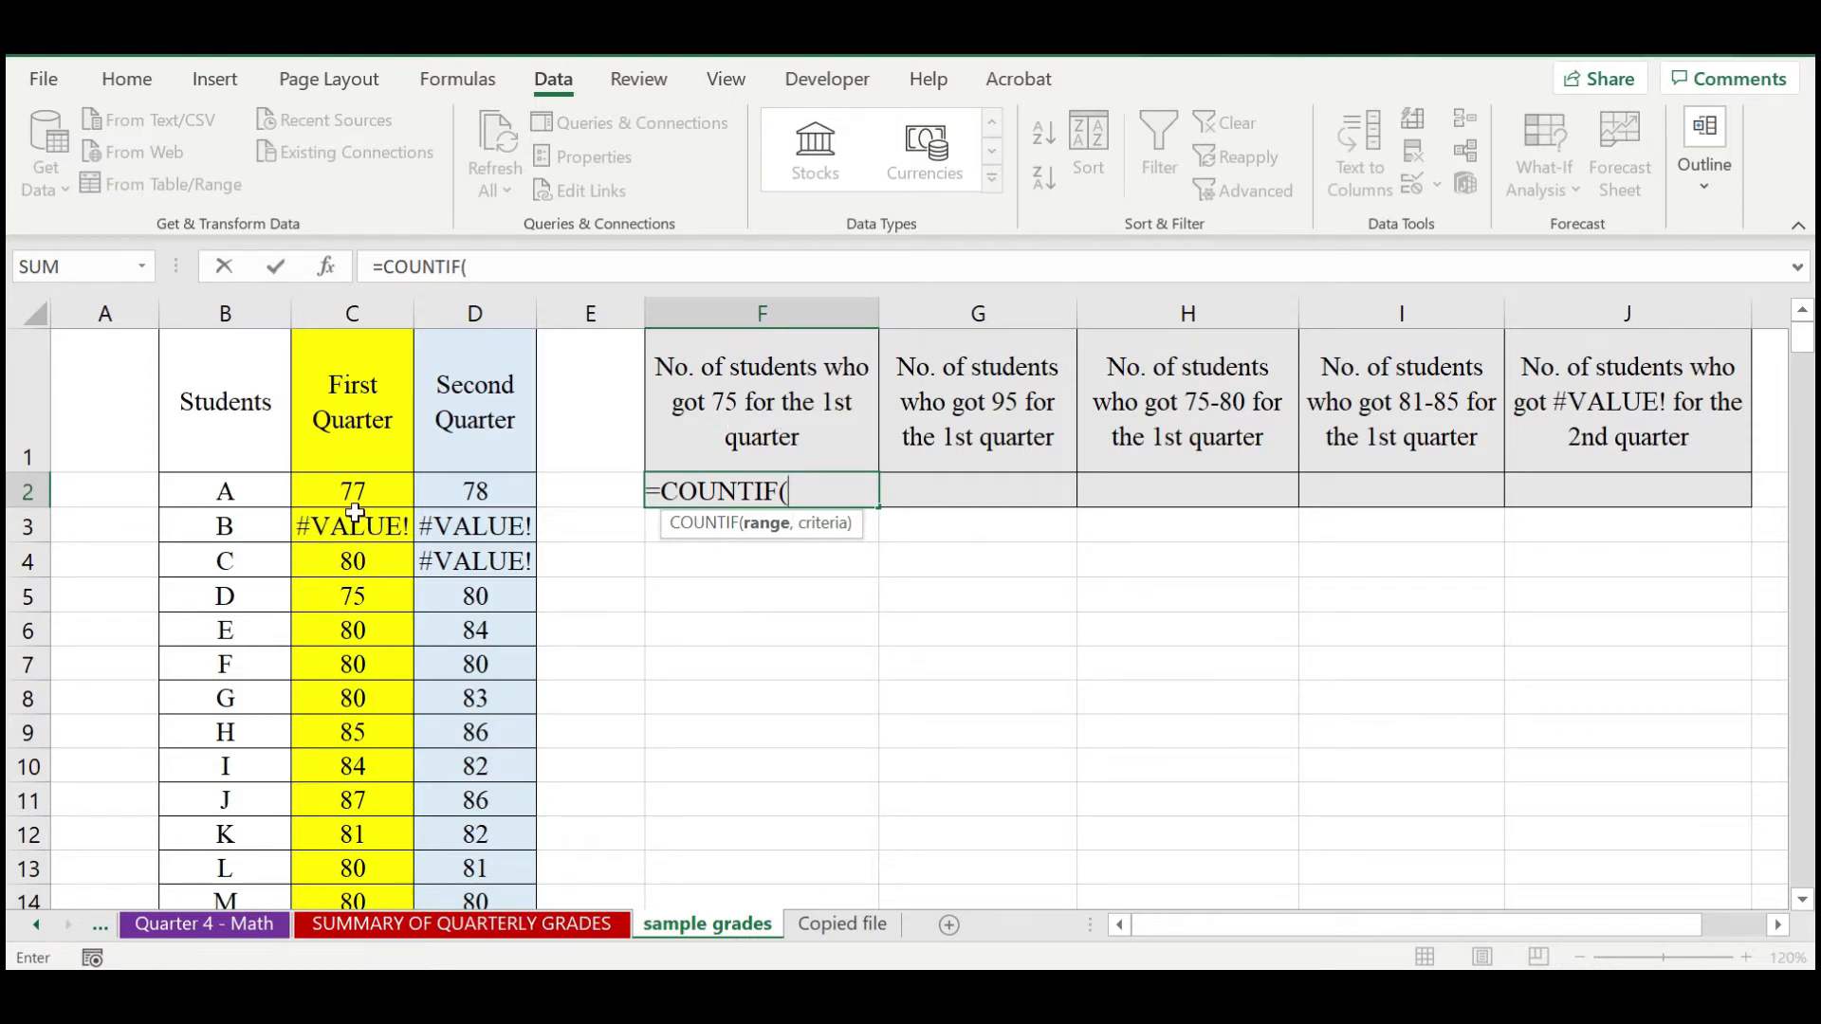
drag(324, 494, 333, 801)
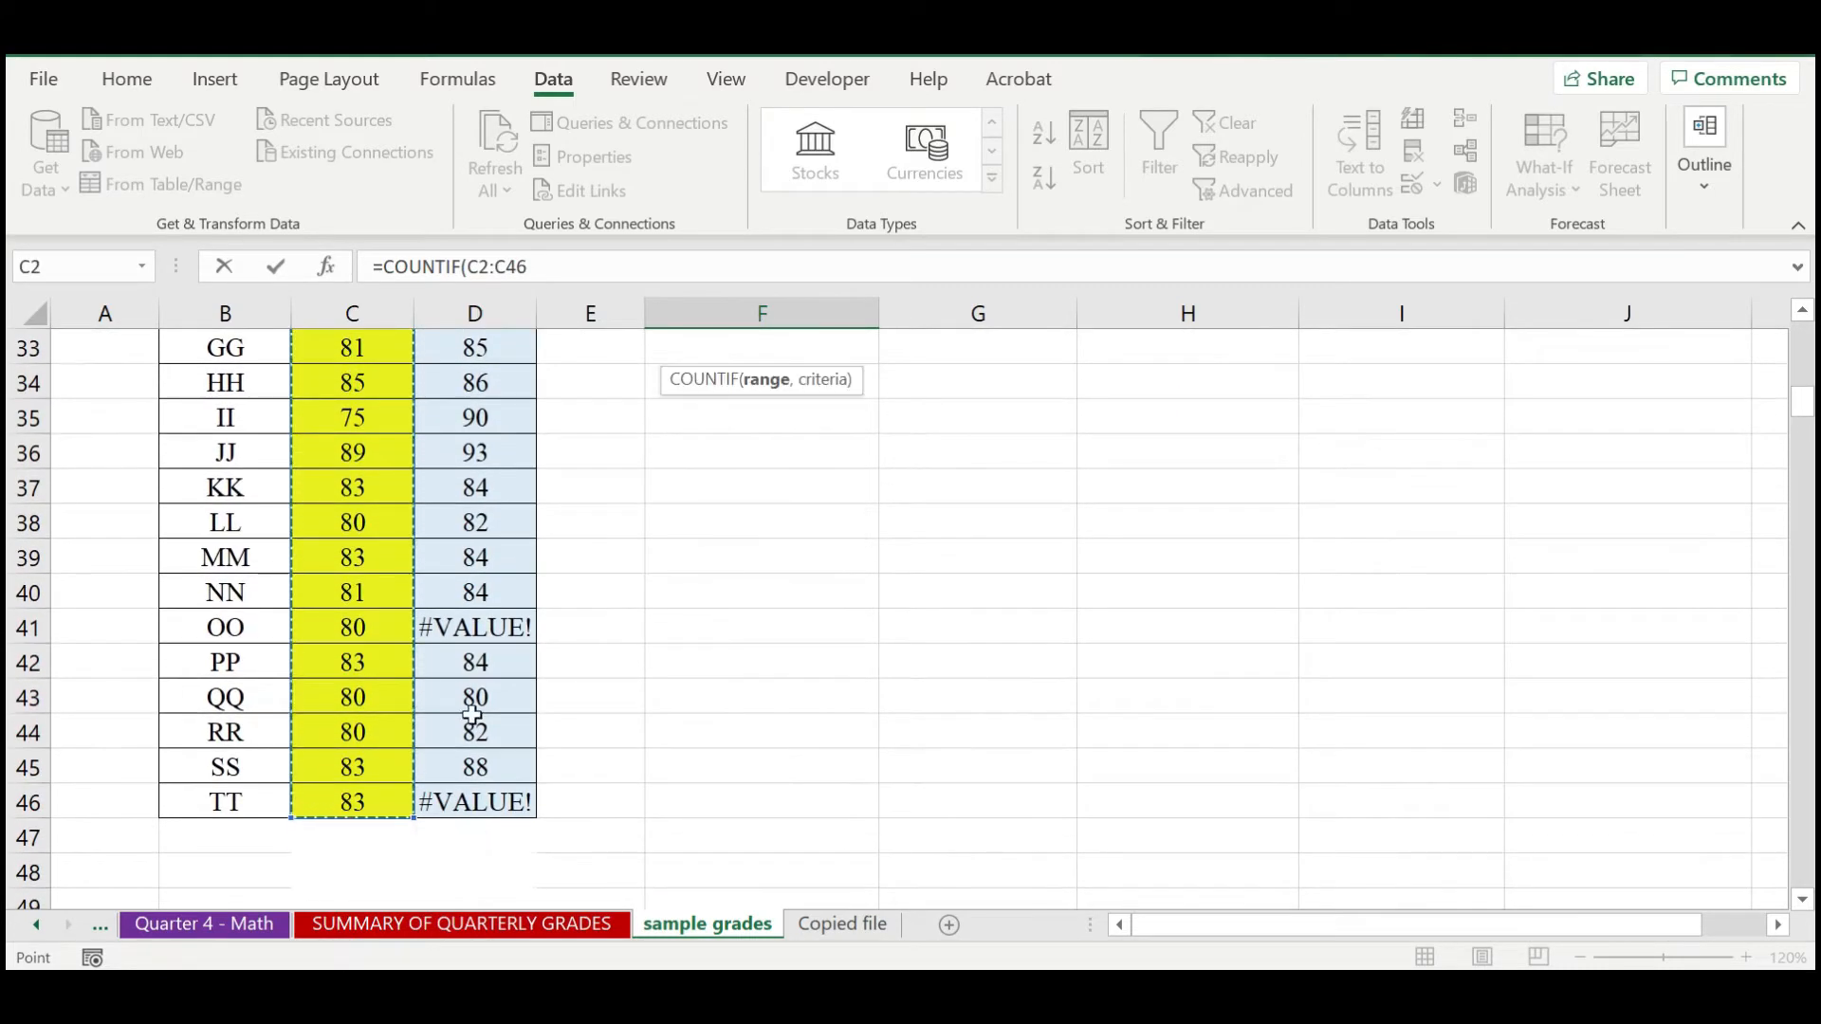
scroll(474, 716, up, 11)
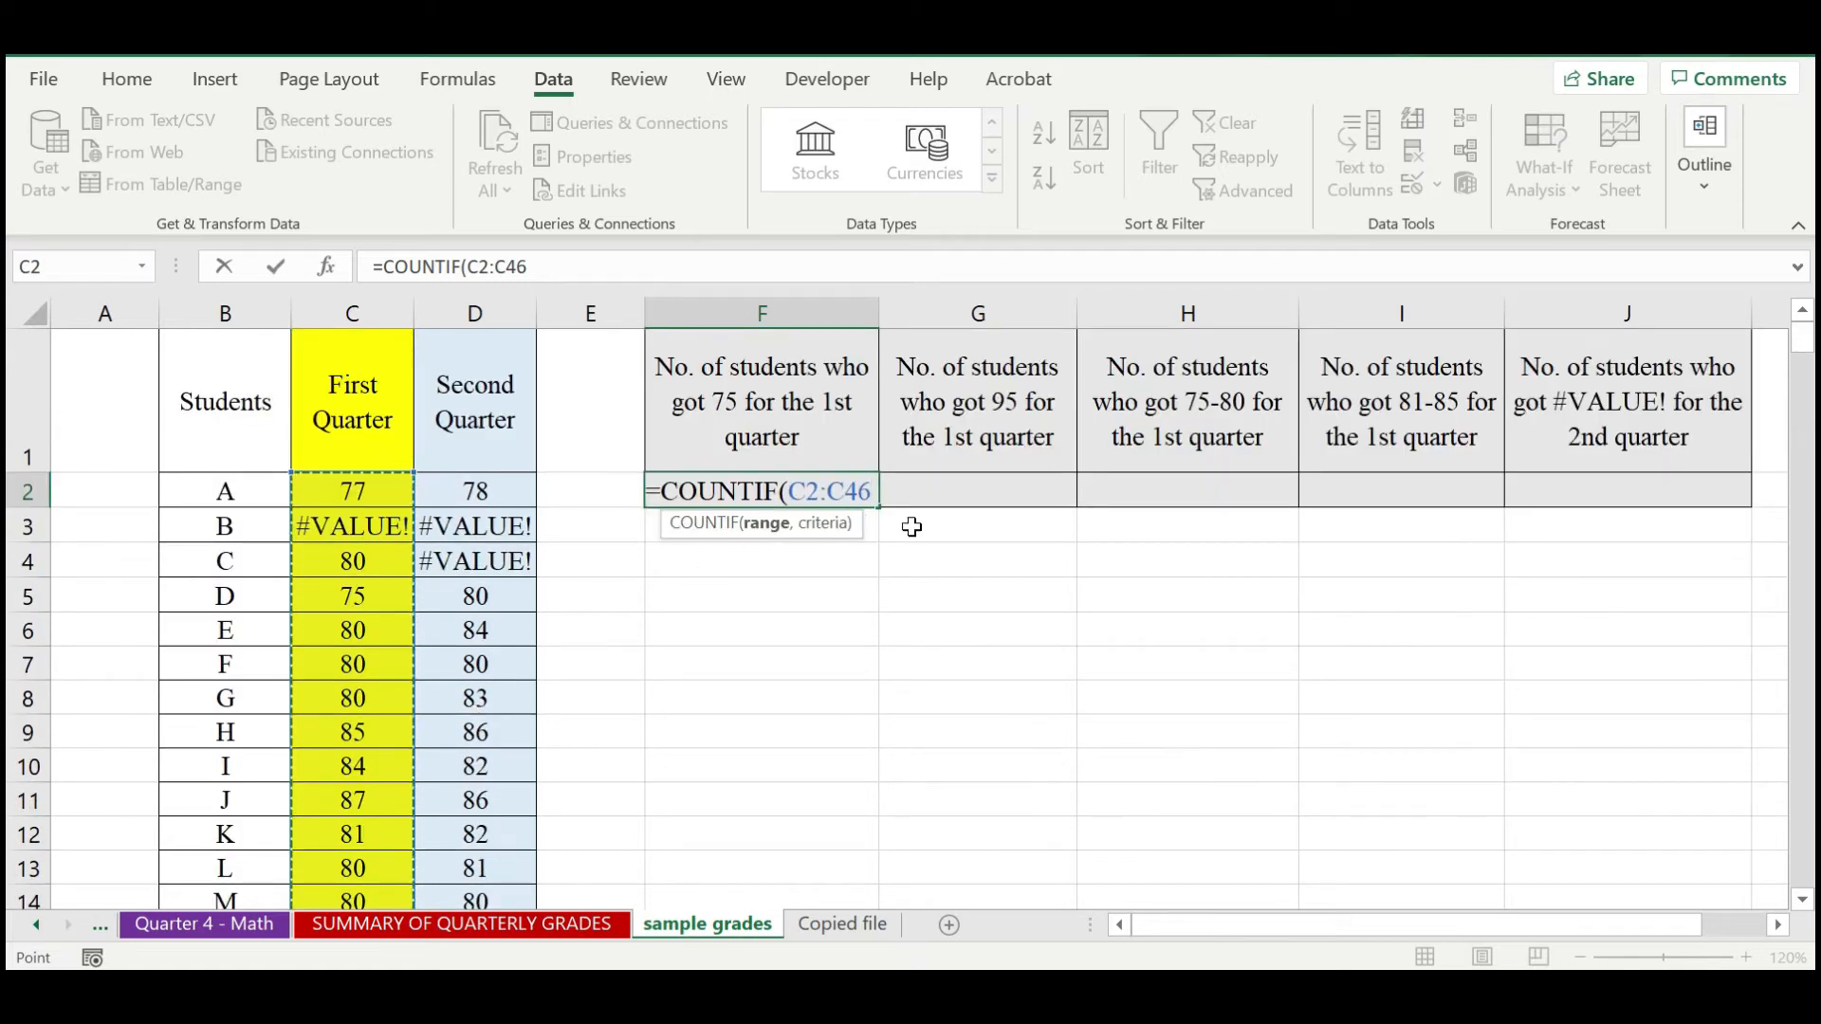
text(,)
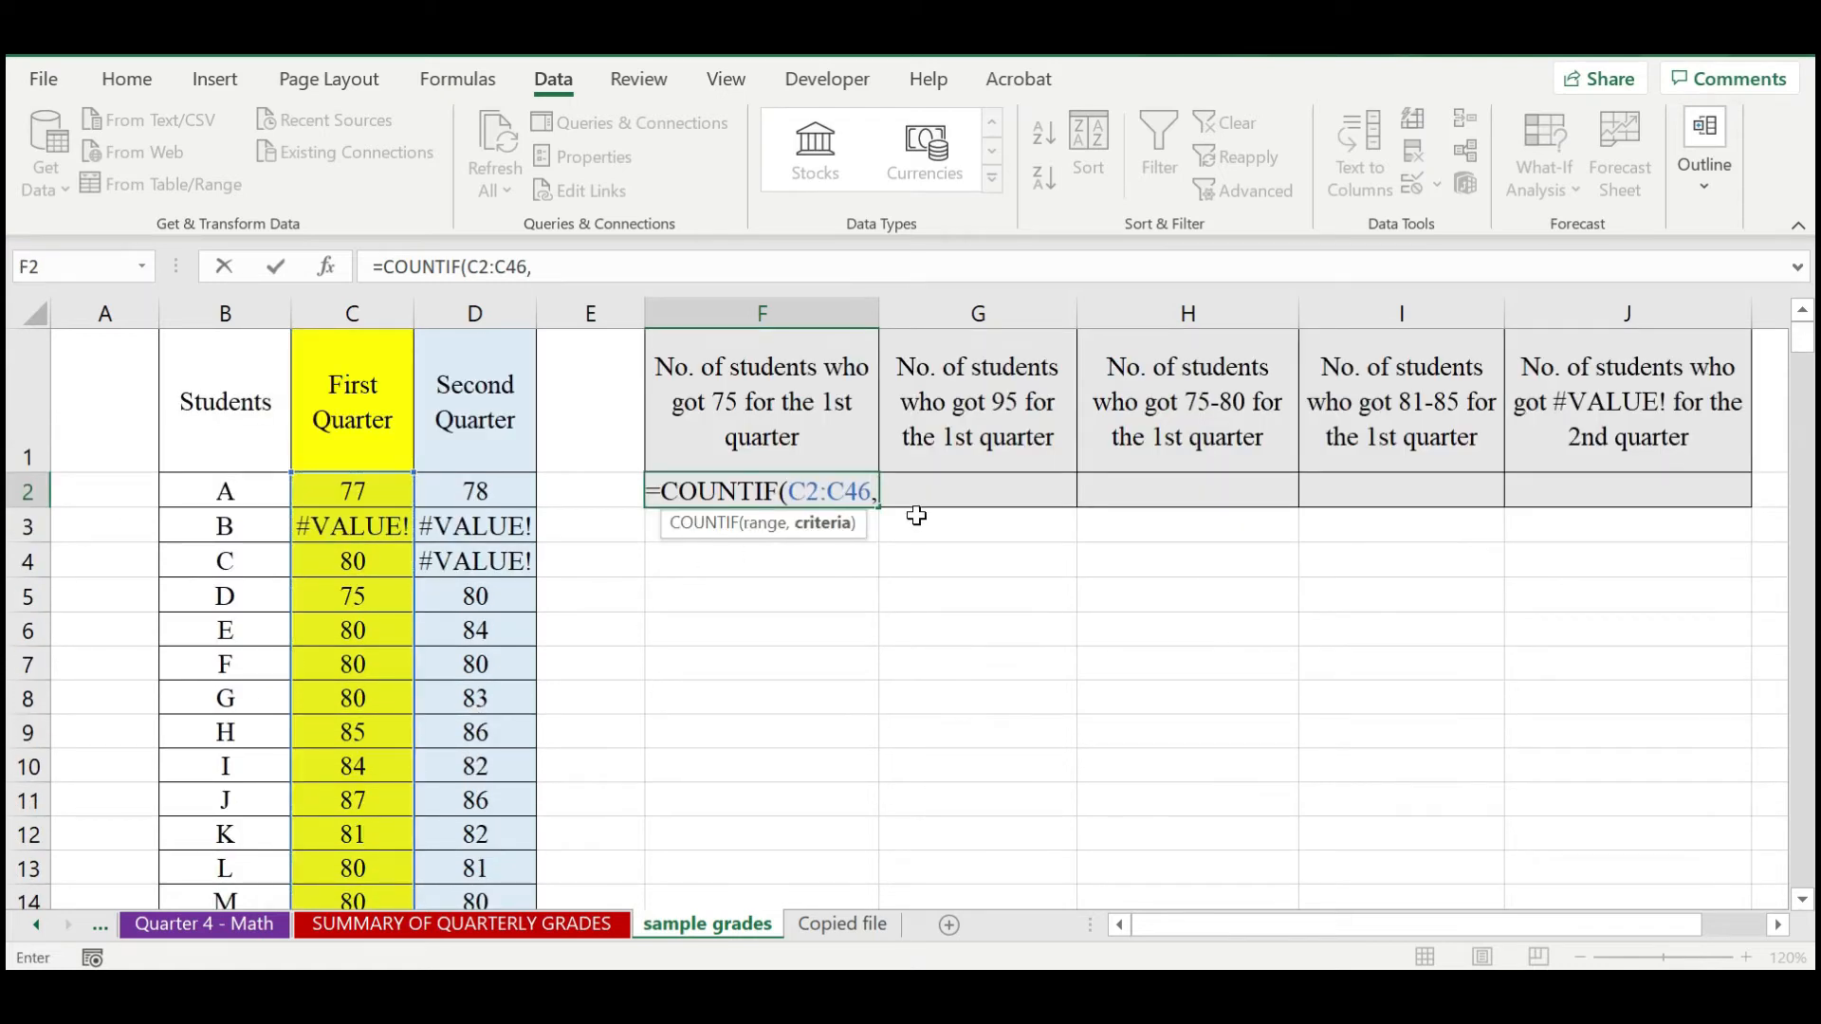
text(")
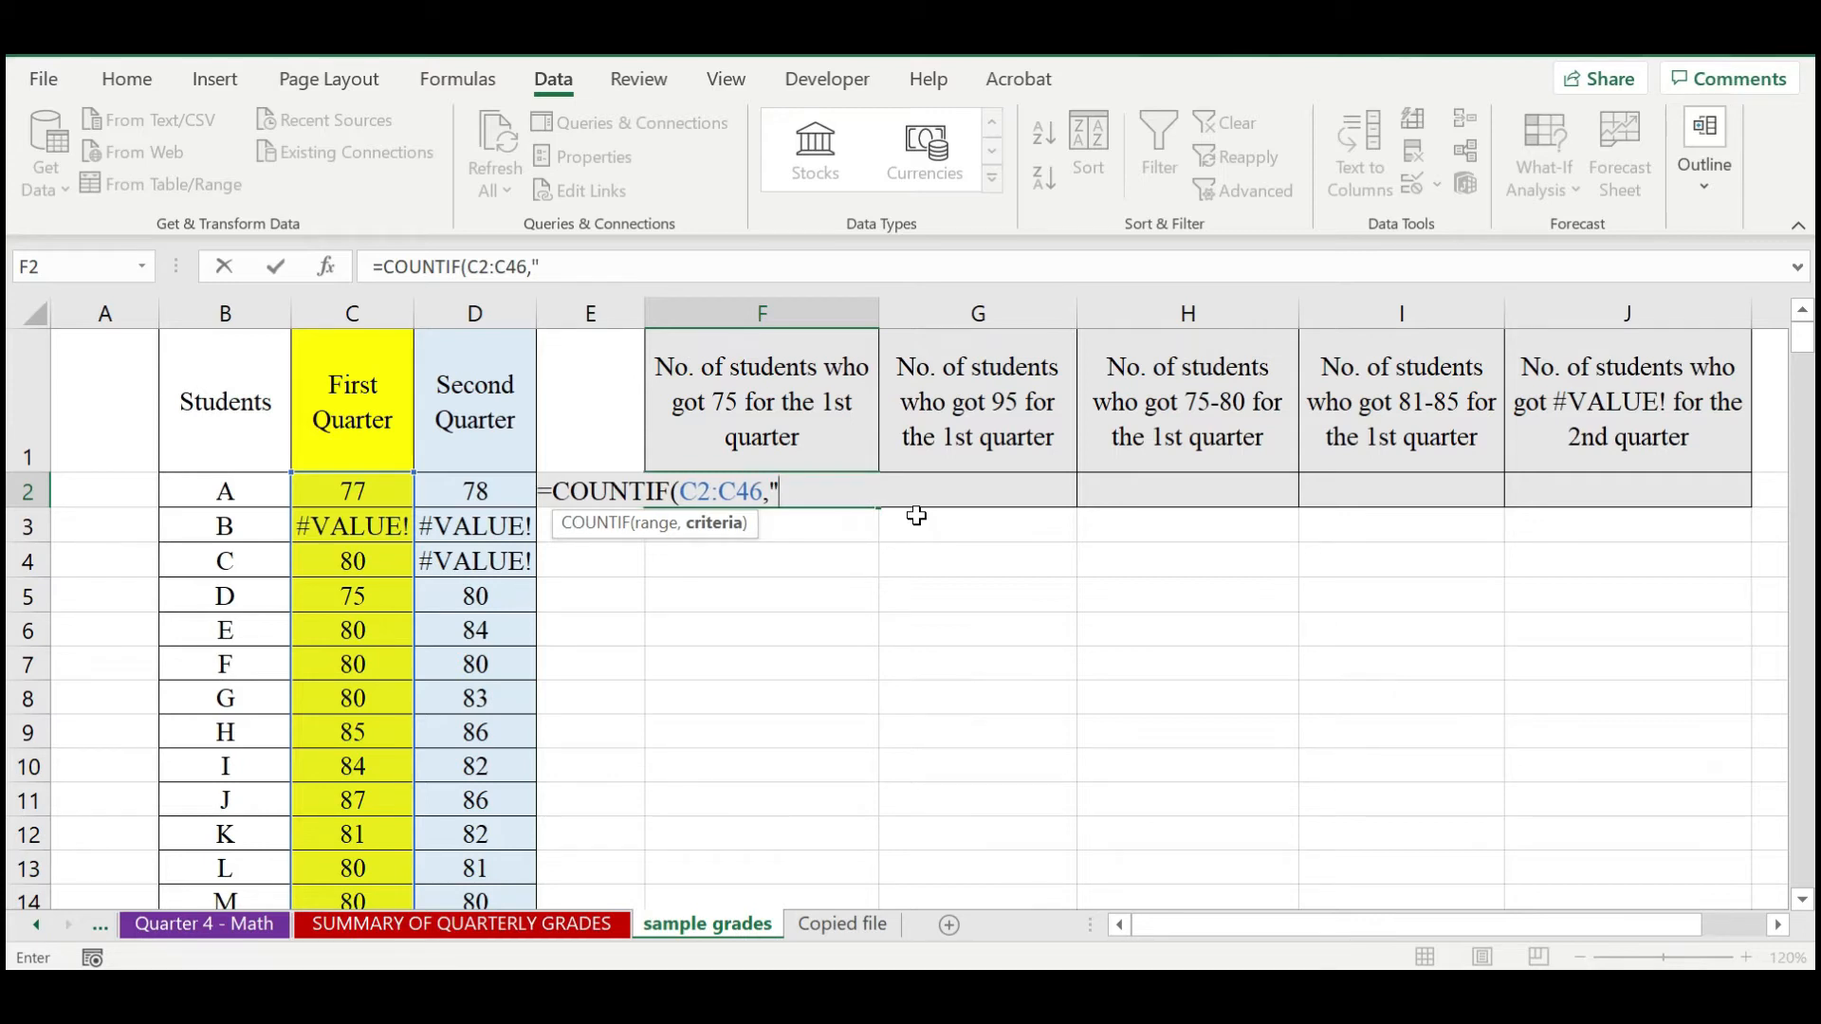
text(75"))
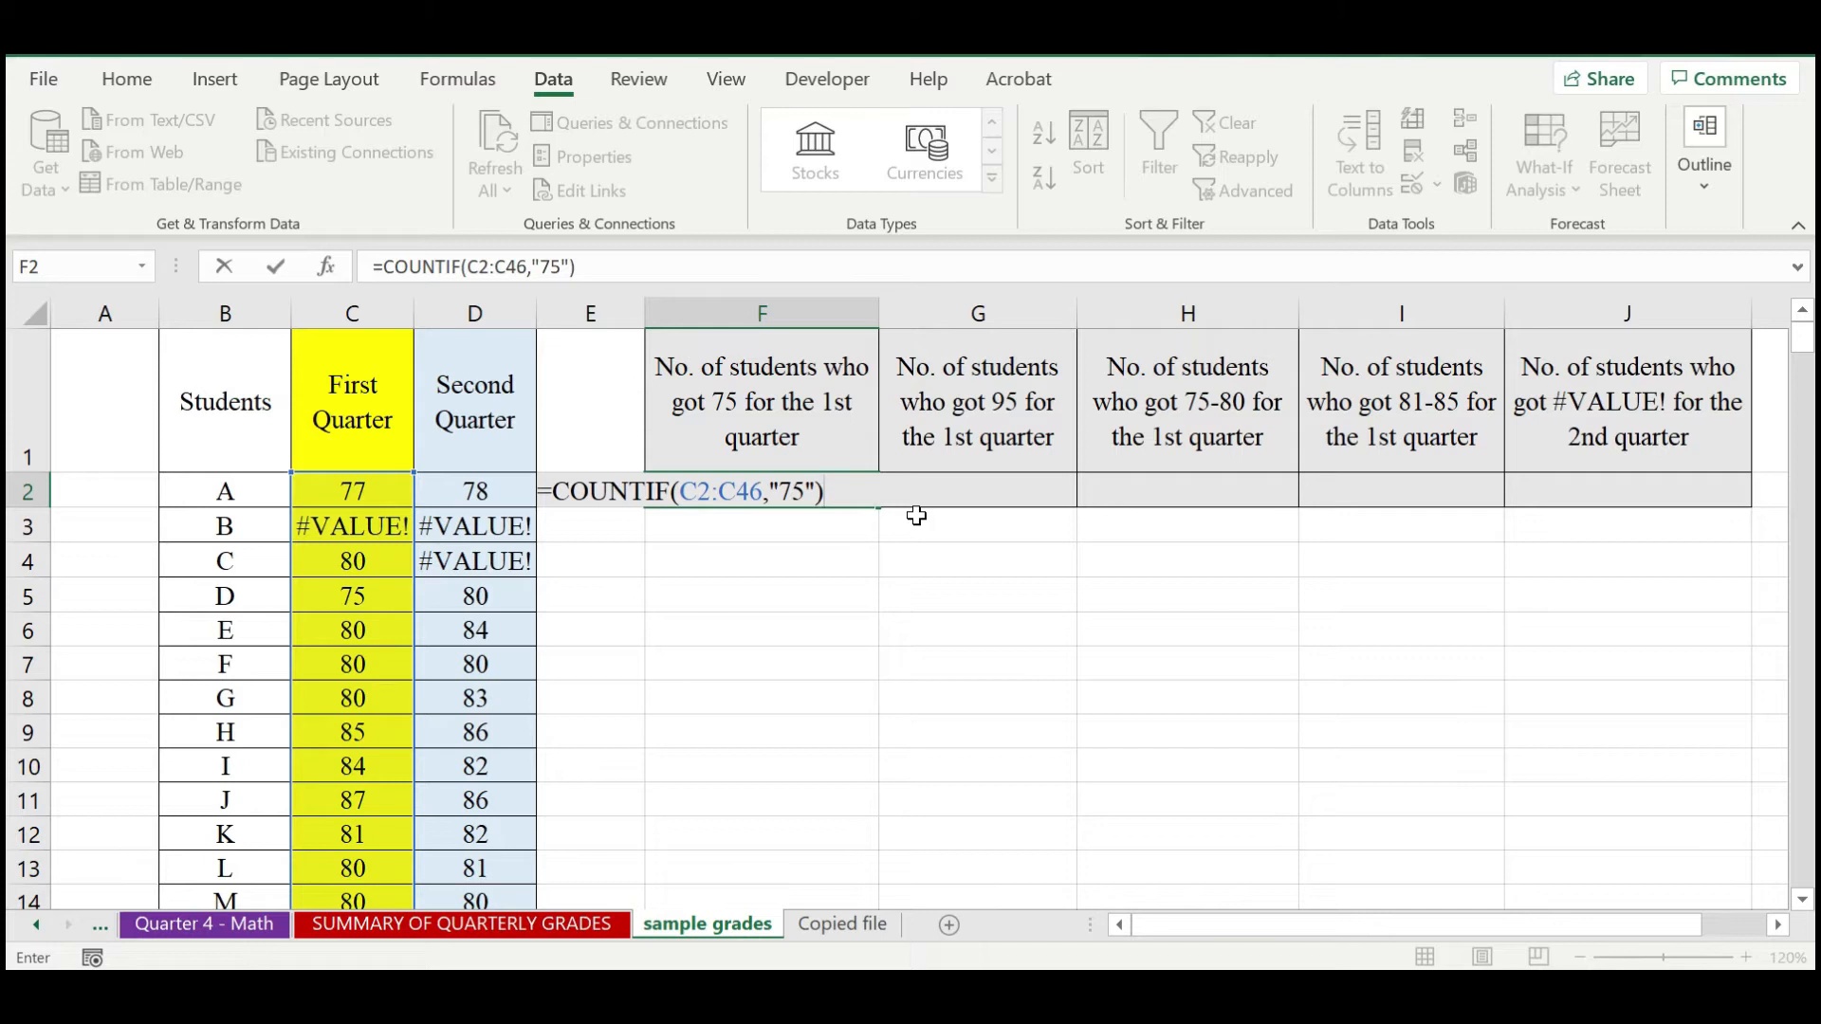
key(Return)
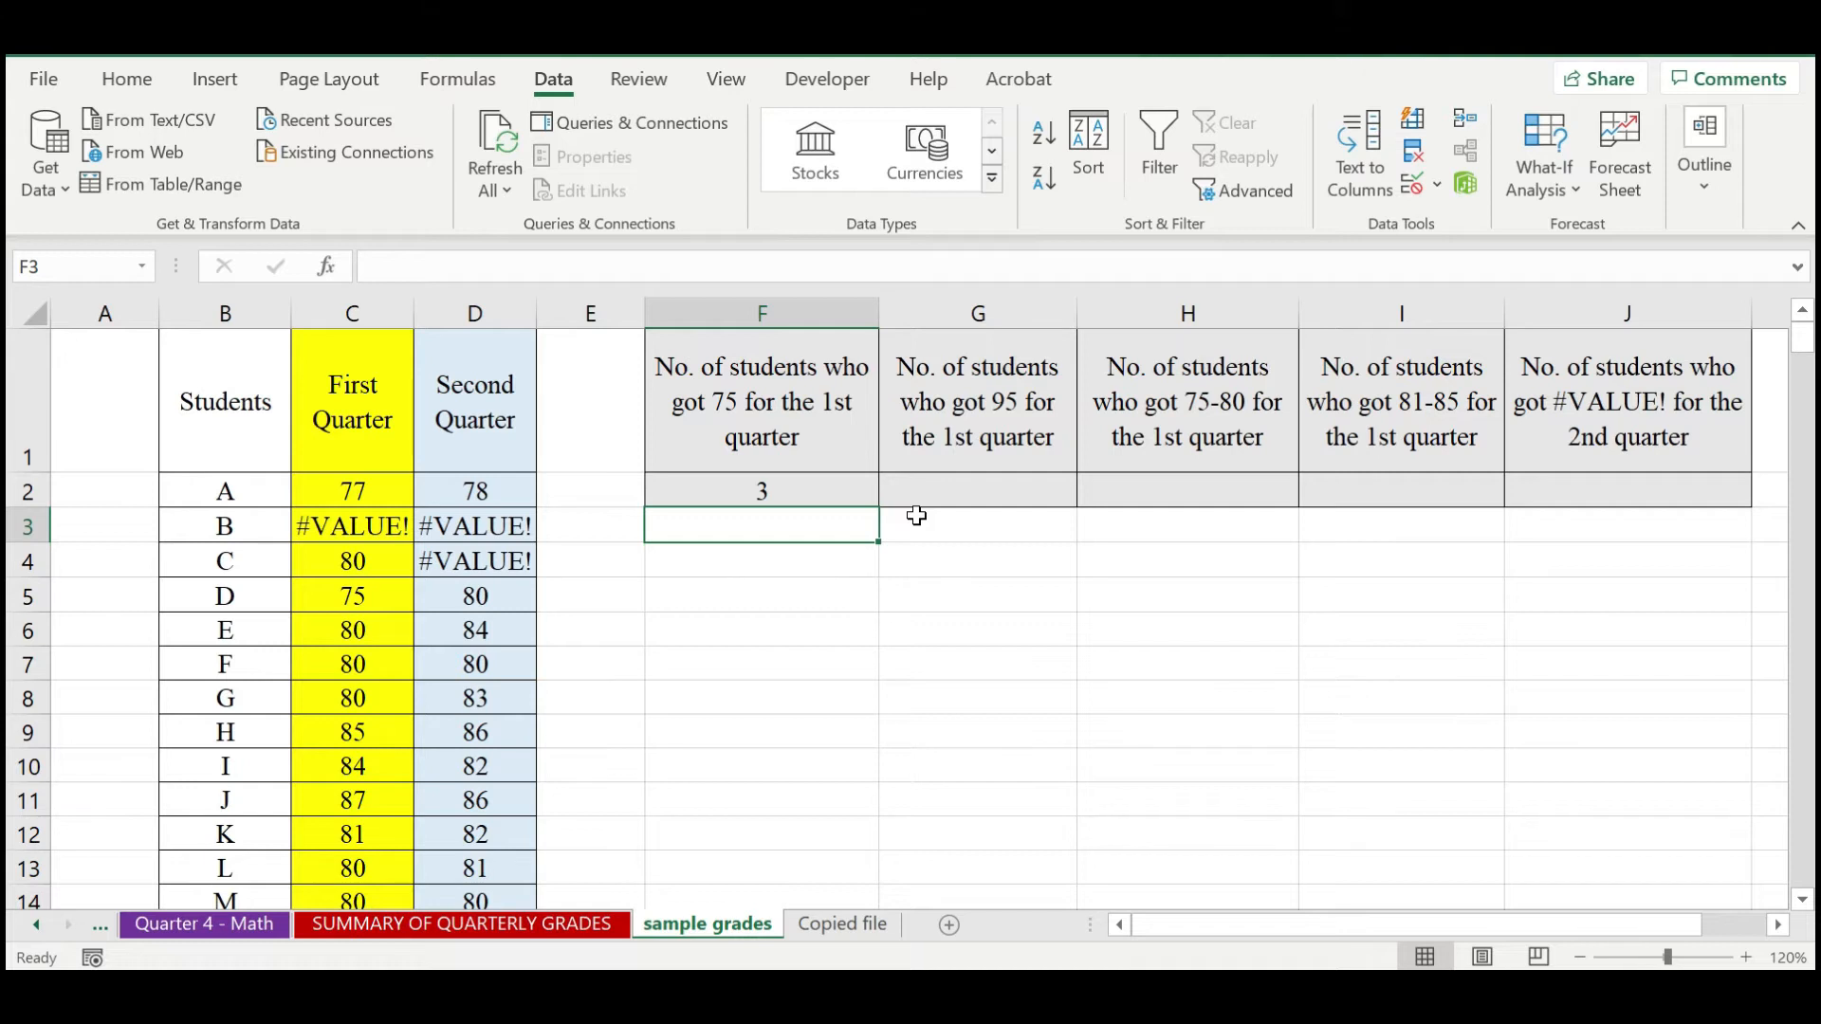
Check the count in F2 by locating each grade of 75 in the First Quarter column.
click(809, 492)
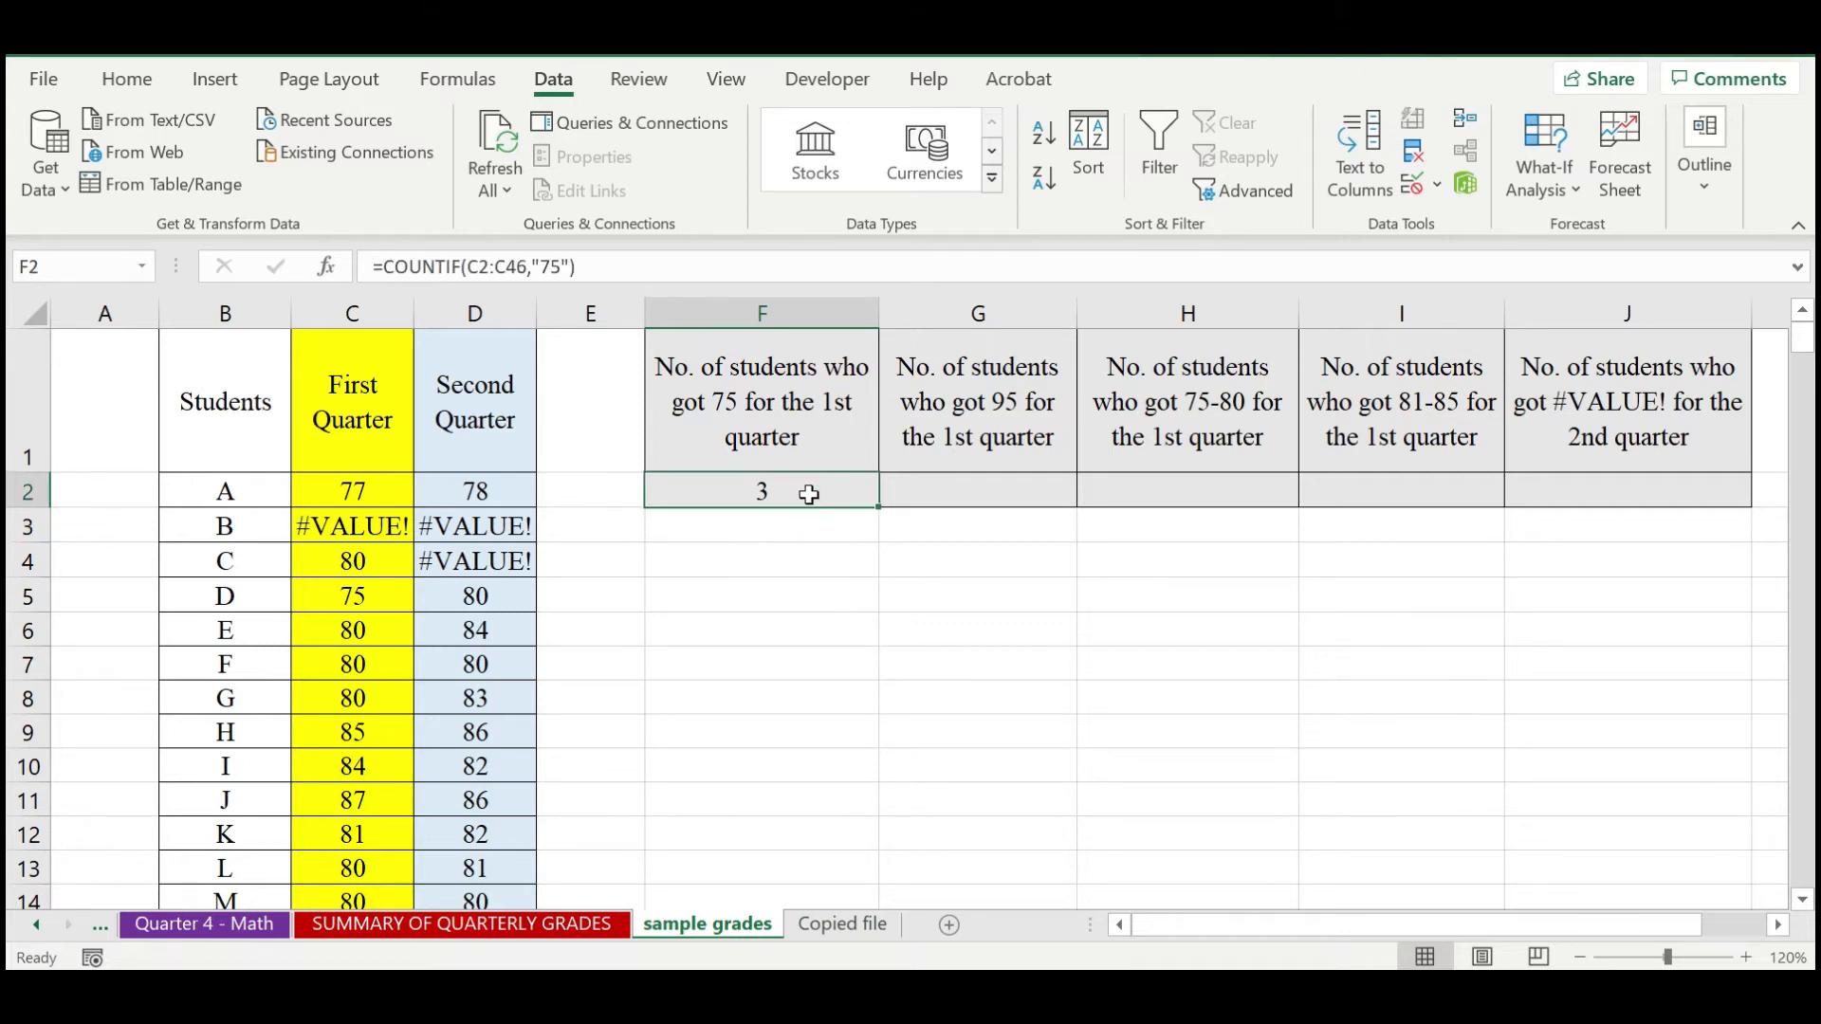
click(382, 599)
scroll(381, 664, down, 3)
click(371, 555)
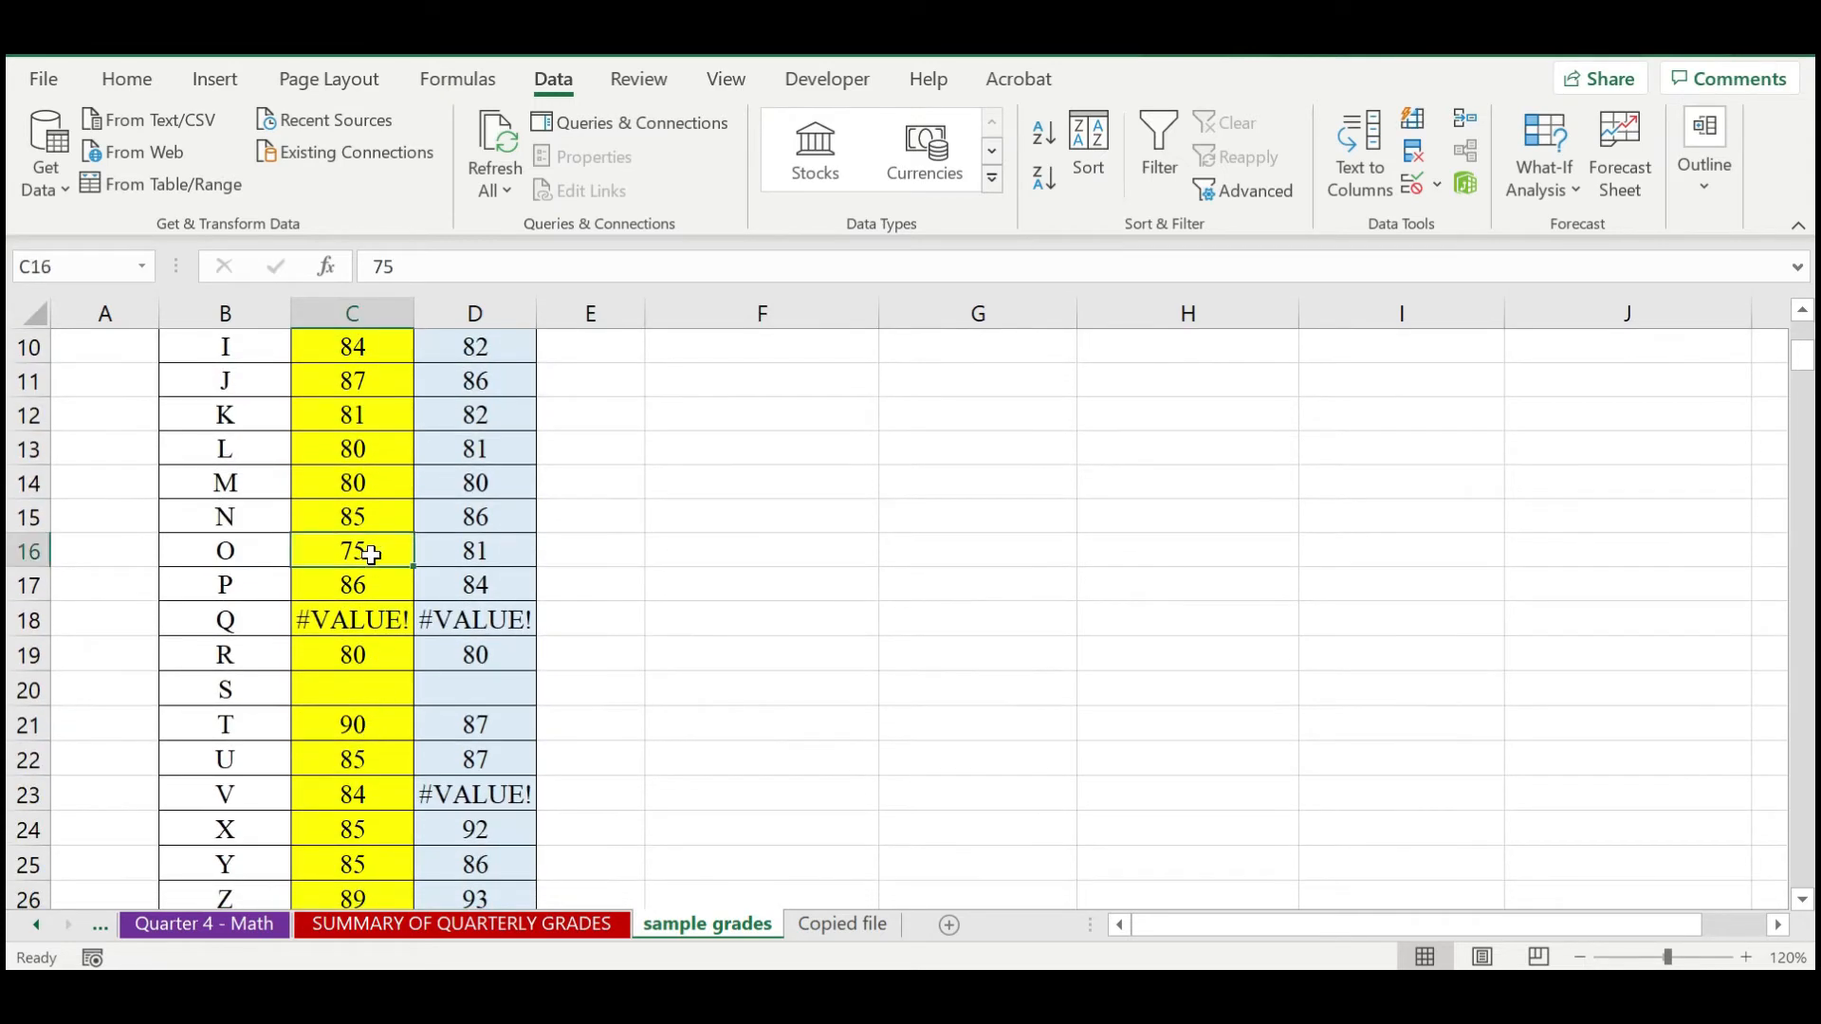
scroll(361, 768, down, 5)
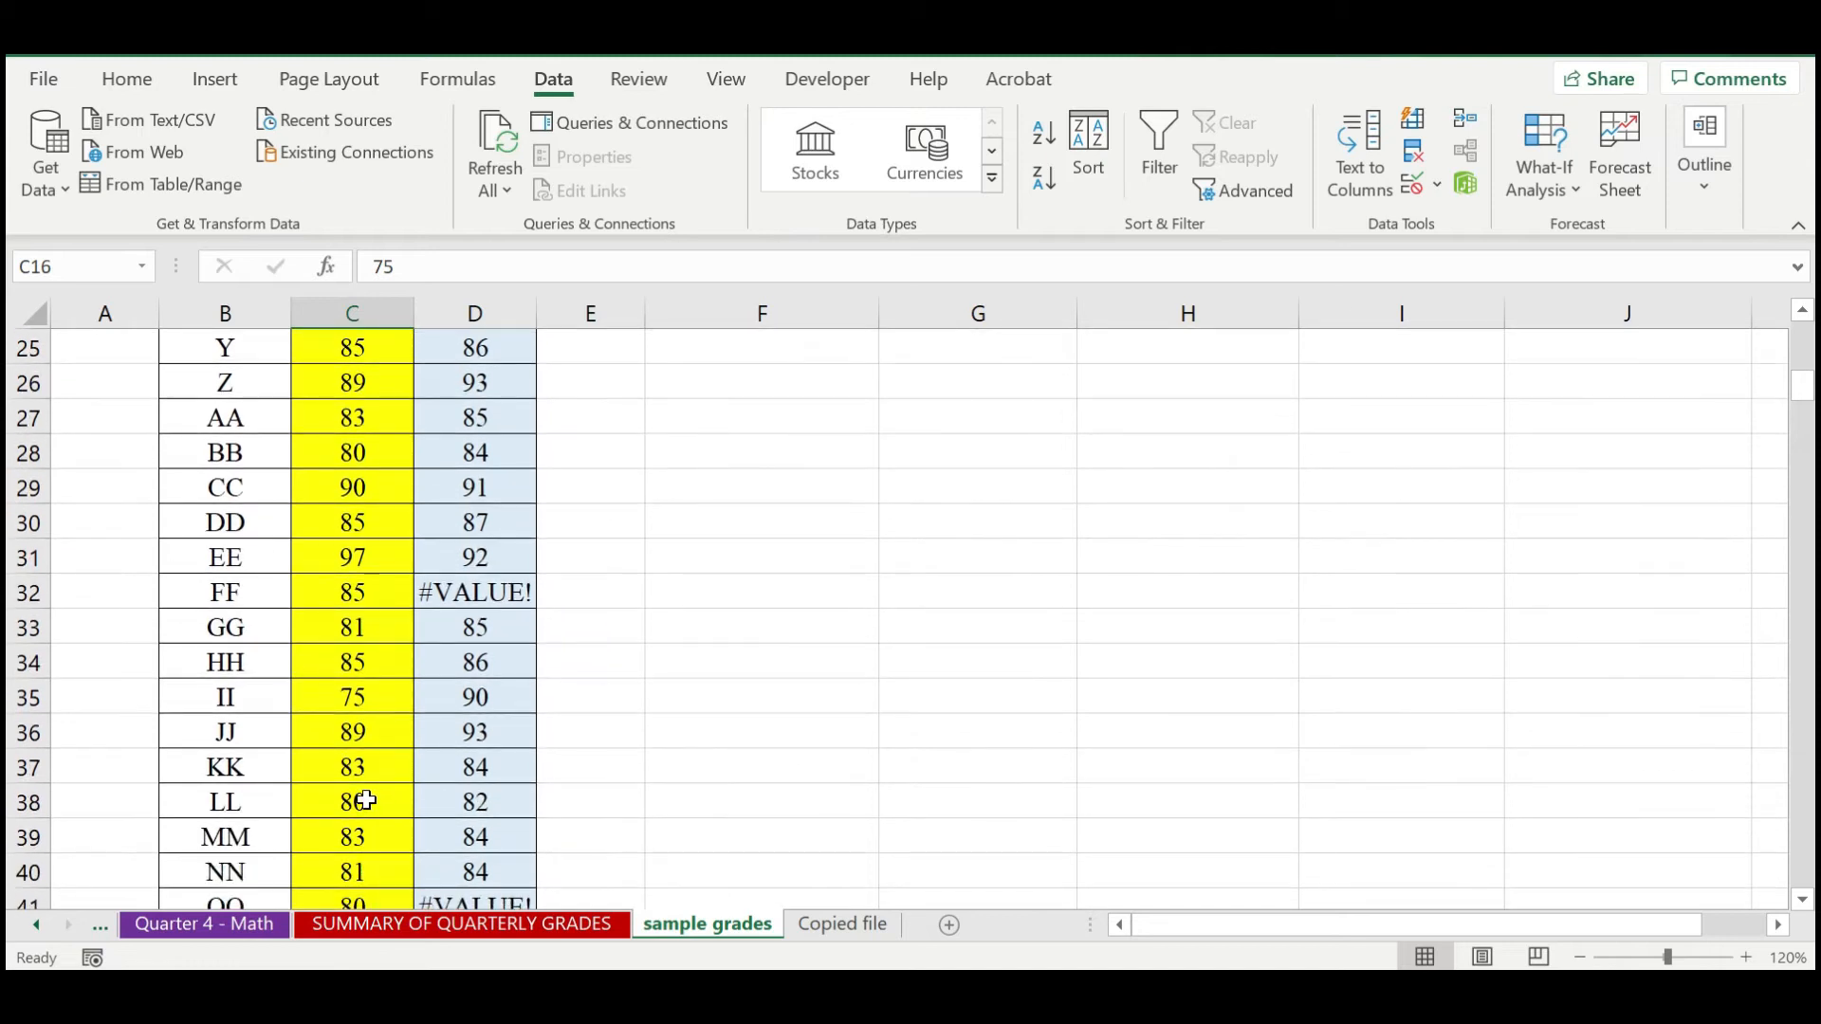
click(353, 699)
scroll(354, 797, down, 4)
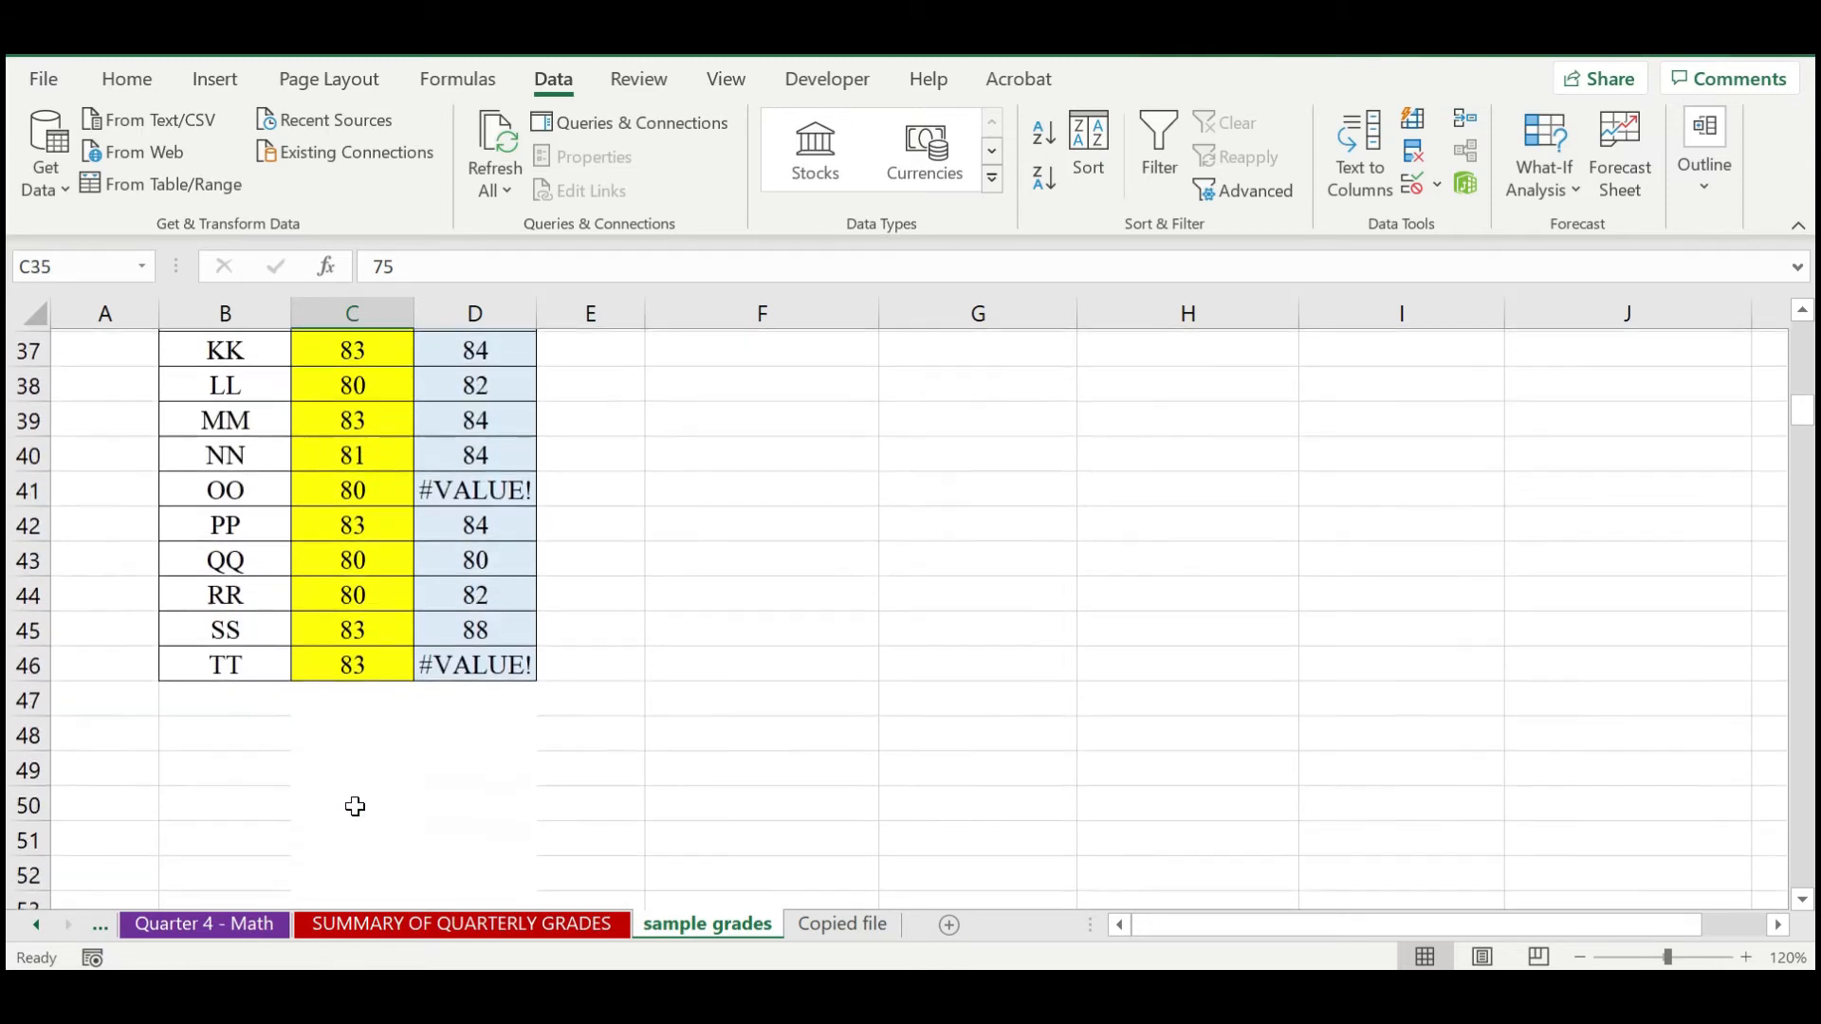
scroll(354, 806, up, 12)
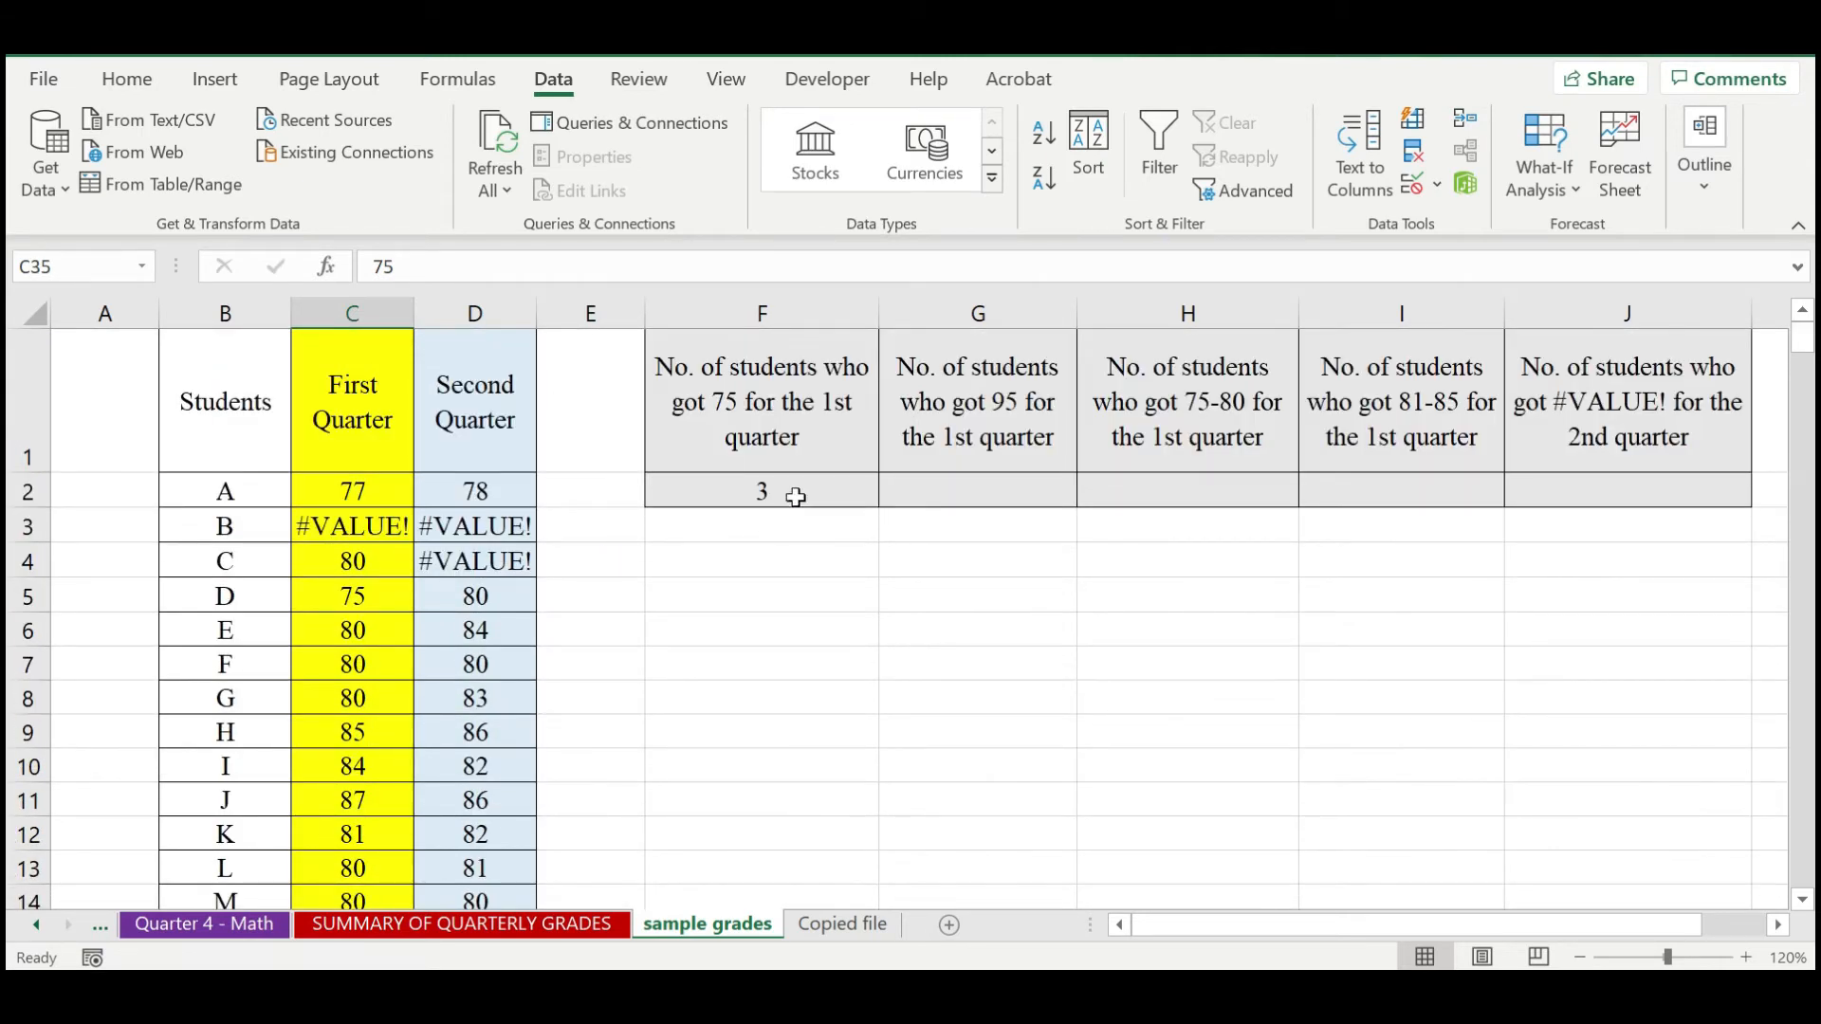
click(795, 497)
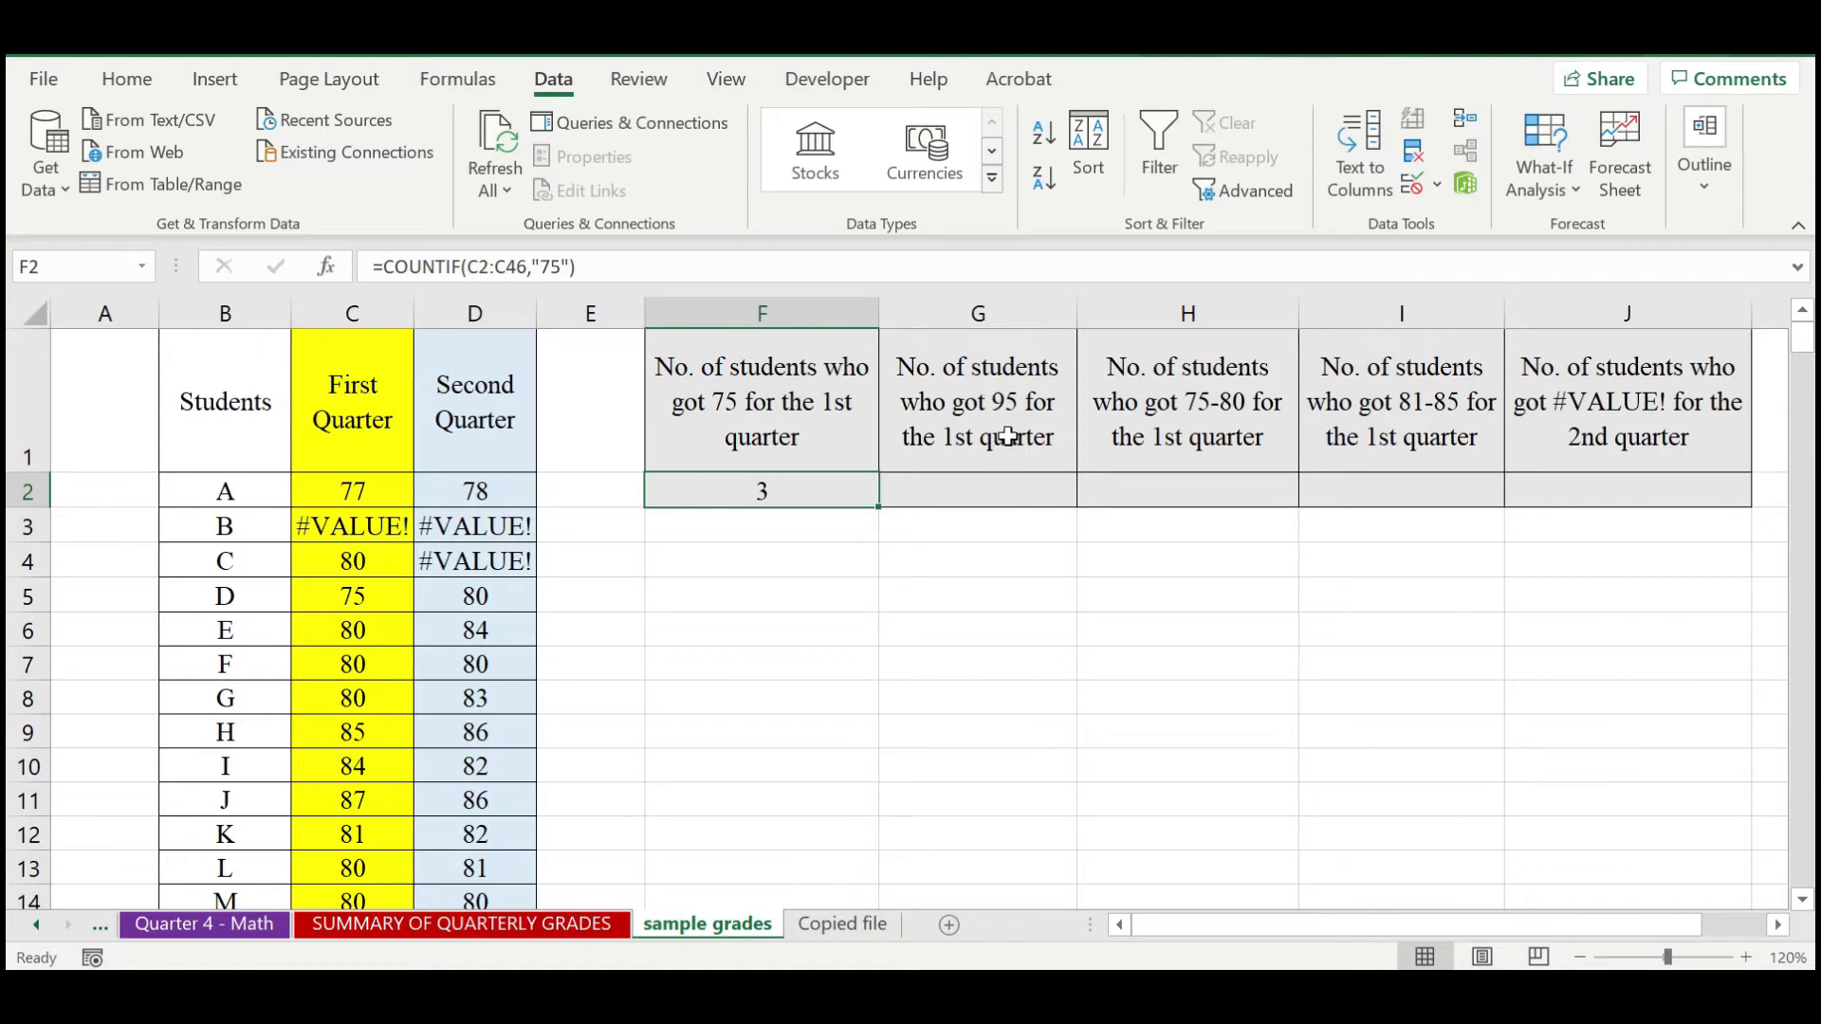
Enter =COUNTIF(C2:C46,"95") in cell G2 to count the students who got 95 for the 1st quarter.
click(985, 486)
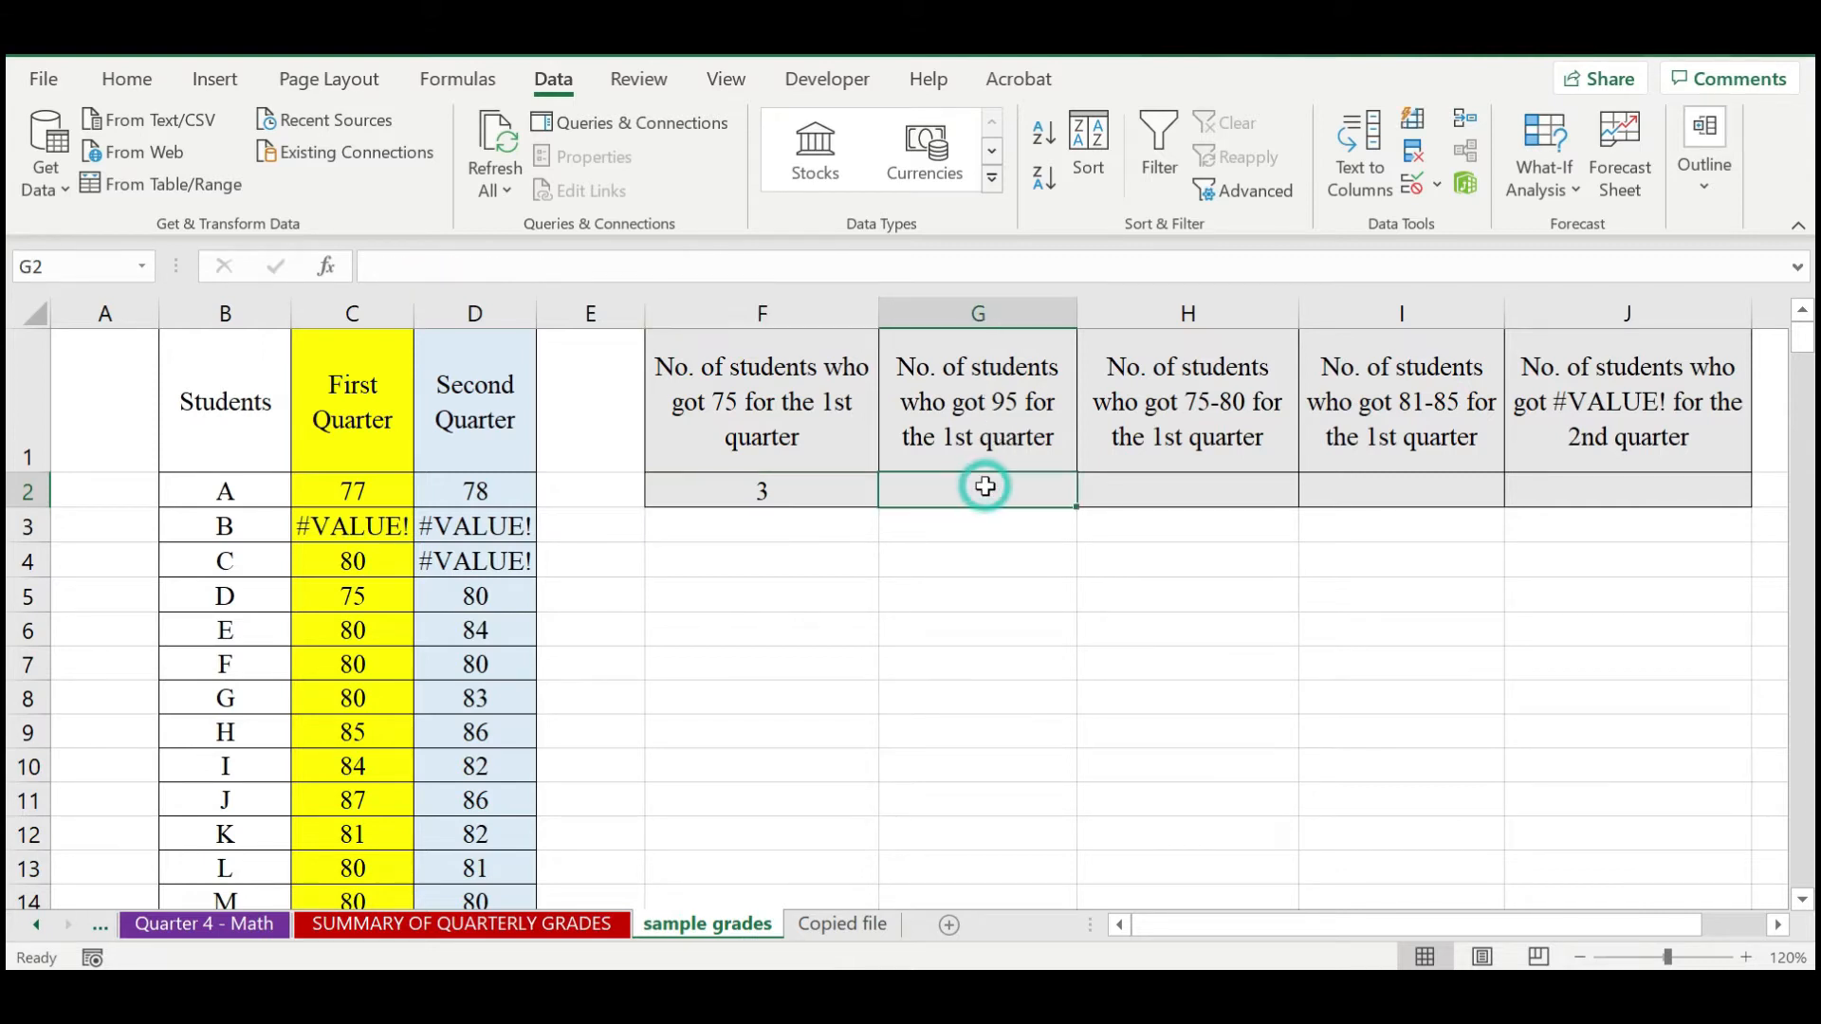
text(=)
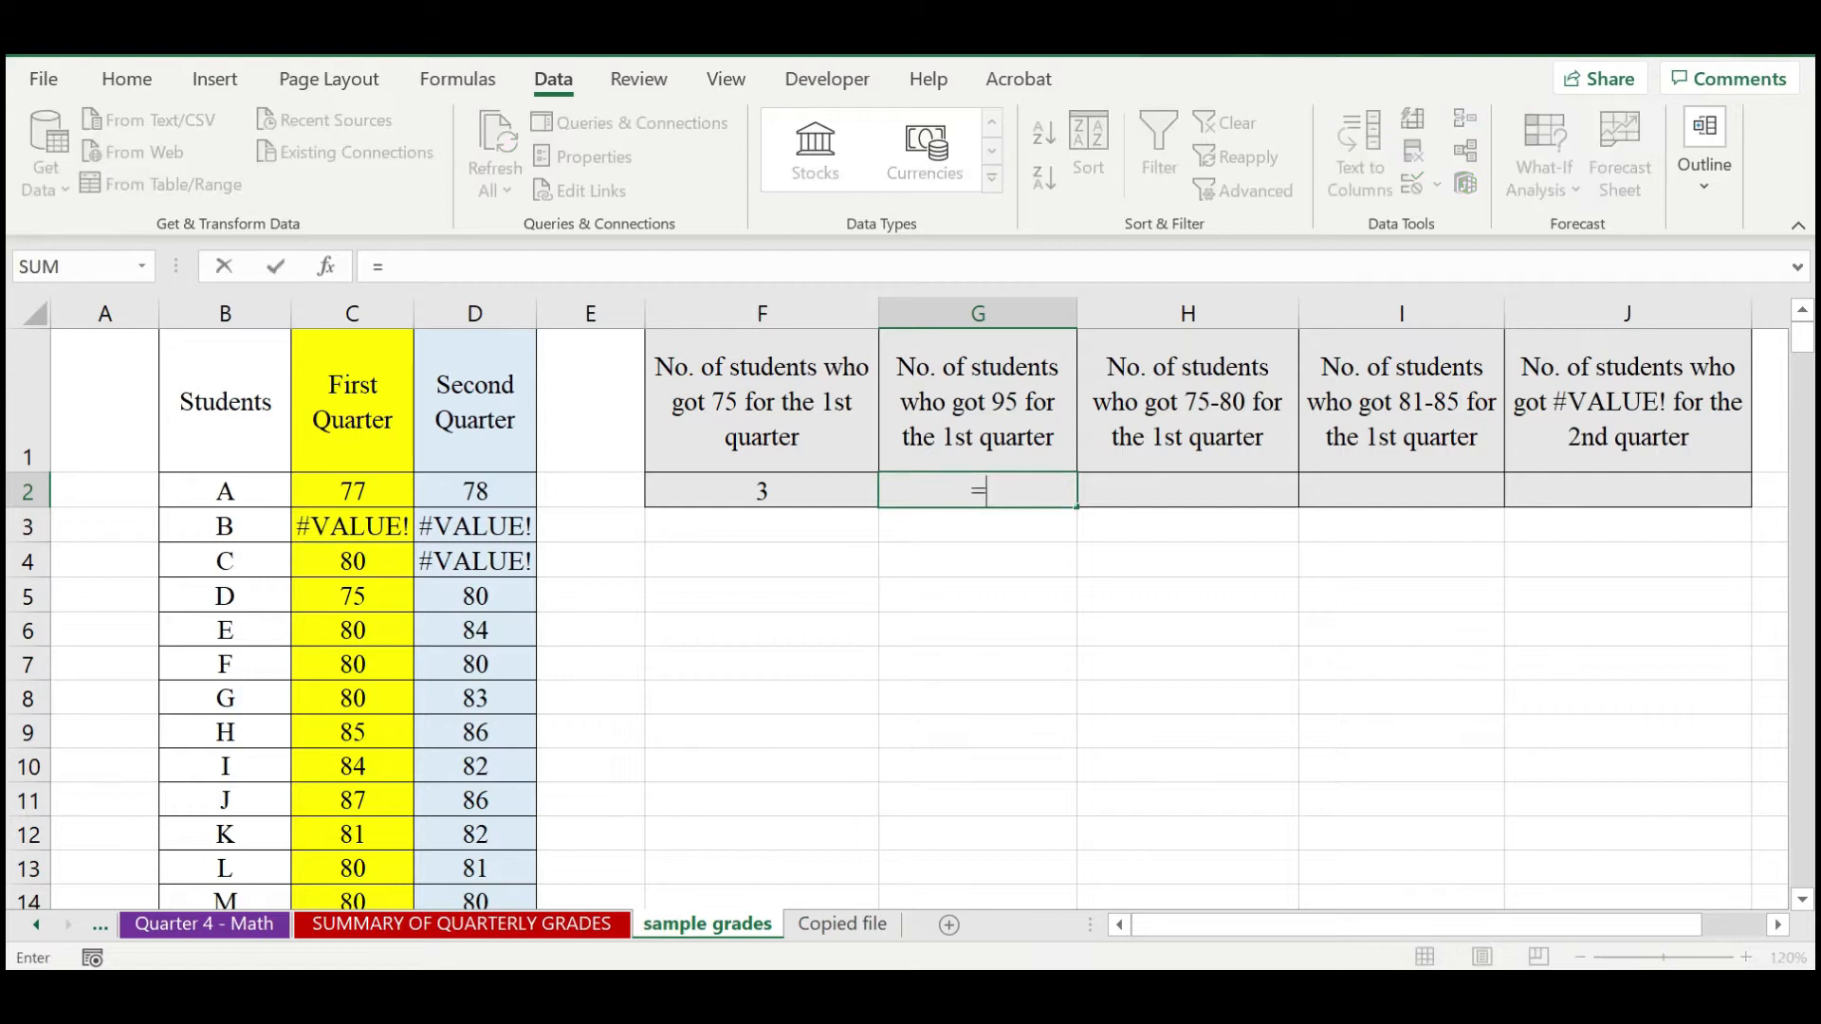
text(coun)
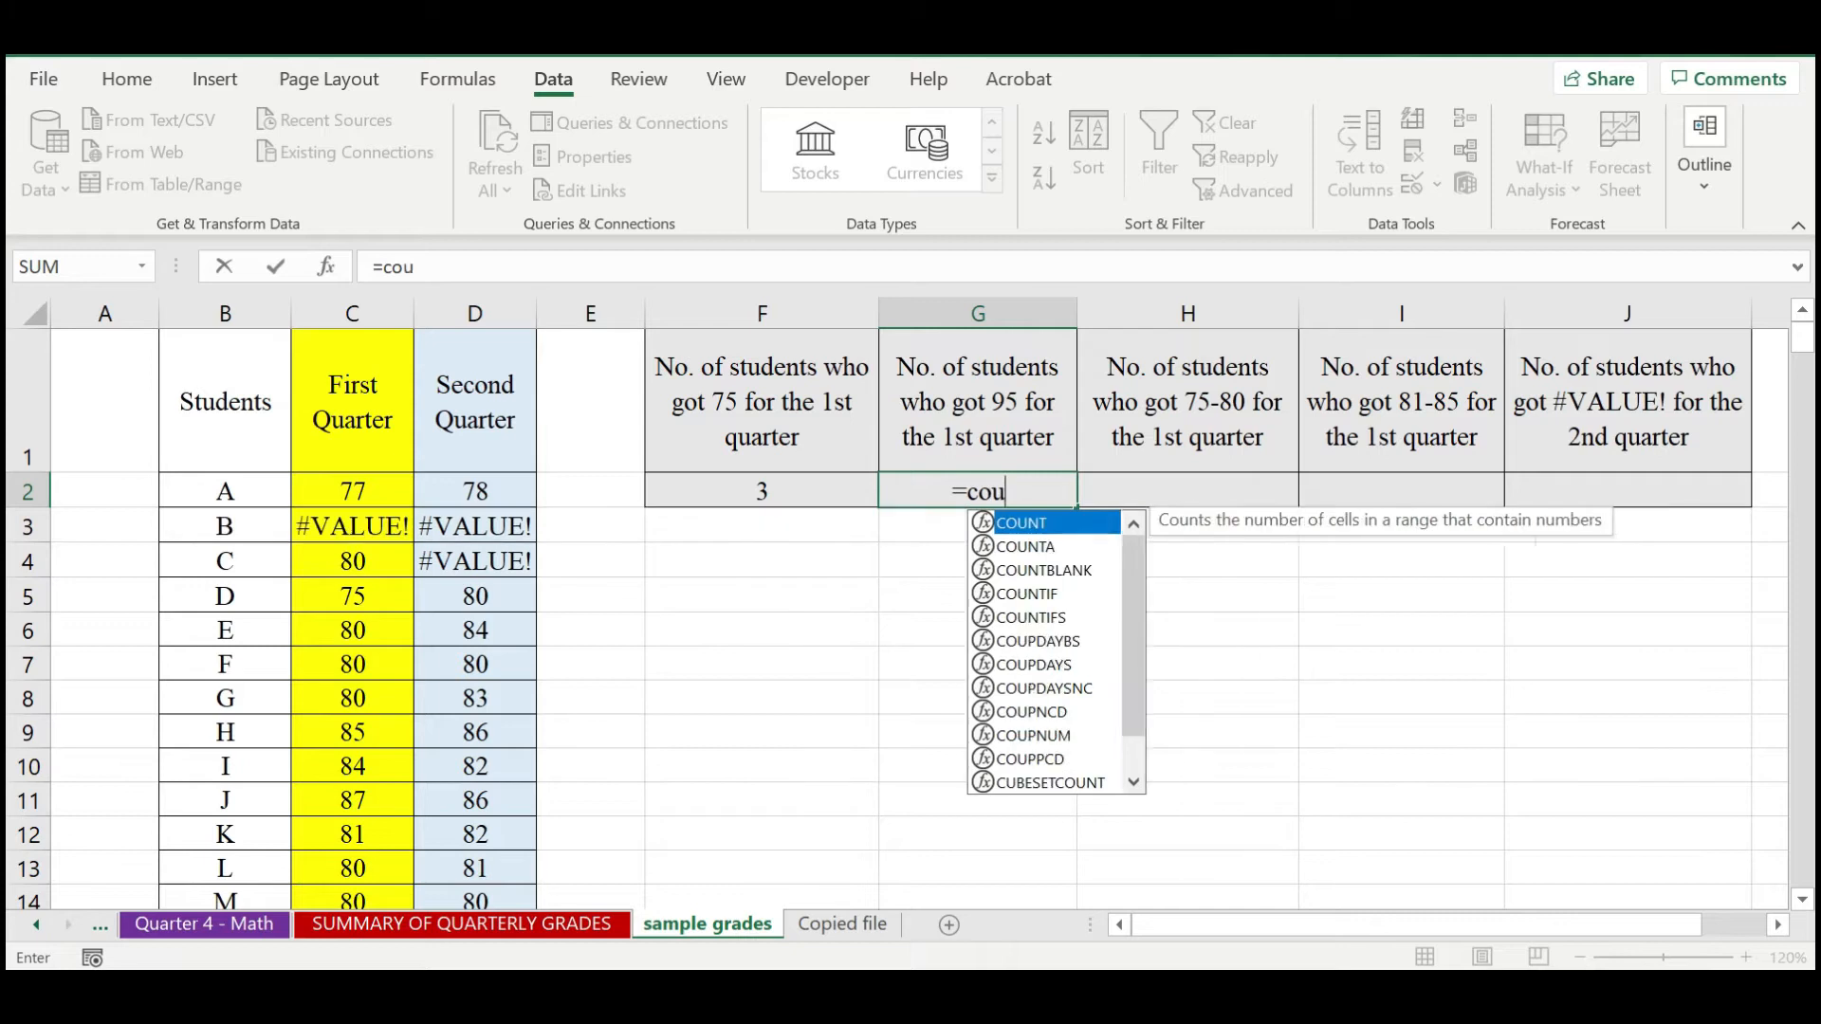
double_click(1043, 596)
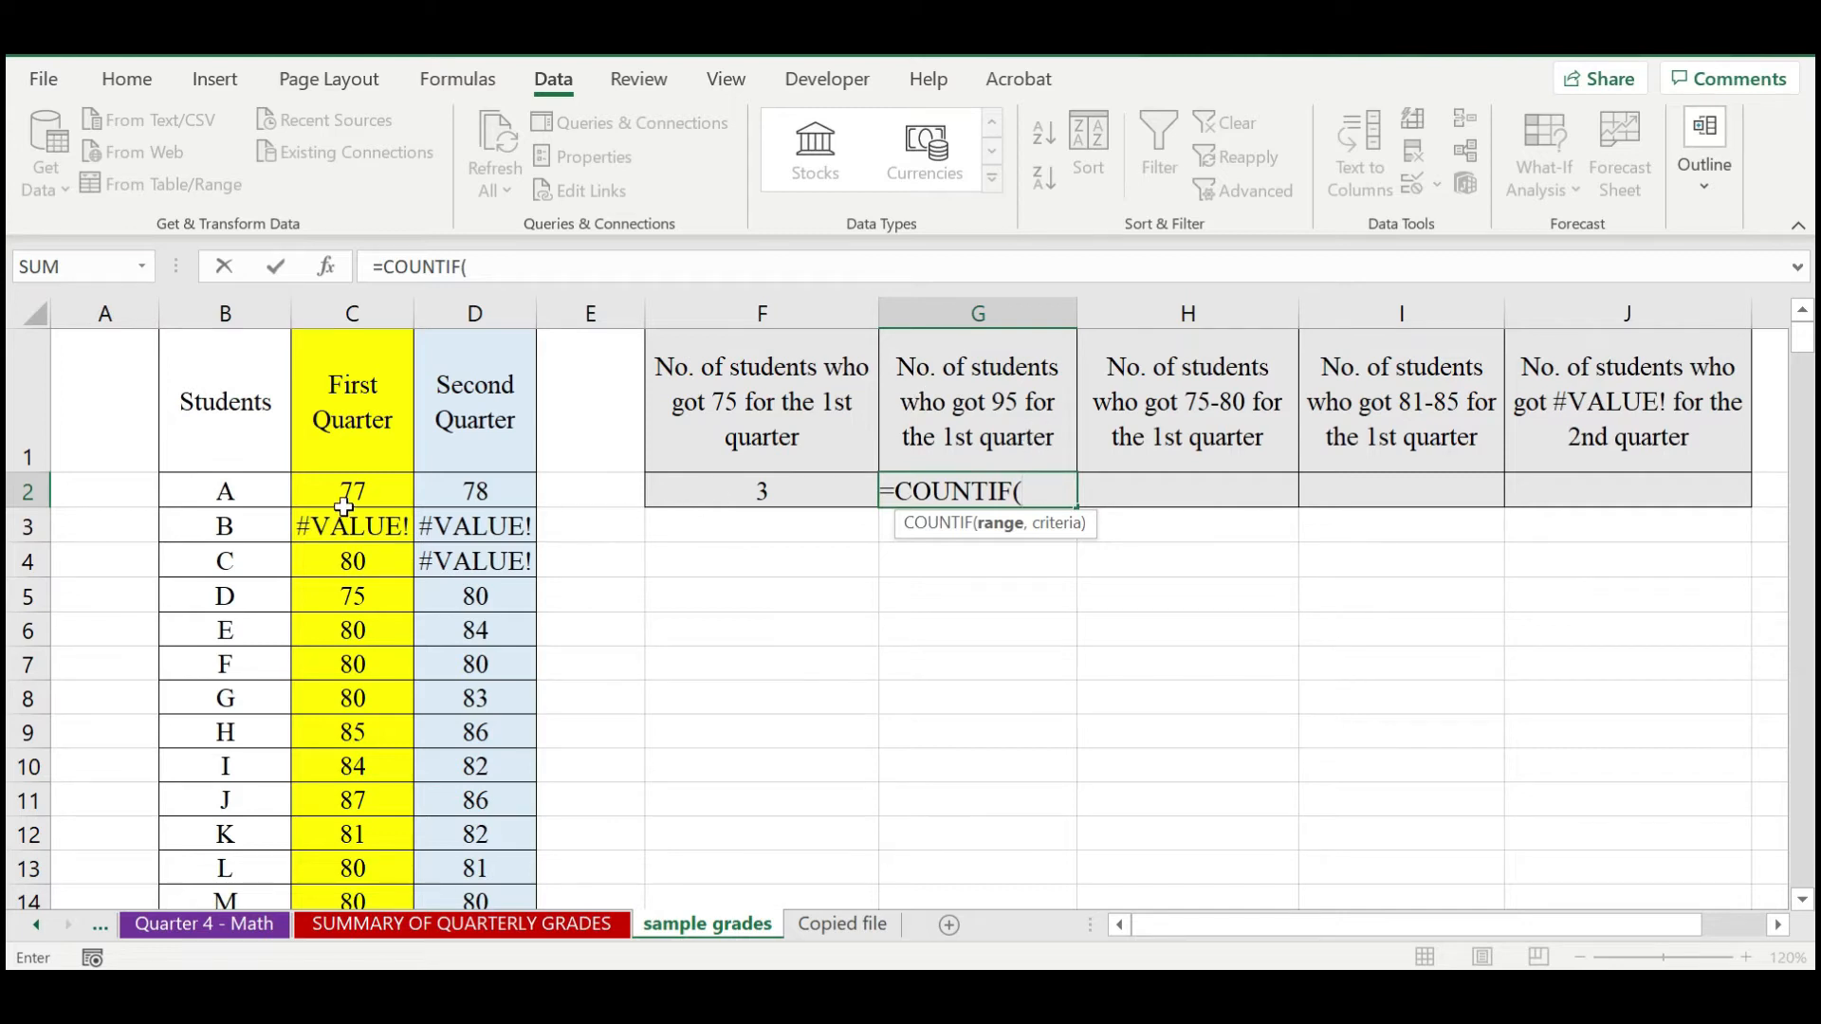
drag(339, 490, 353, 837)
scroll(704, 736, up, 10)
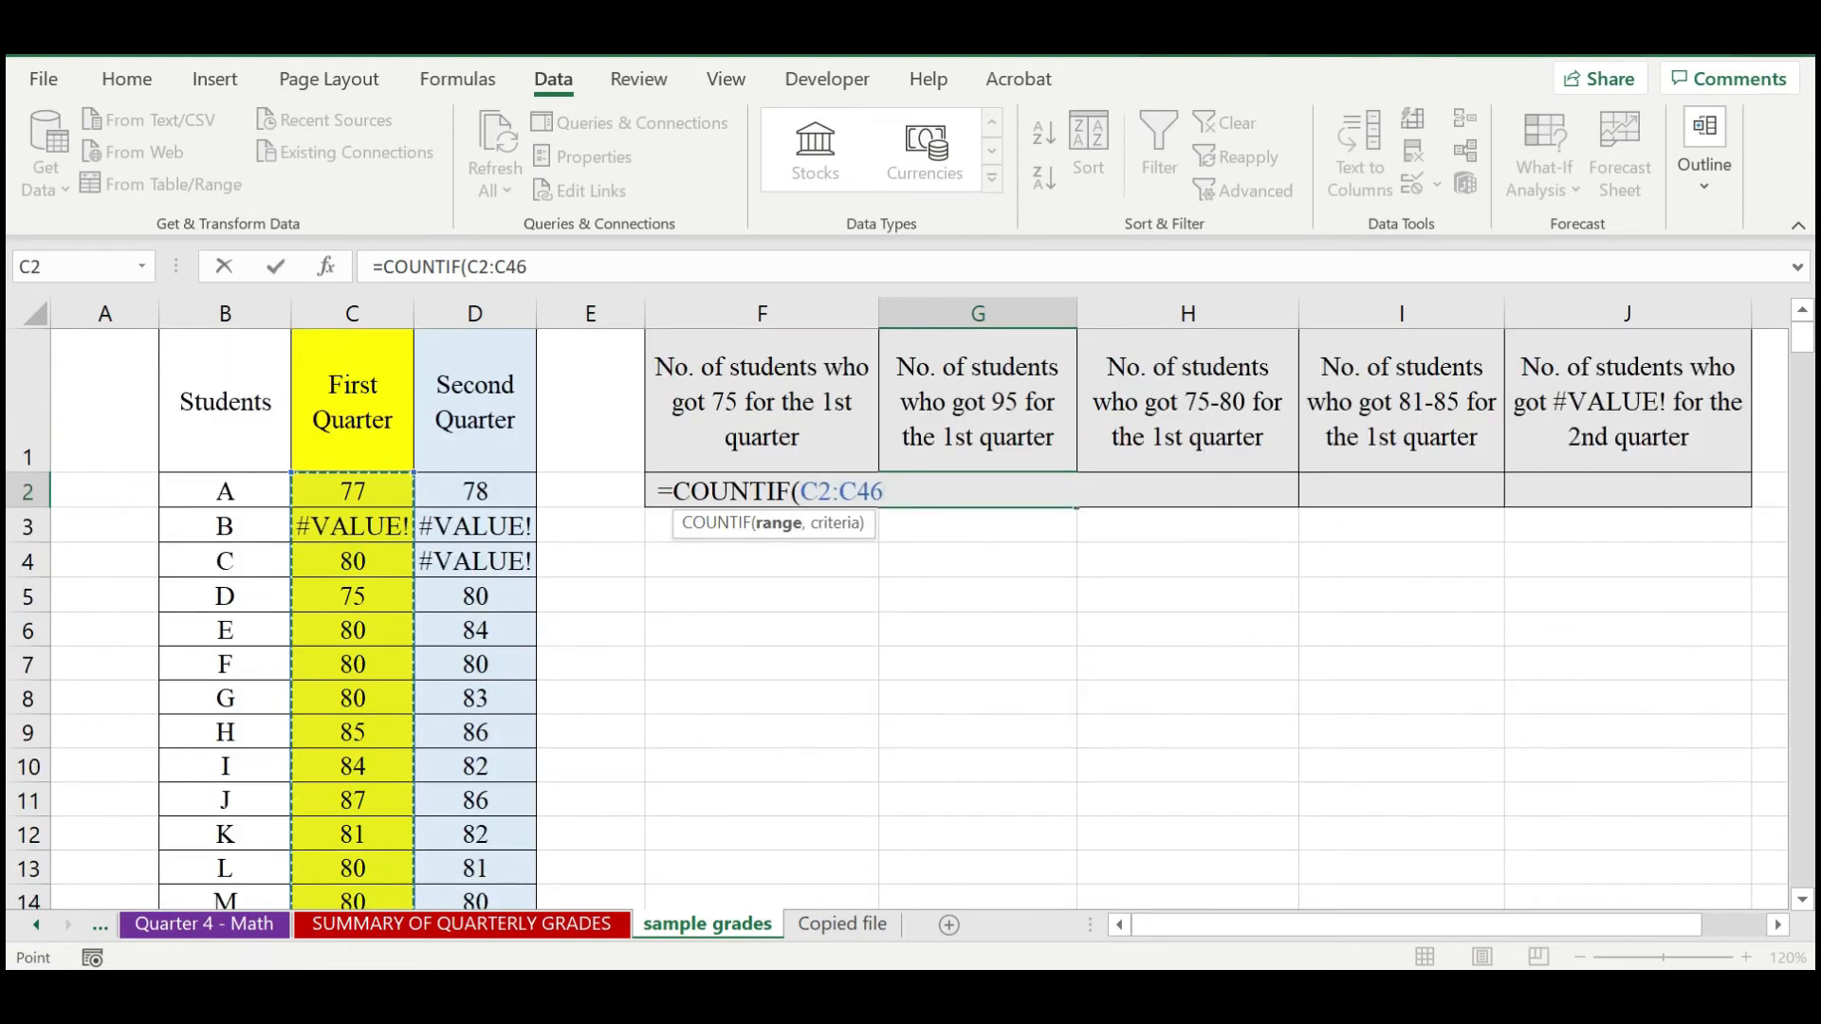
text(,)
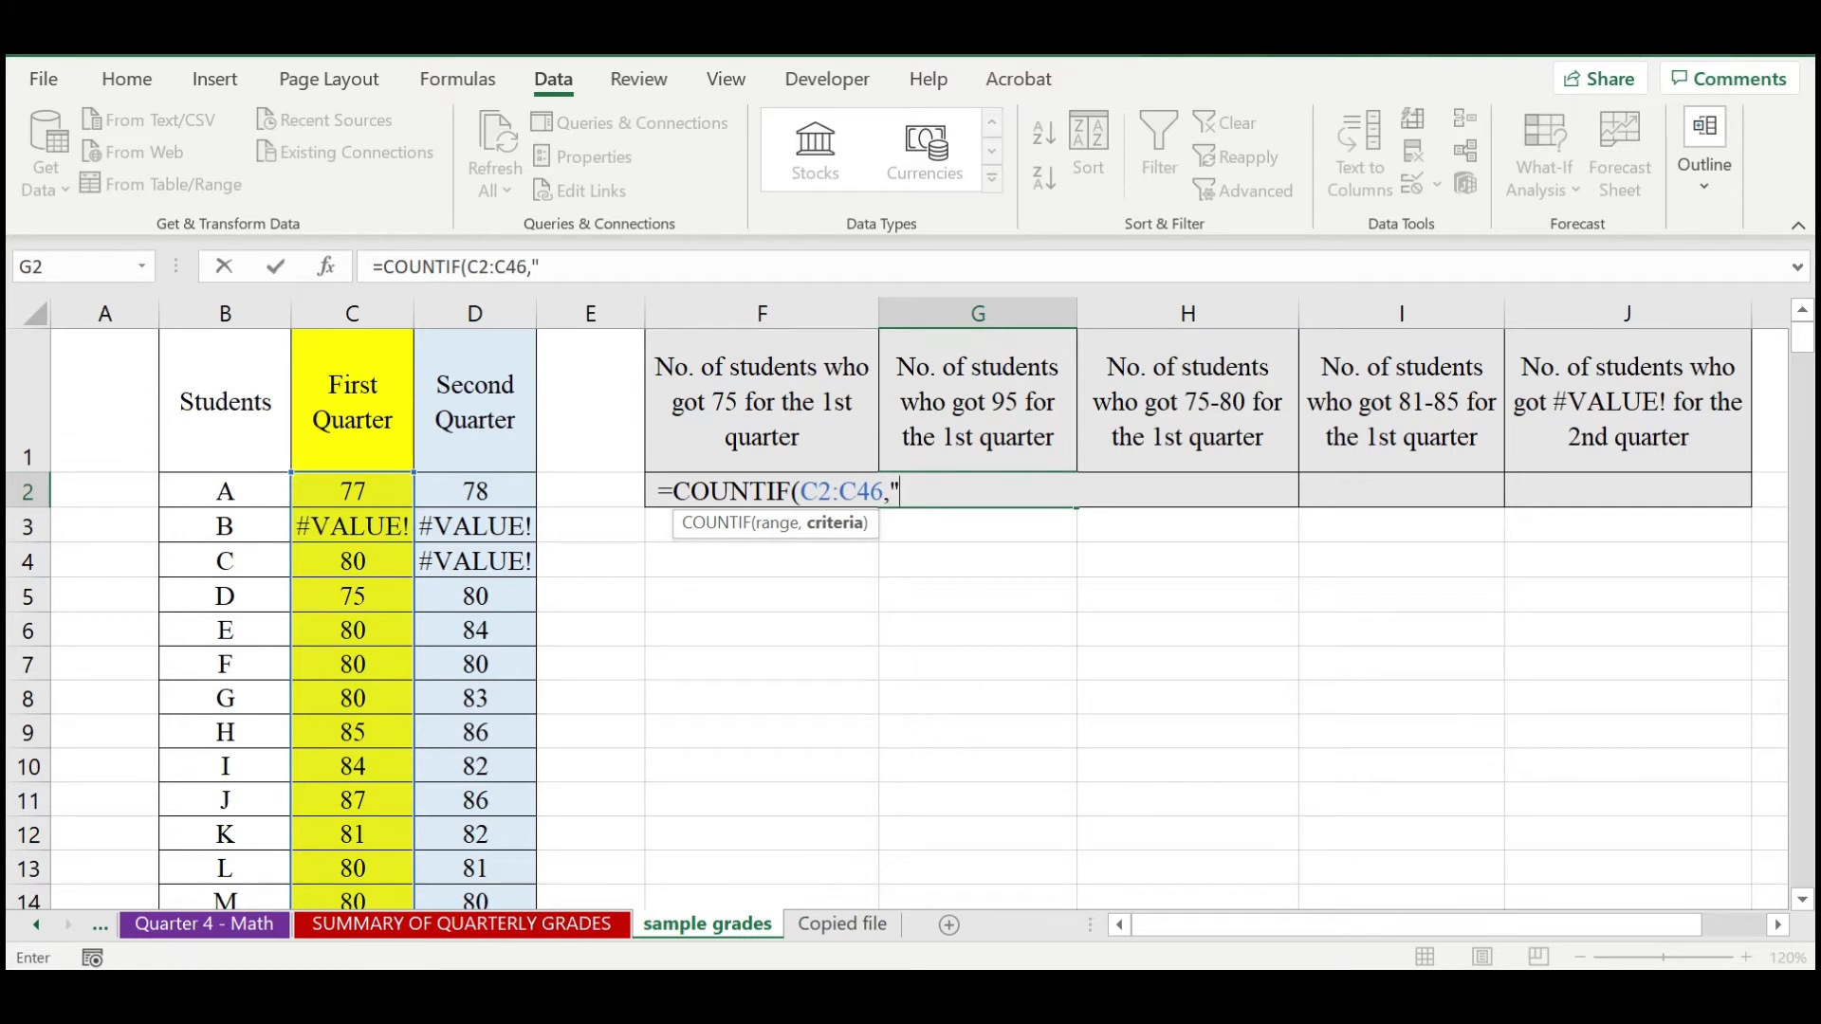
text("95"))
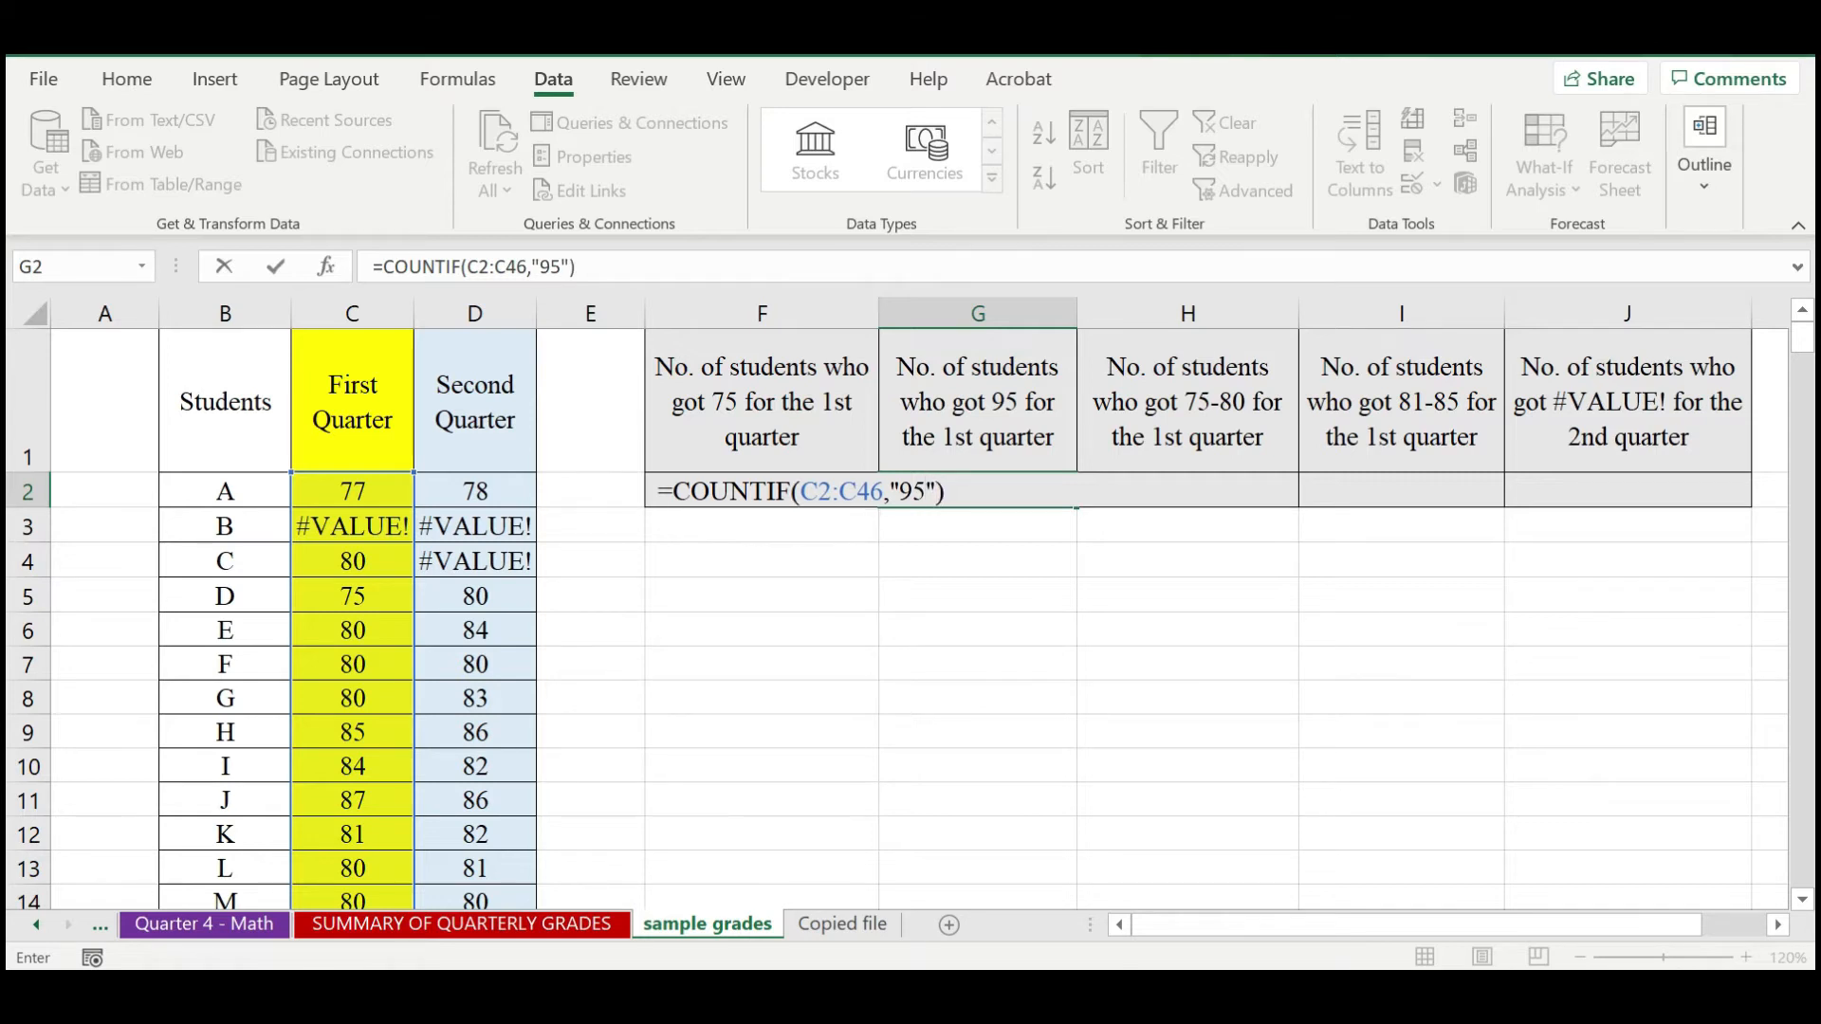
key(Return)
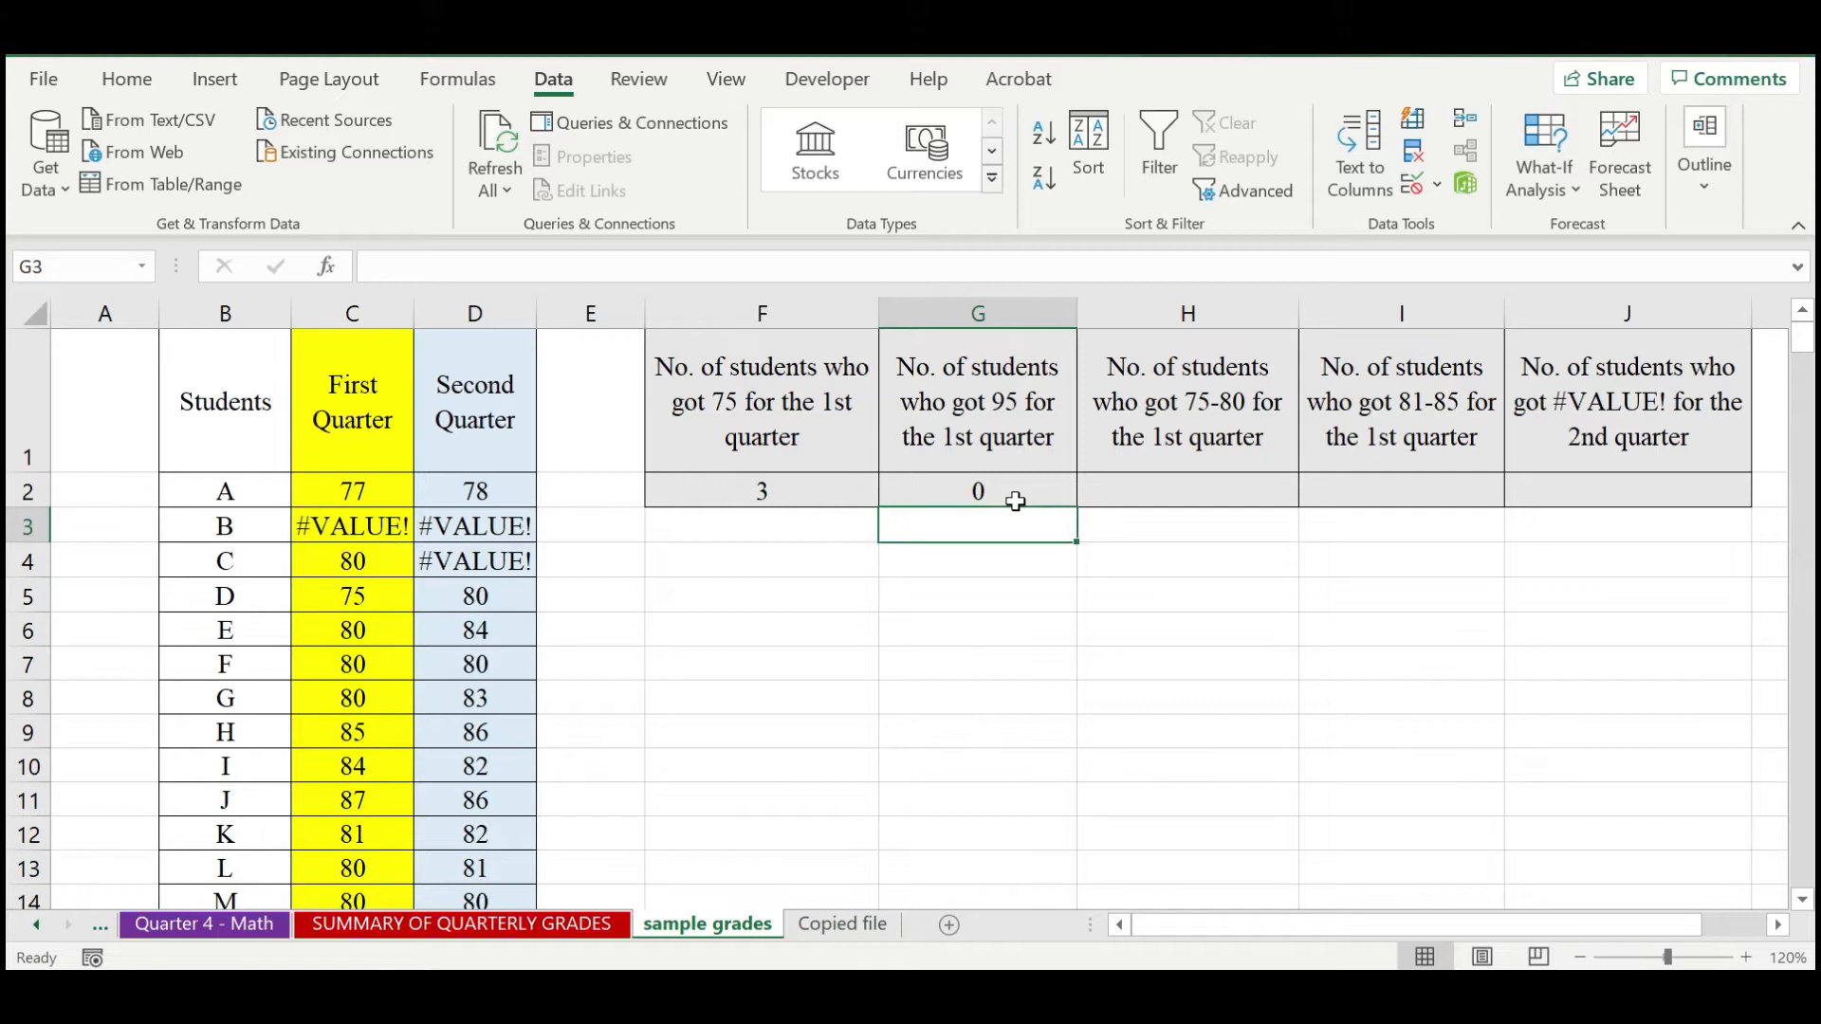
click(1039, 490)
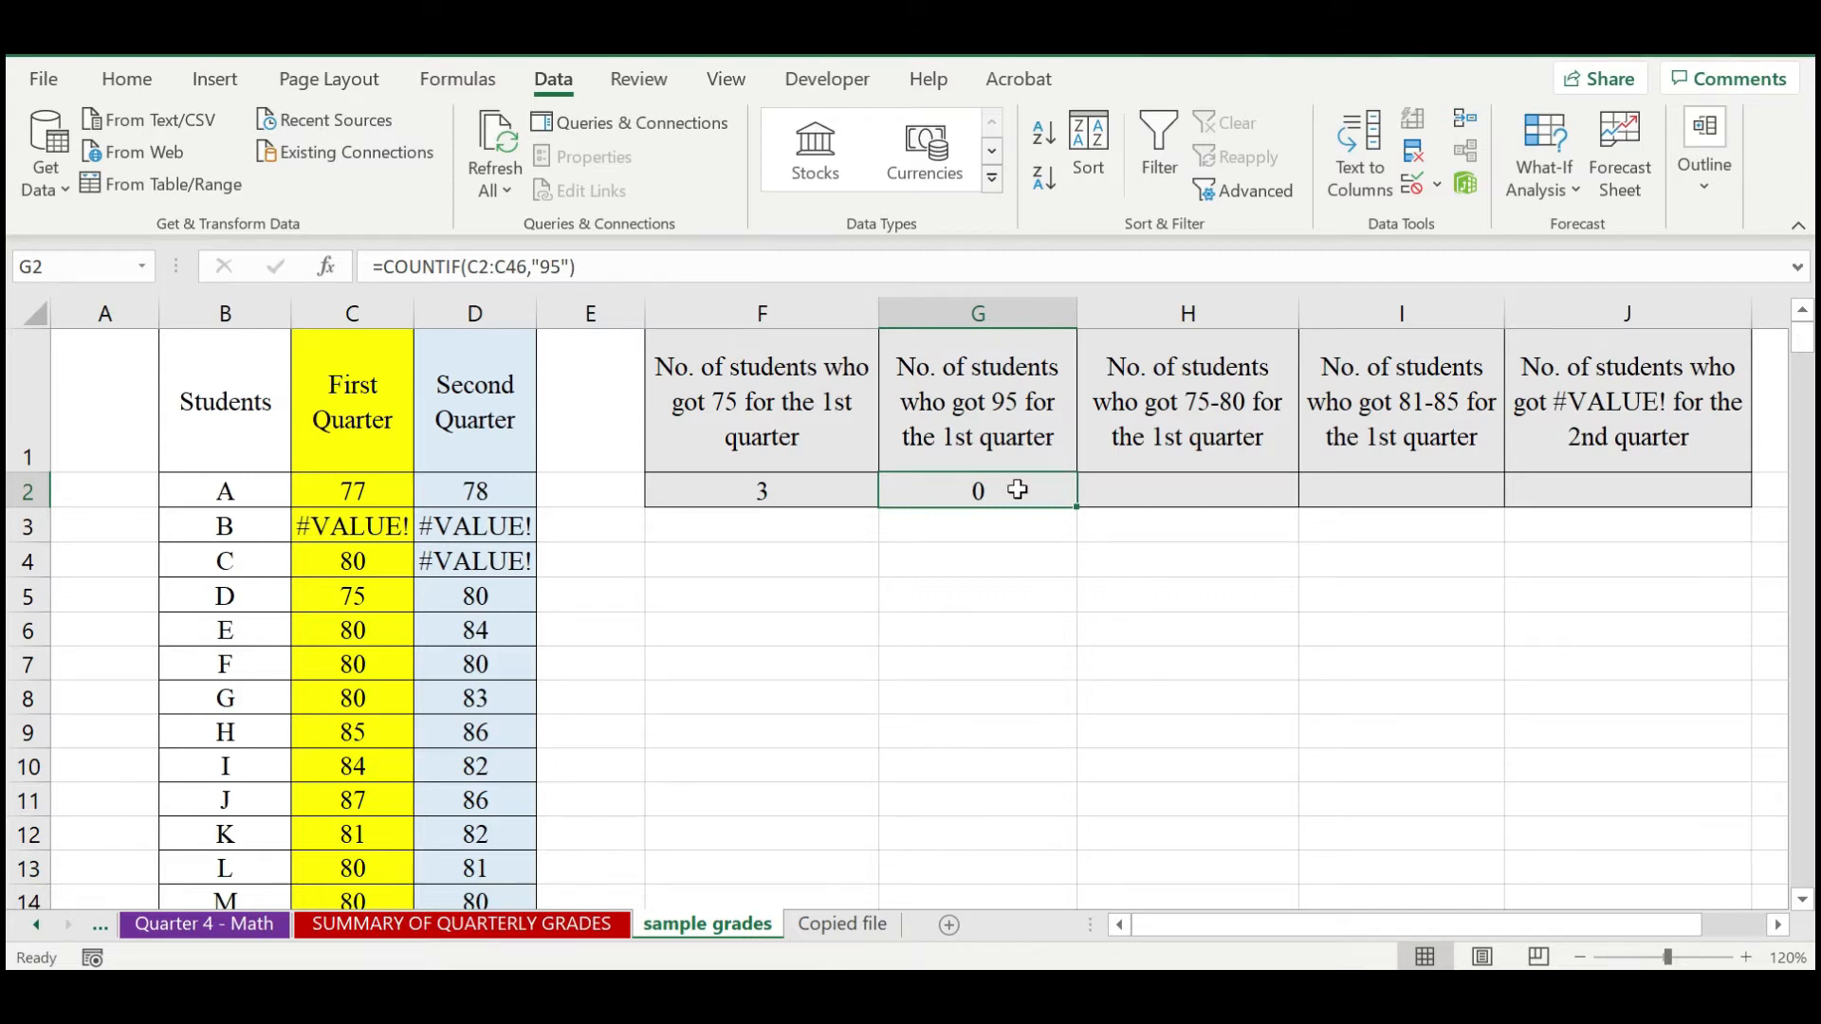
Begin a COUNTIFS formula in cell H2 with C2:C46 as the first criteria range and >=75 as its criterion.
click(1141, 499)
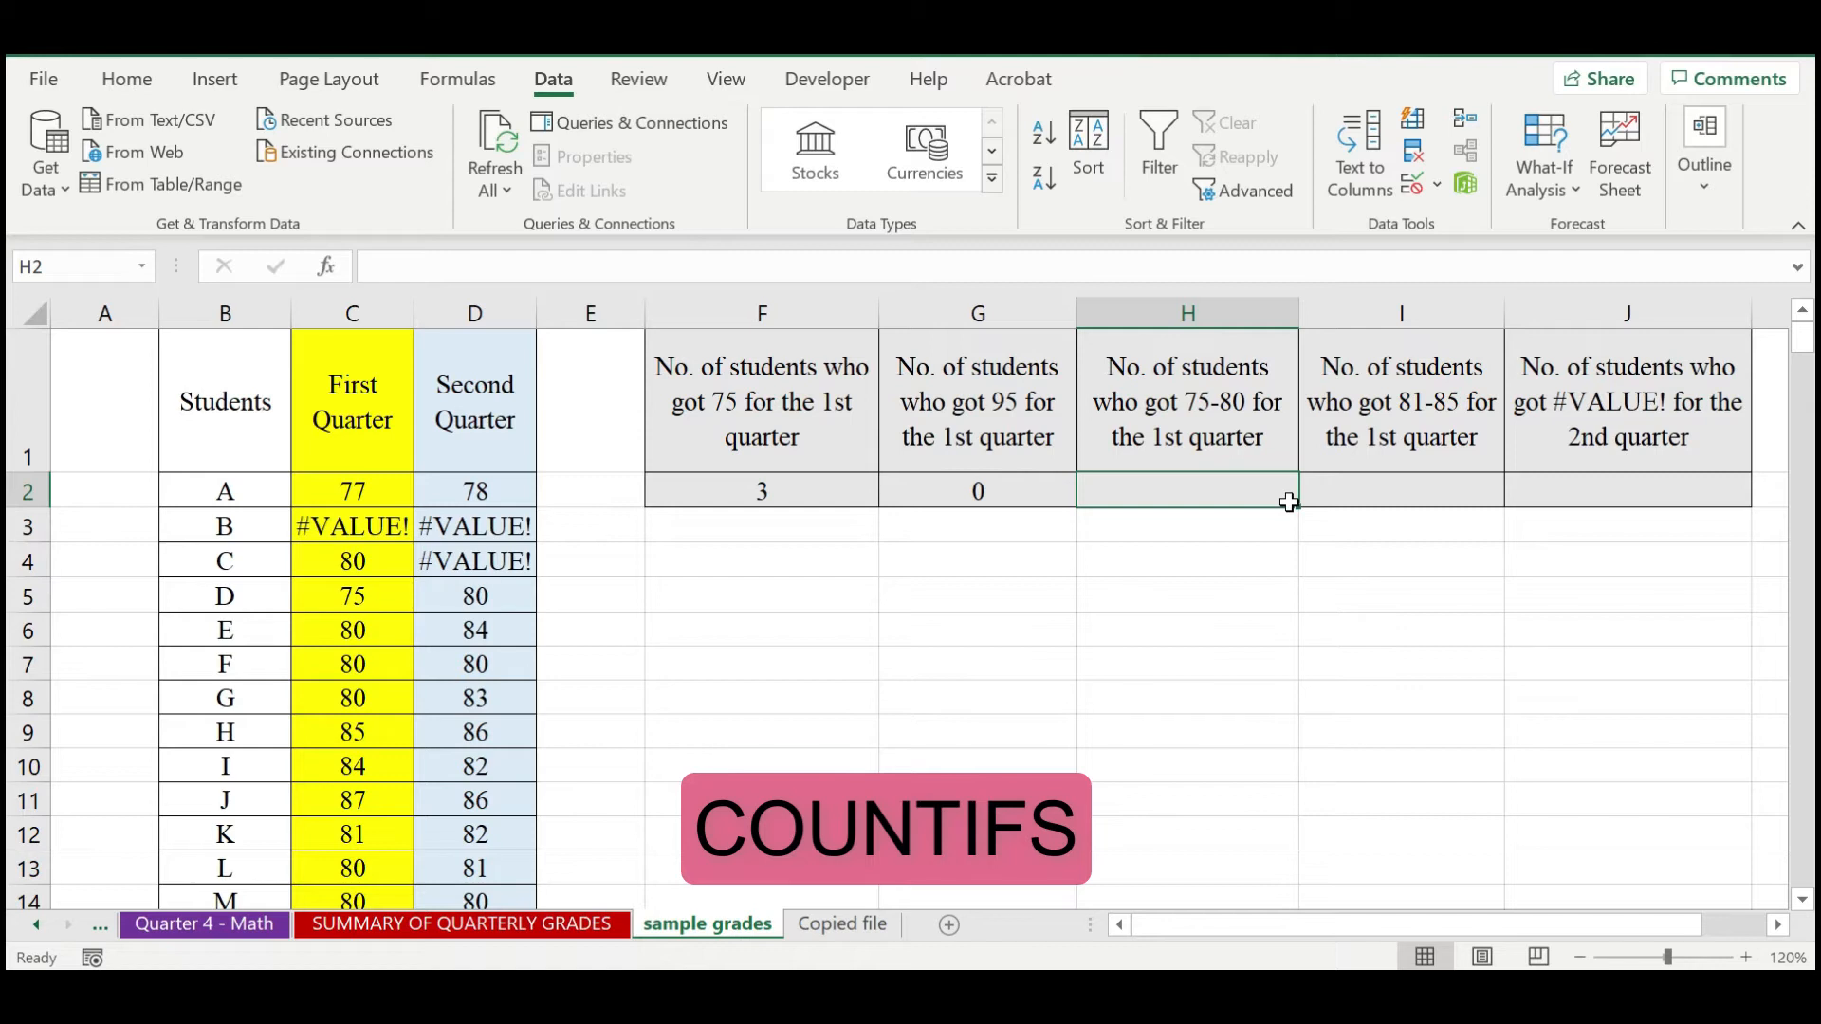
text(=count)
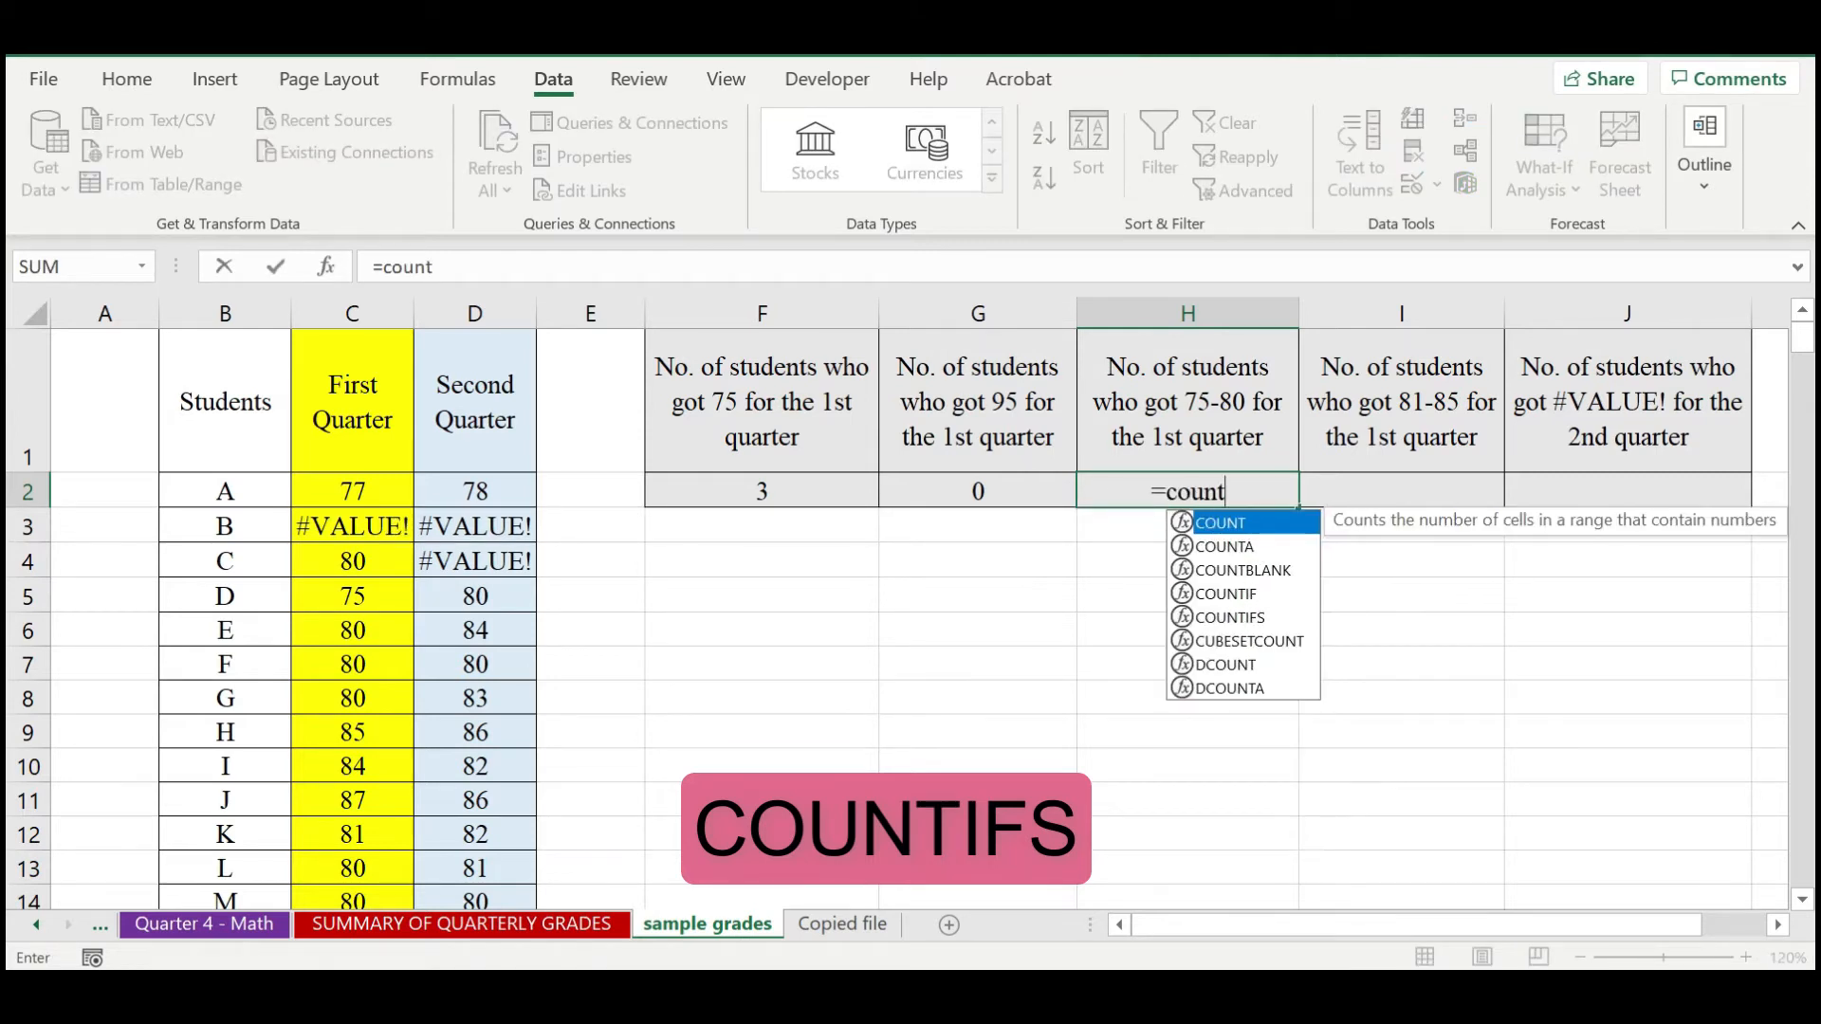
double_click(1252, 617)
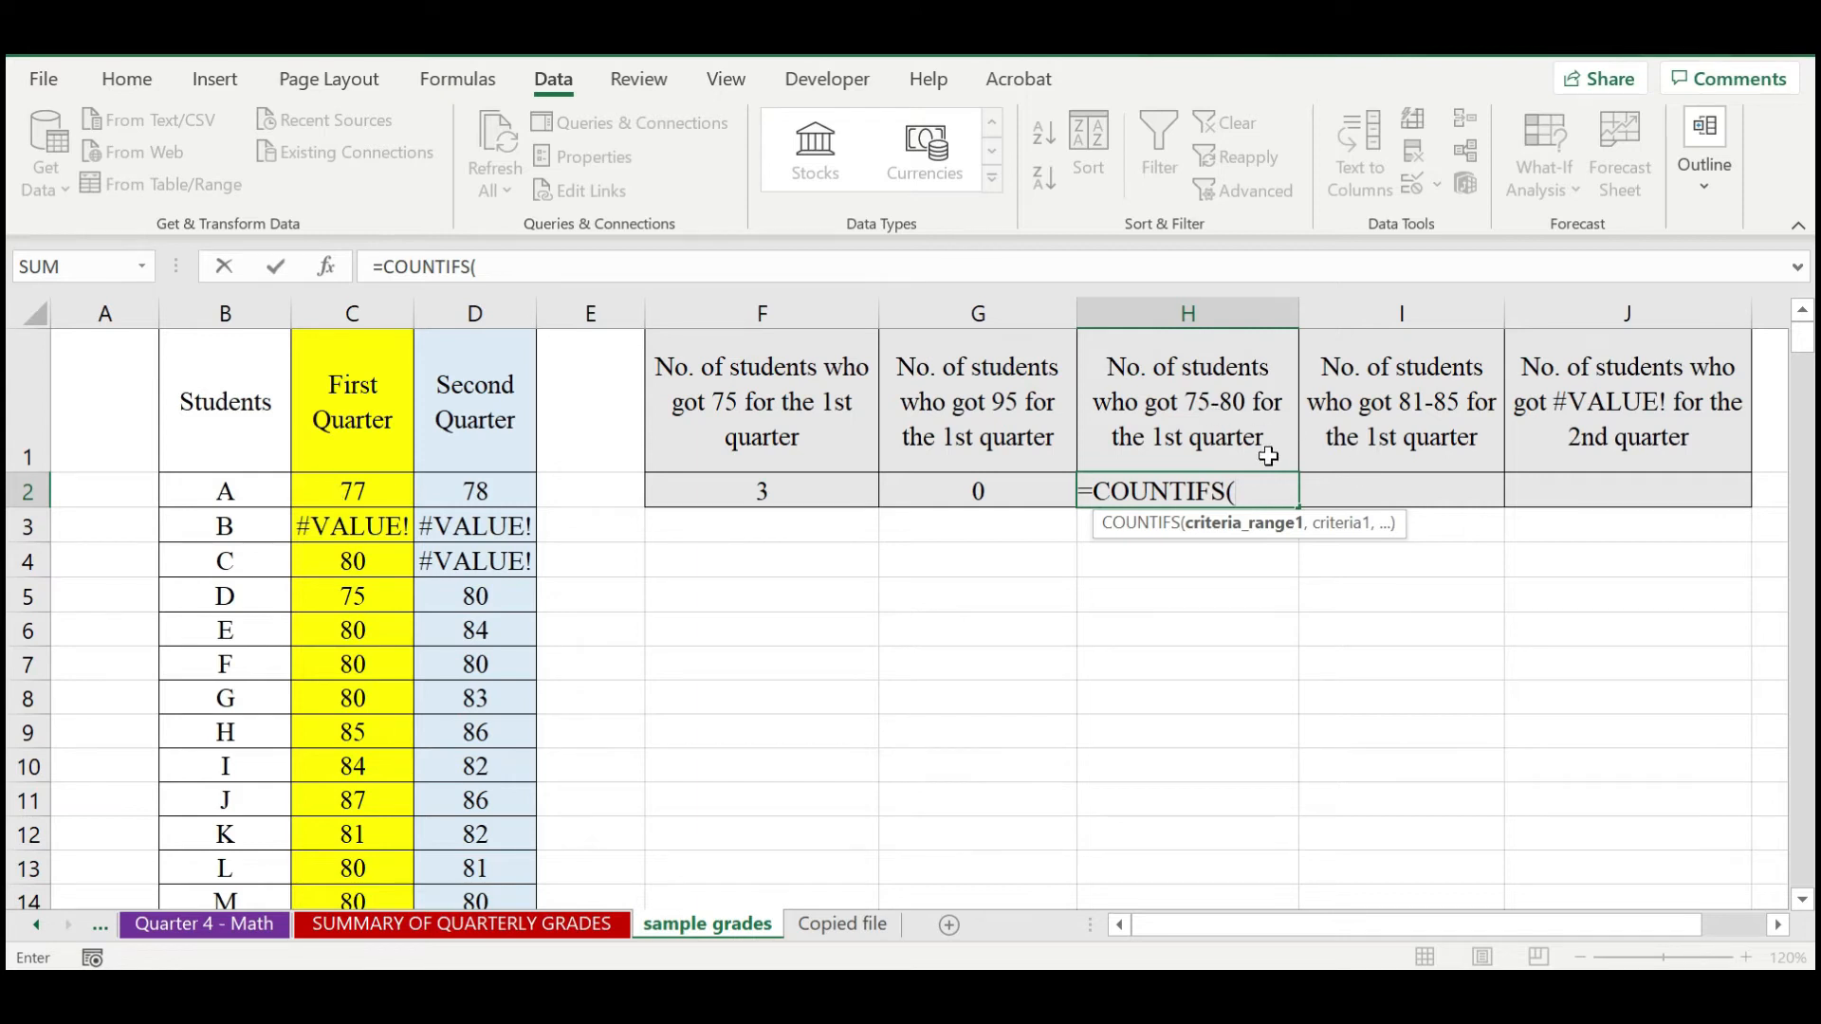
click(351, 495)
drag(348, 575, 366, 845)
scroll(1223, 705, up, 5)
scroll(1224, 704, up, 5)
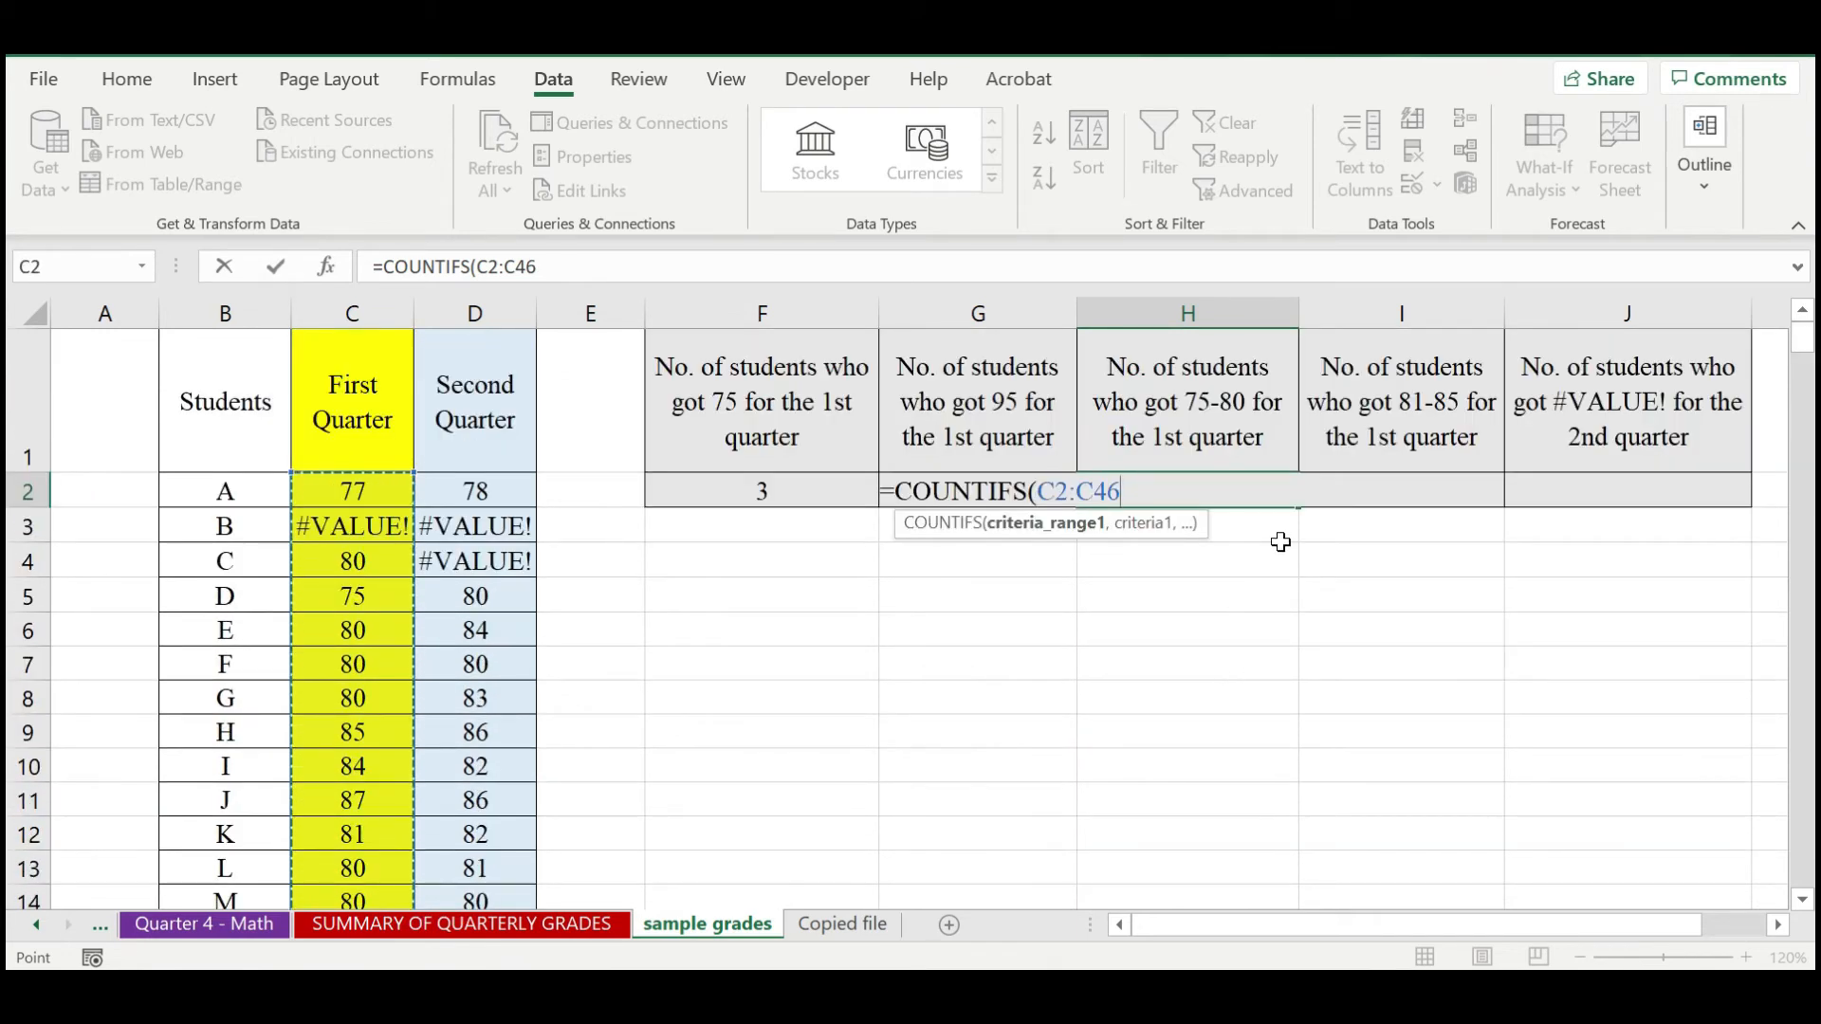
text(,)
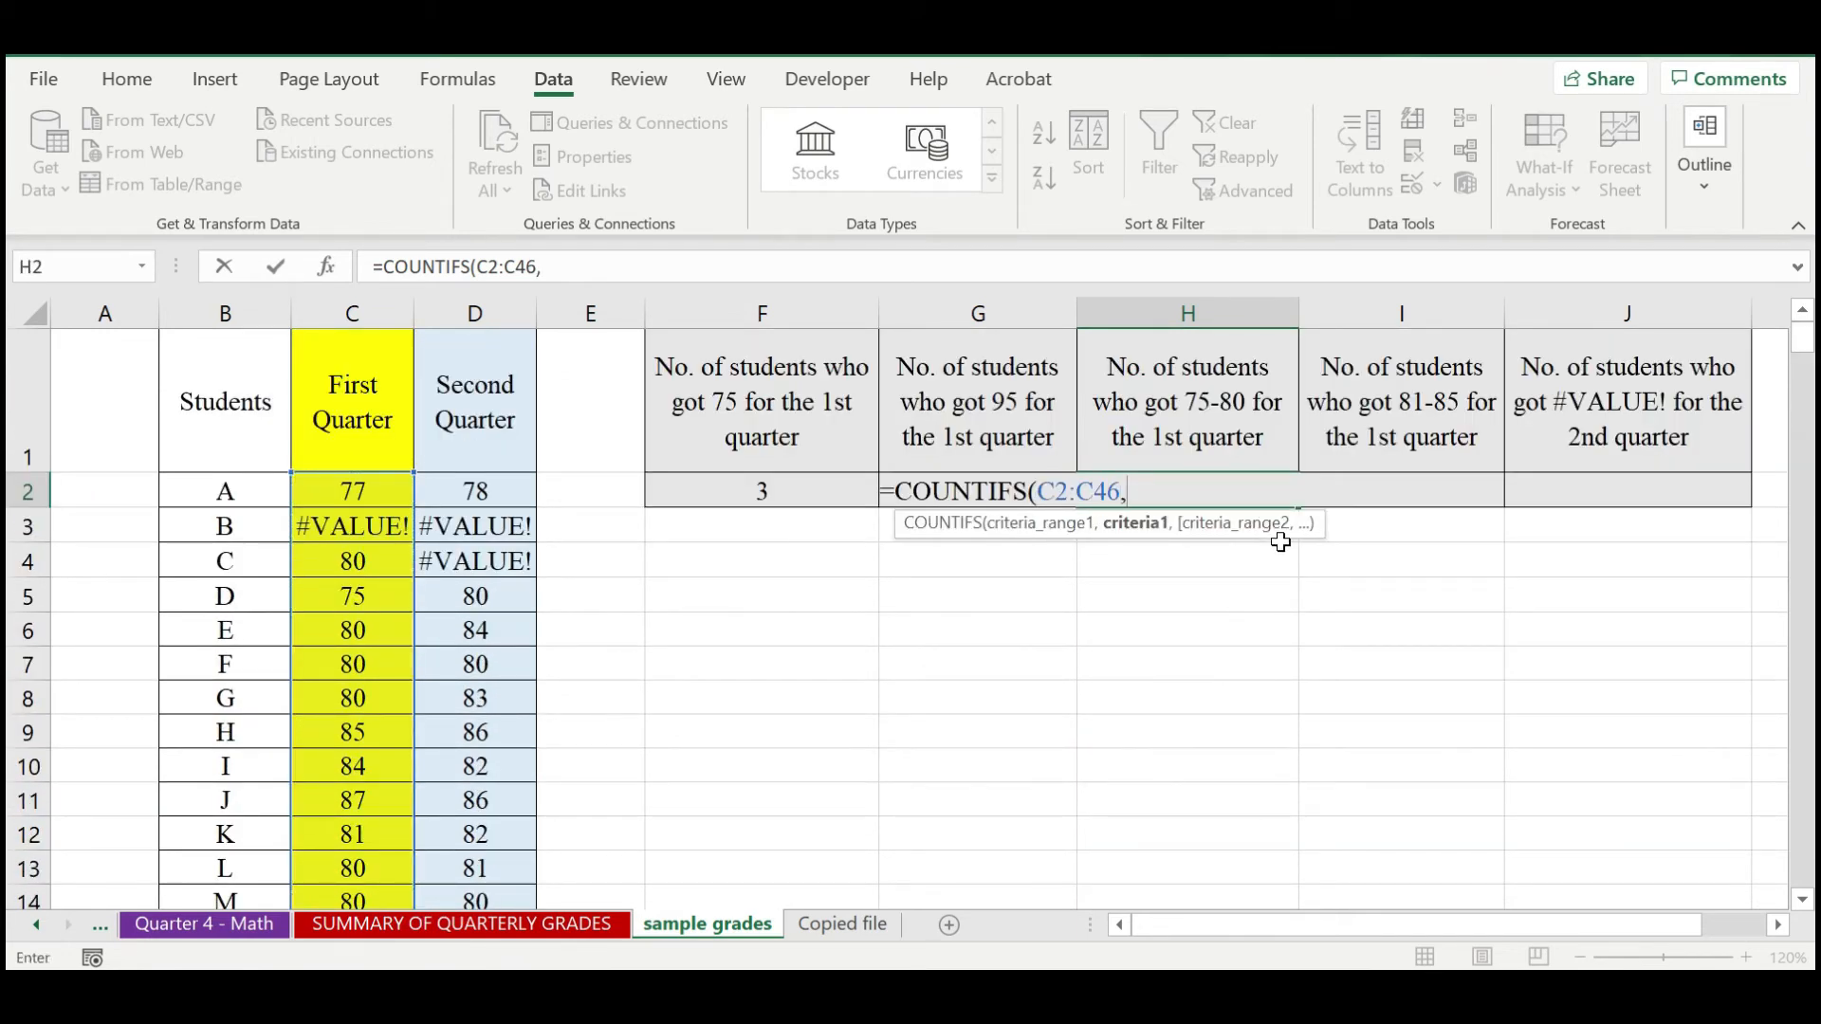
text(")
text(>=75)
Try the first criterion in the H2 formula without its equals sign as >75, and restore it to >=75.
drag(1167, 492, 1152, 491)
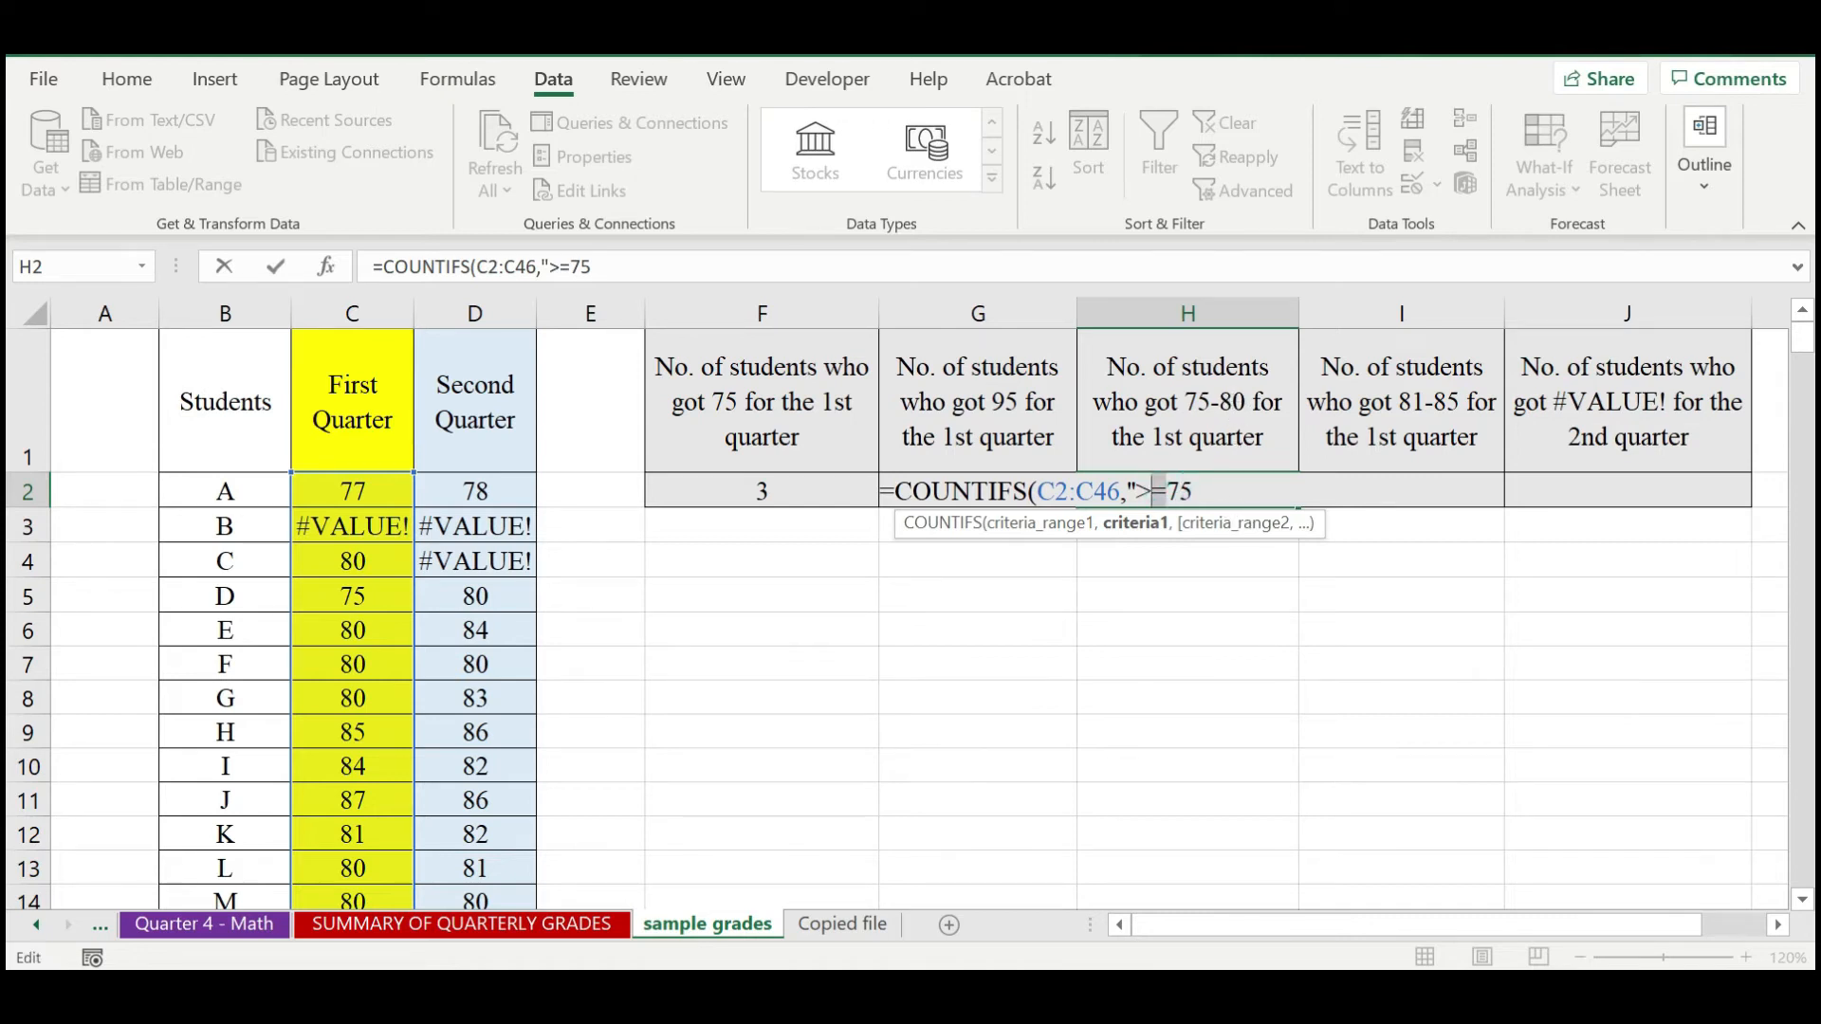
key(BackSpace)
drag(1180, 491, 1151, 491)
click(1159, 490)
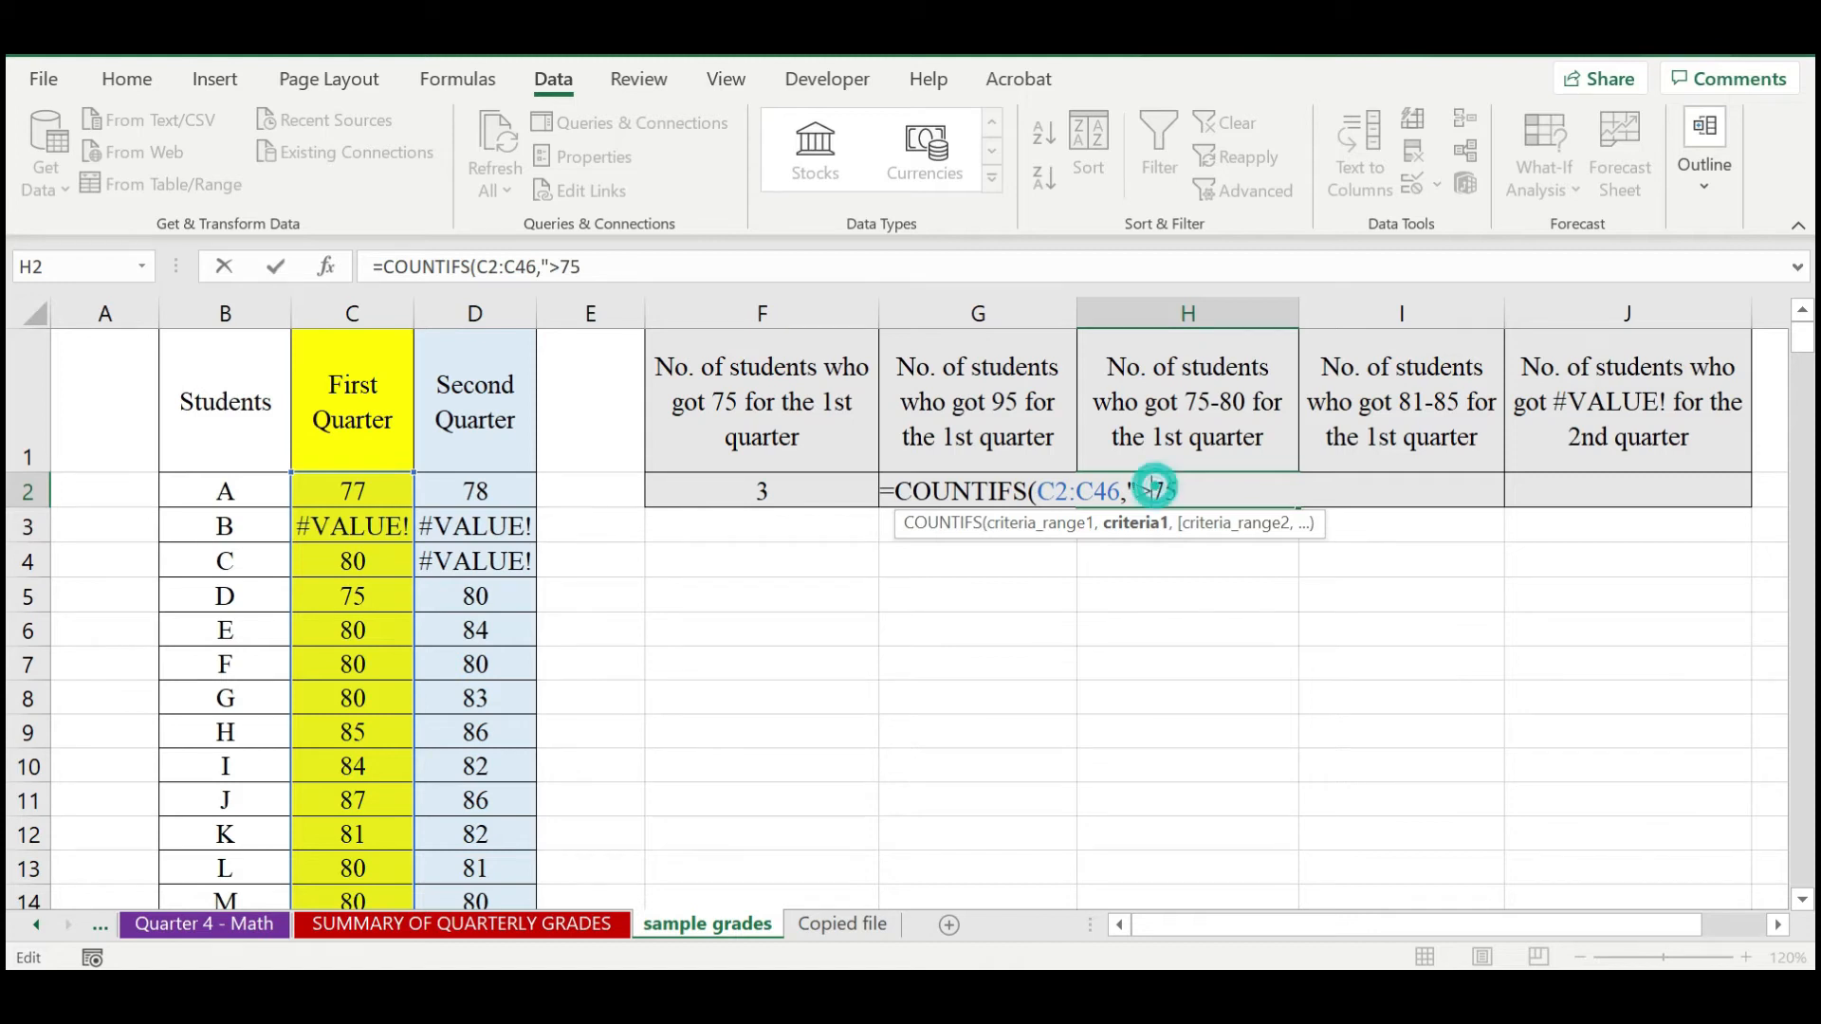
text(=)
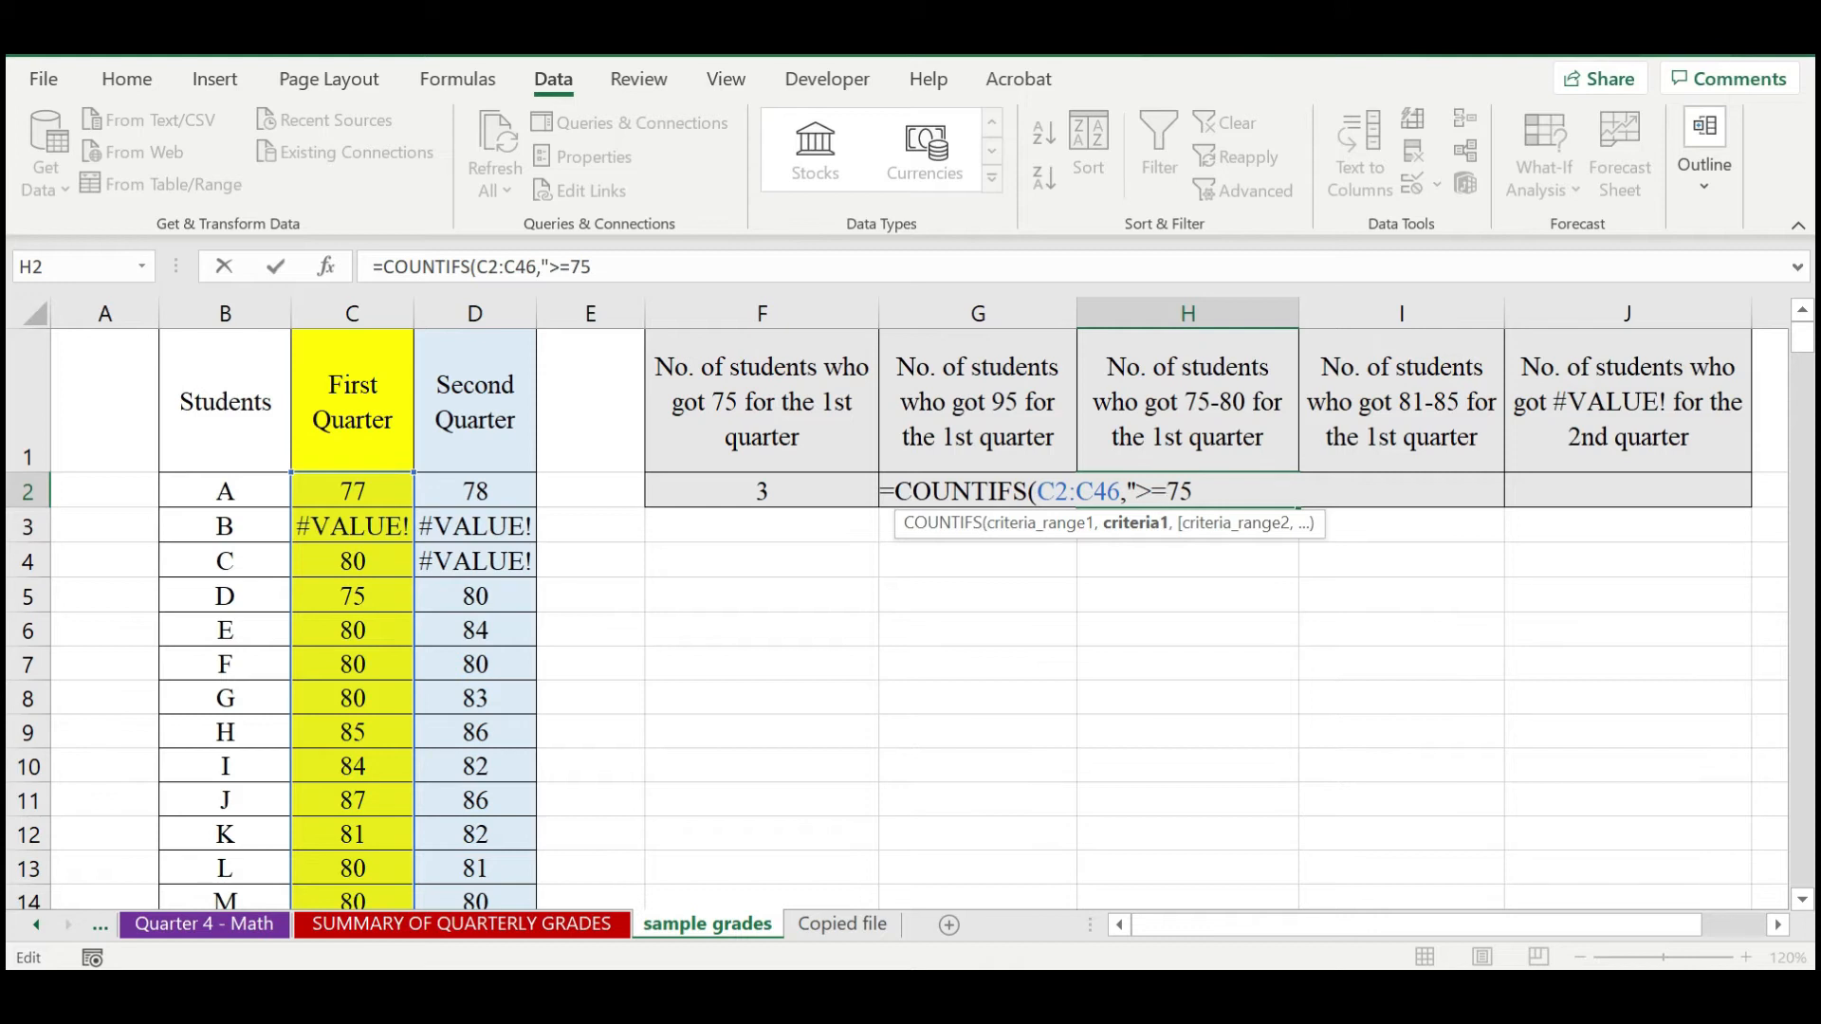
Add C2:C46 as the second criteria range in the H2 formula, with <=80 as its criterion.
text(",)
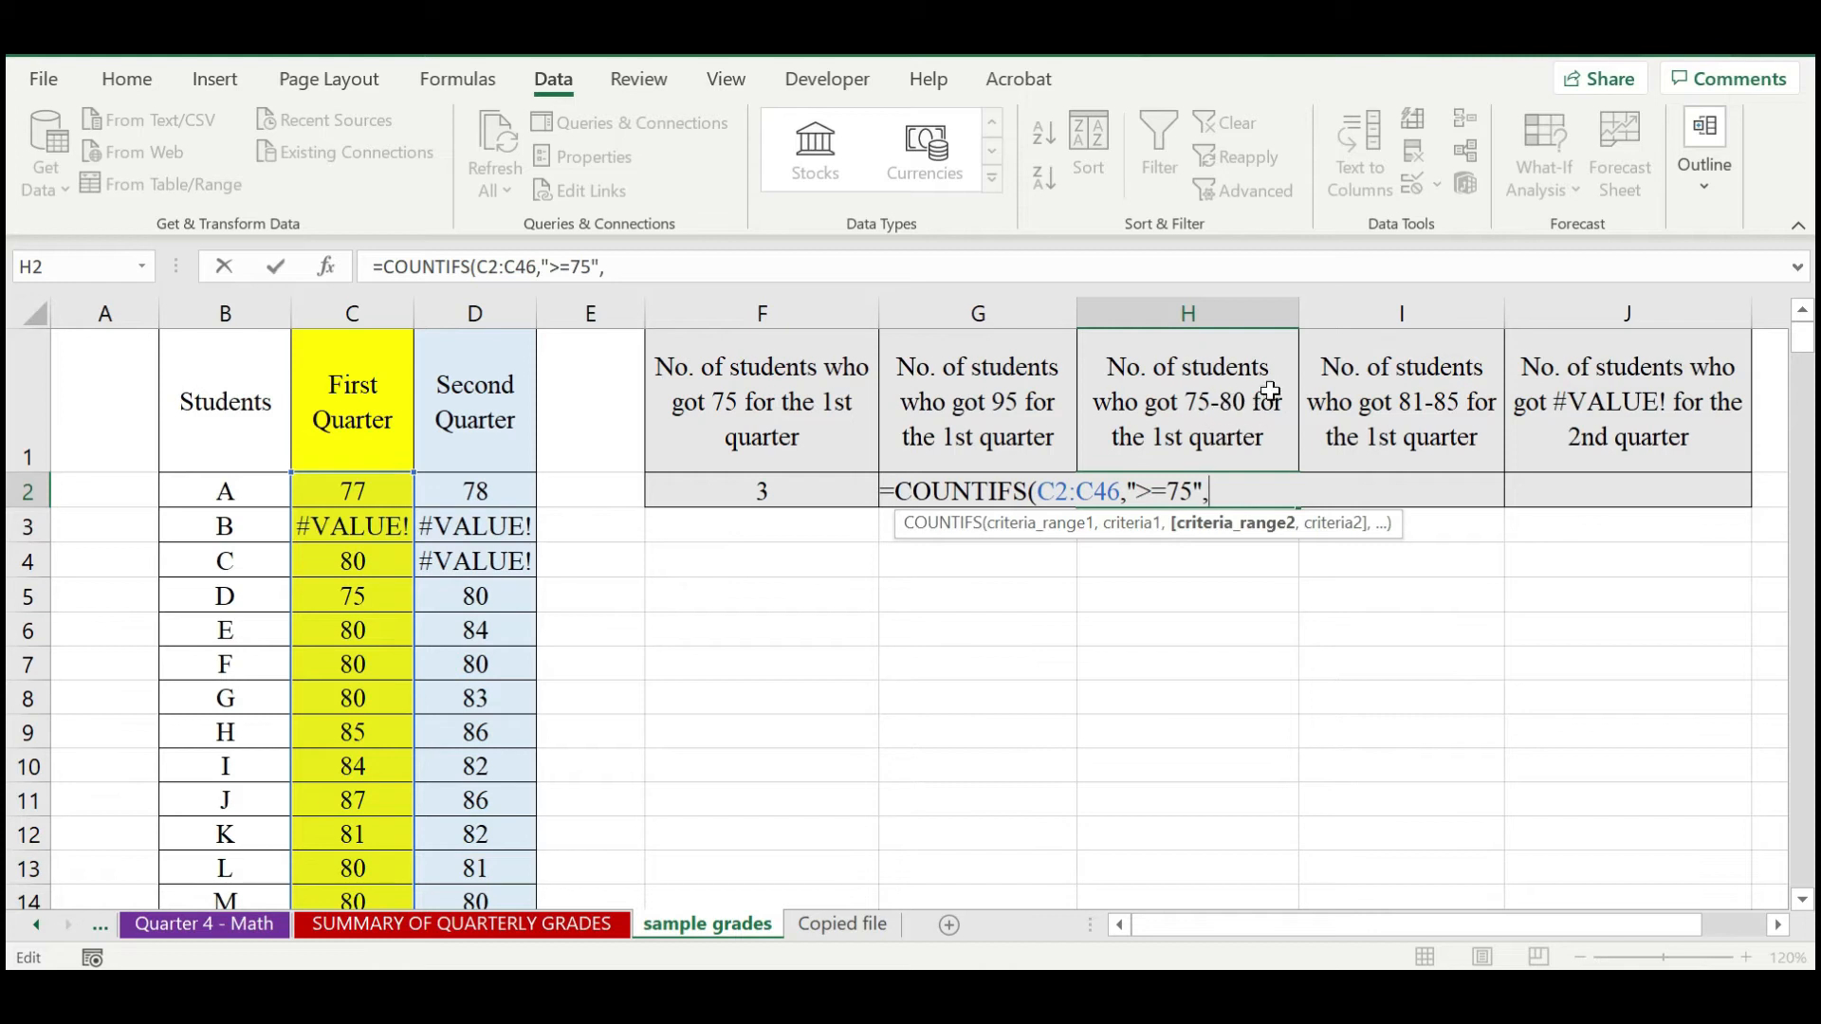
drag(365, 491, 370, 841)
scroll(1288, 678, up, 10)
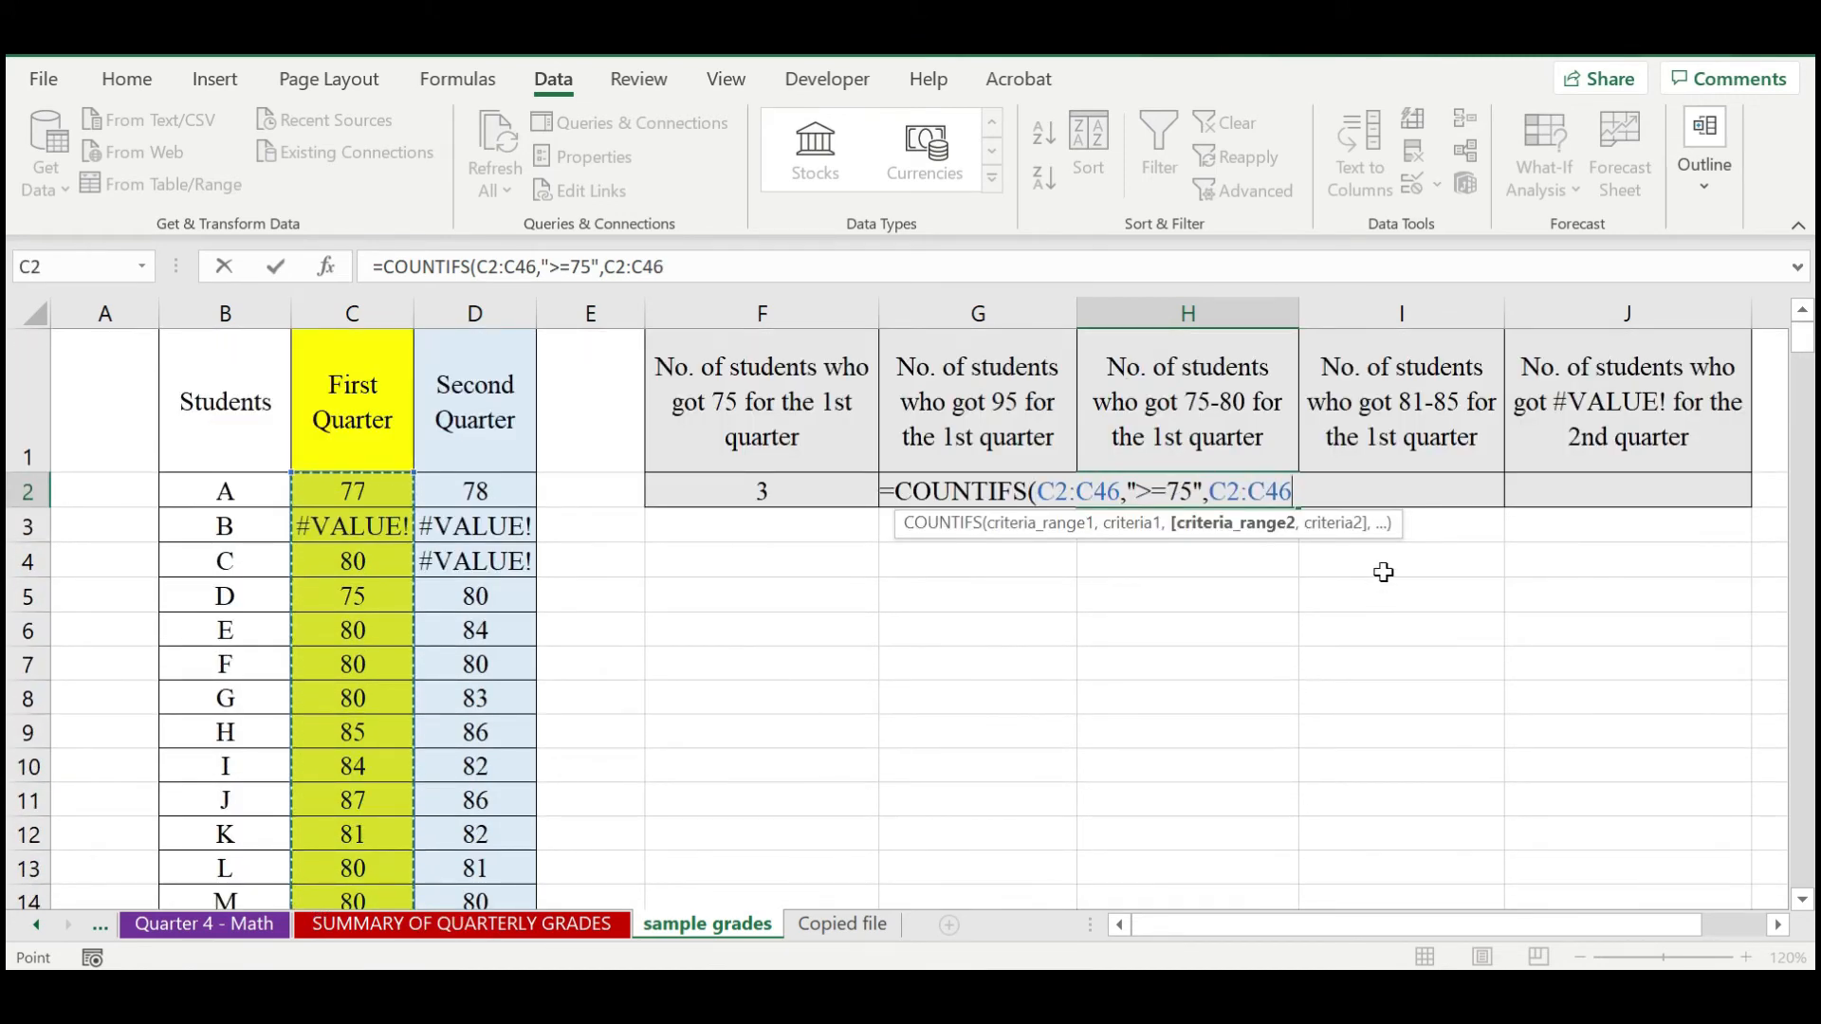
text(,")
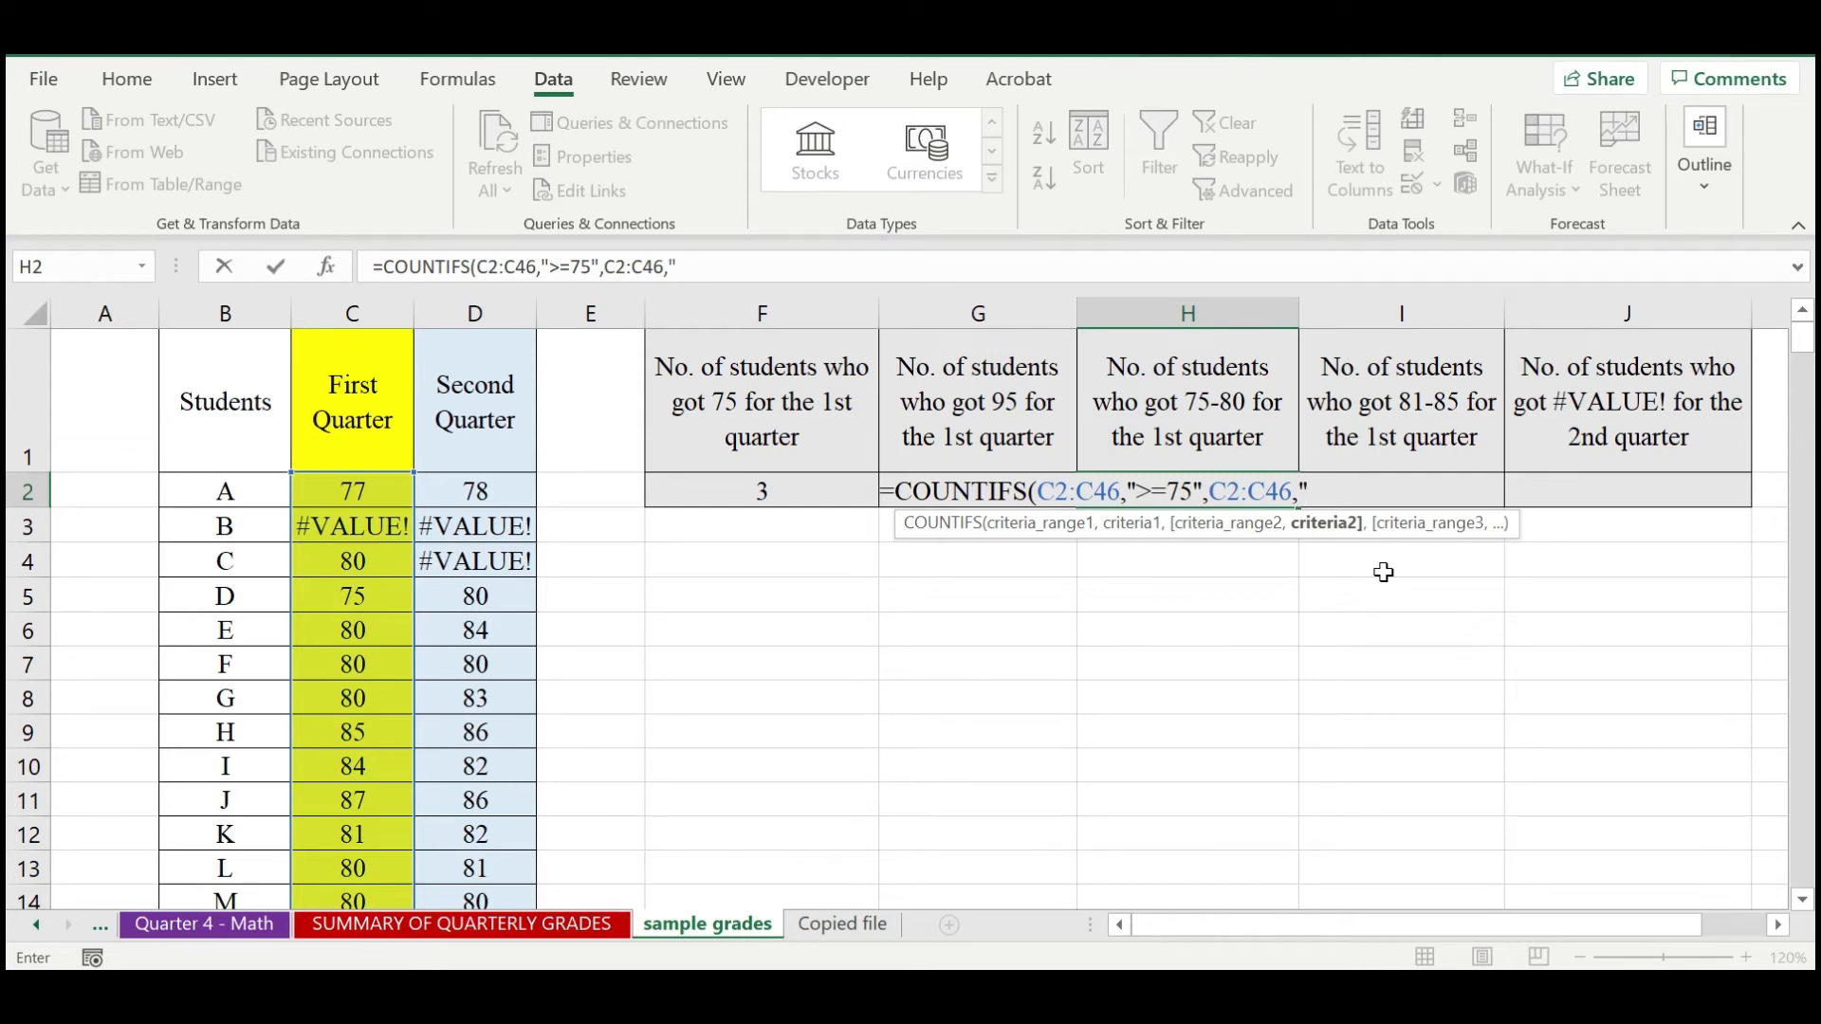
text(<=80)
Review the <=80 and >=75 criteria, and finish the H2 formula as =COUNTIFS(C2:C46,">=75",C2:C46,"<=80").
drag(1323, 492, 1314, 491)
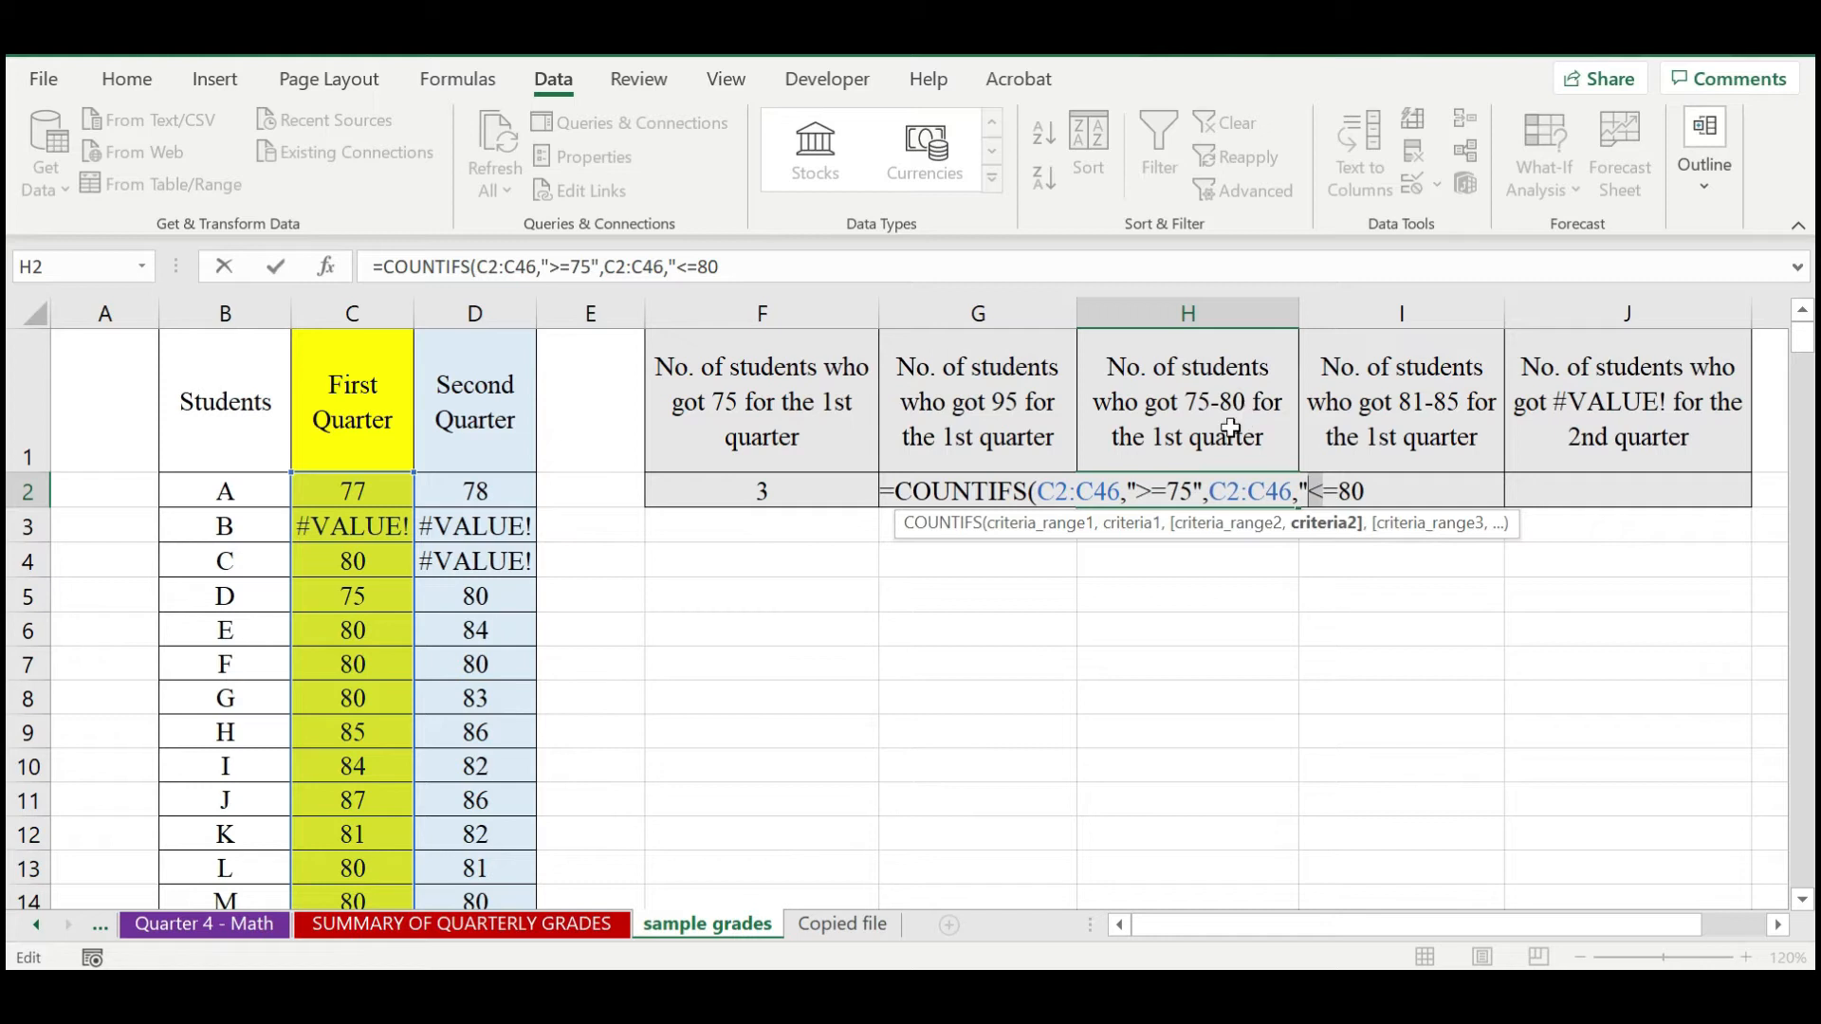
key(Right)
key(Insert)
drag(1306, 491, 1366, 490)
drag(1136, 490, 1193, 490)
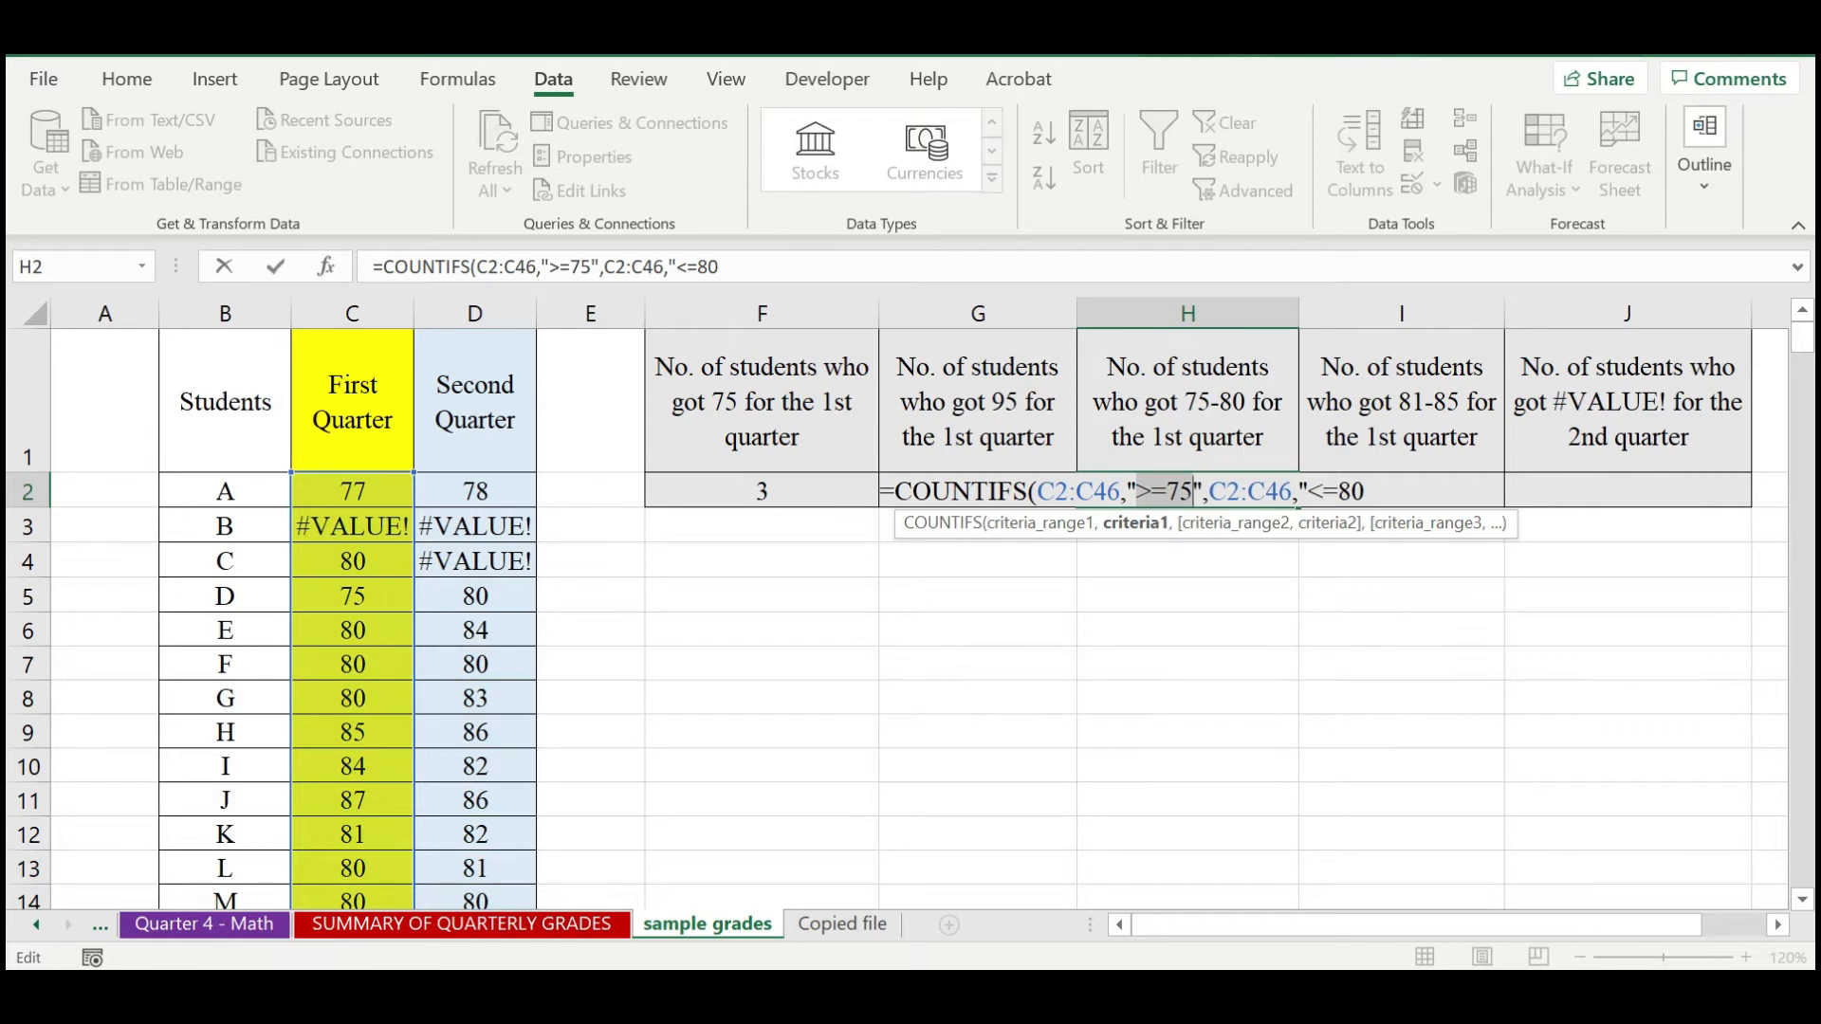
click(1366, 491)
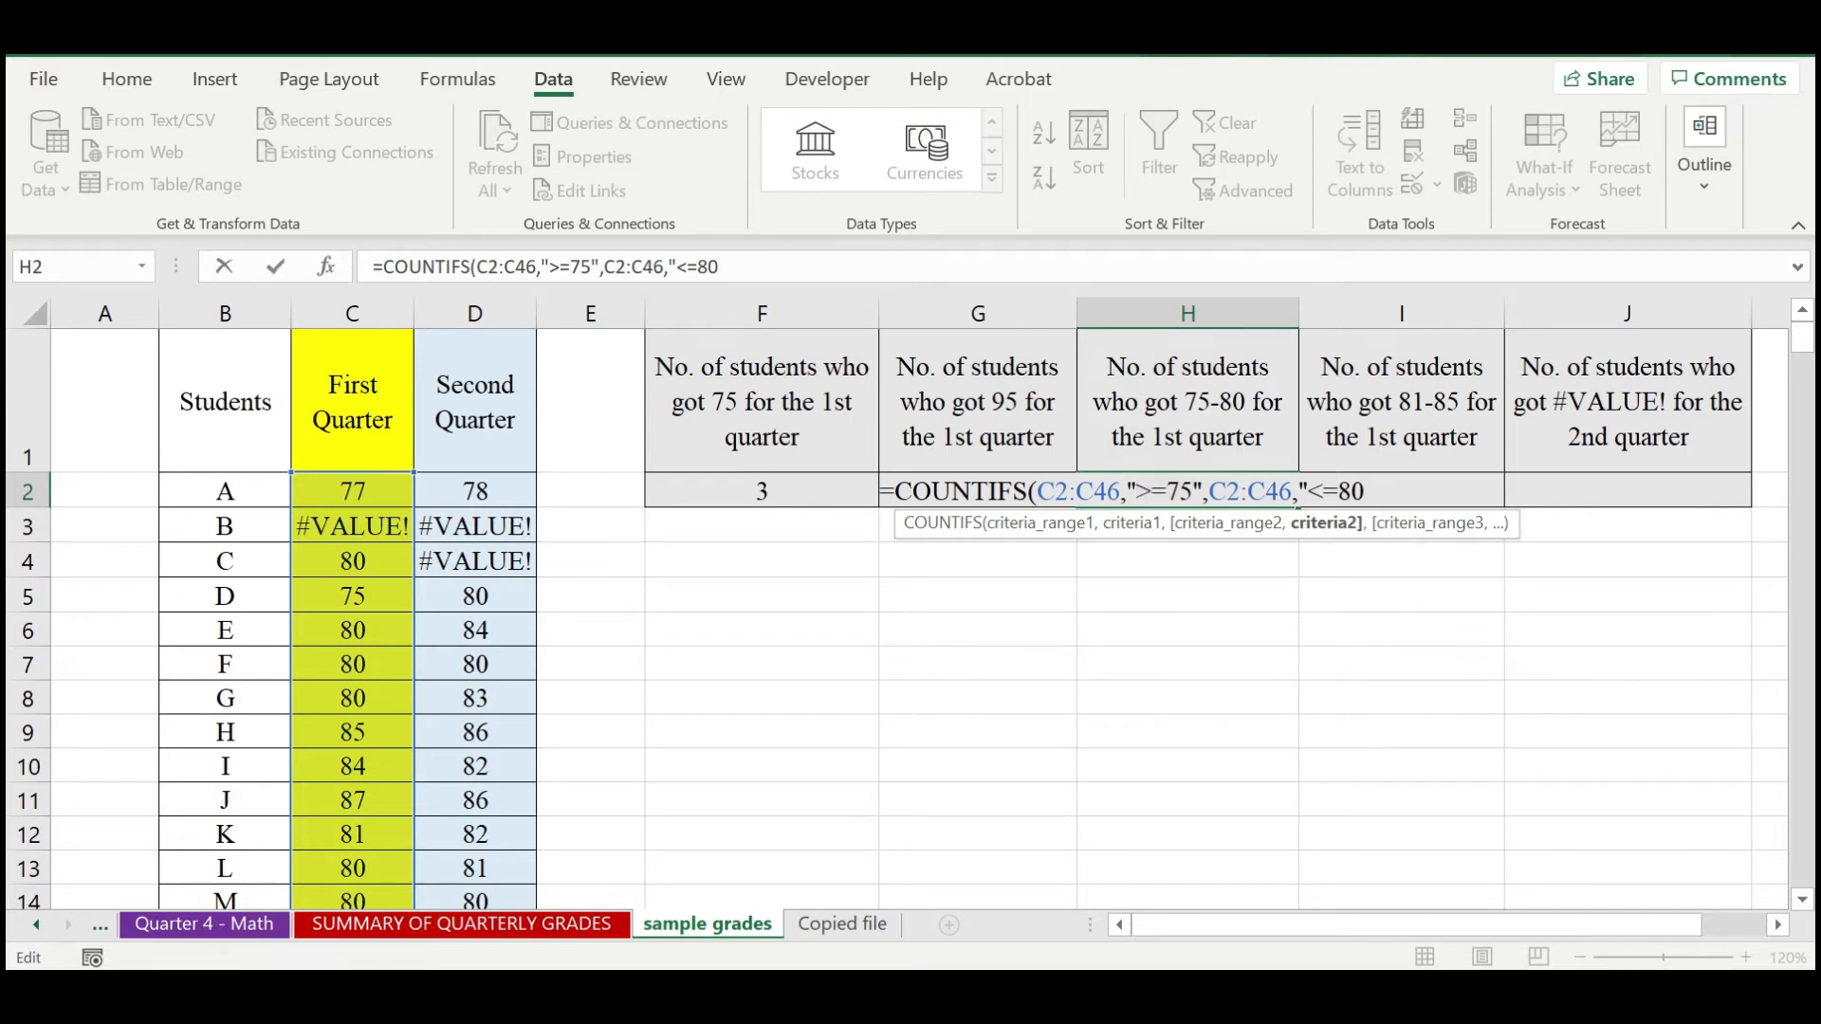
text("))
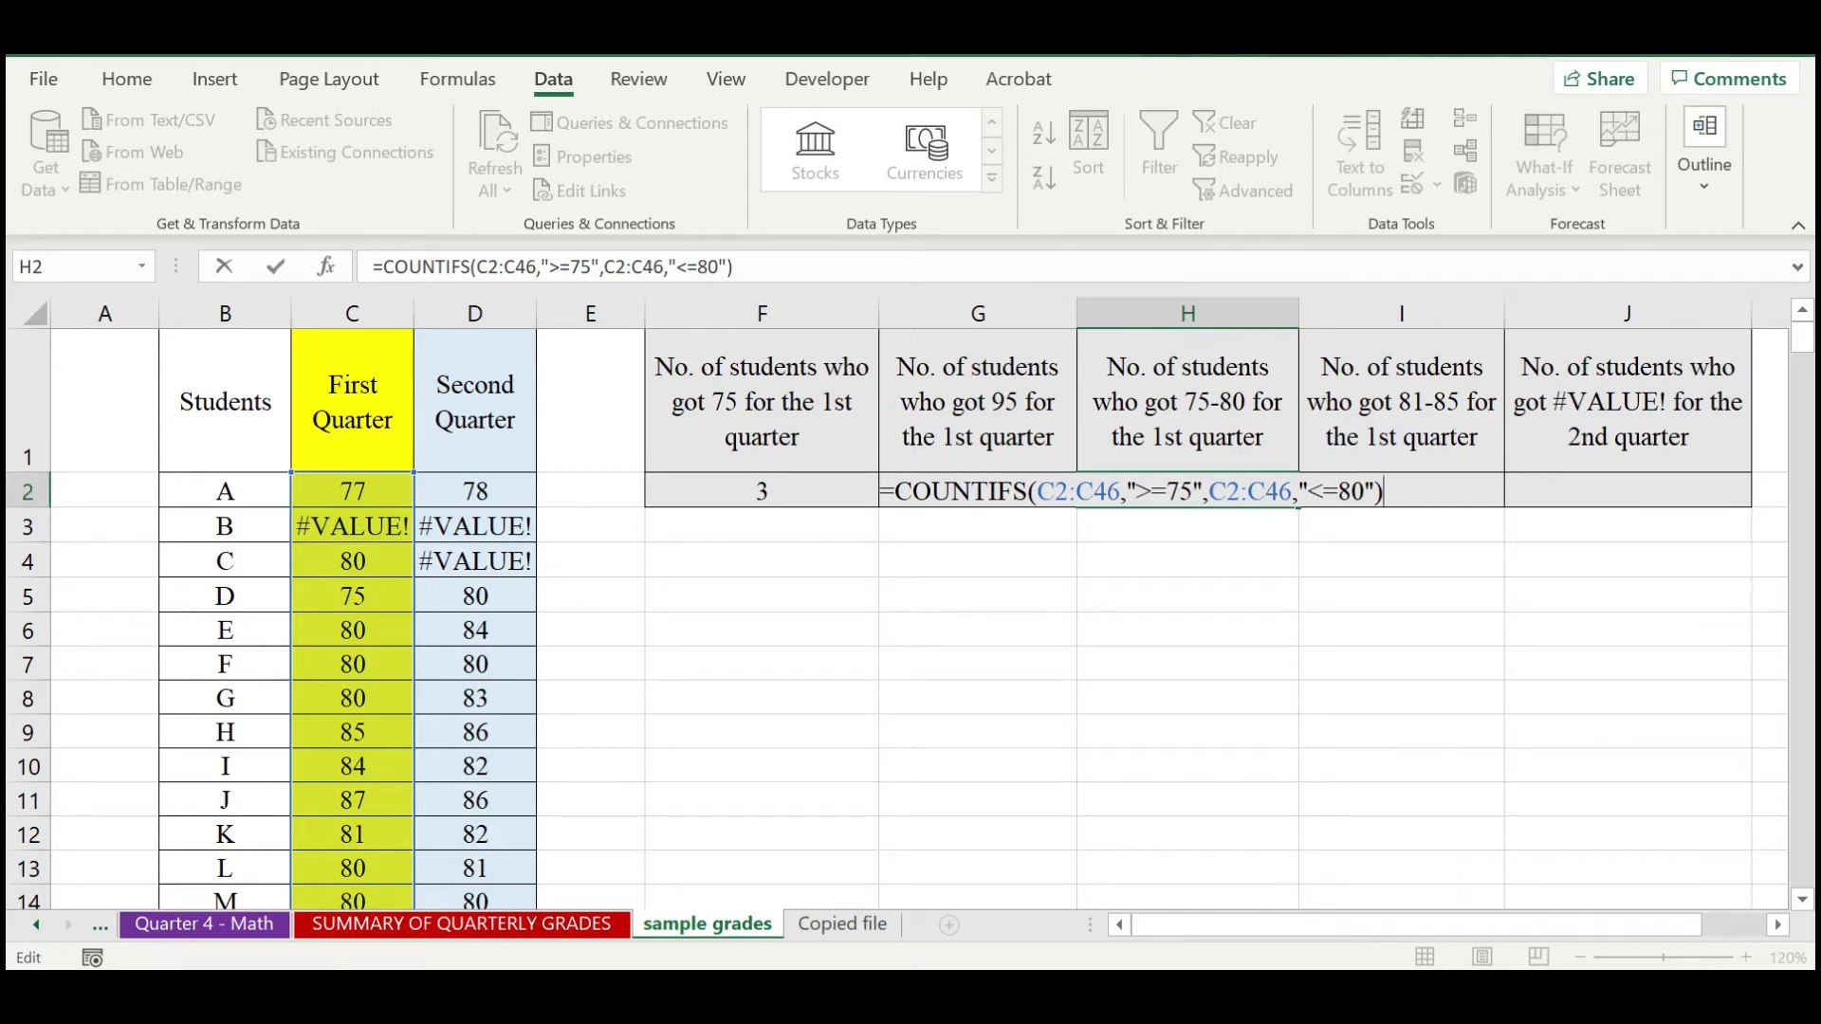
key(Return)
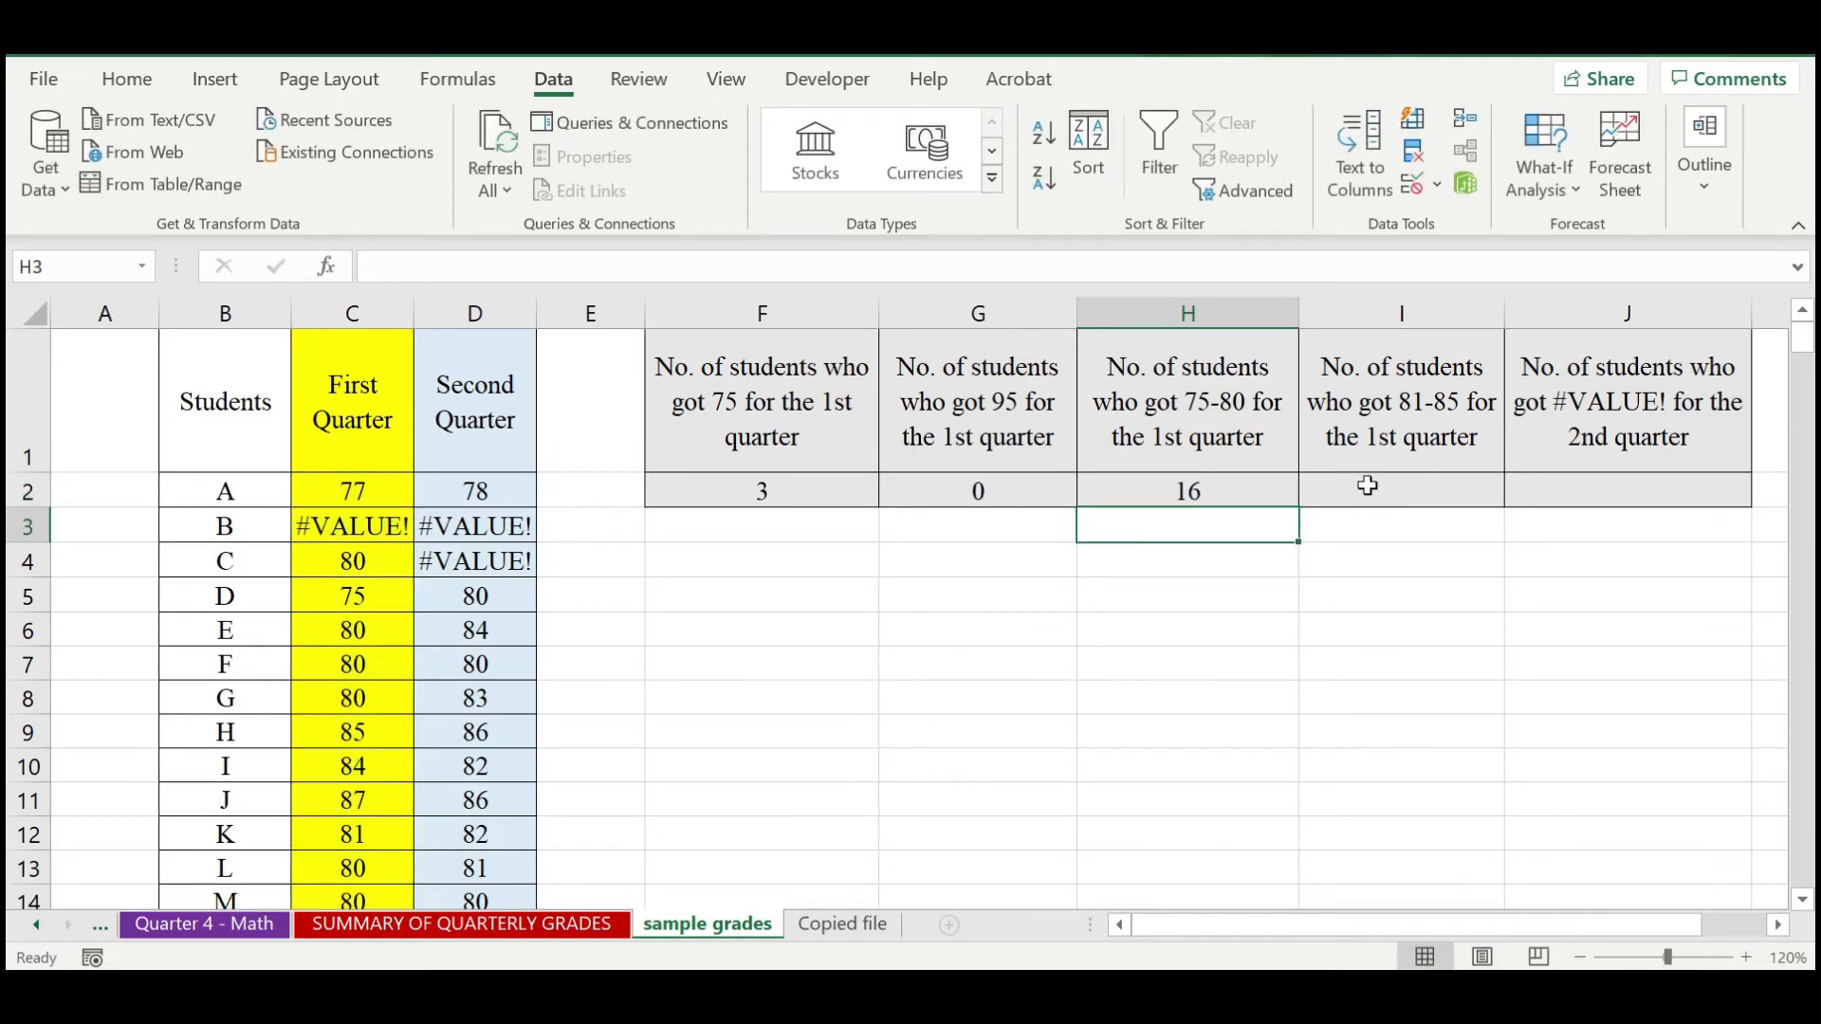
click(1212, 493)
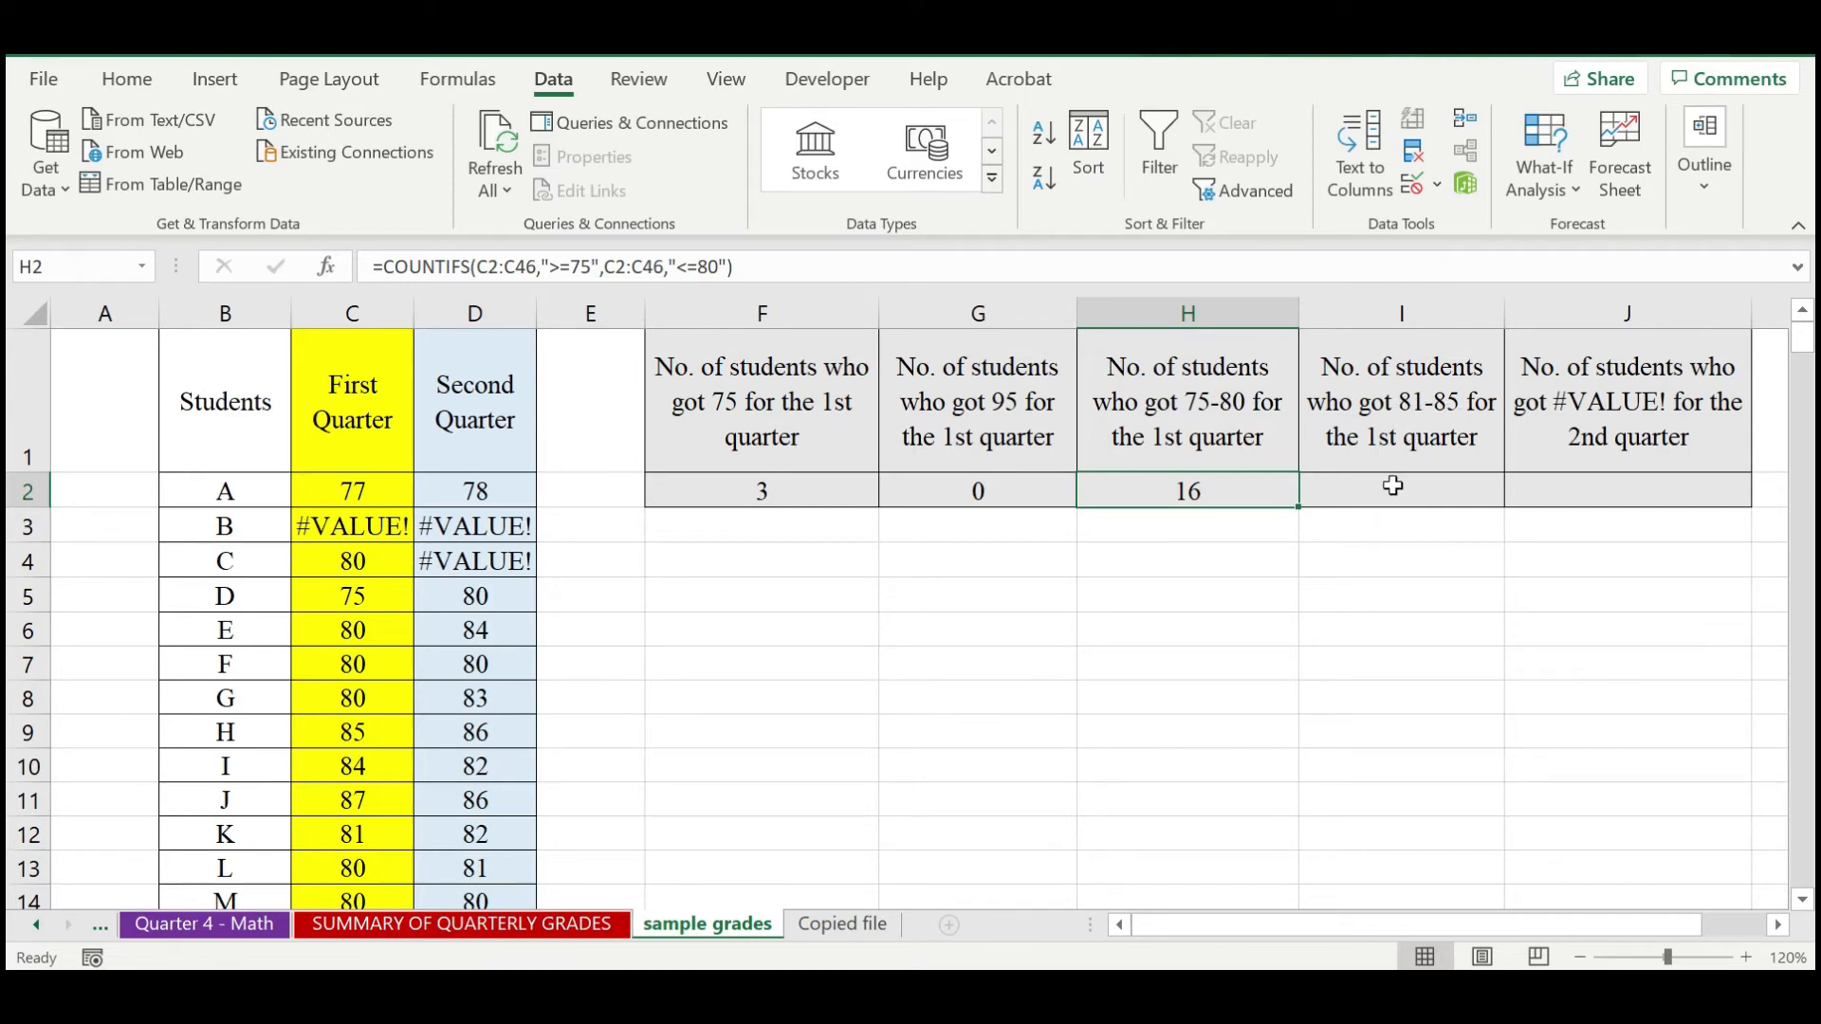
Check the 81-85 heading and begin a COUNTIFS formula in cell I2 with range C2:C46 and criterion ">=81".
double_click(1403, 403)
drag(1400, 403, 1460, 404)
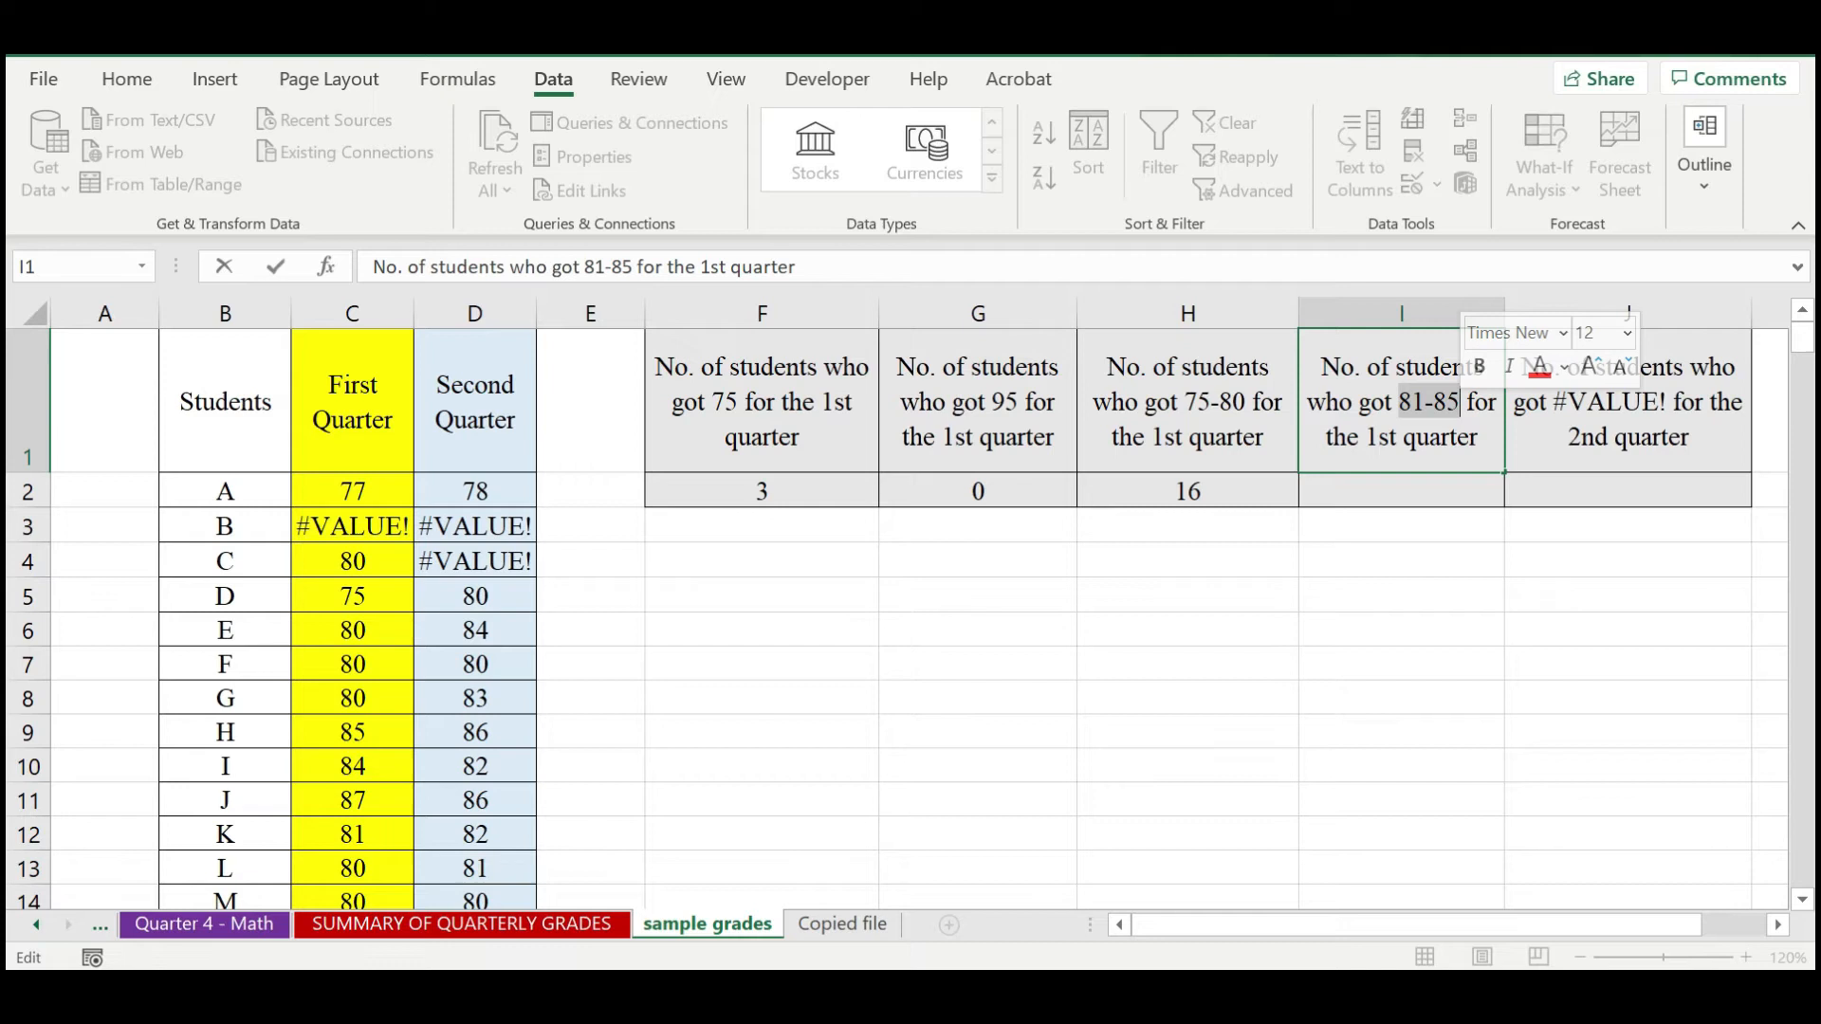
click(1400, 483)
text(=)
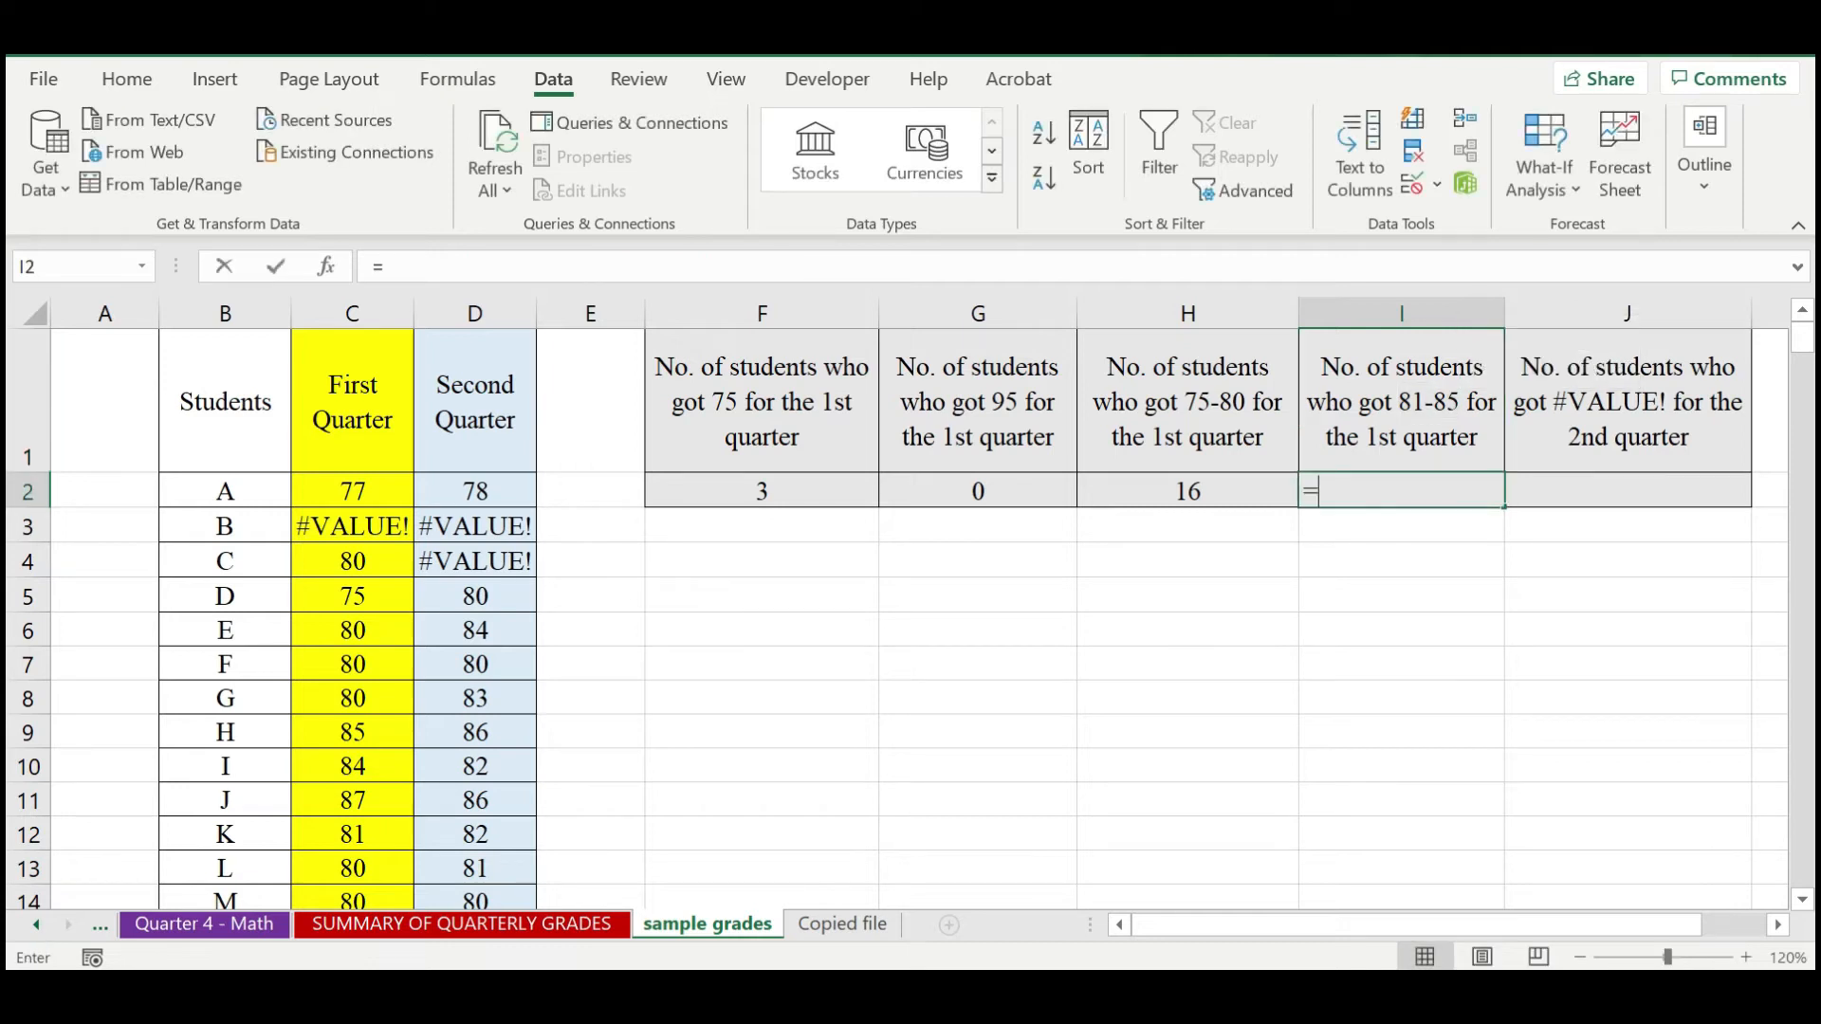
text(count)
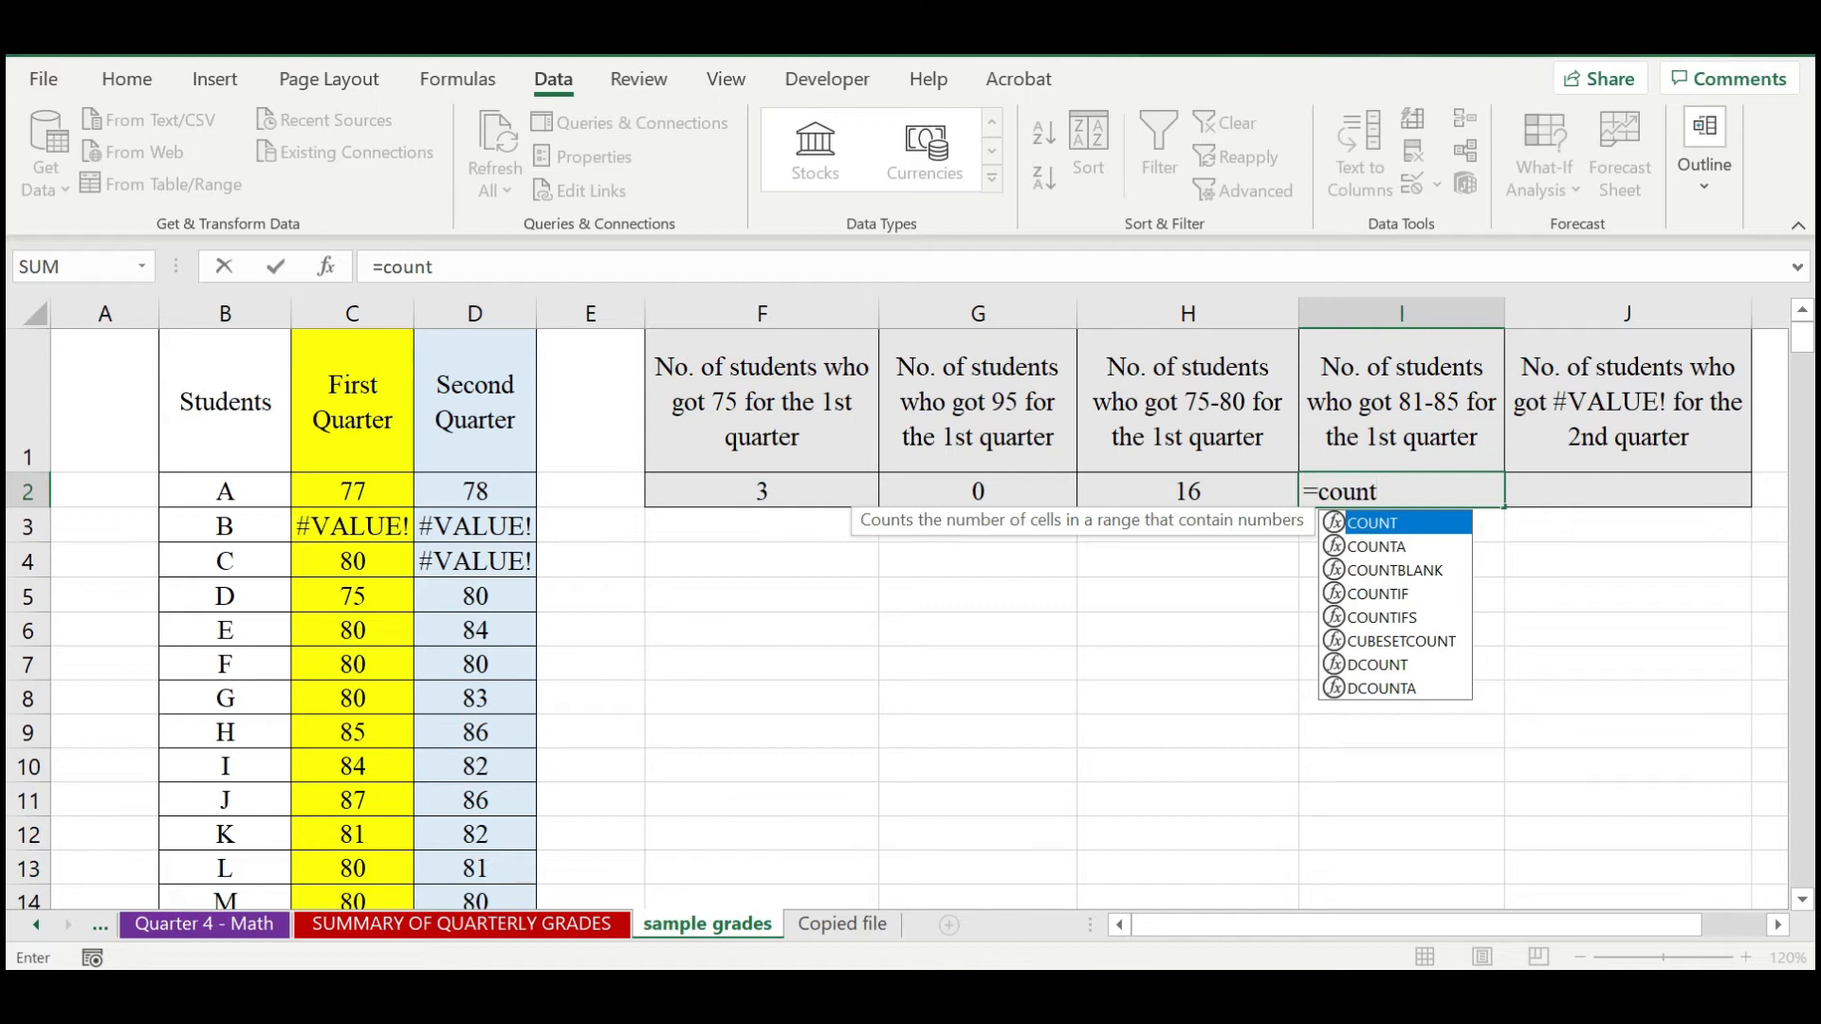
double_click(1383, 618)
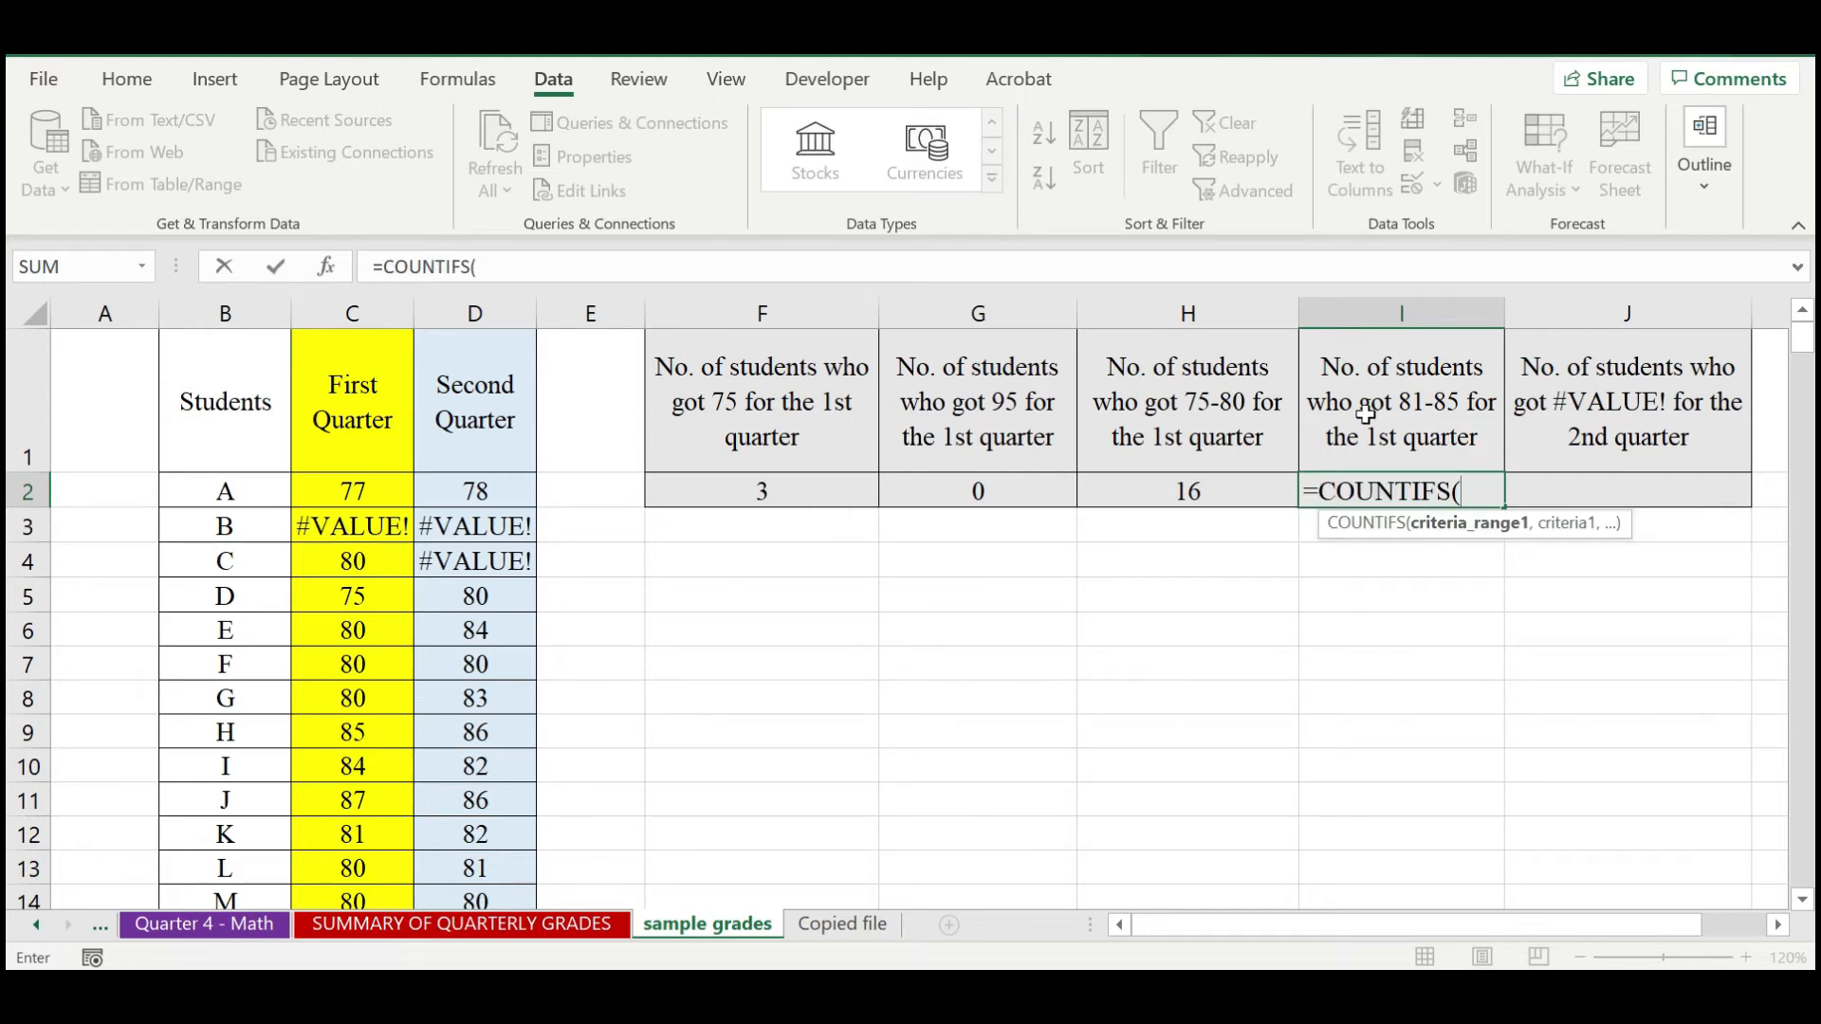
drag(357, 490, 342, 843)
scroll(1040, 671, up, 10)
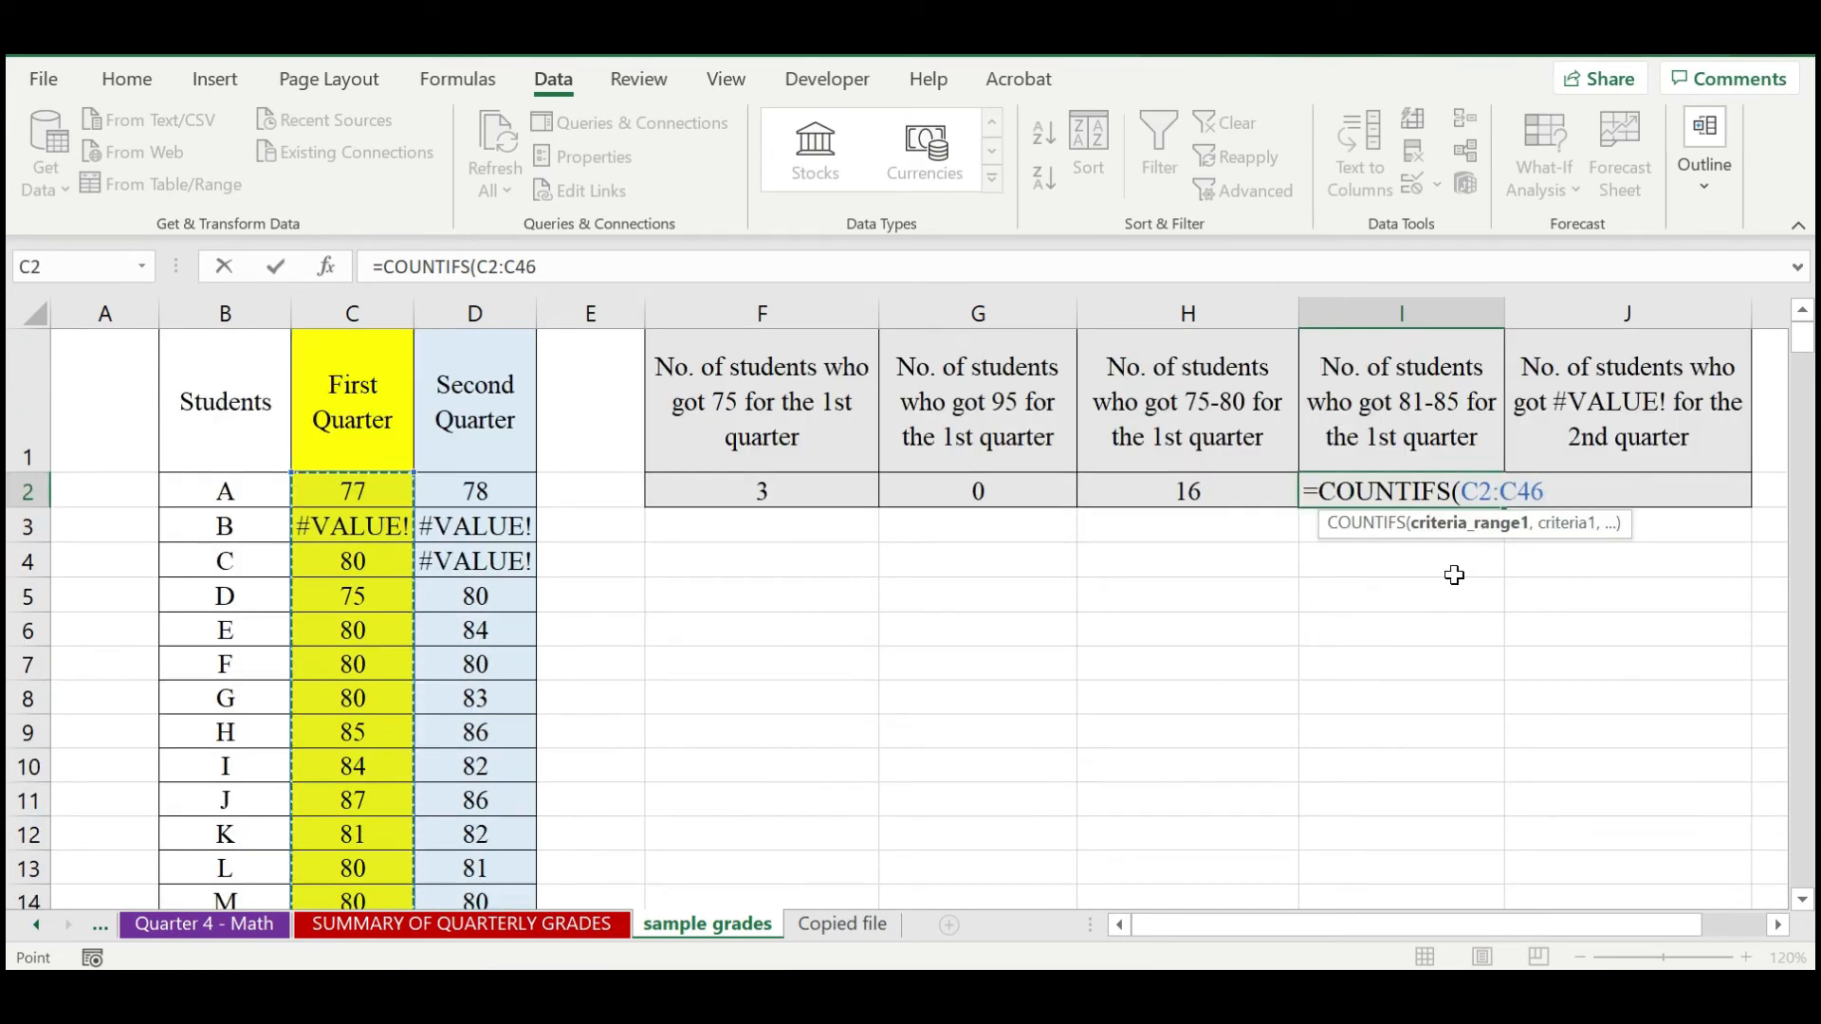
text(,")
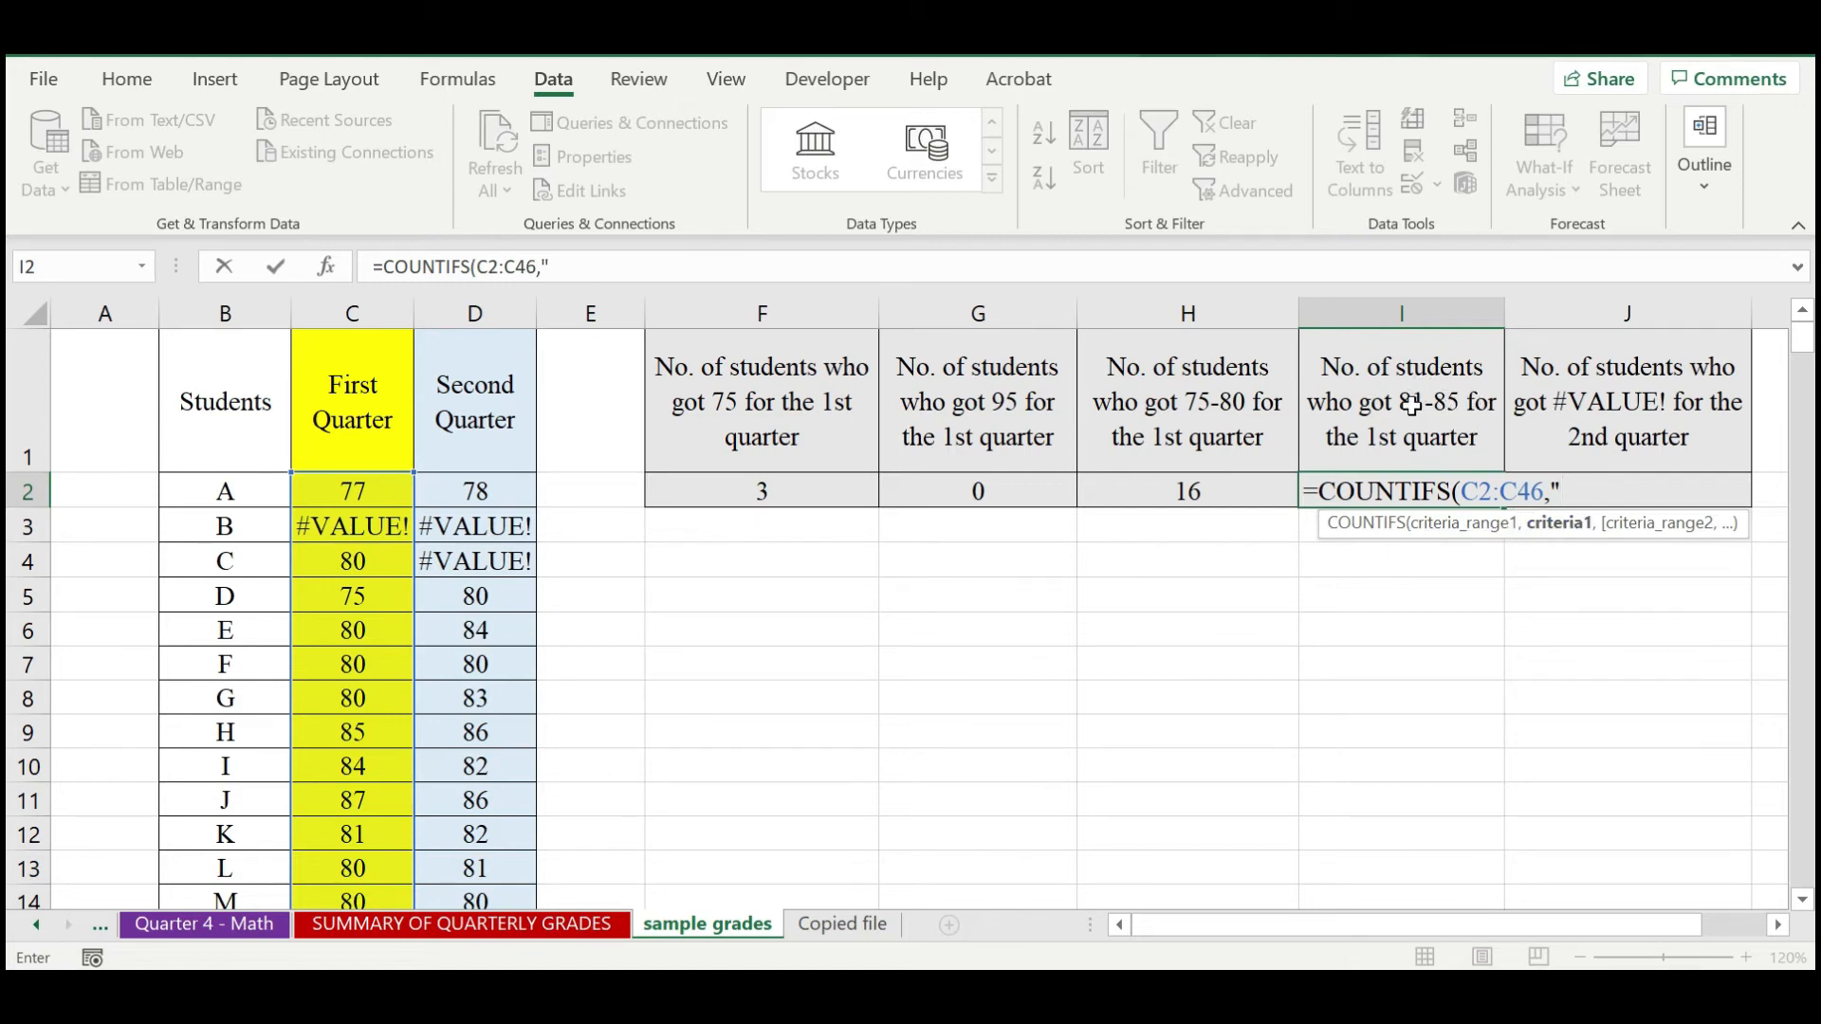
text(>=81)
text(",)
Add second range C2:C46 with criterion "<=85" to the I2 formula and enter it to count first-quarter grades of 81-85.
drag(353, 491, 359, 834)
scroll(1328, 695, up, 10)
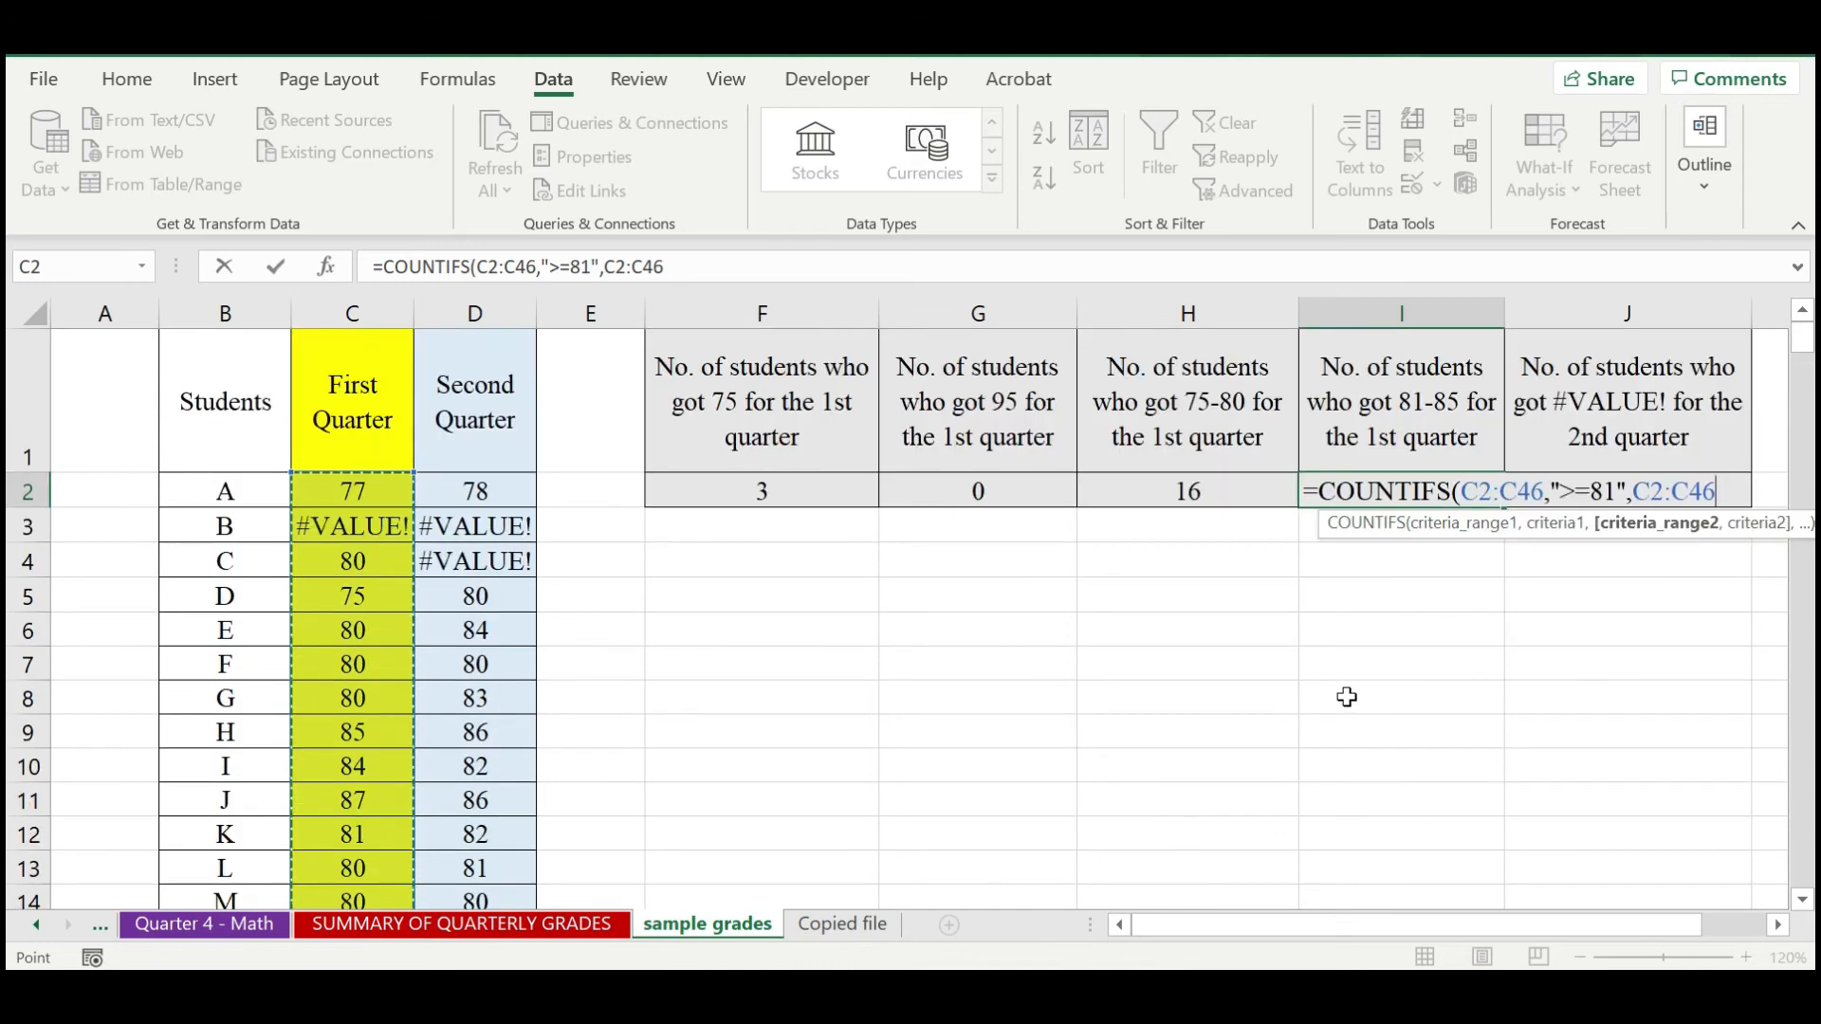
text(,)
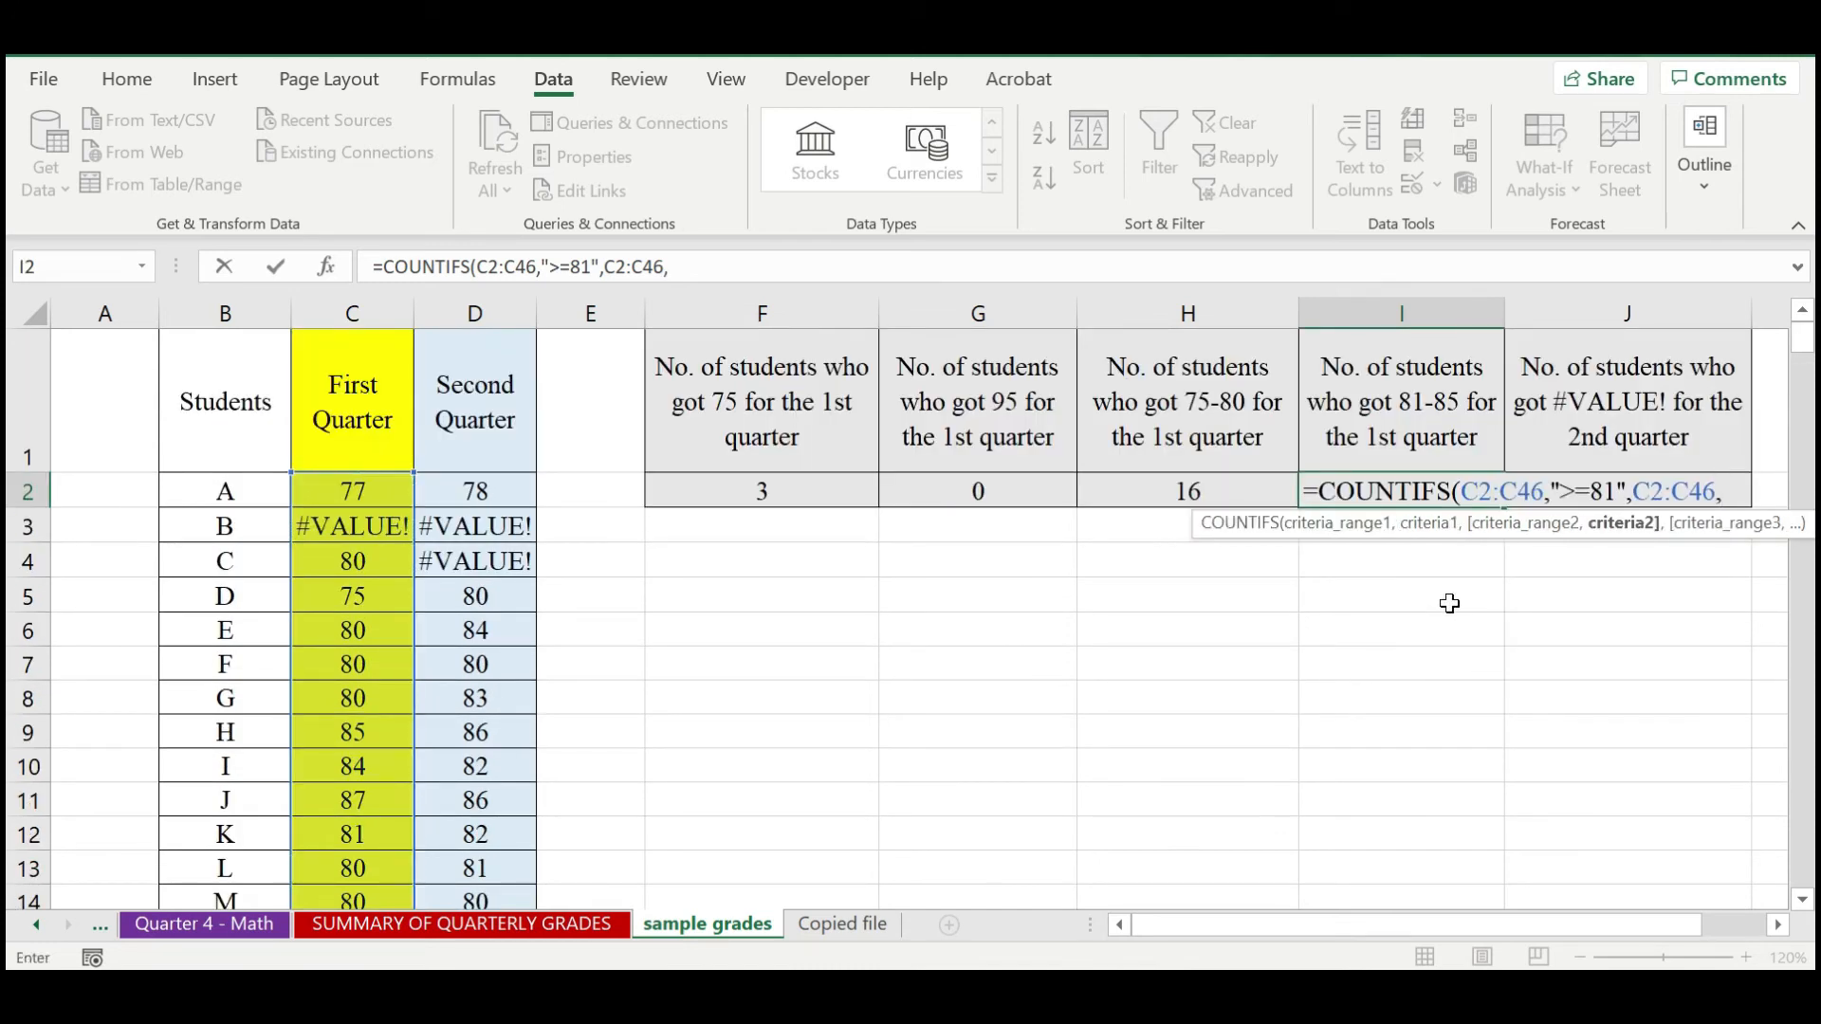
text(")
text(<=)
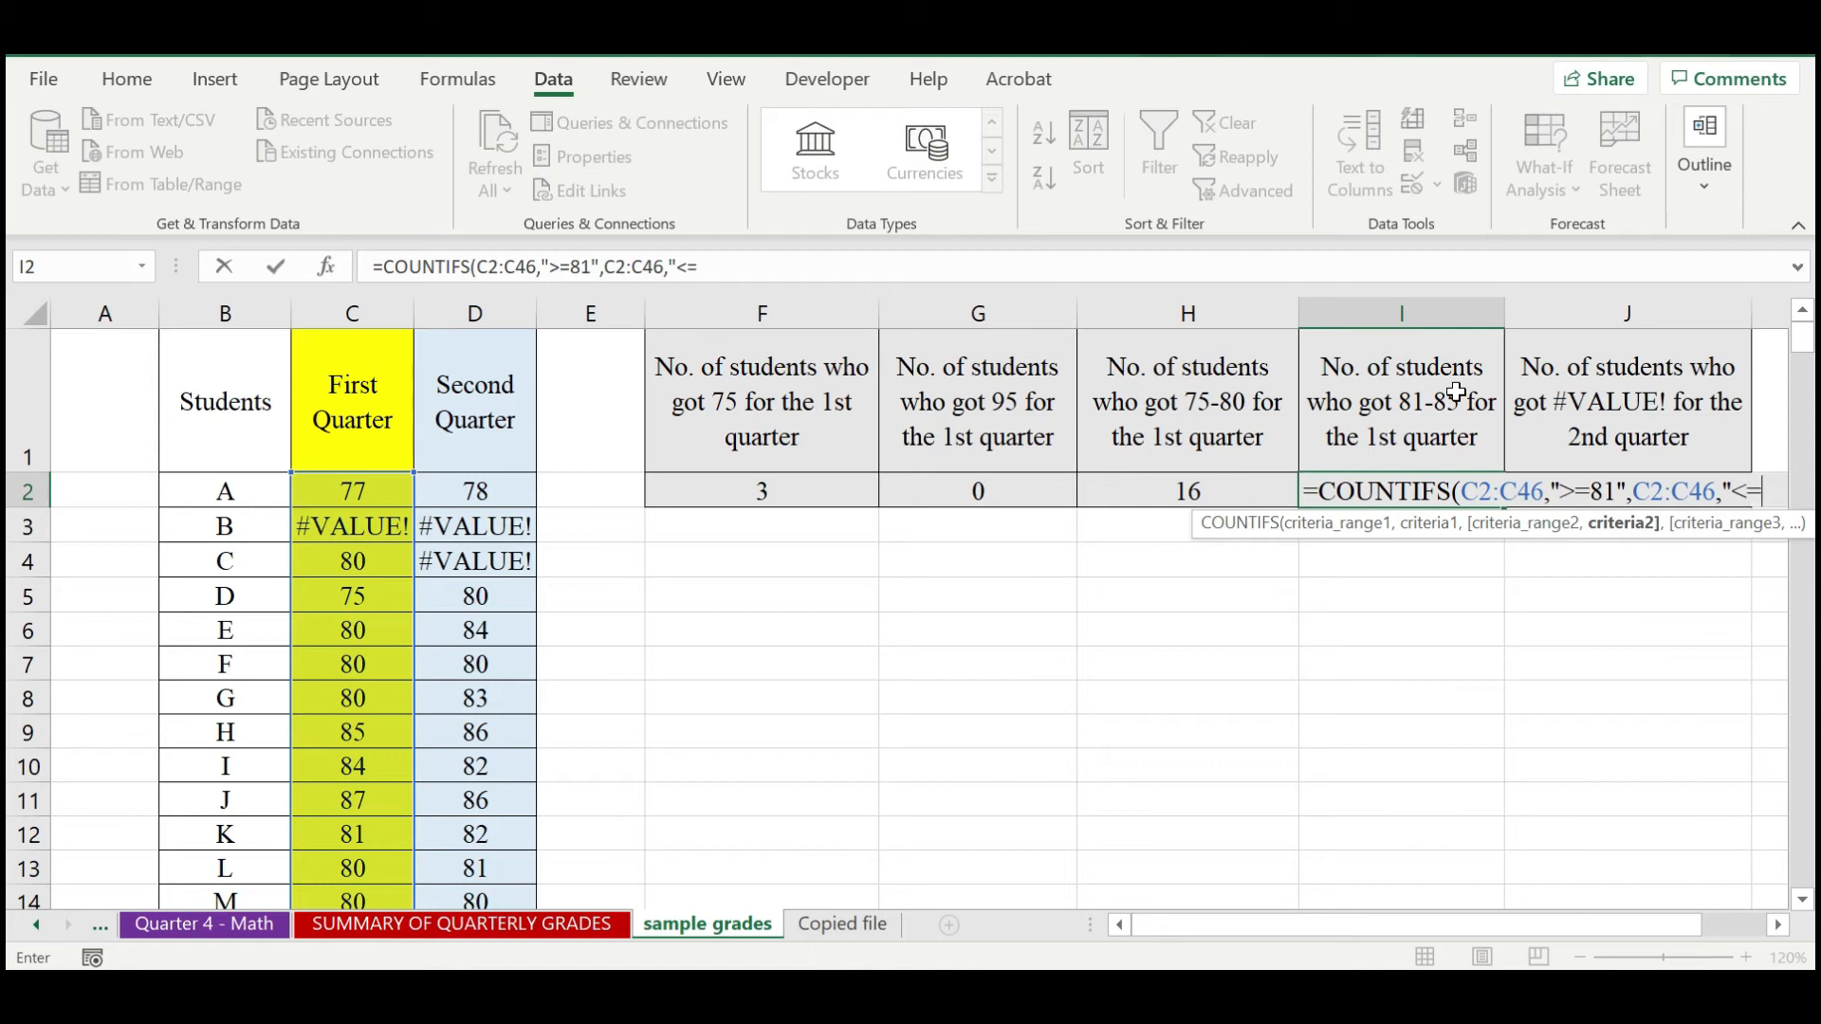
text(85")
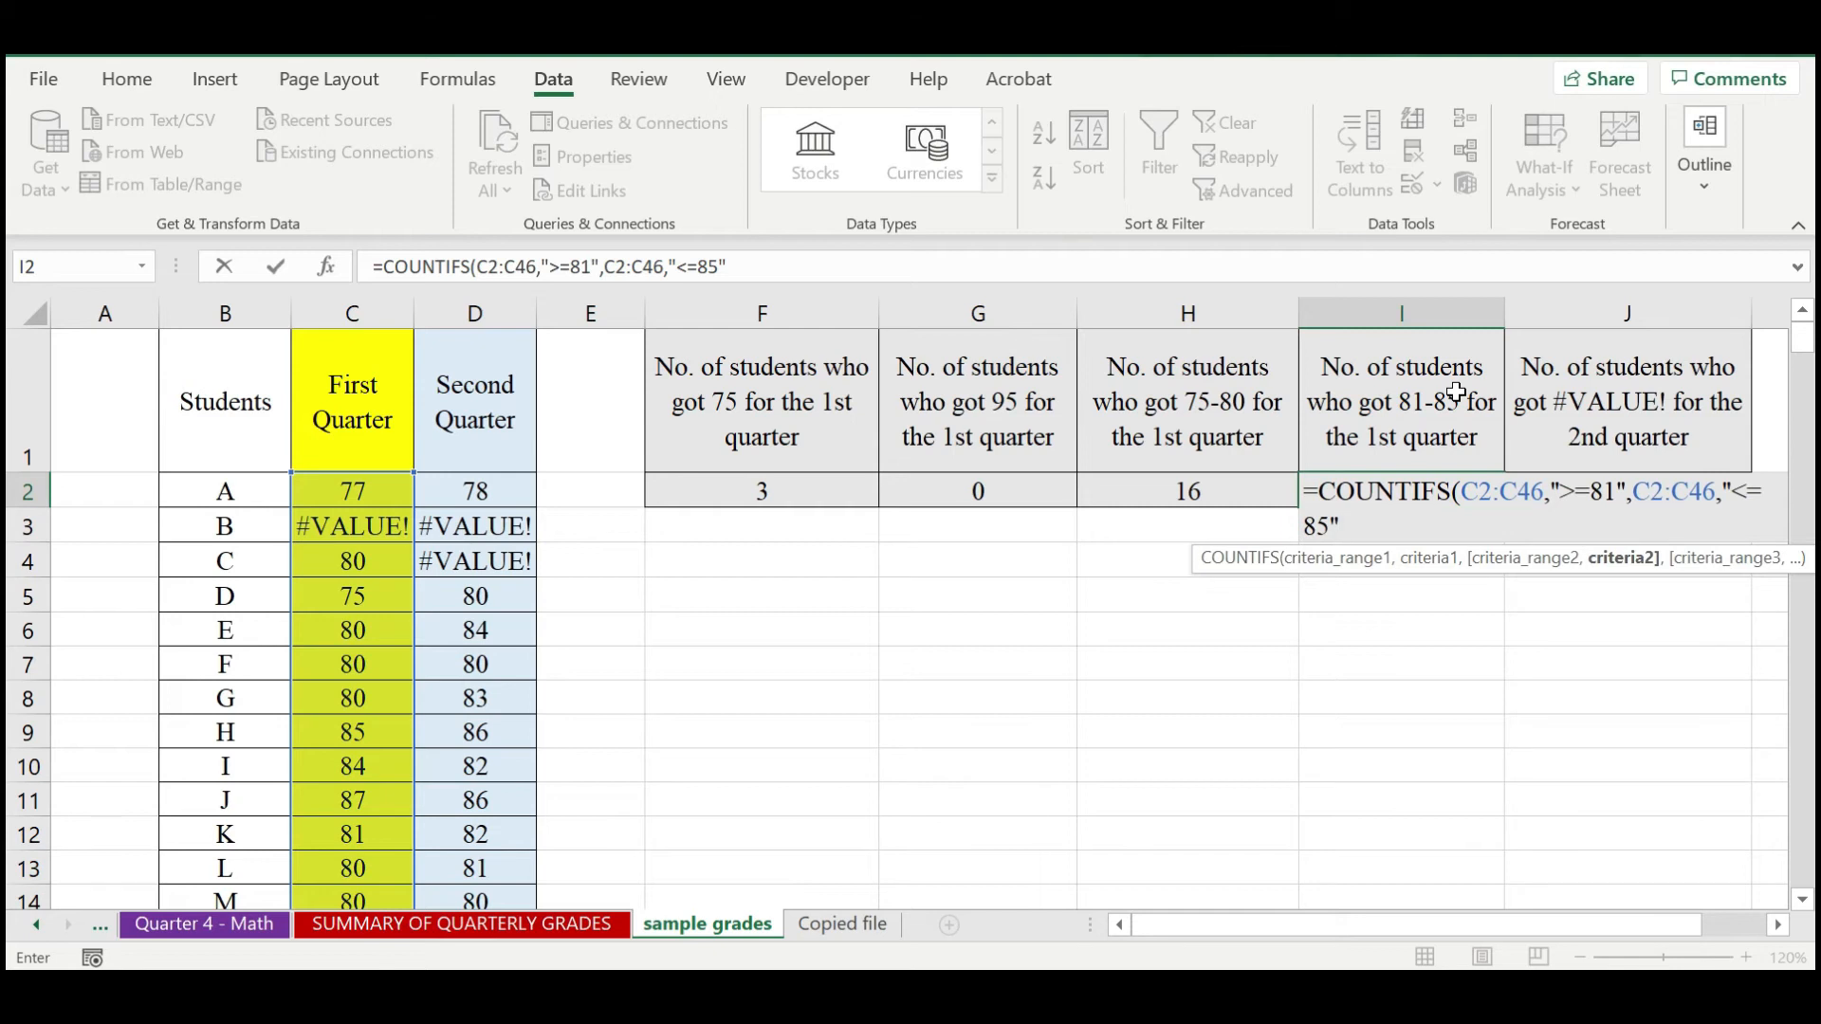
key(Return)
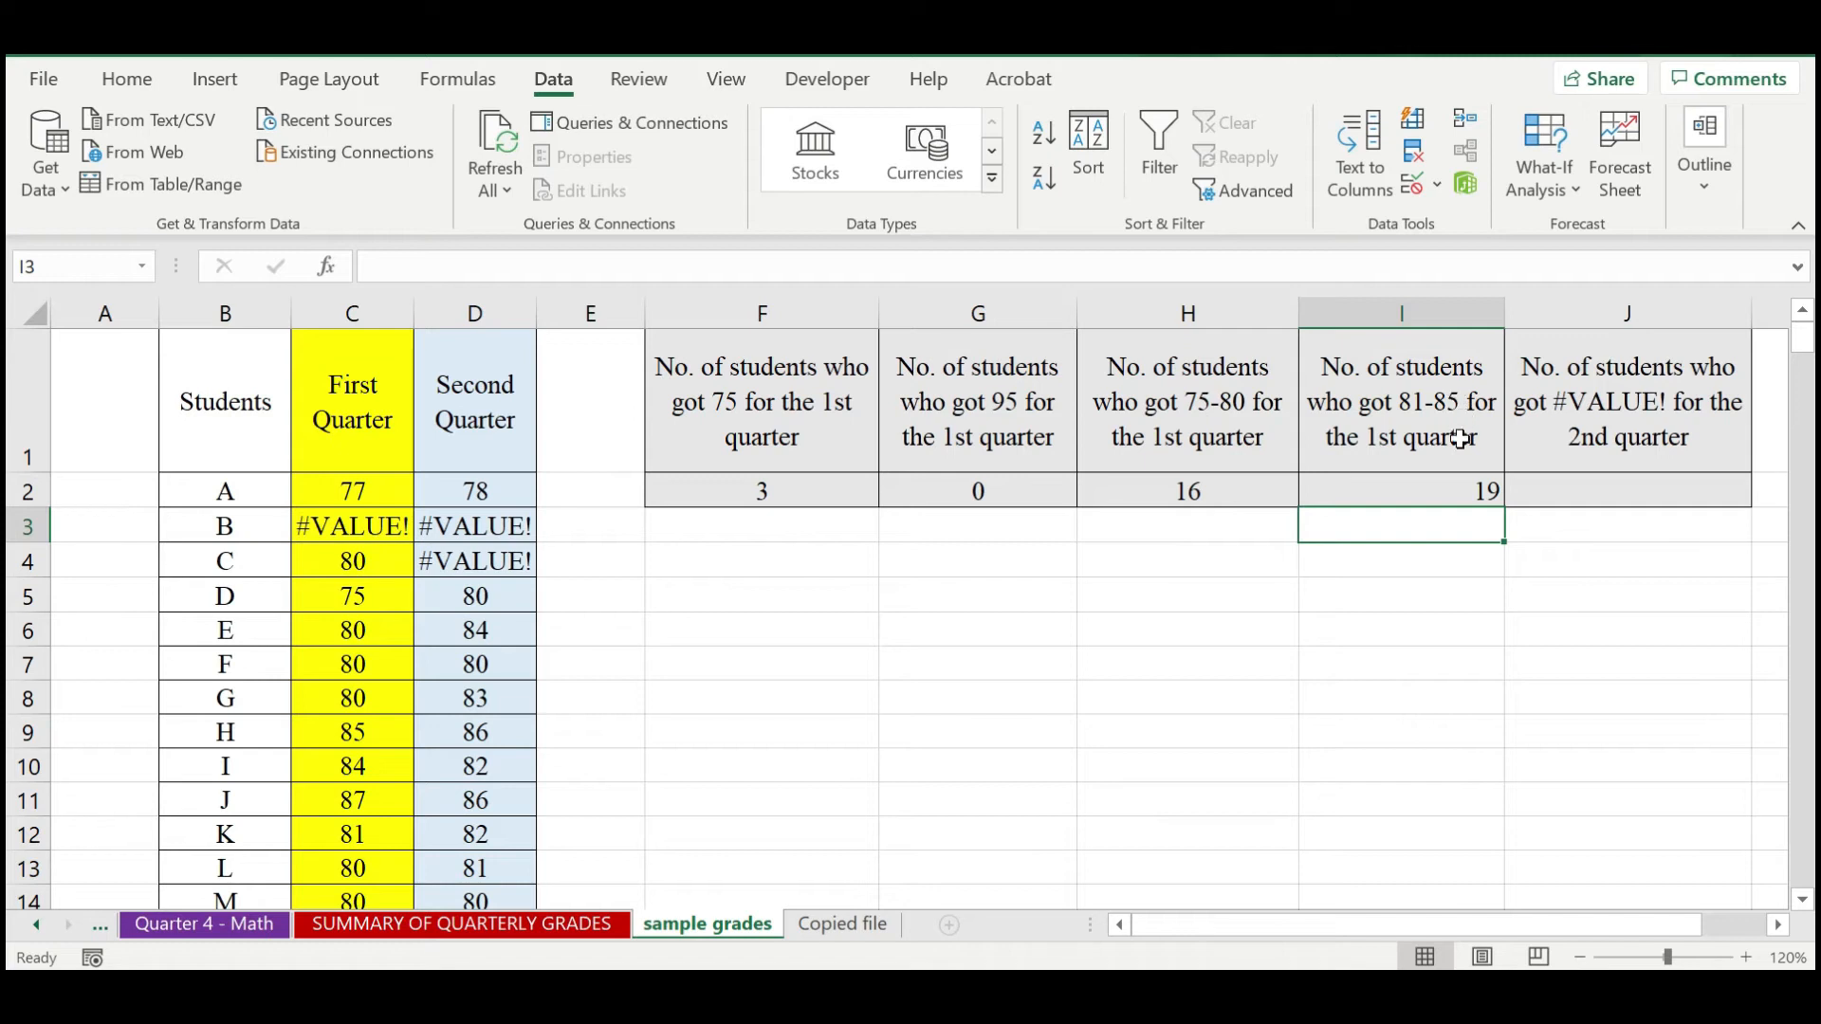
click(1447, 494)
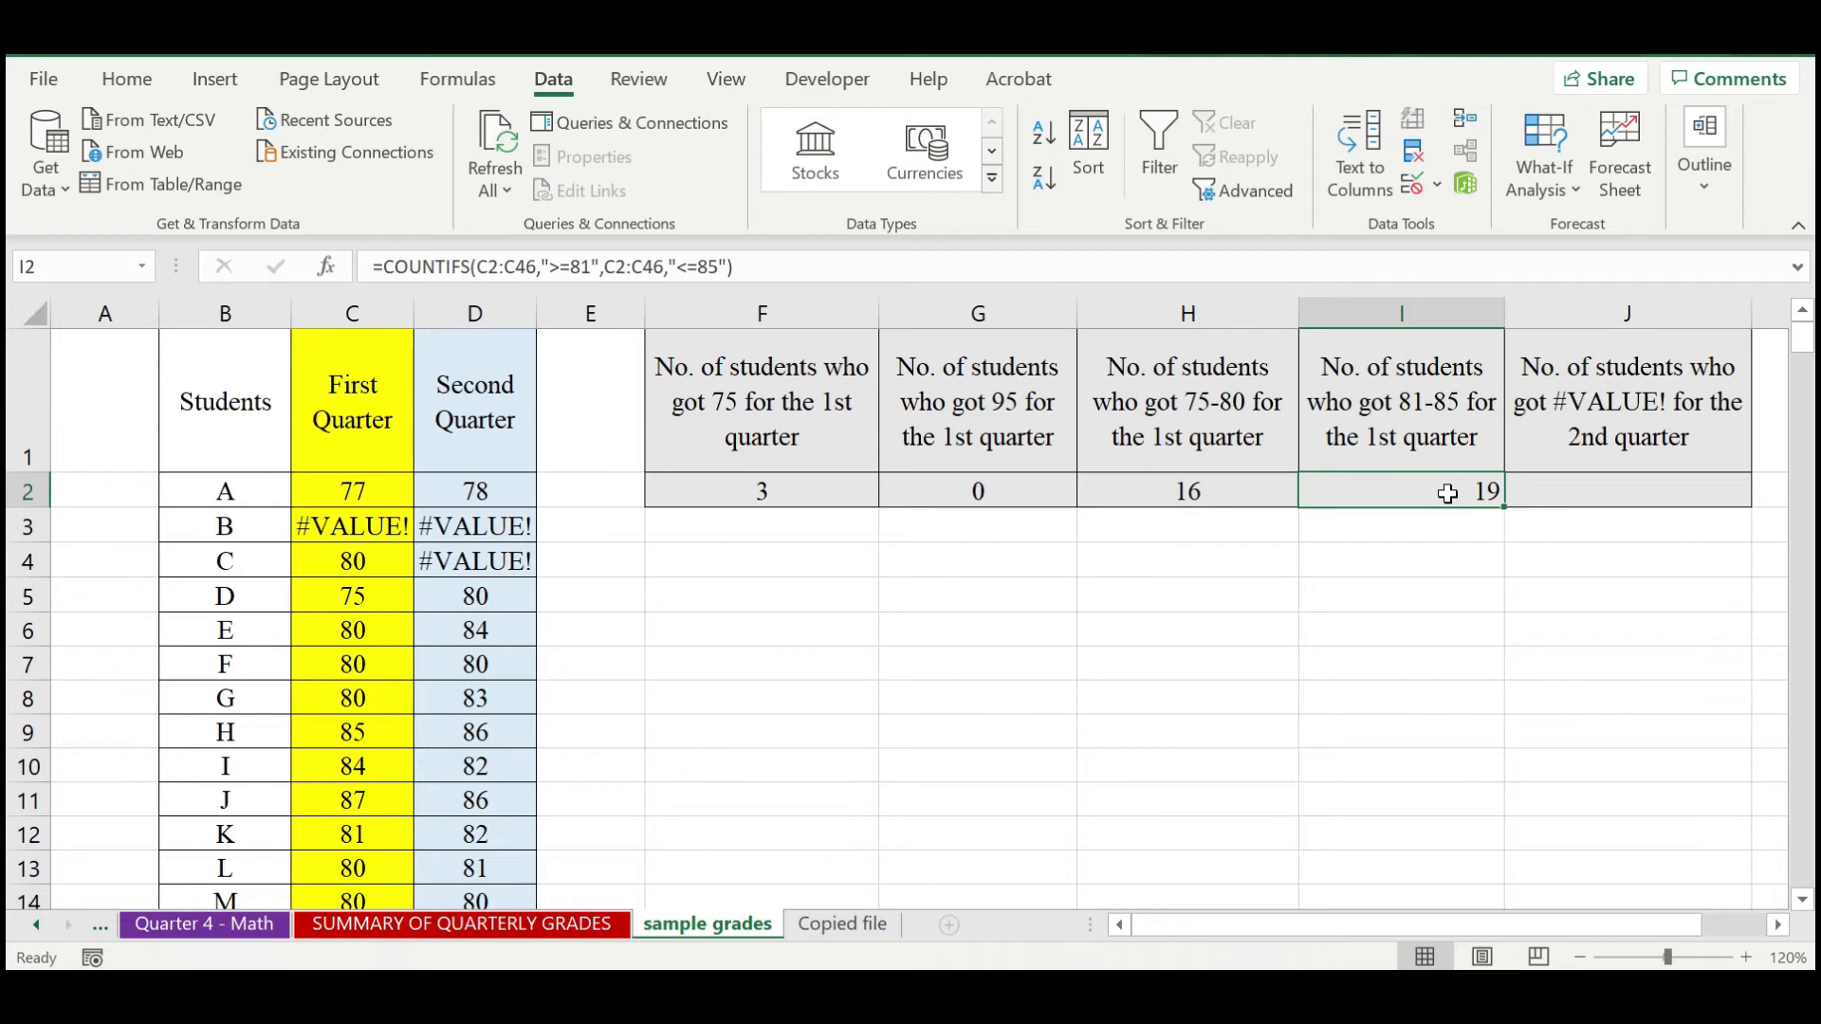
Begin a COUNTIF formula in cell J2 with the second-quarter grades D2:D46 as its range.
click(1597, 489)
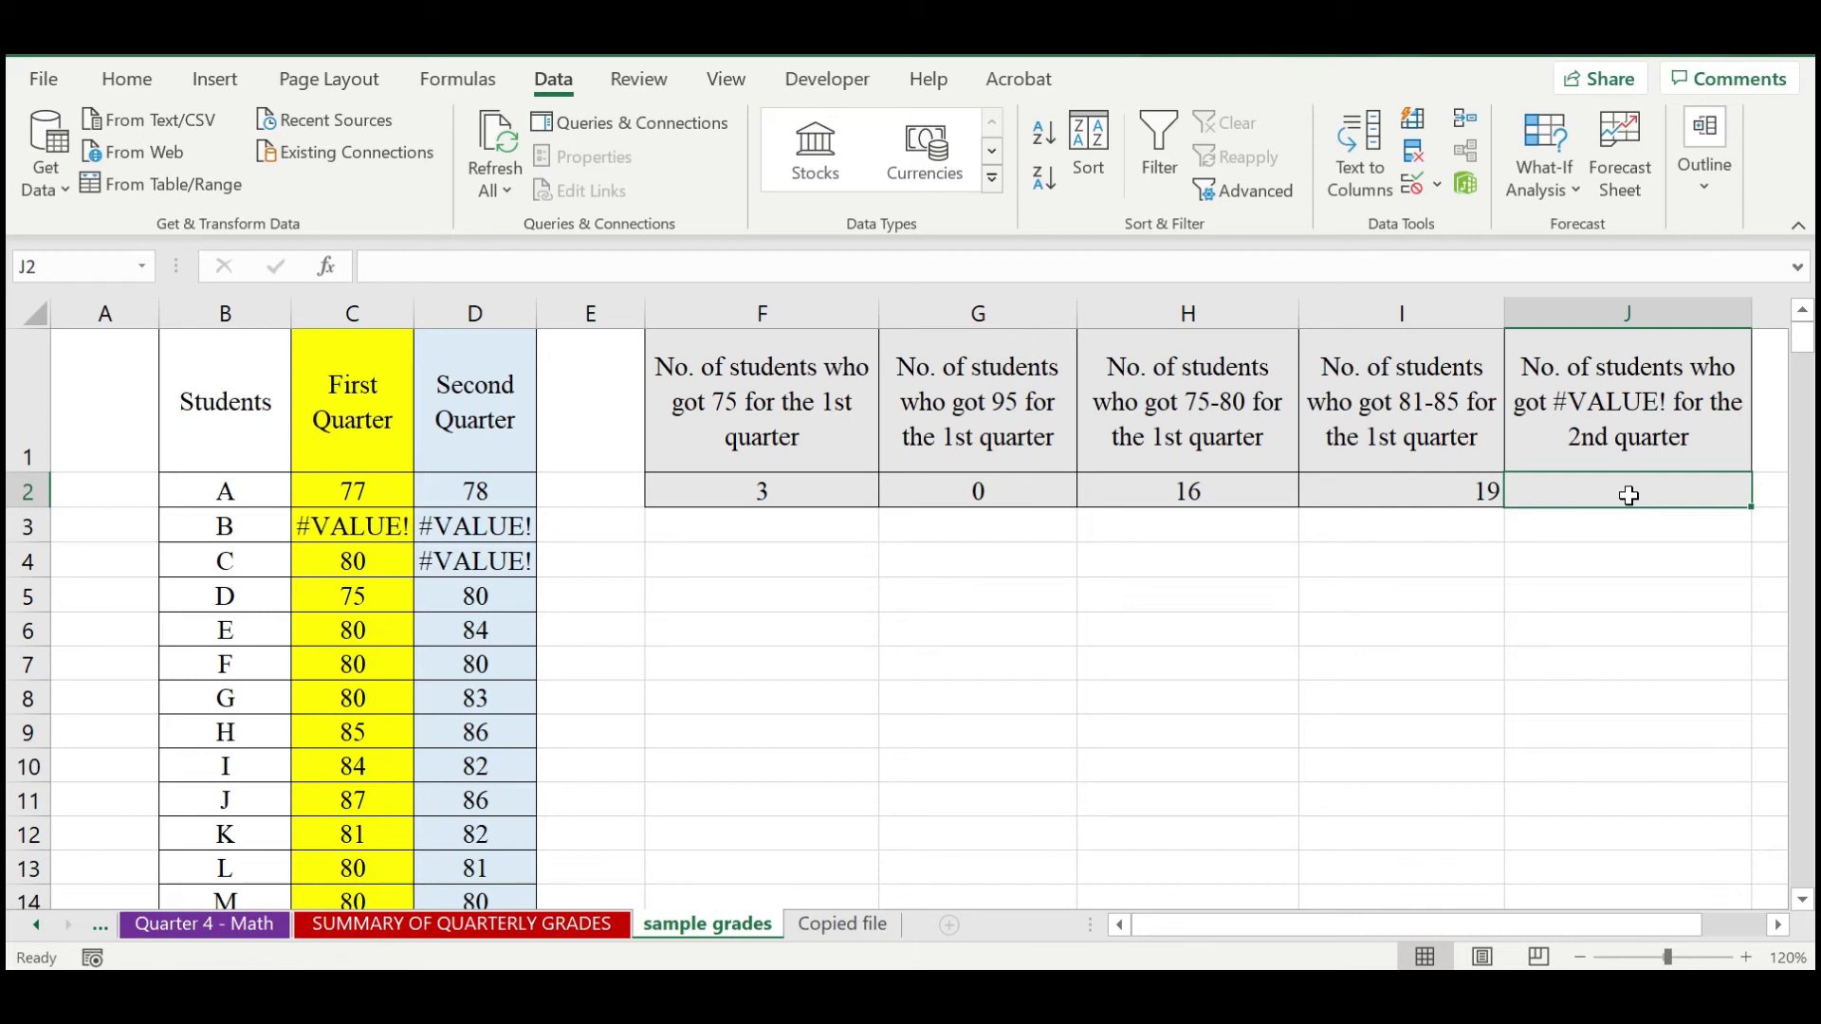
text(=)
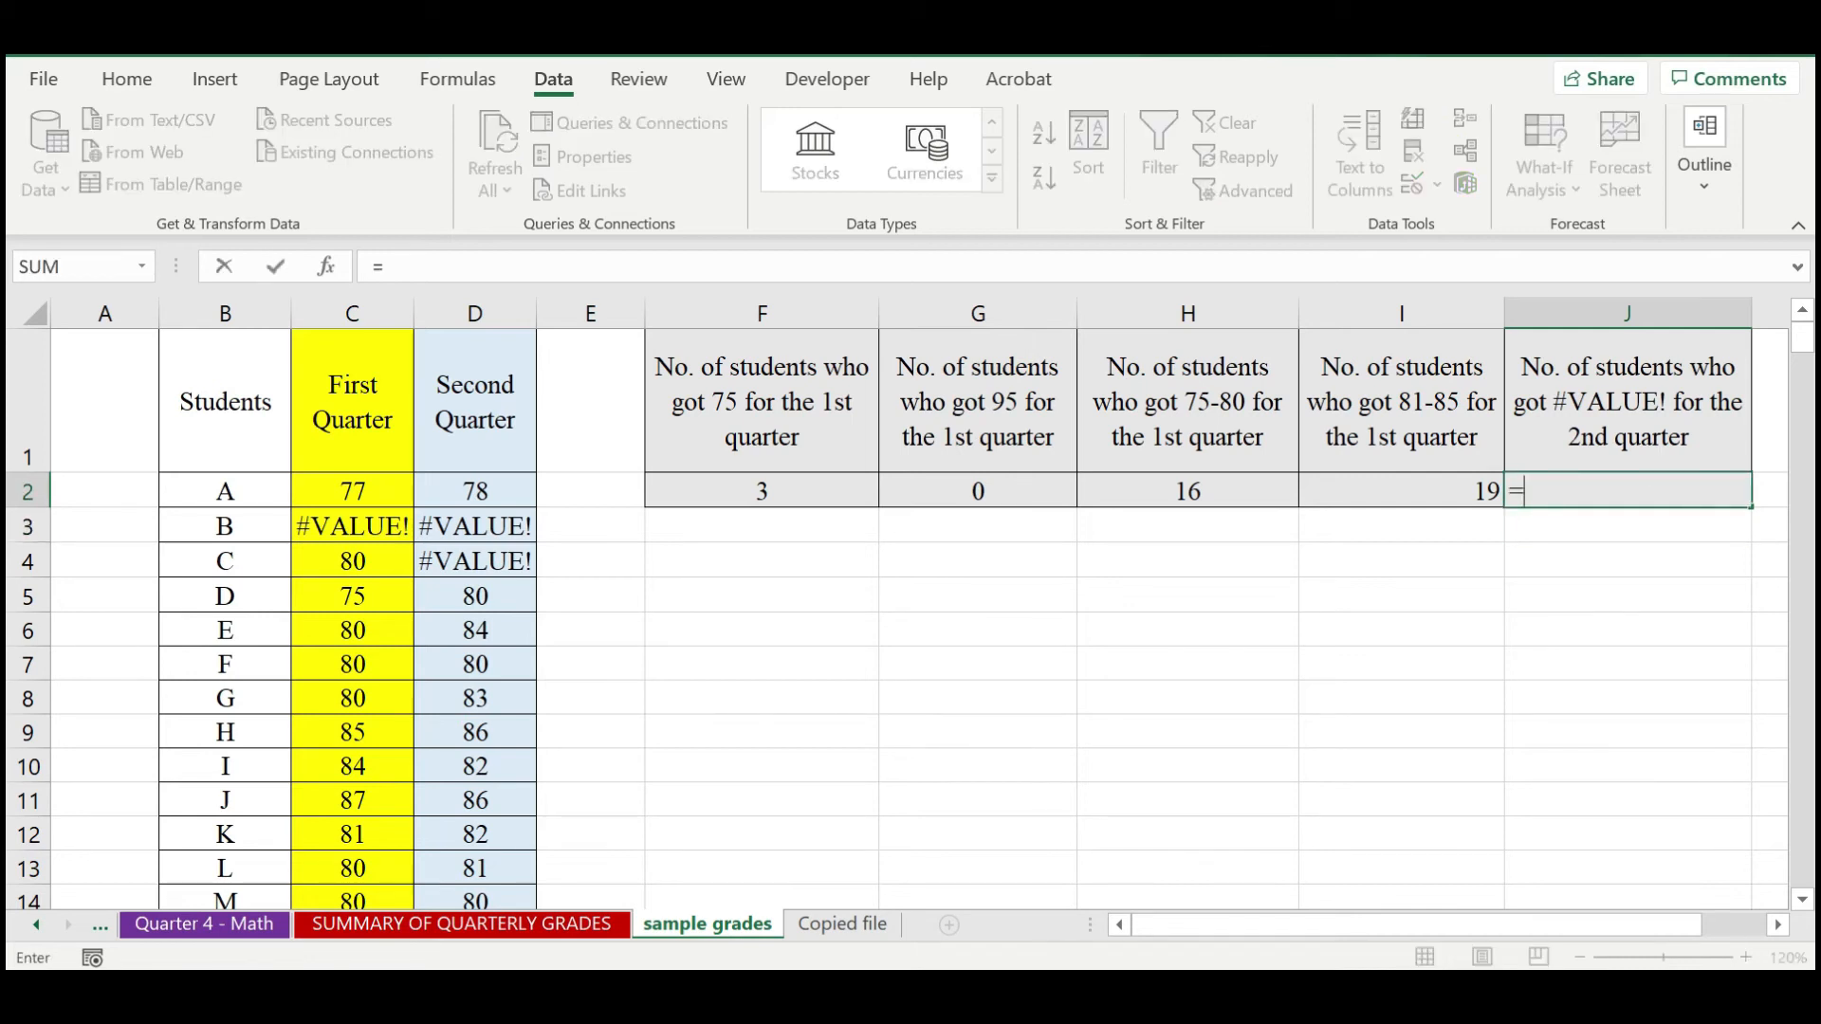
text(COUNT)
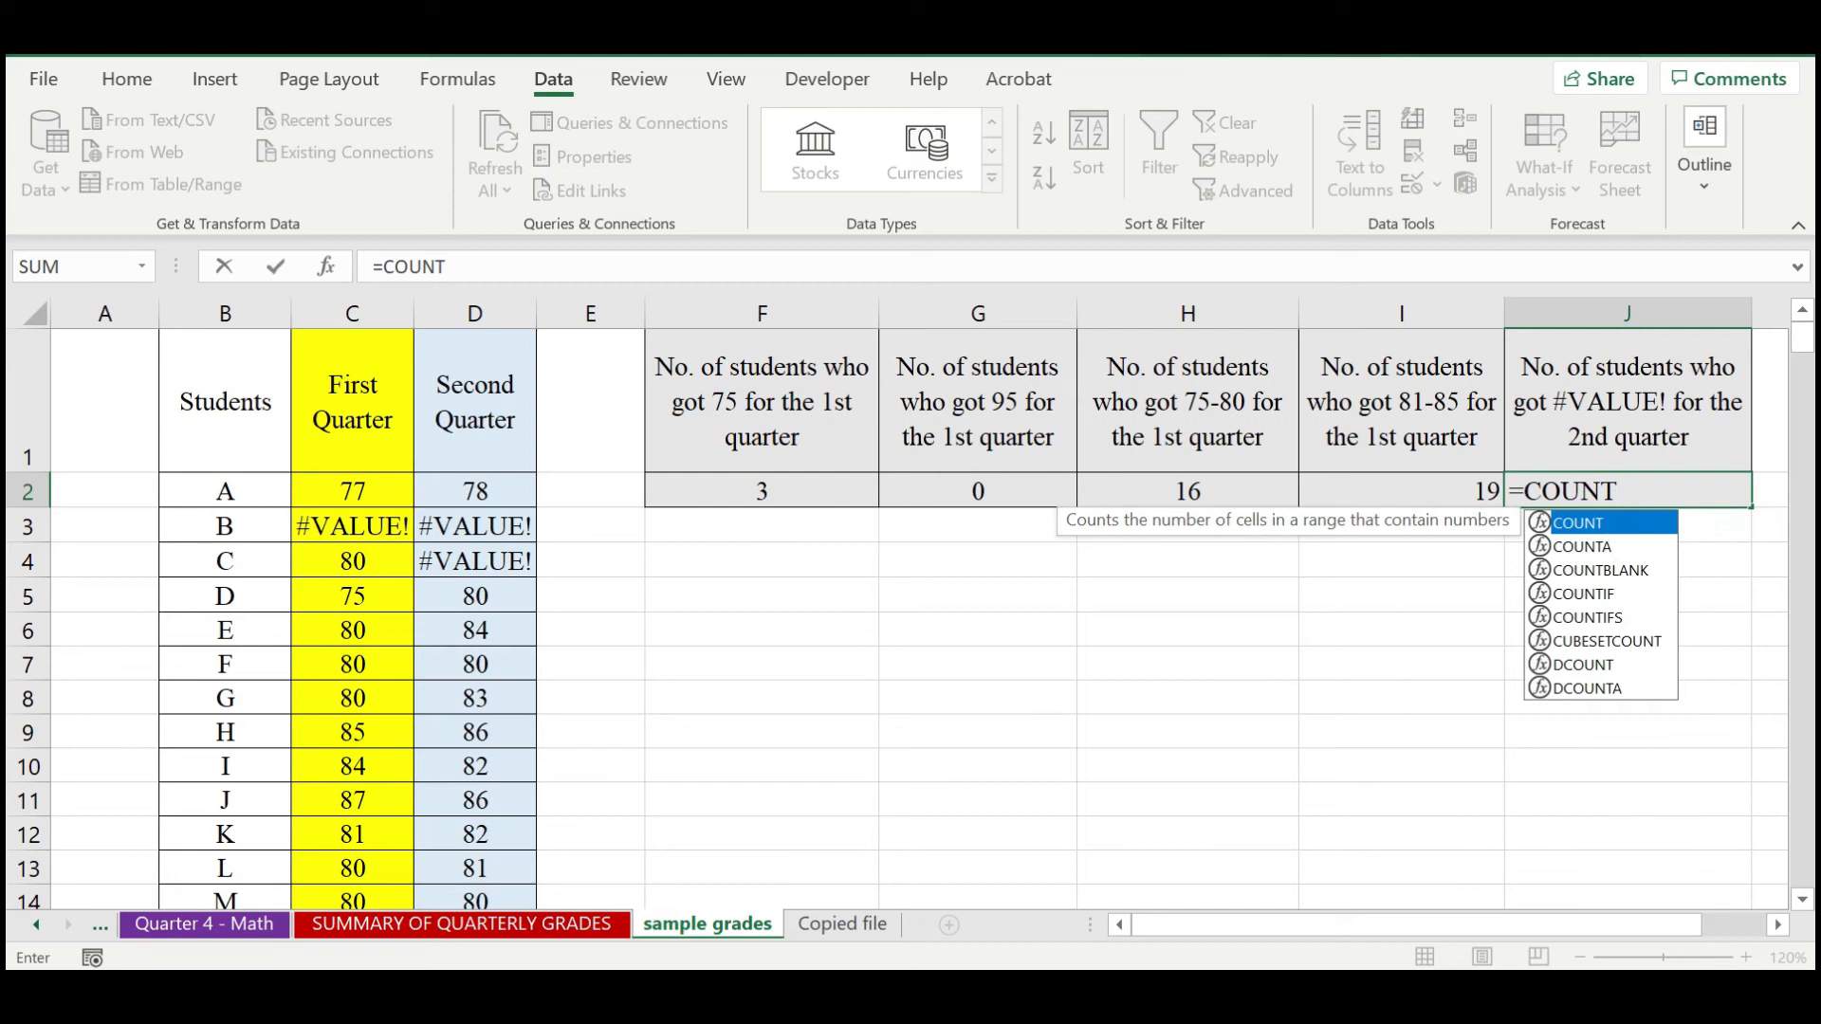
double_click(1610, 595)
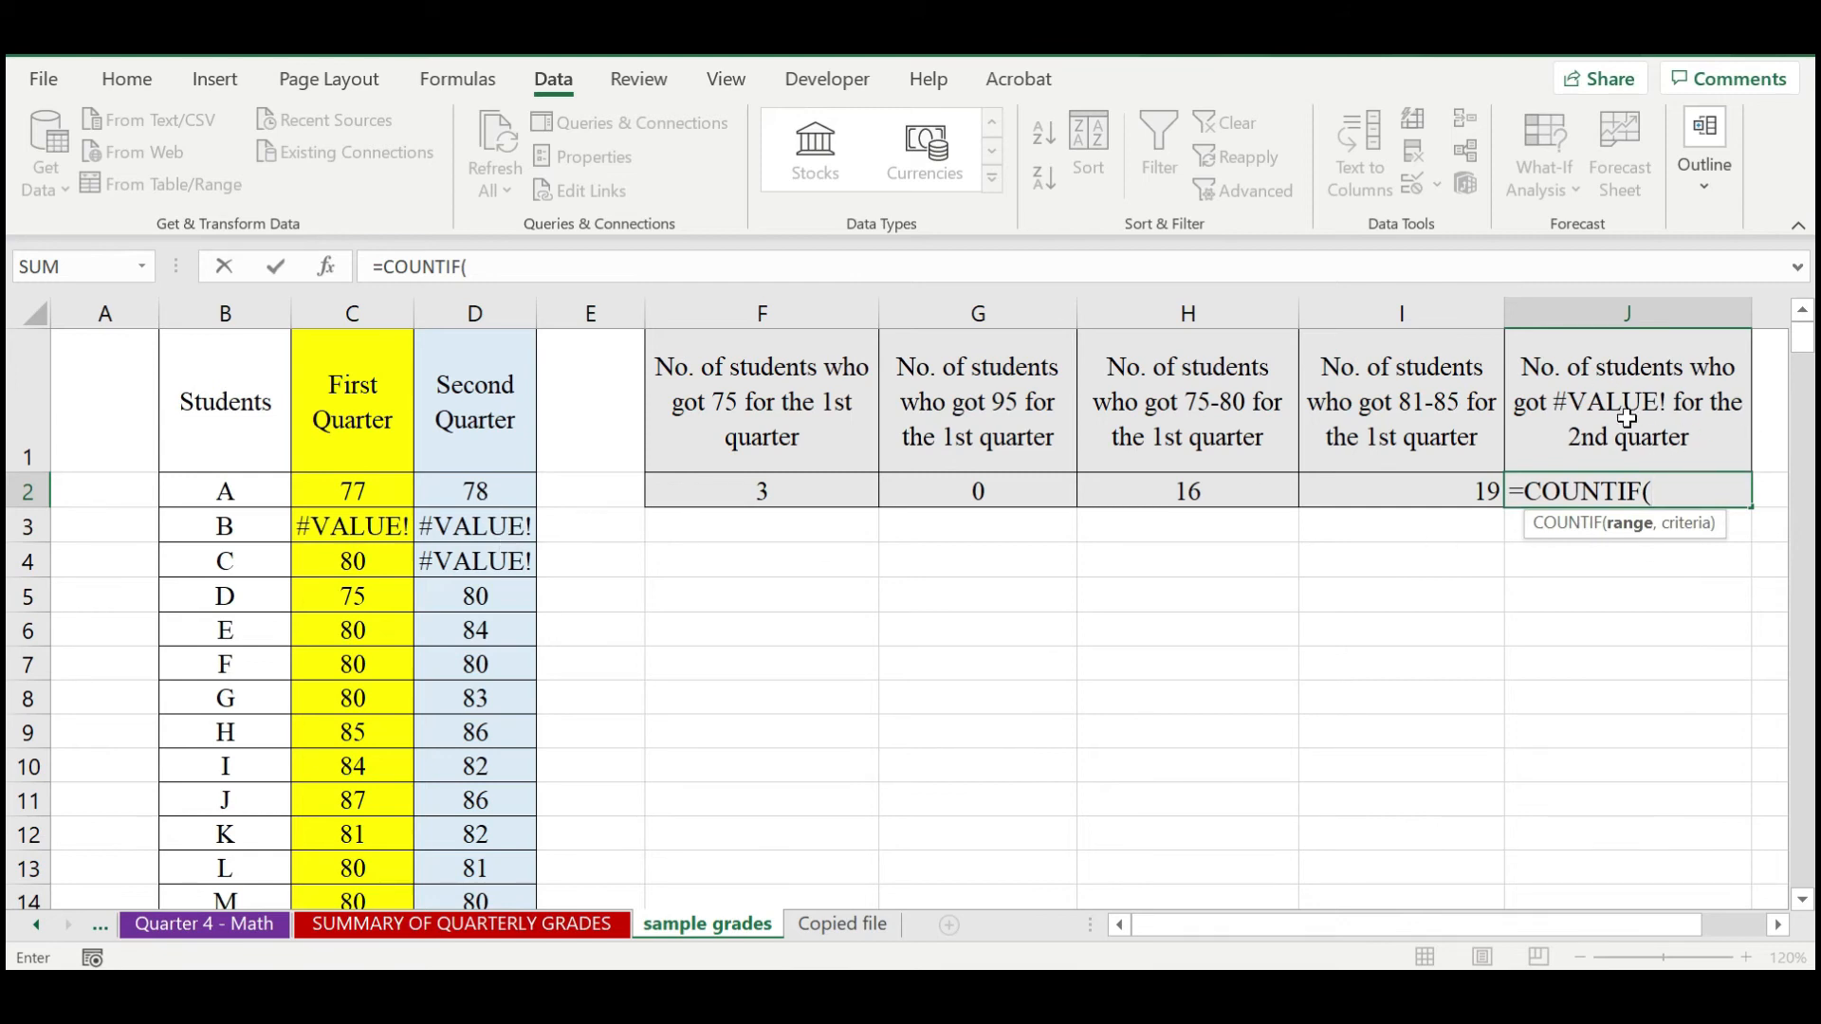
drag(480, 491, 471, 837)
scroll(1423, 695, up, 10)
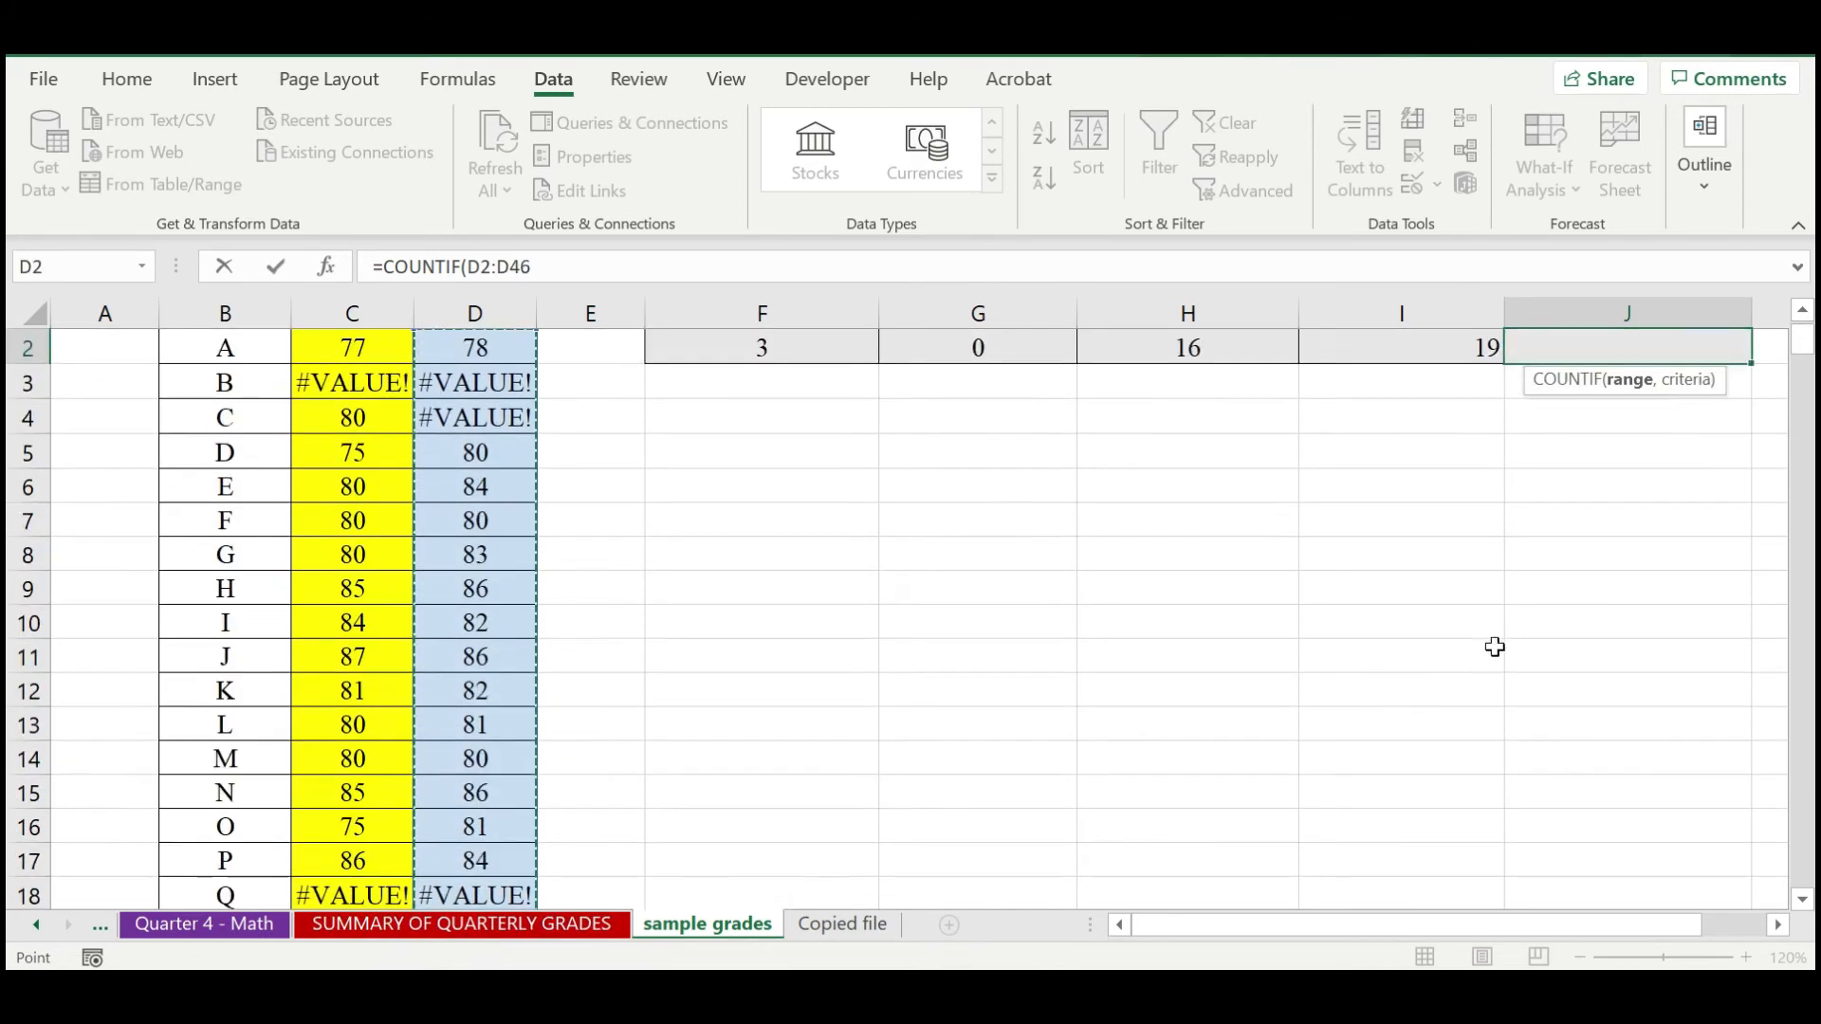
text(,)
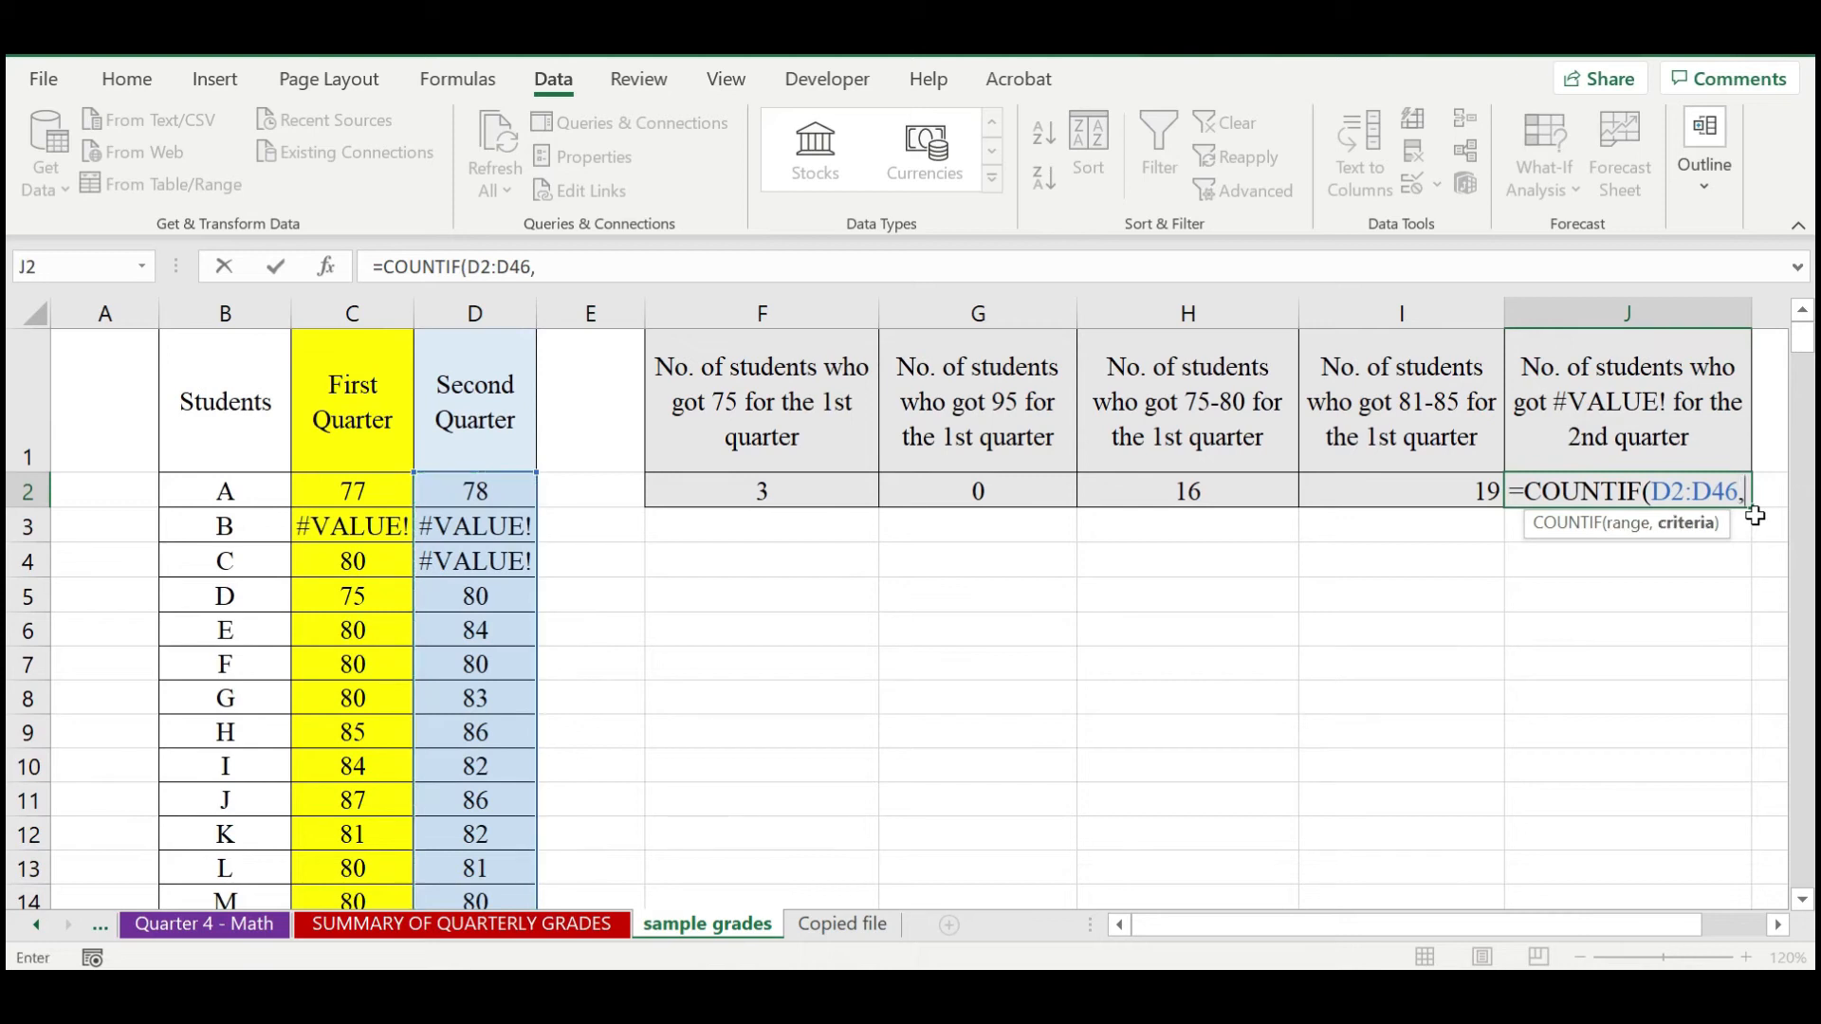
Add "#VALUE!" as the criterion and enter the J2 formula as =COUNTIF(D2:D46,"#VALUE!").
text(")
key(Caps_Lock)
text(#)
key(Caps_Lock)
text(VALUE)
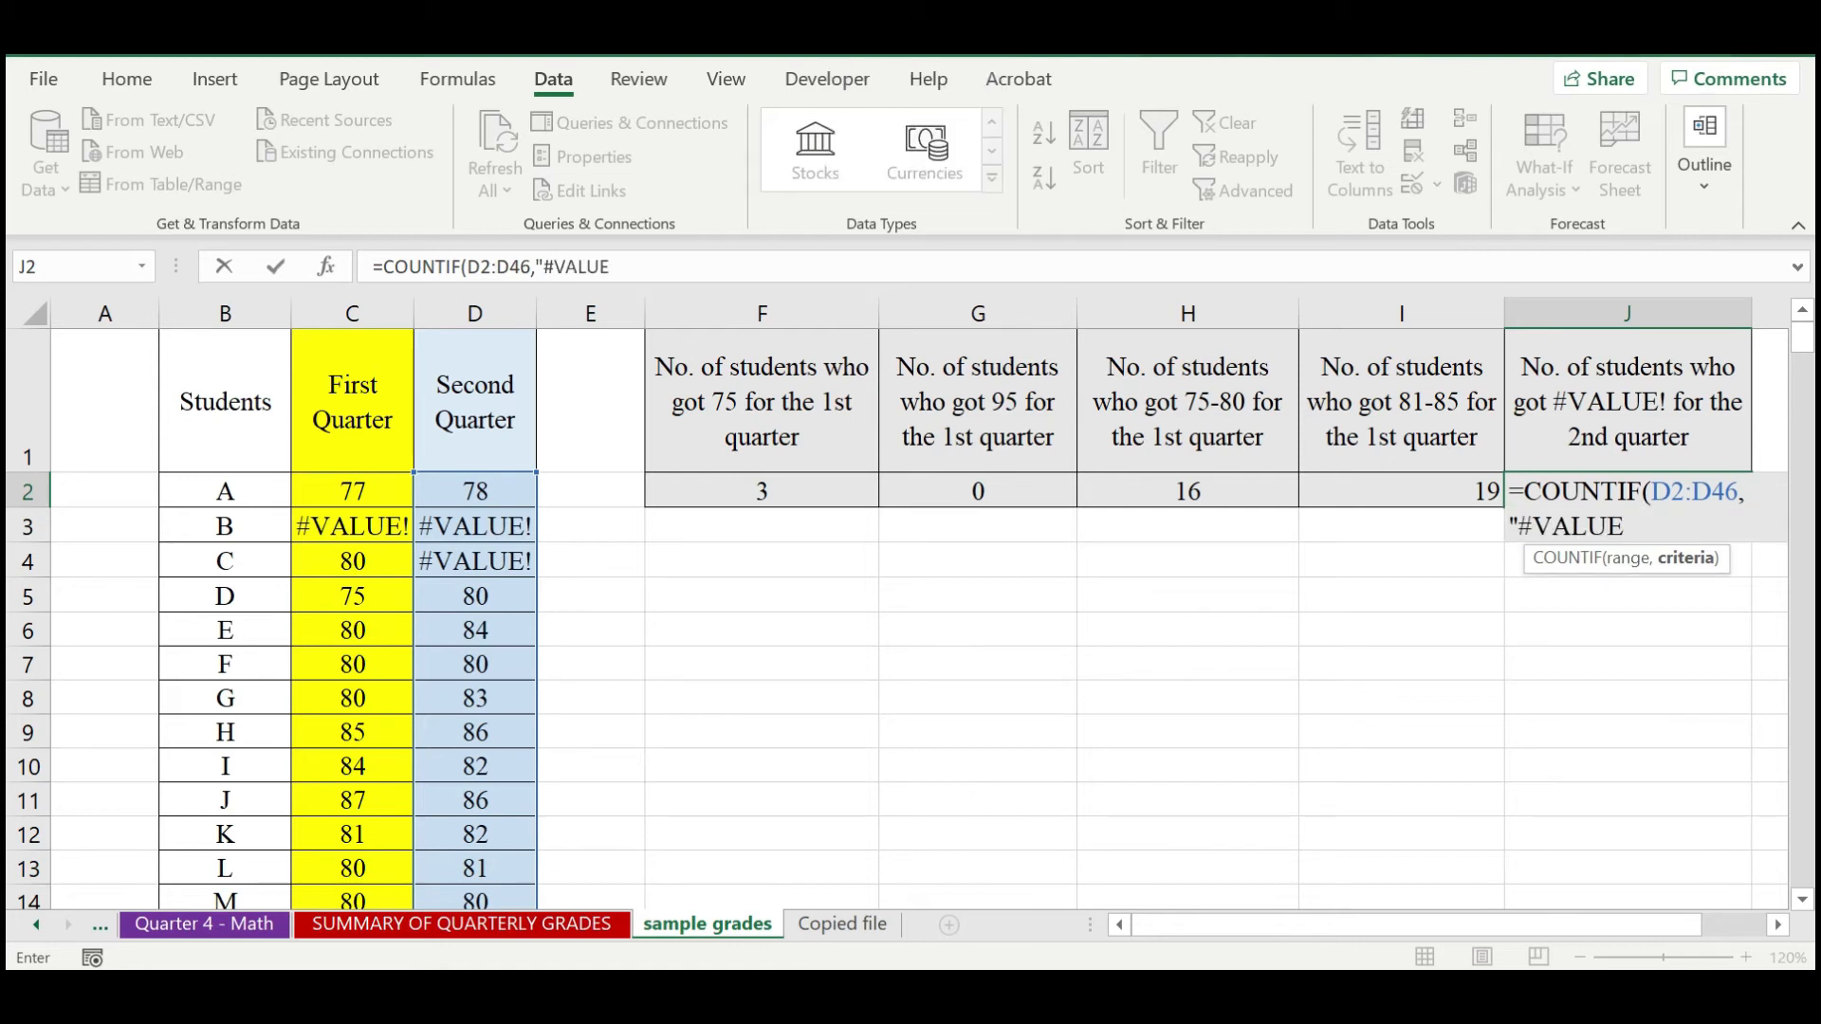
text(!"))
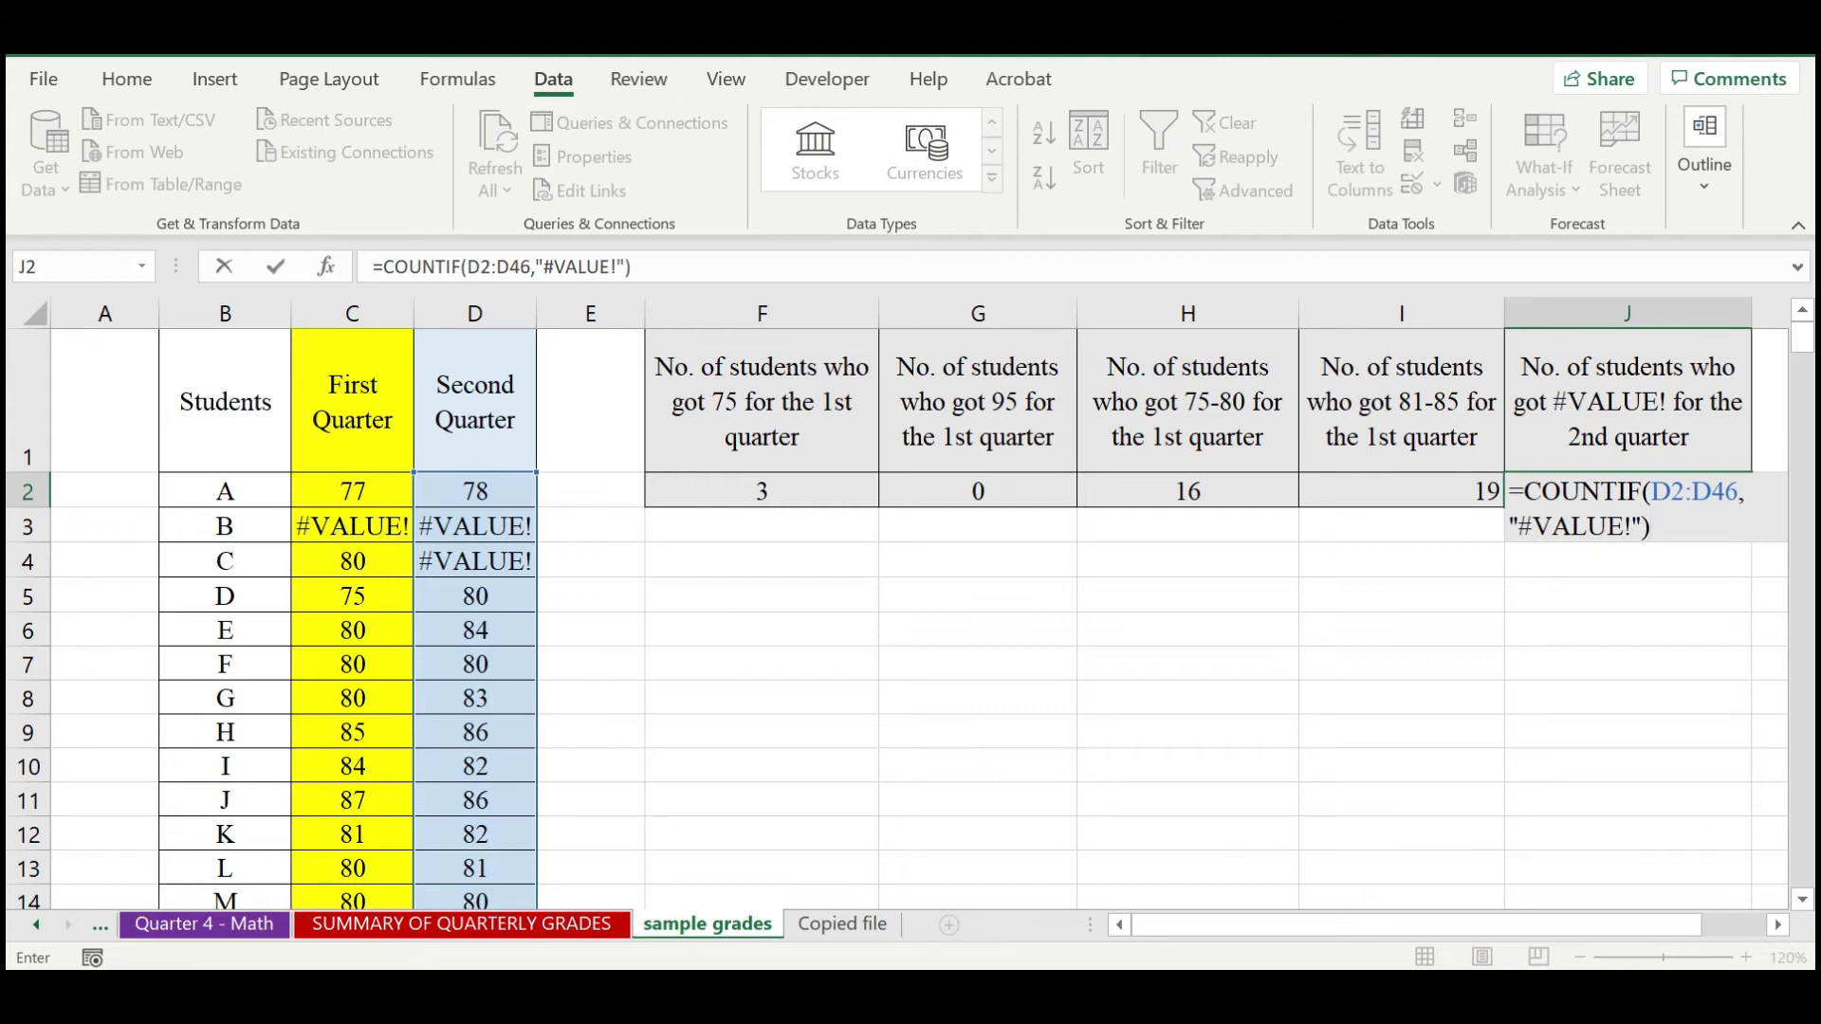
key(Return)
click(1726, 492)
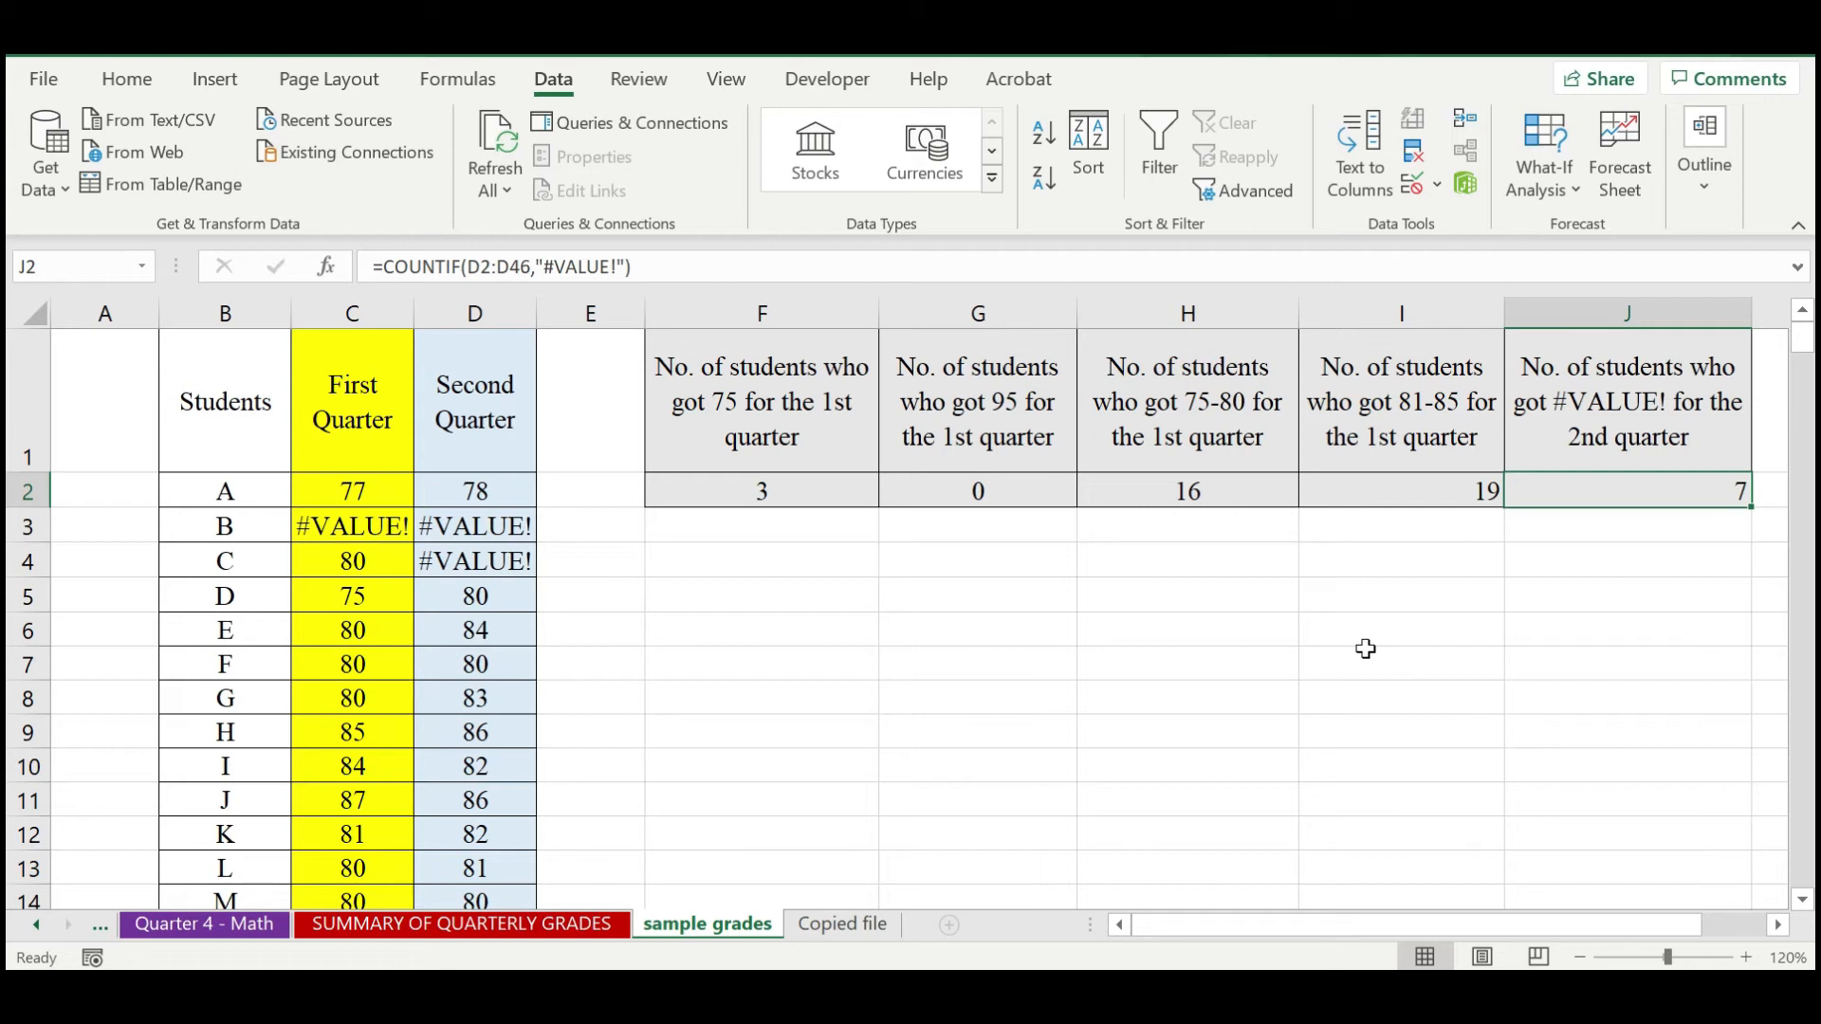
scroll(750, 711, down, 3)
scroll(744, 742, up, 3)
Copy the learners' names with their 1st and 2nd quarter math grades, male and female through row RR, from the SUMMARY OF QUARTERLY GRADES sheet.
click(481, 939)
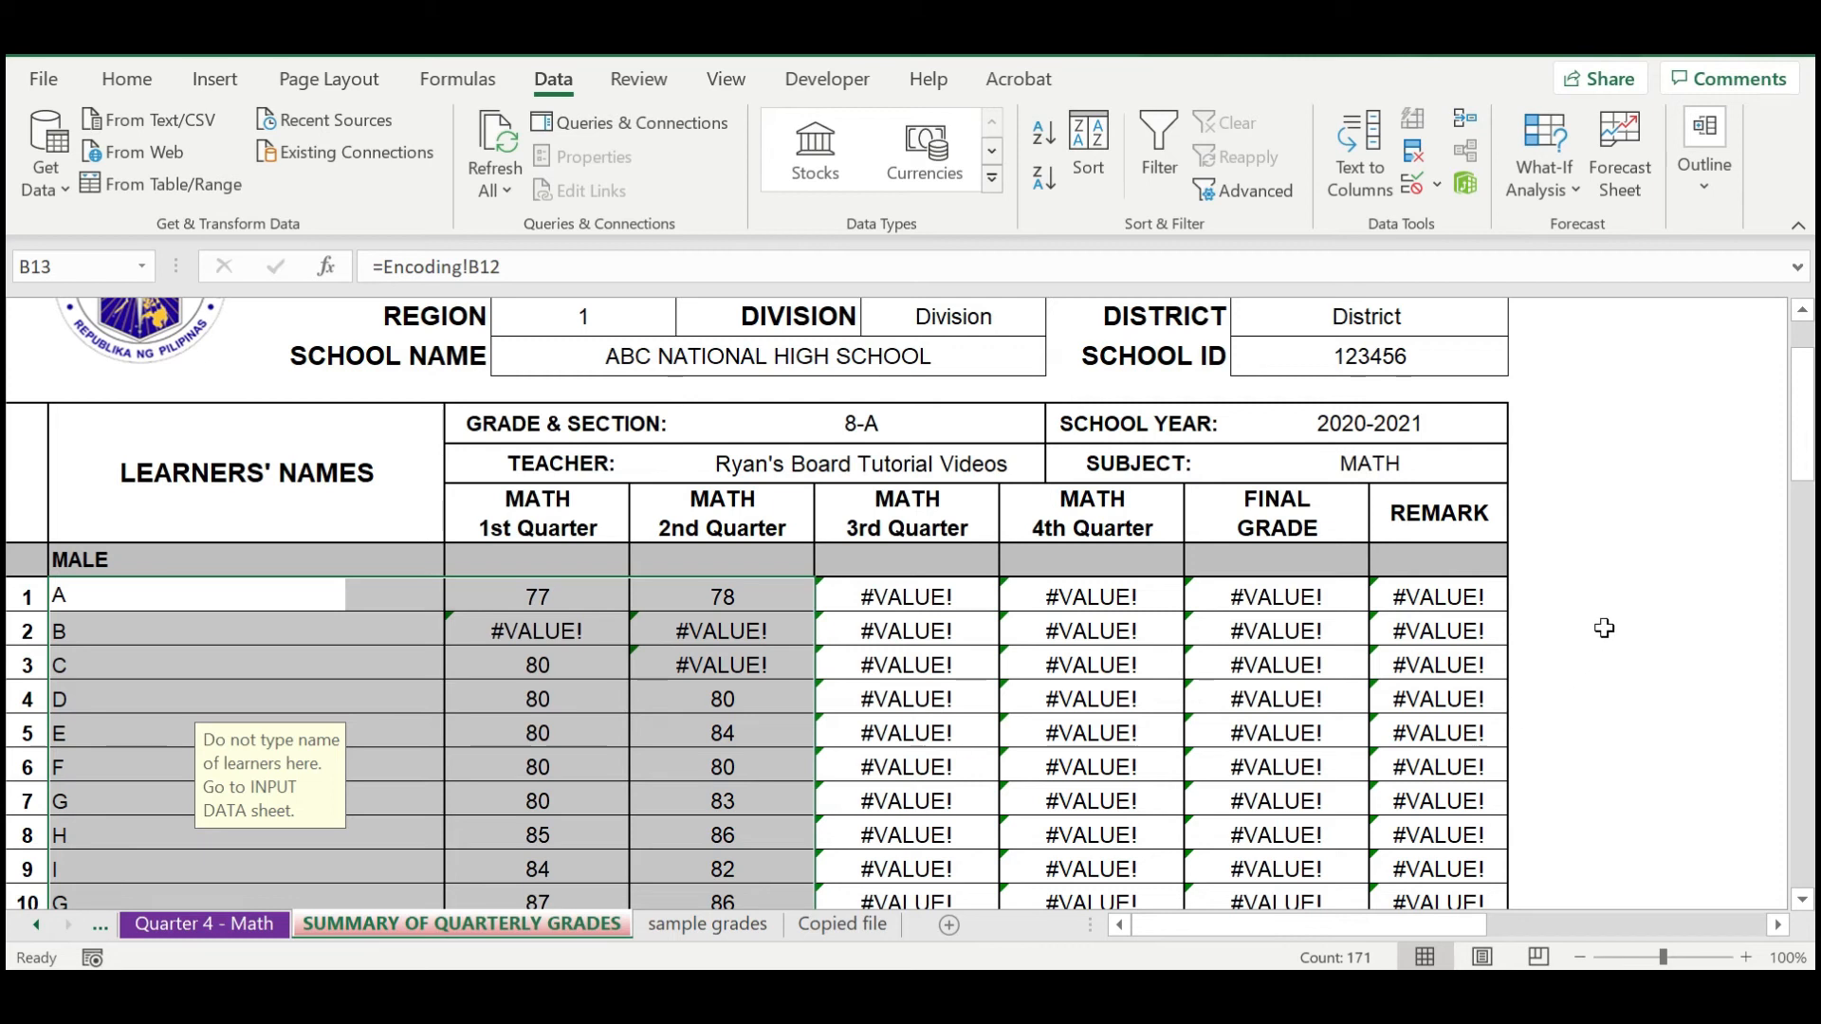
double_click(1618, 595)
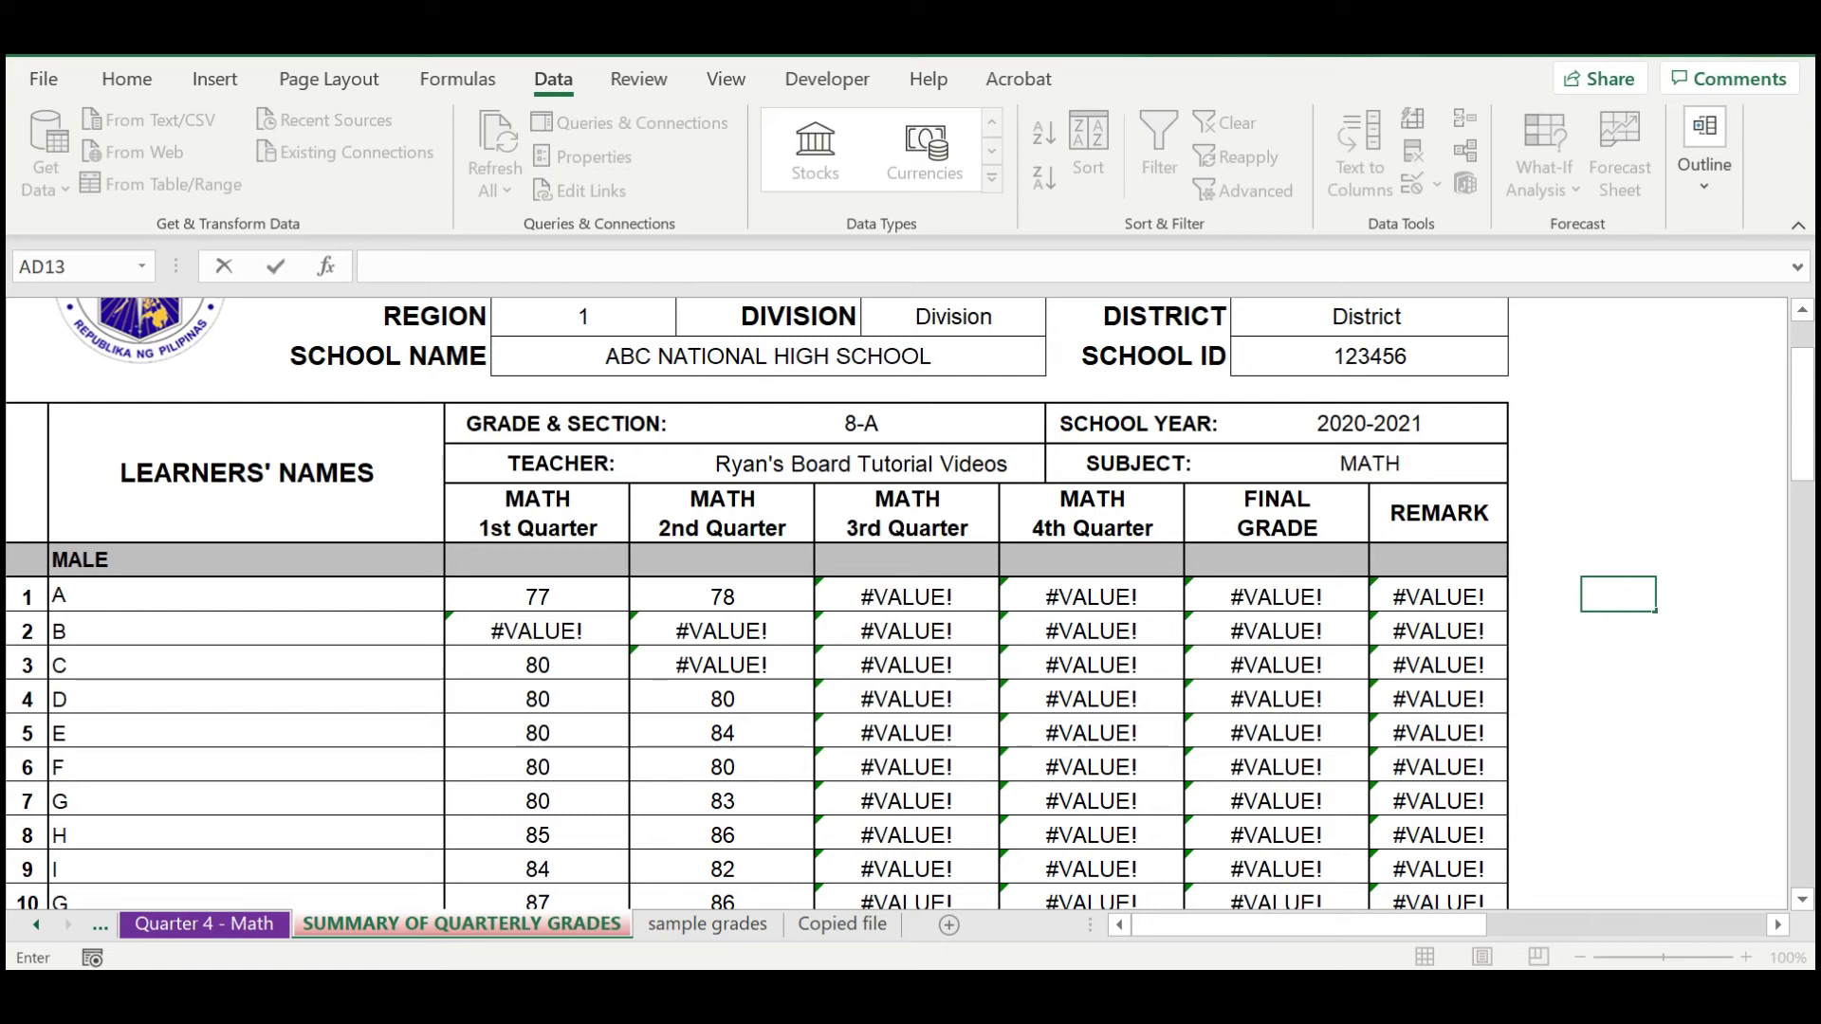
key(Return)
drag(320, 602, 704, 727)
key(ctrl+c)
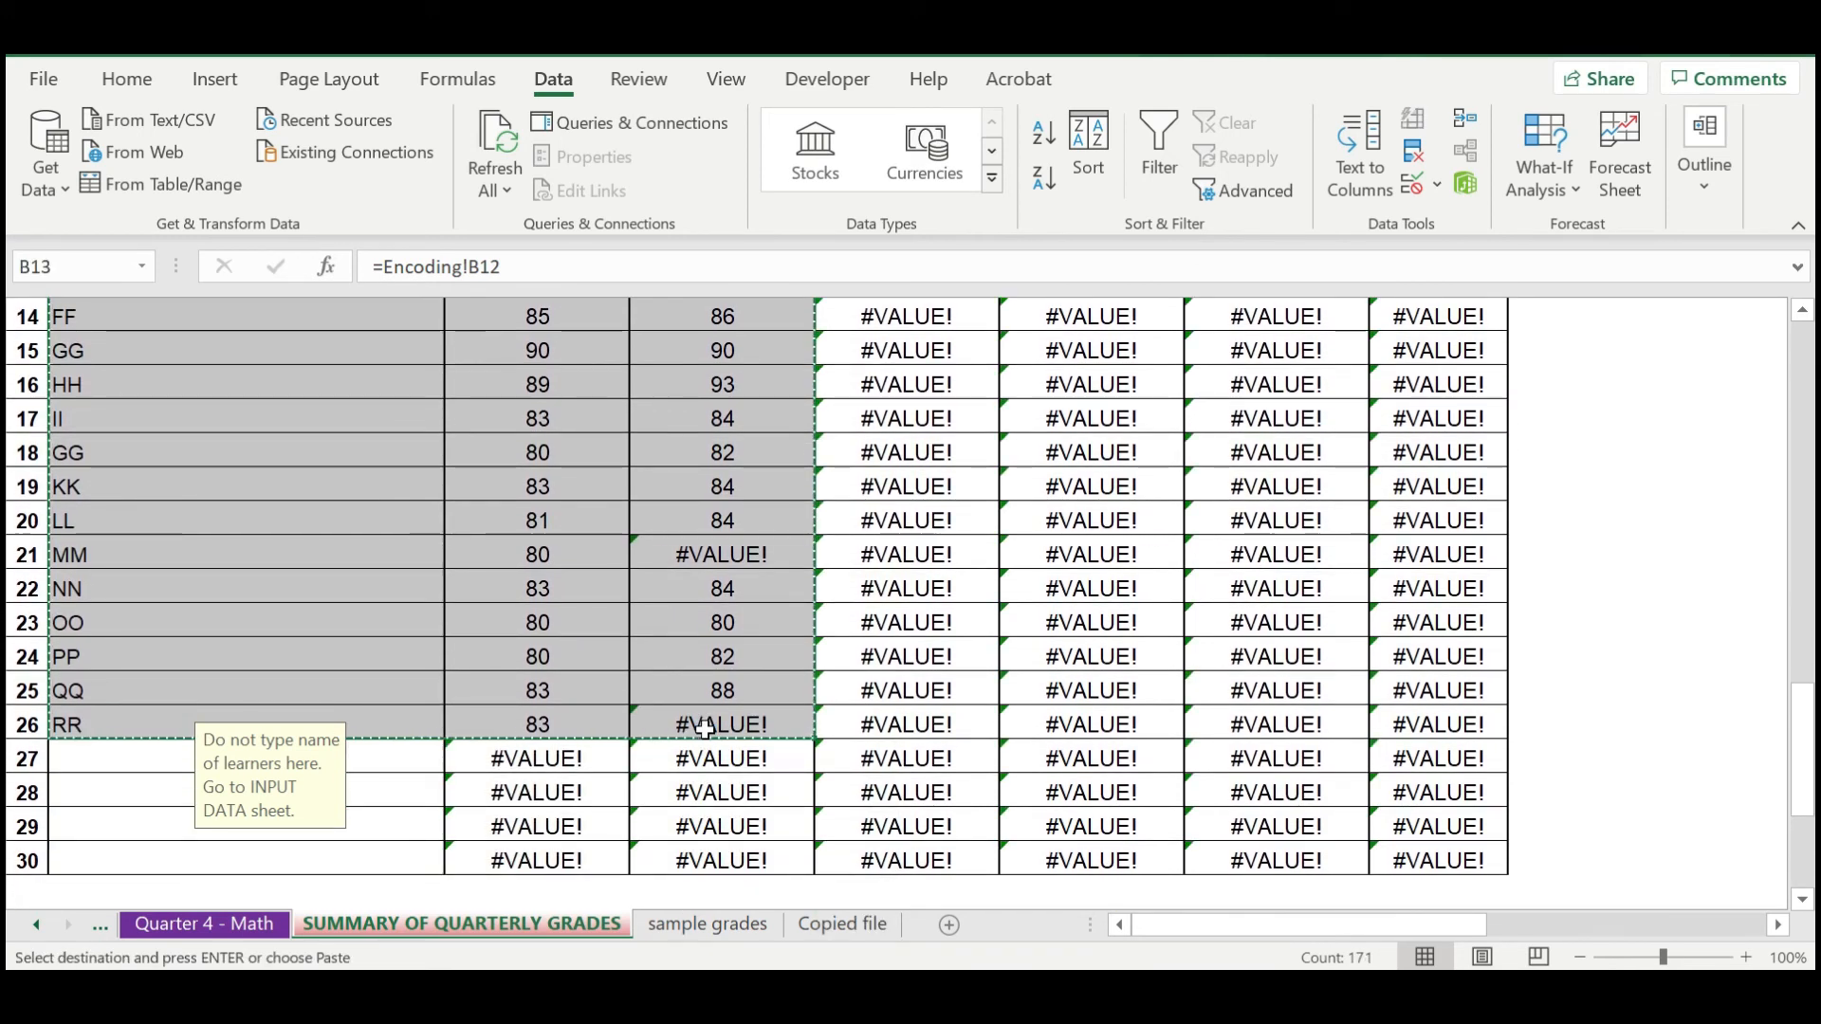
scroll(618, 599, up, 15)
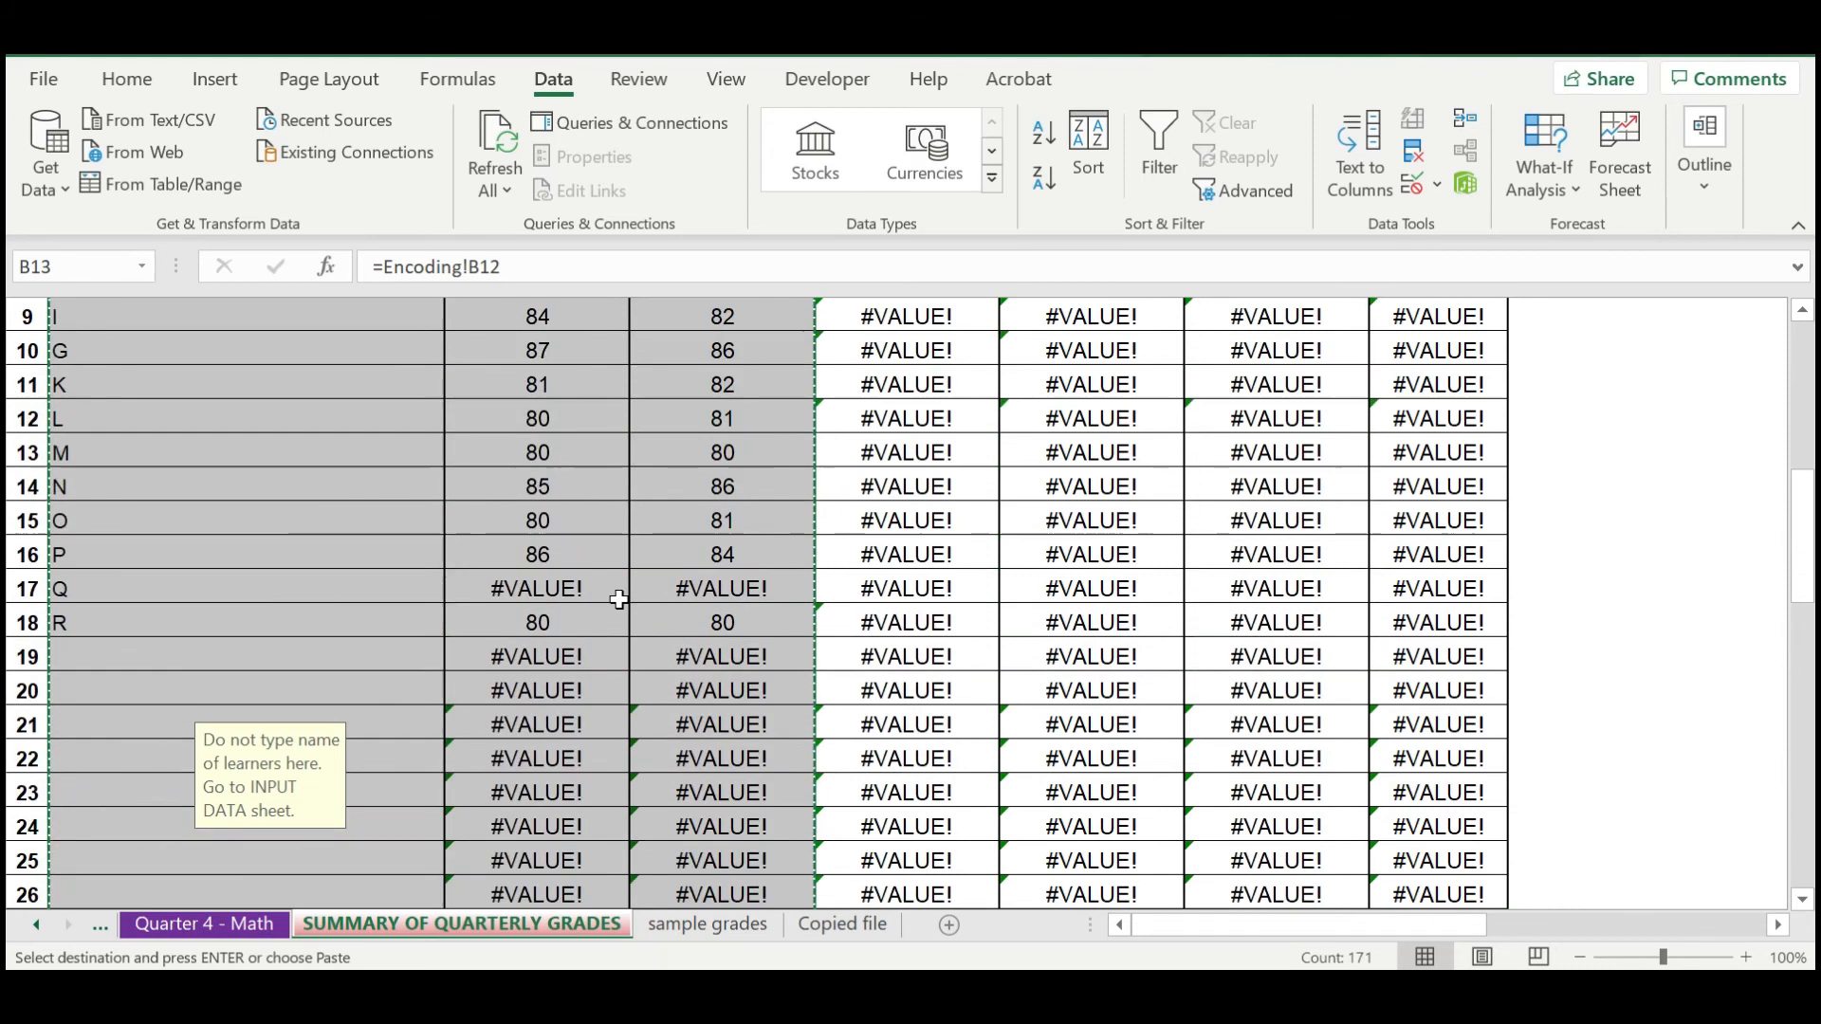
scroll(618, 599, up, 1)
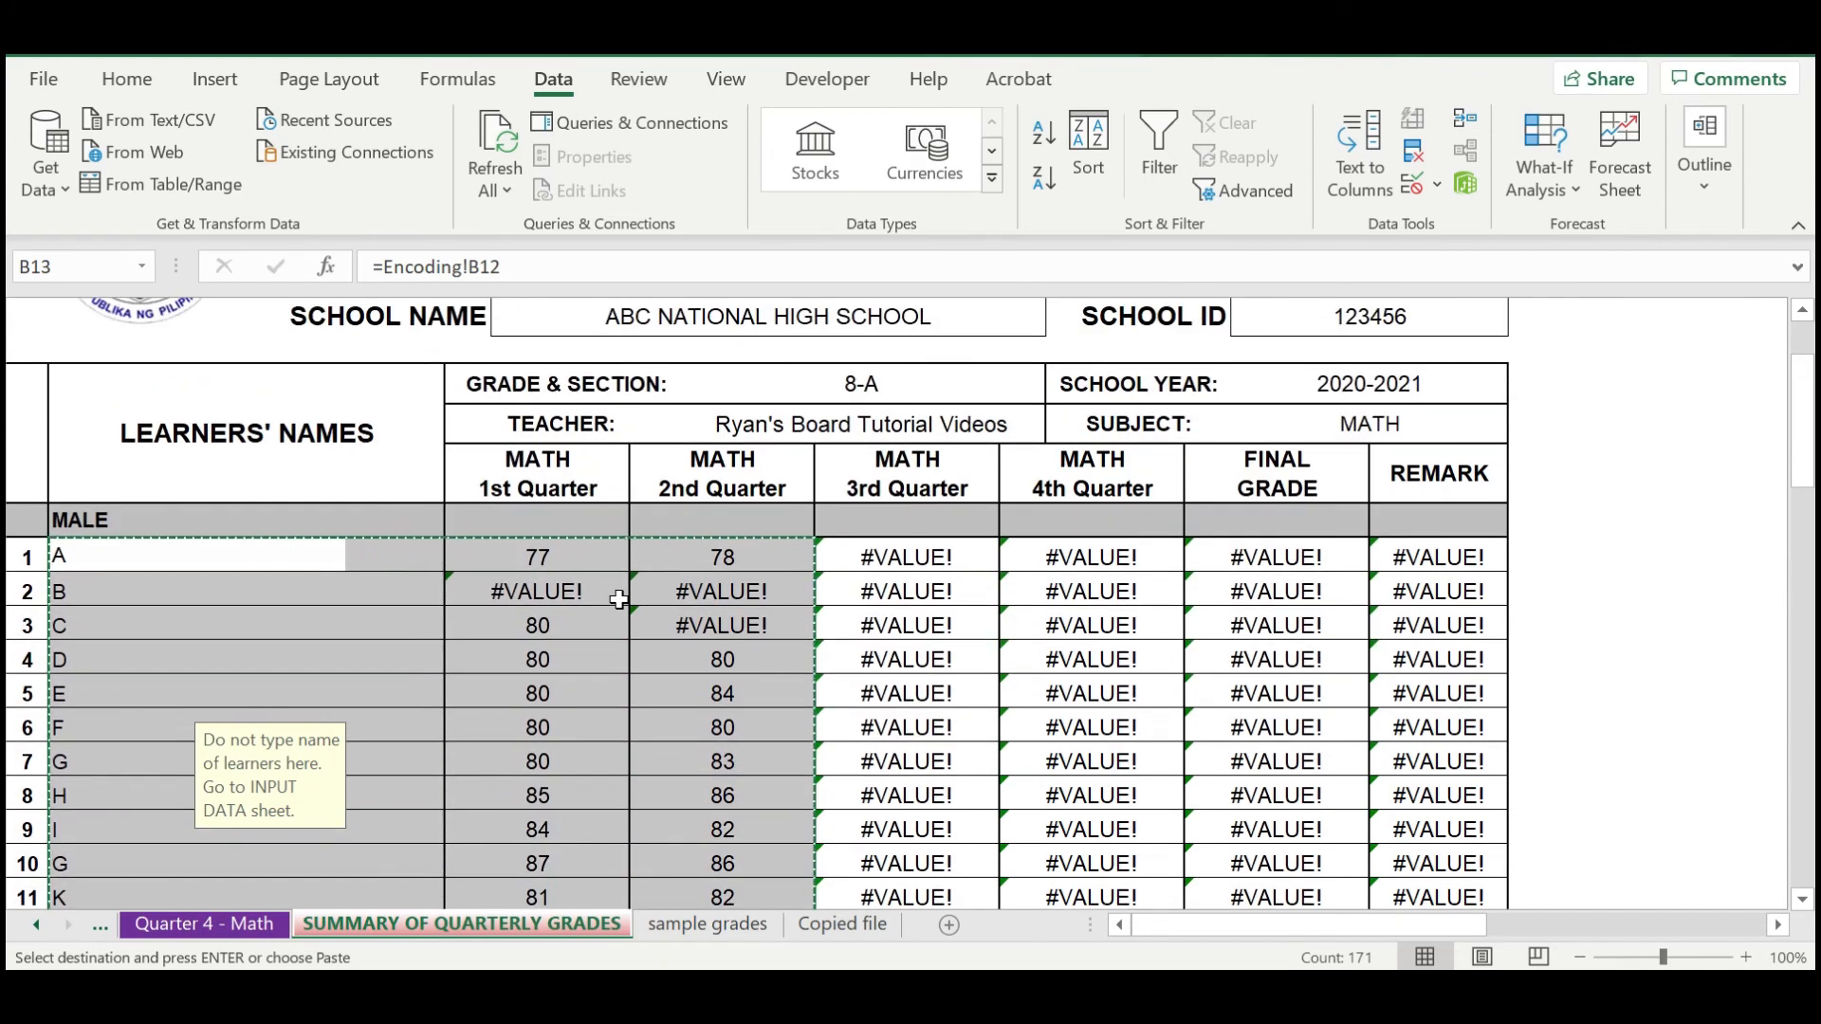
right_click(709, 577)
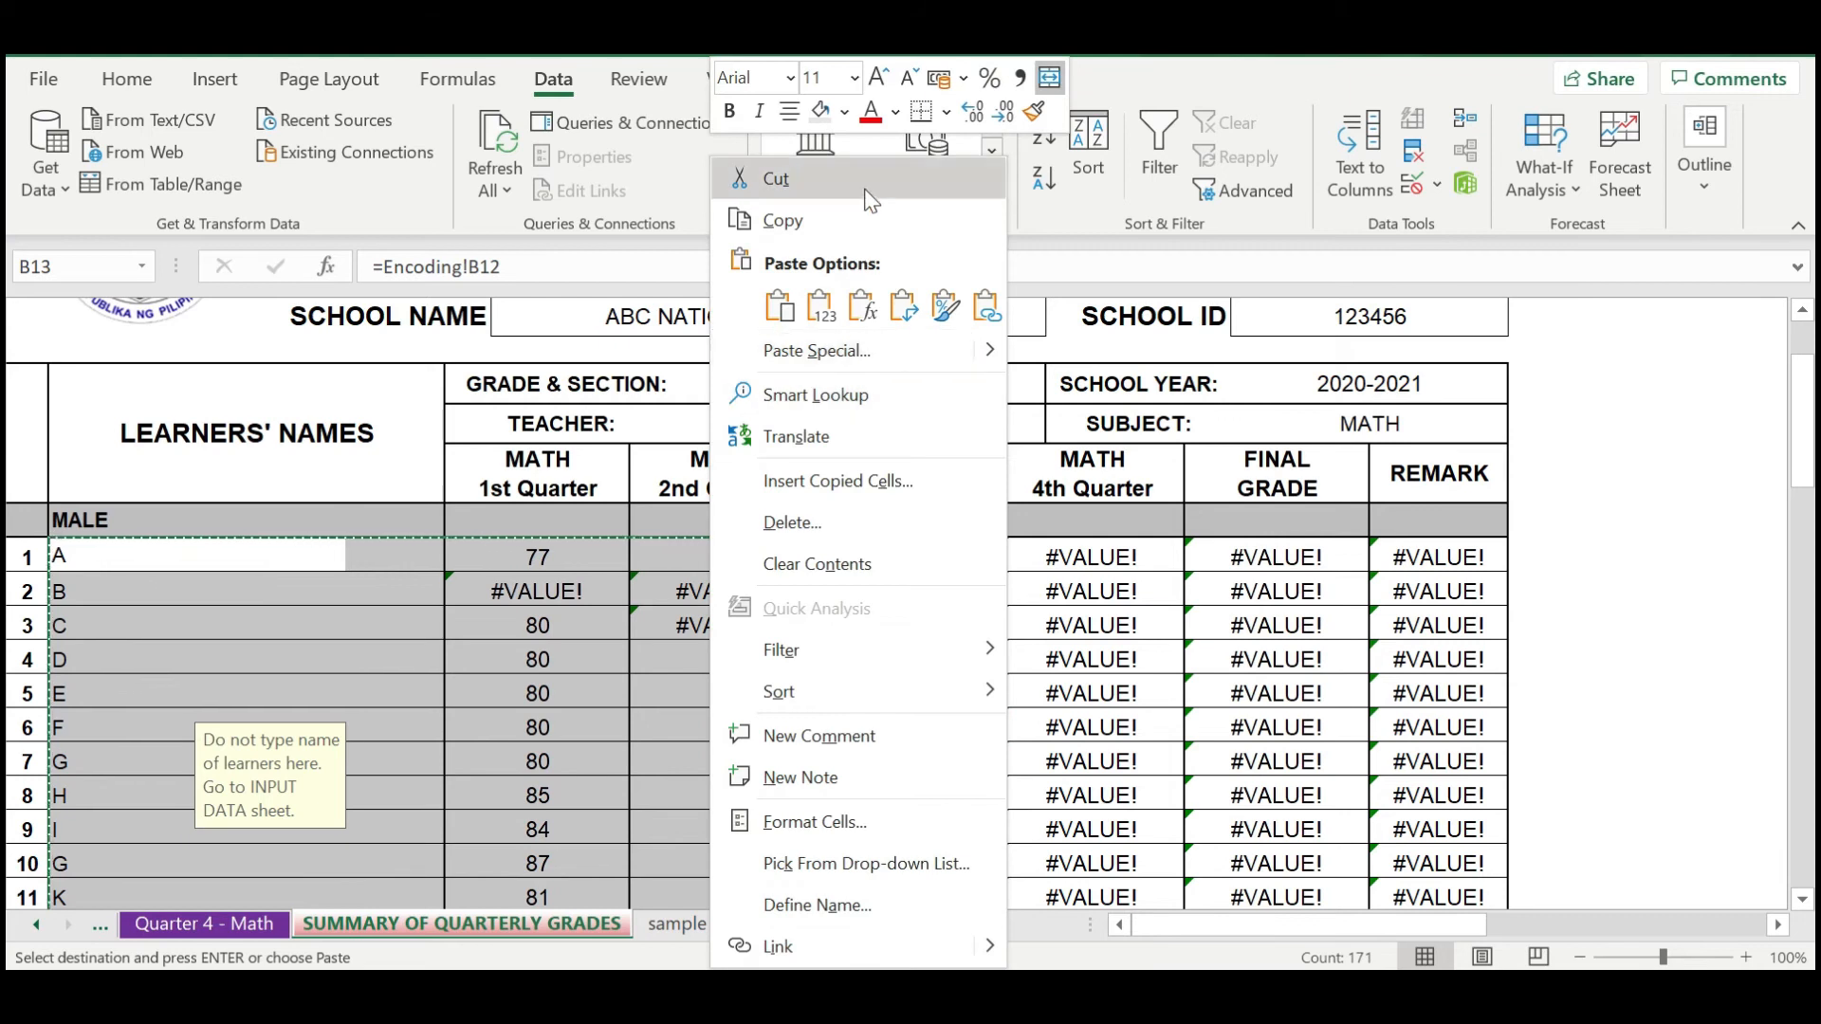
click(847, 229)
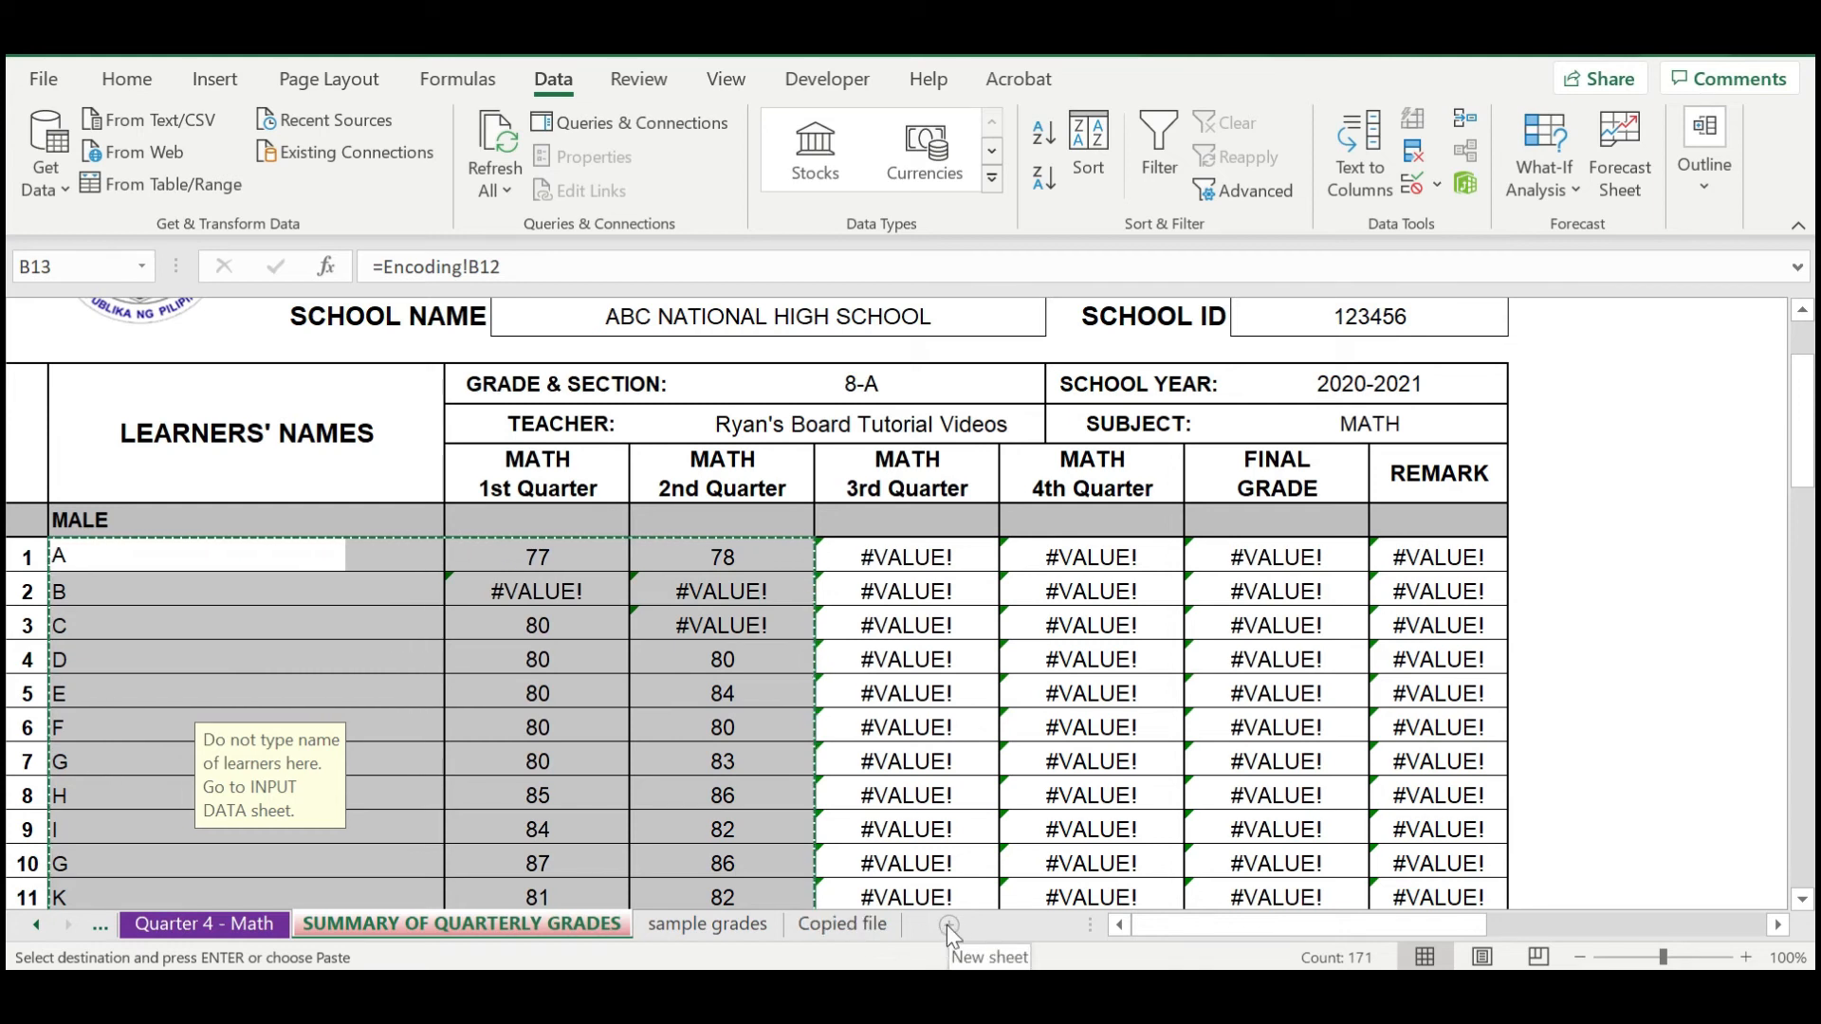
Paste the copied names and grades as values only into the Copied file sheet, starting at cell B2.
click(884, 926)
click(759, 612)
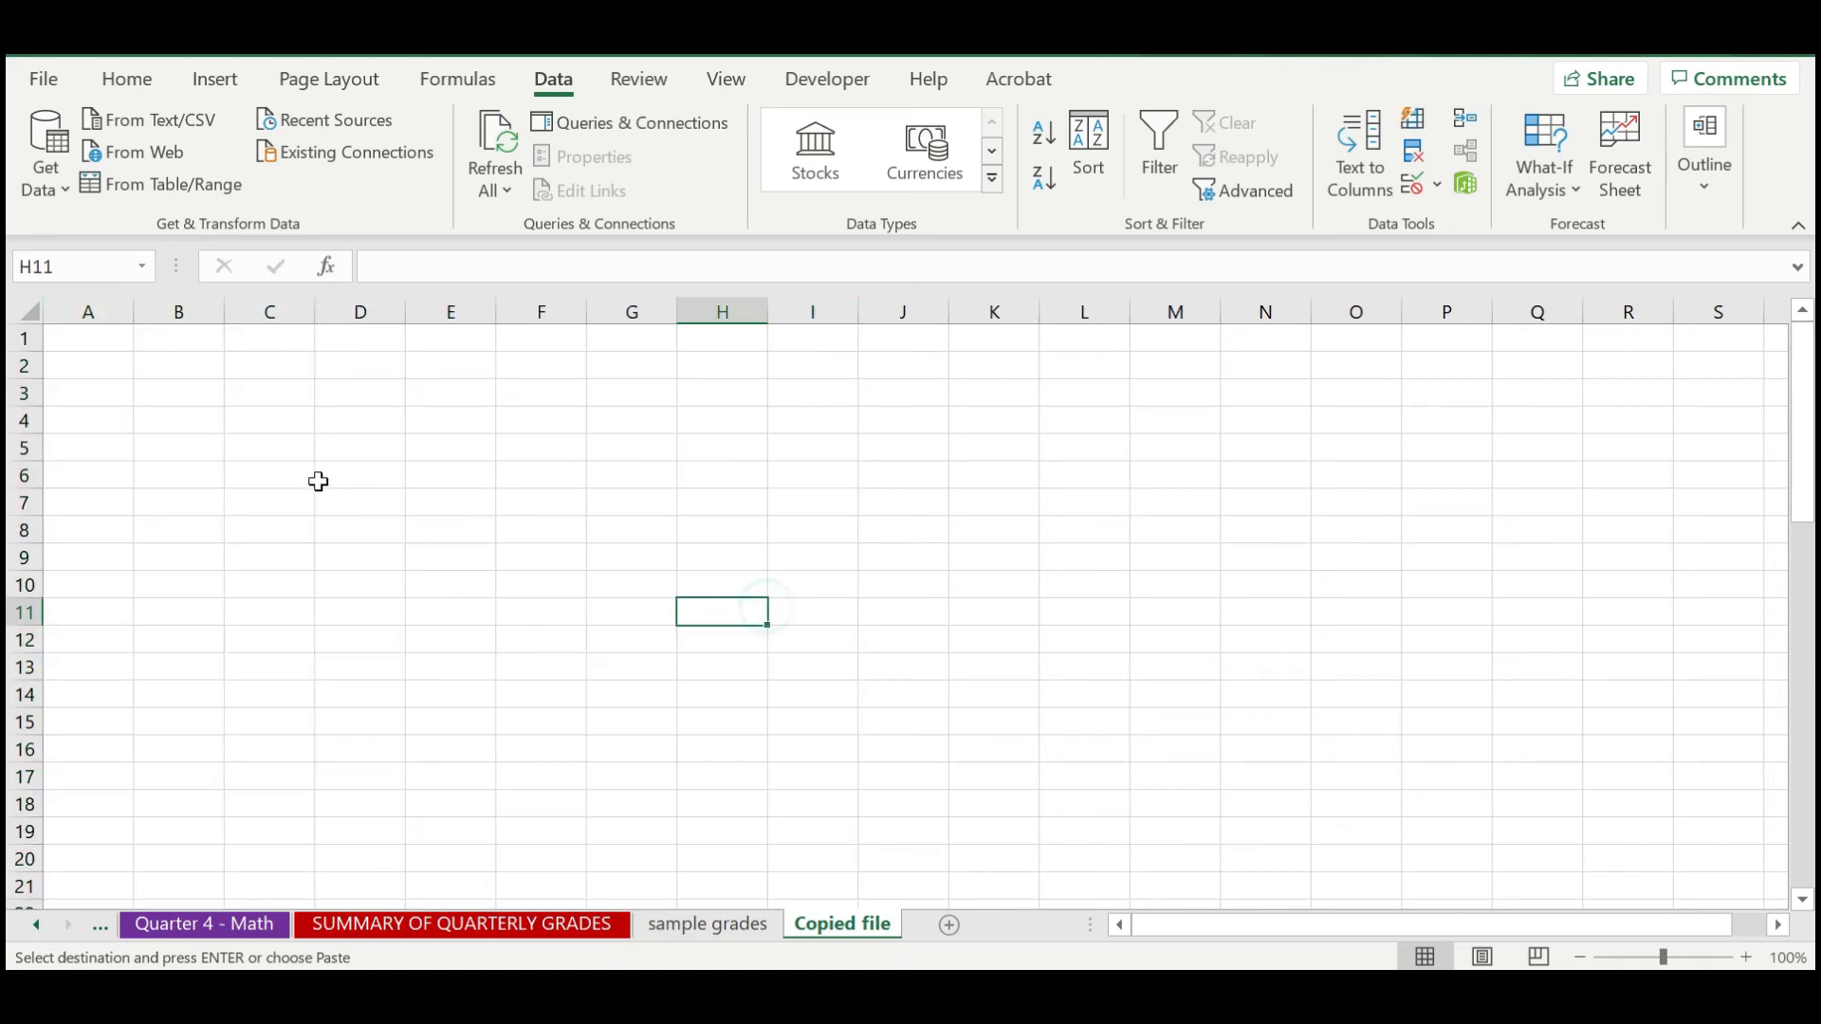
click(193, 371)
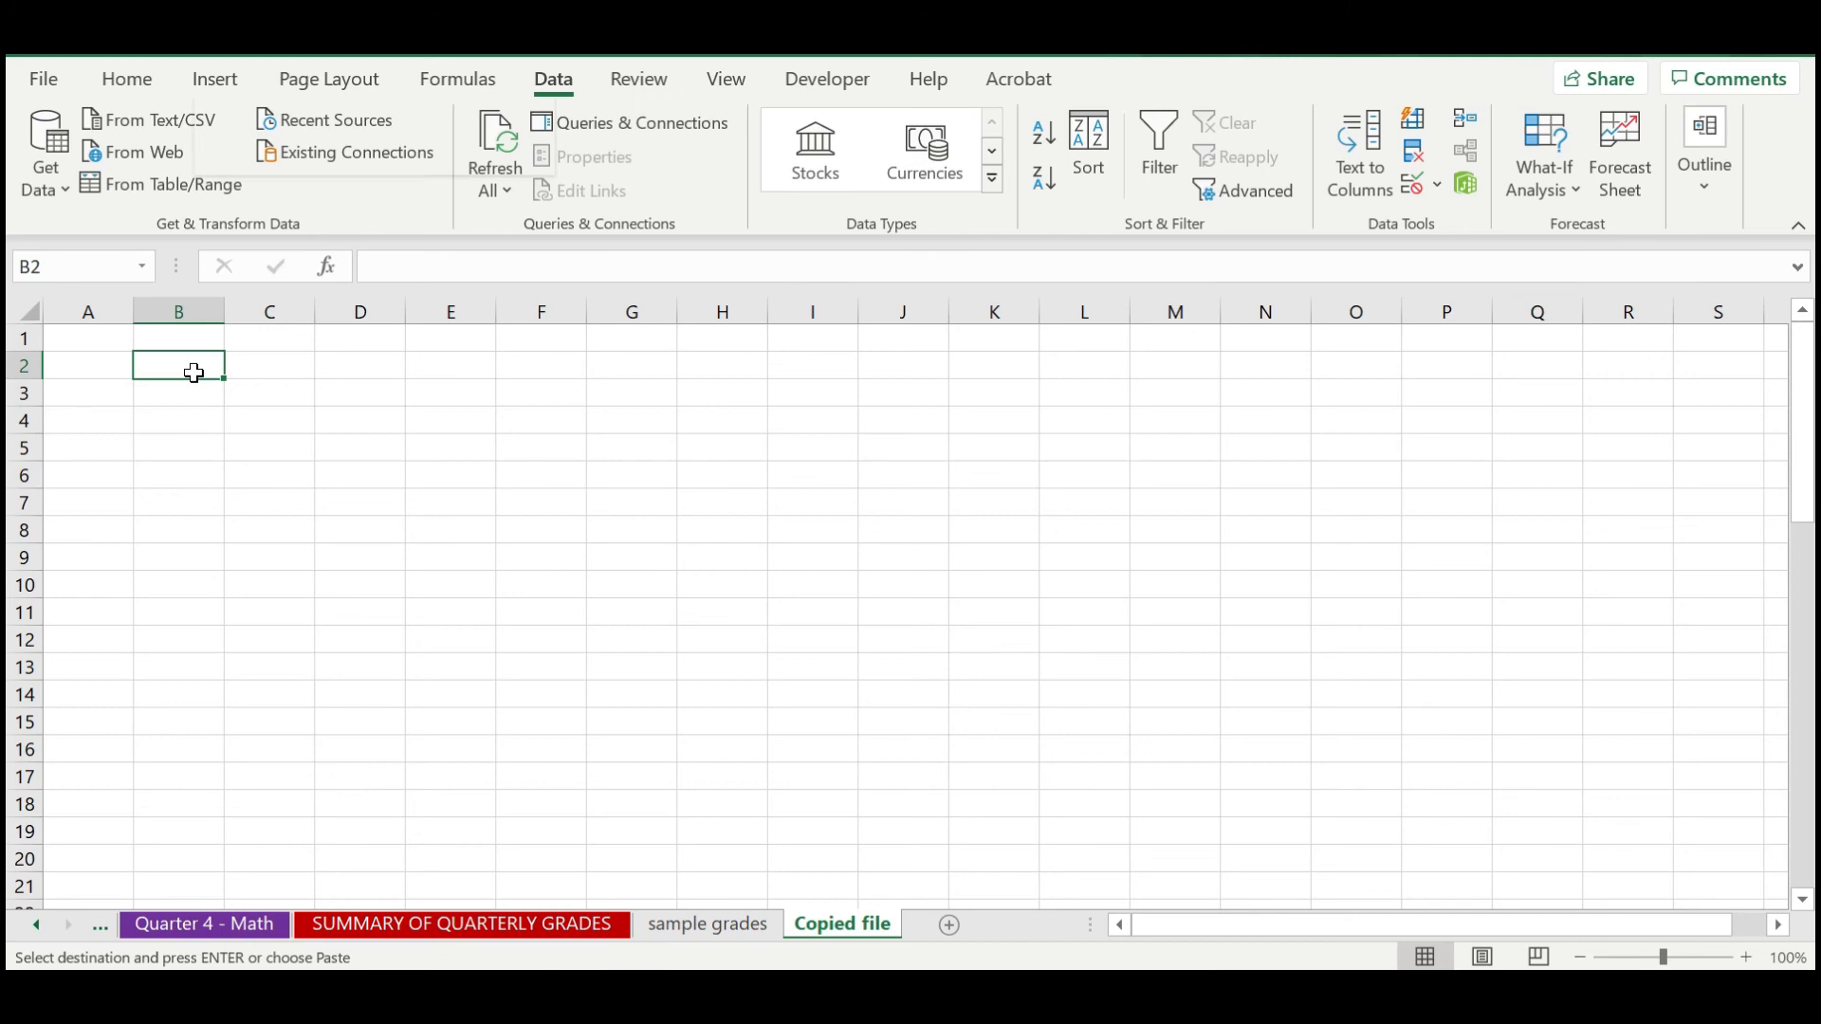
right_click(193, 373)
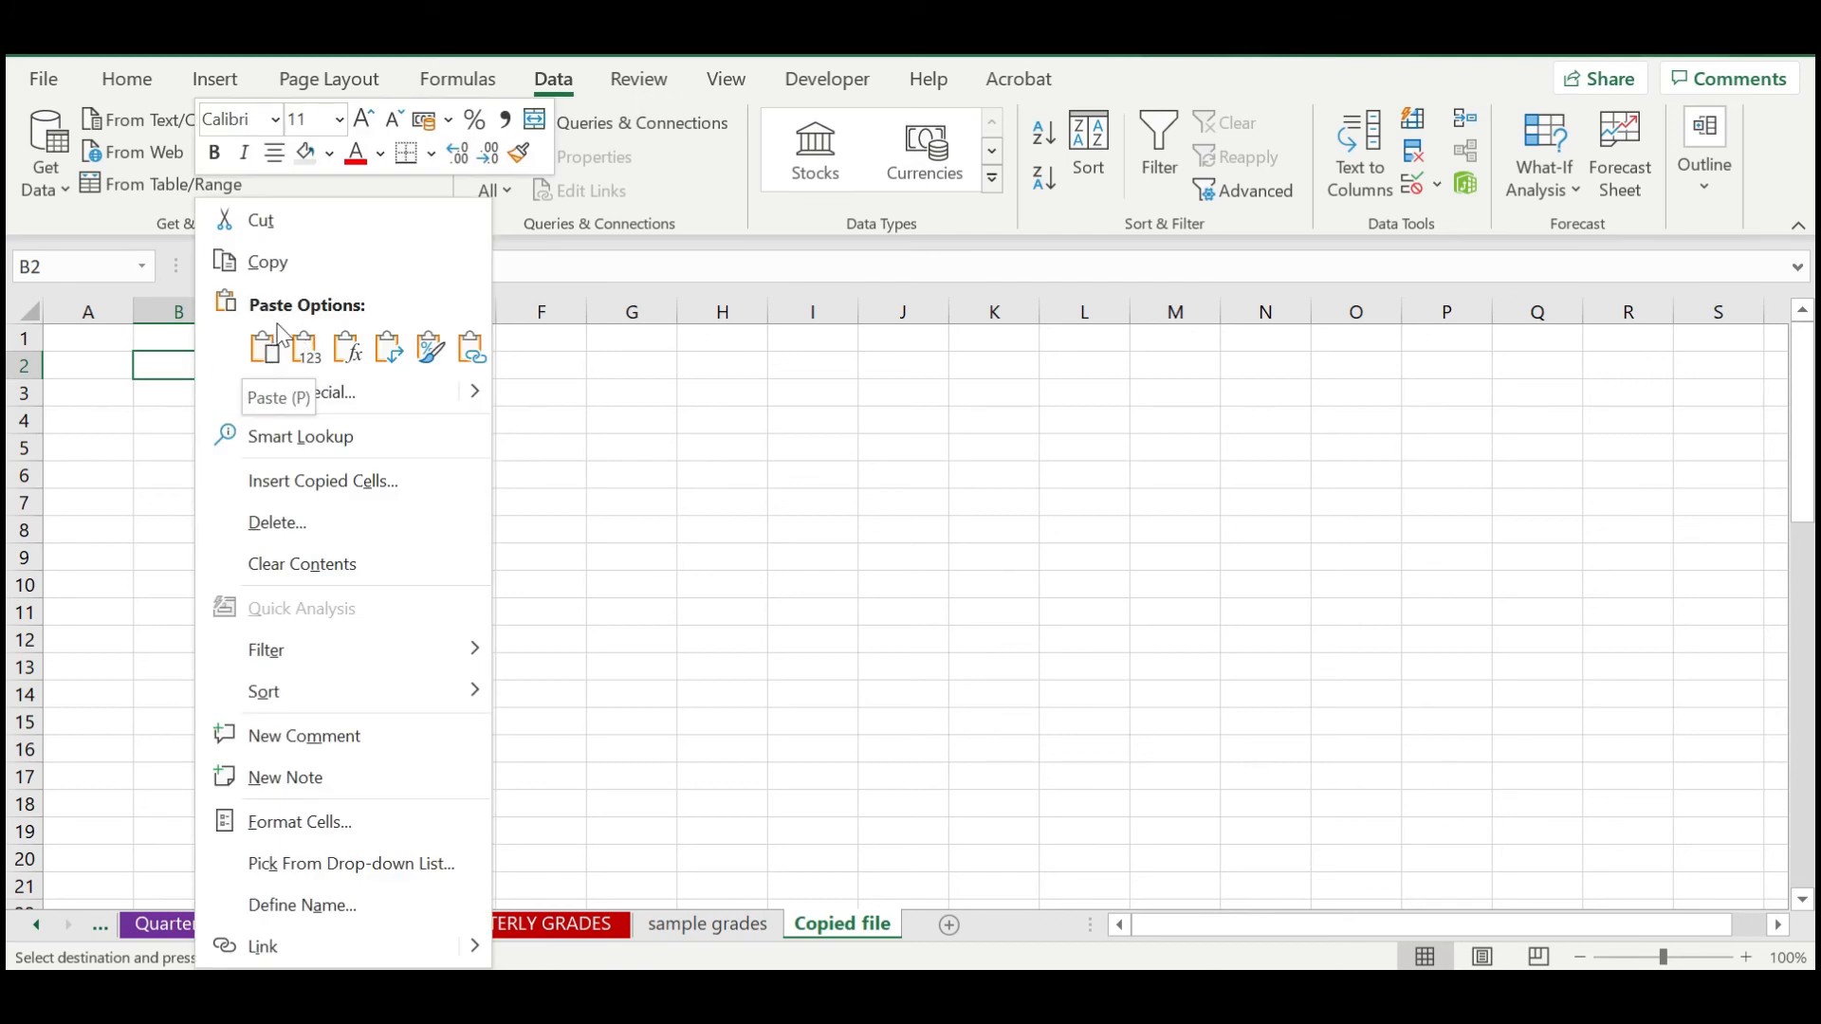
click(313, 359)
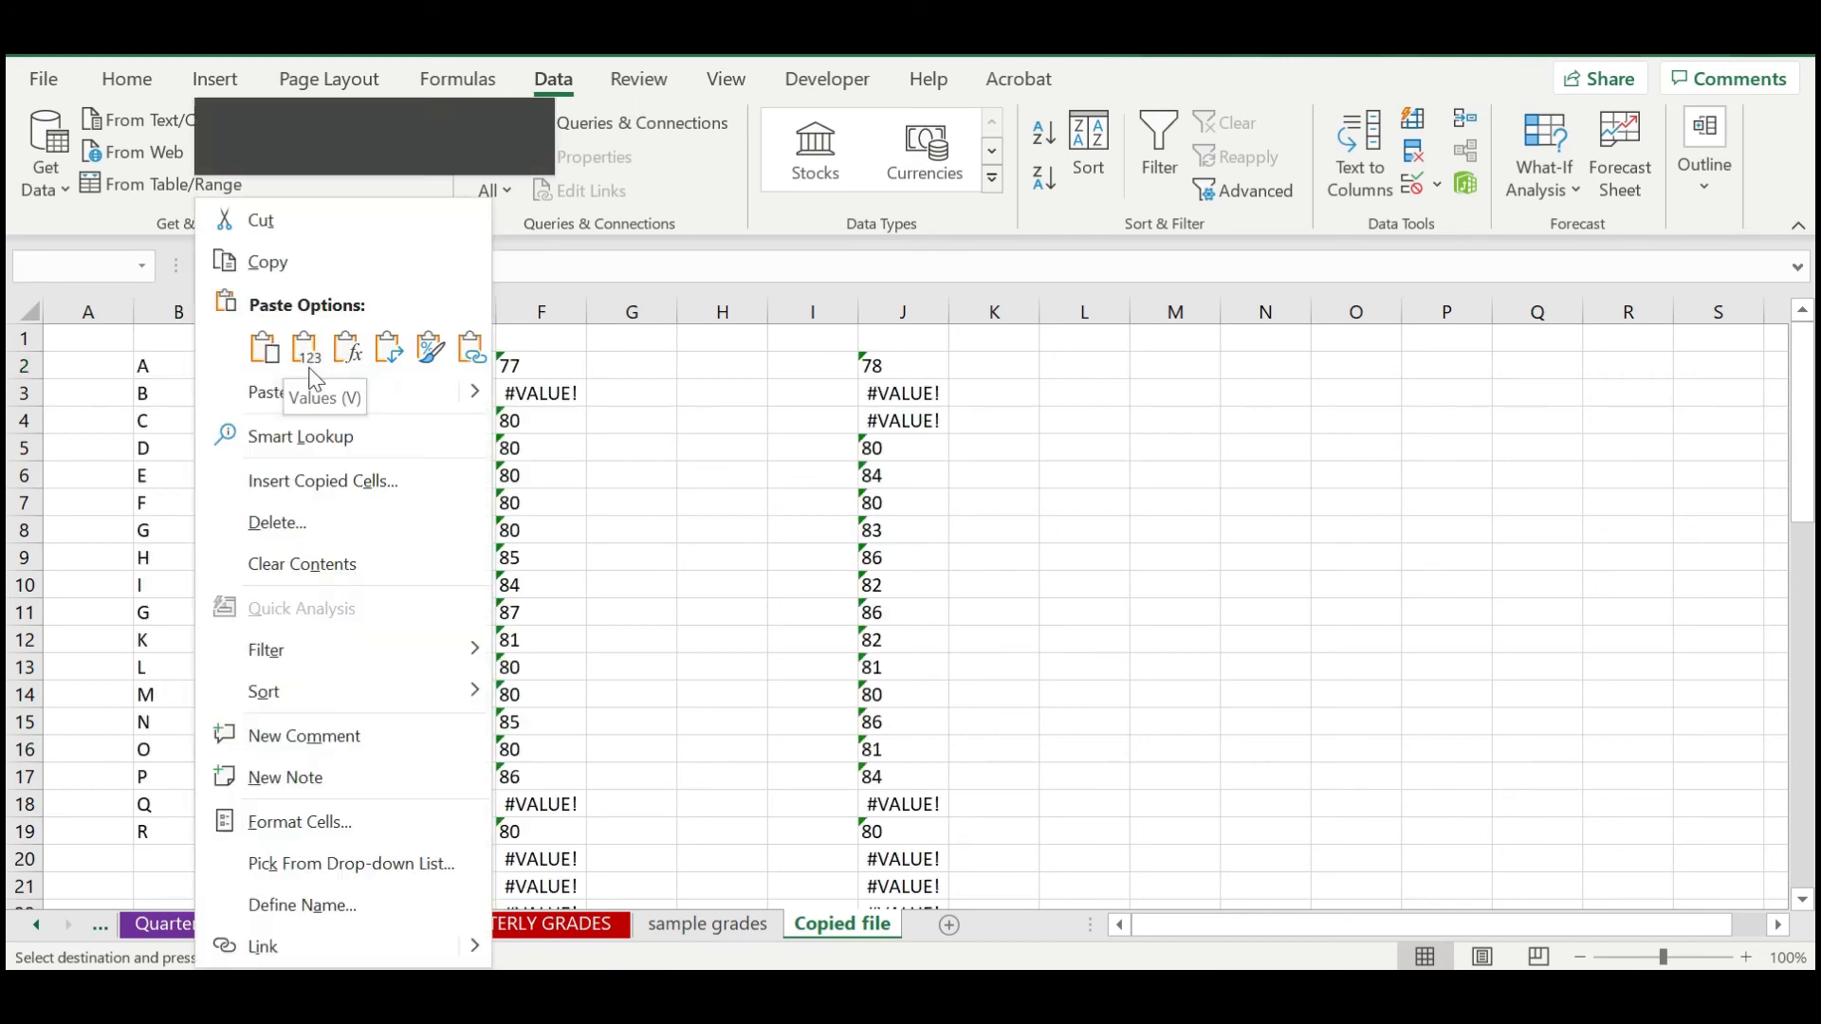
click(311, 365)
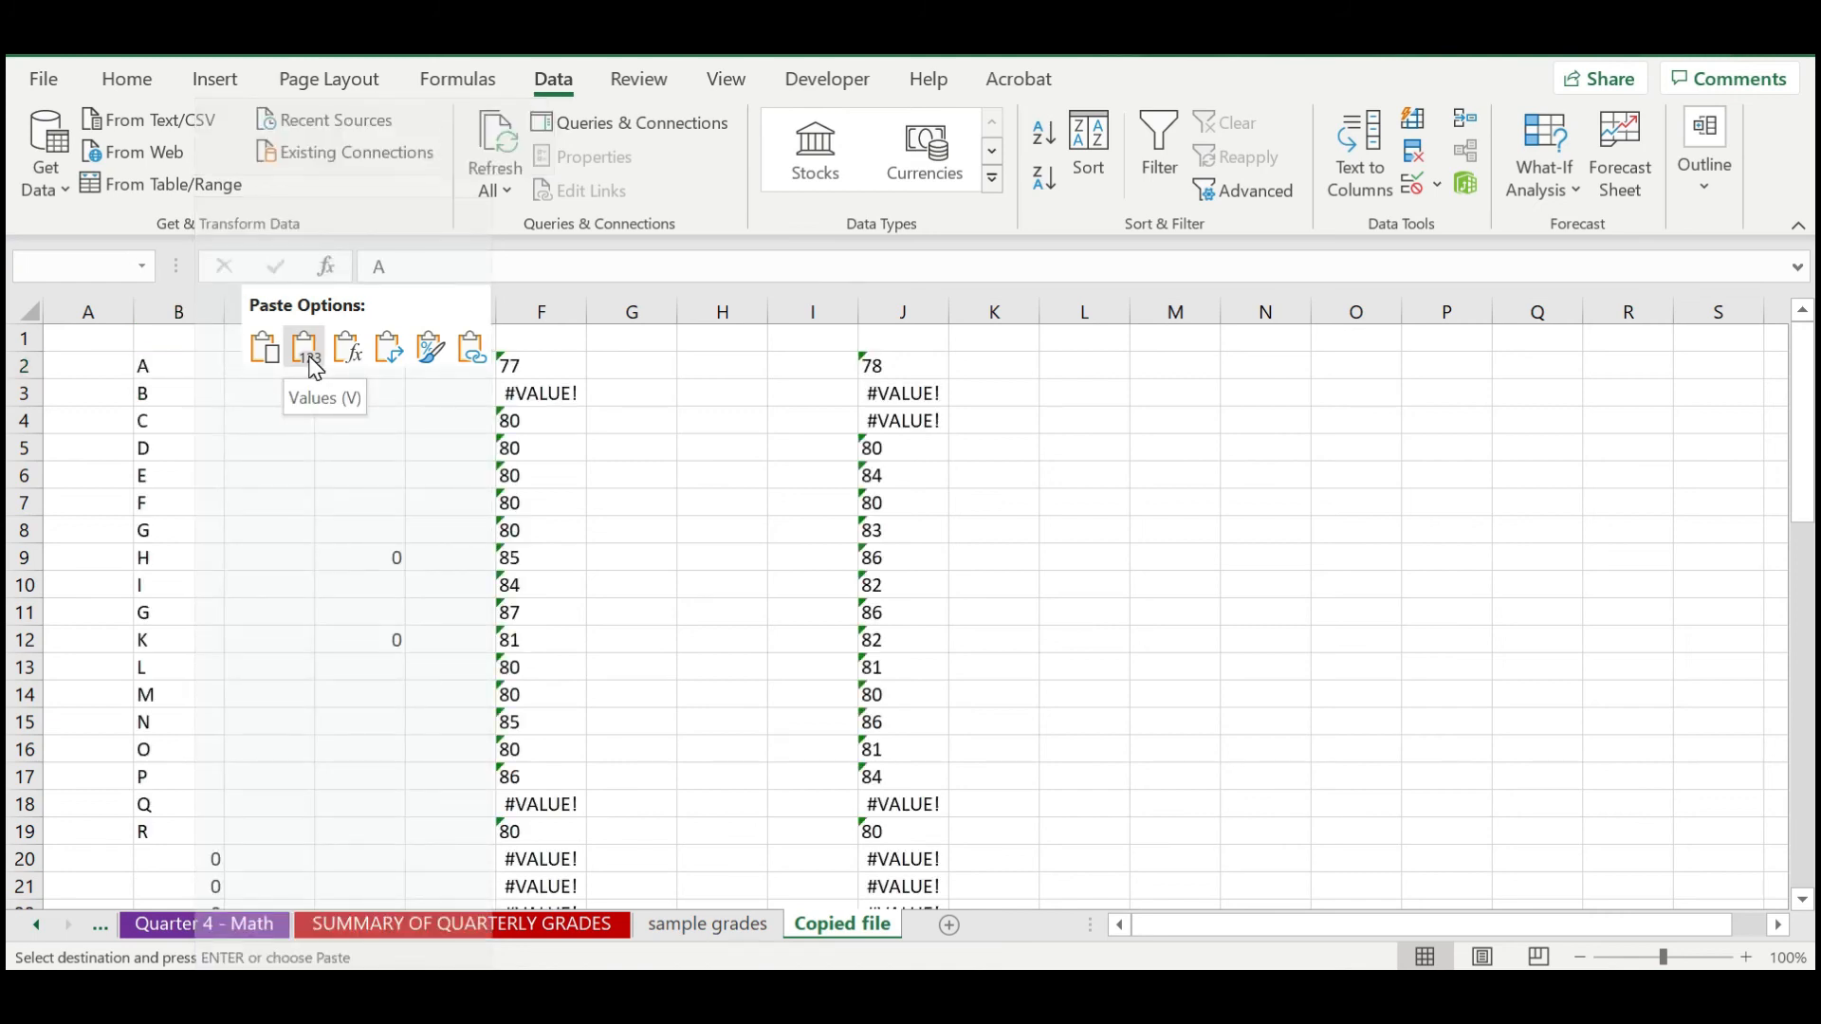
click(305, 352)
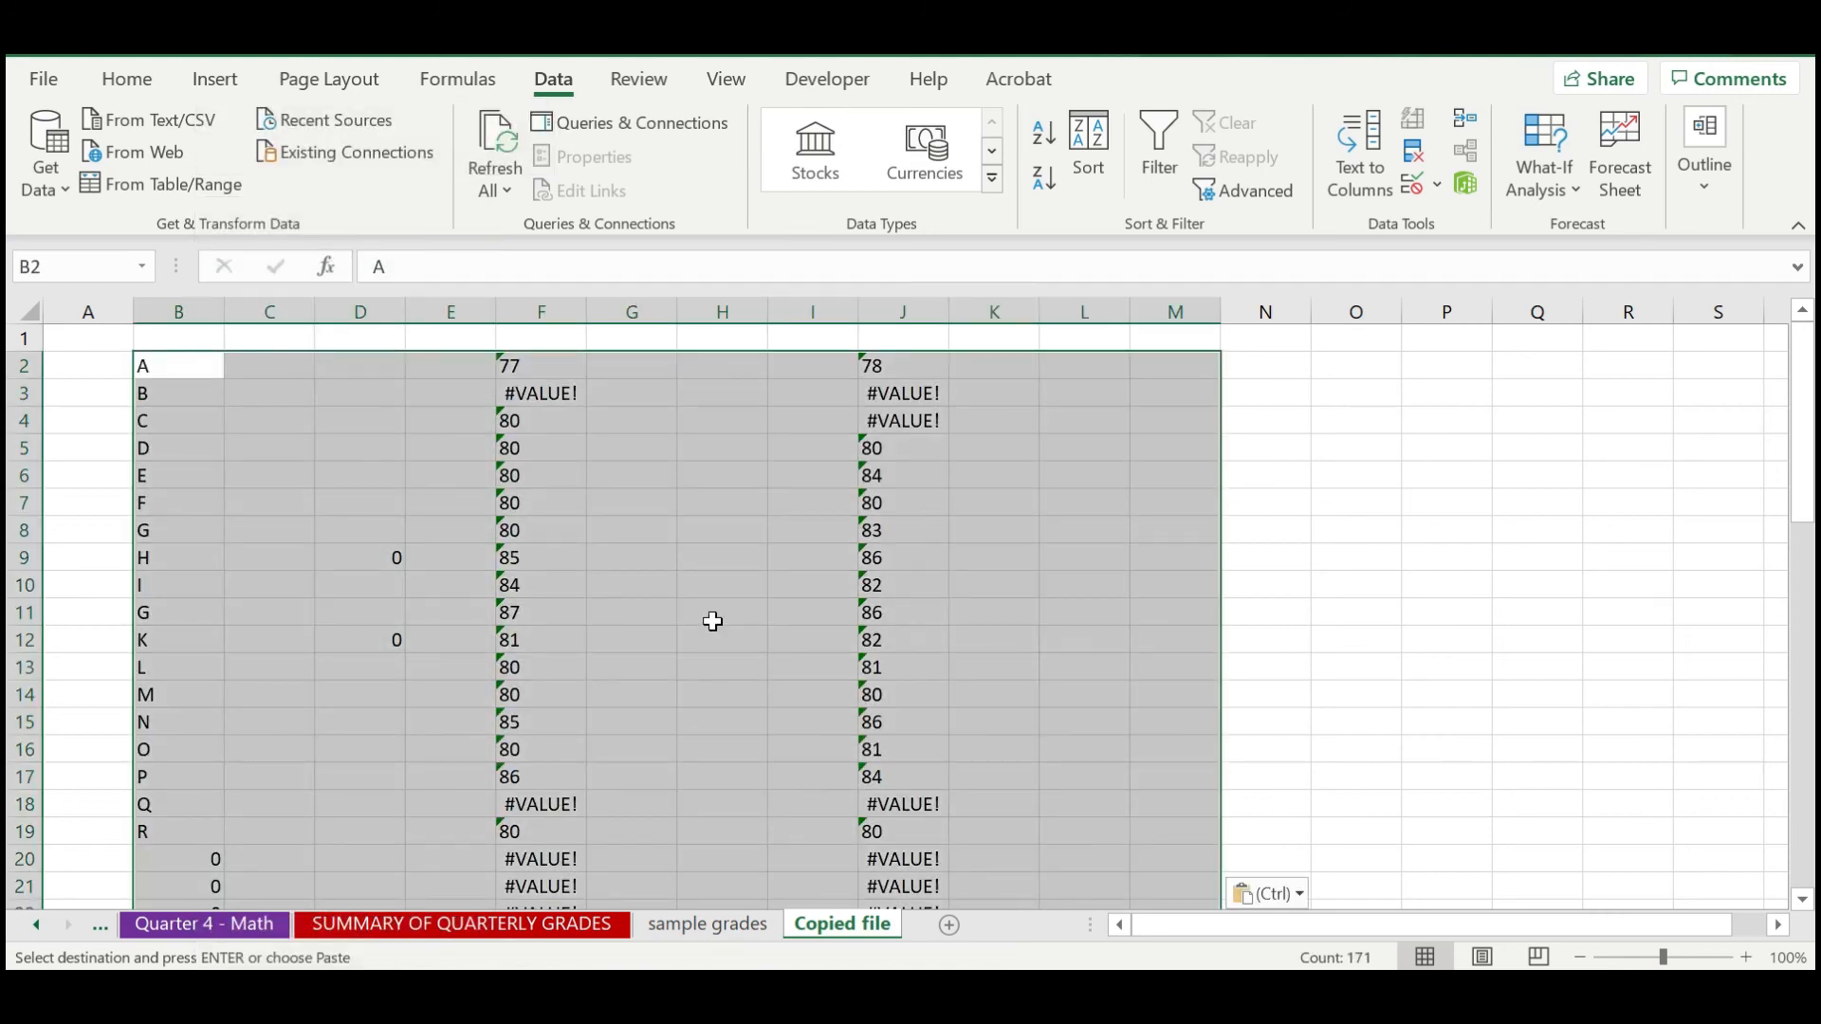
click(785, 610)
Delete the surplus columns C:E after the names and D:F between the two grade columns.
drag(289, 313, 423, 310)
right_click(423, 310)
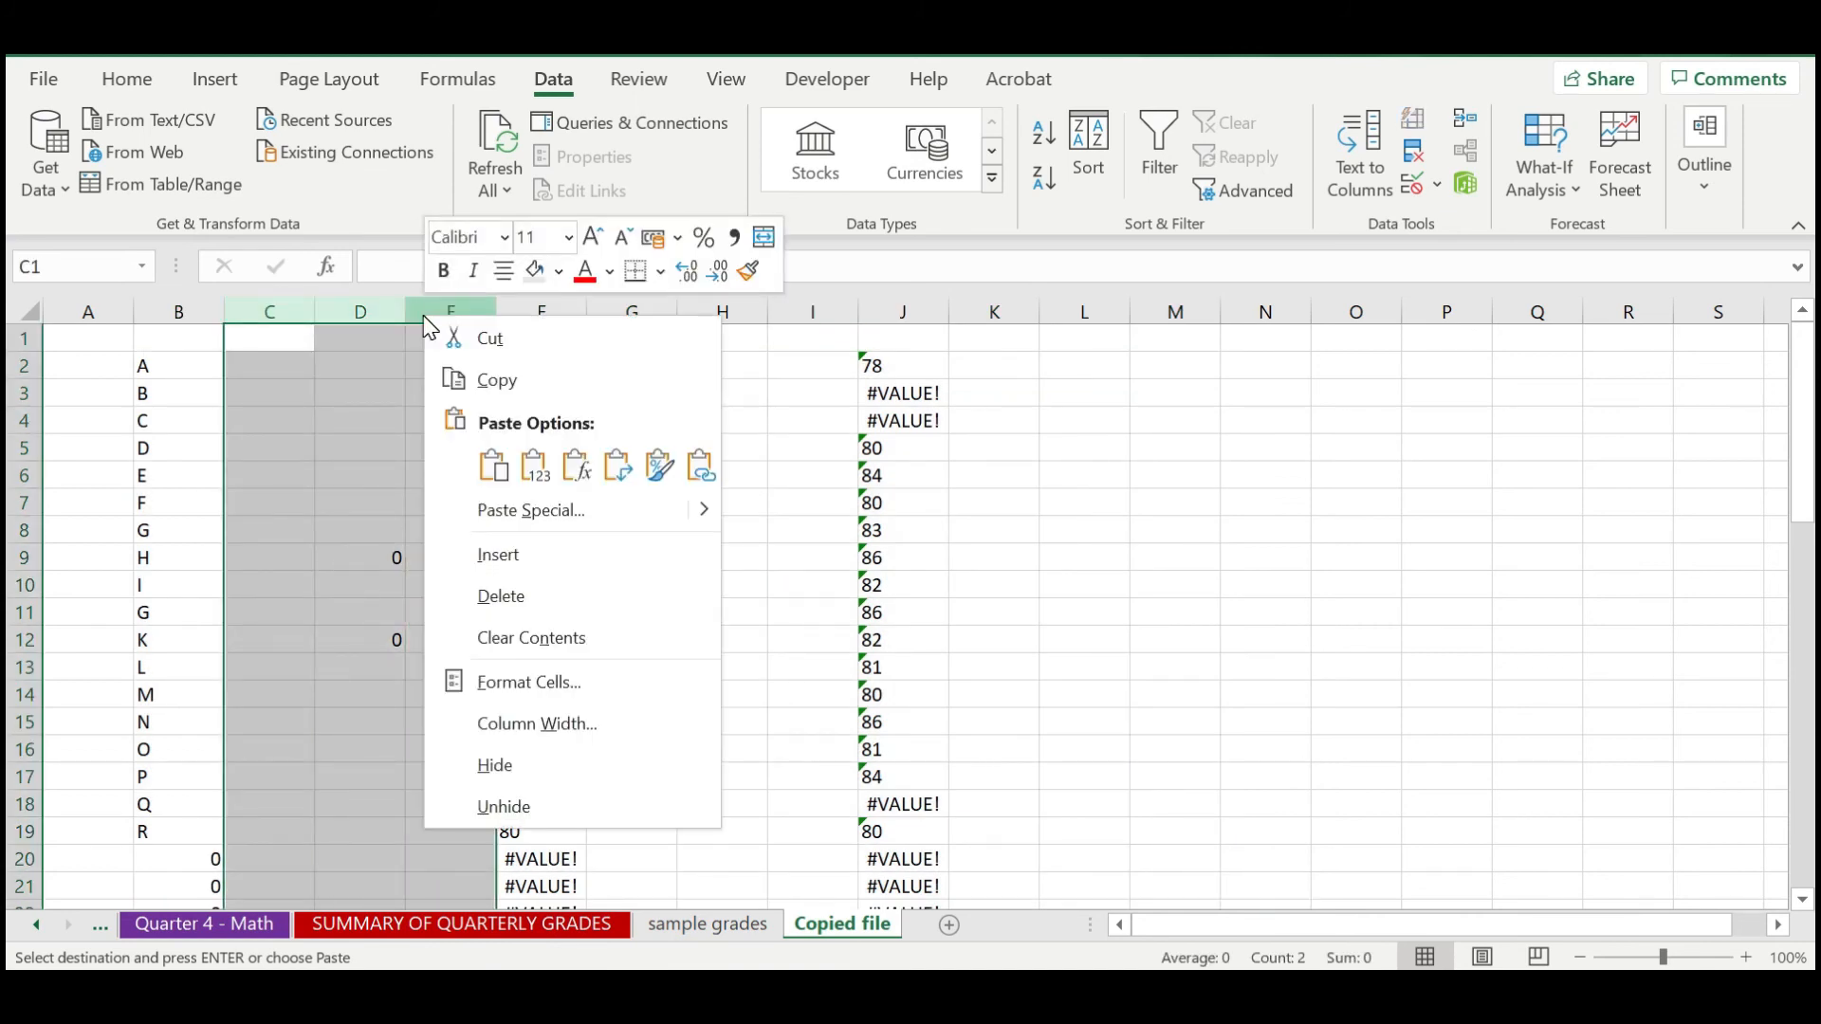
click(550, 600)
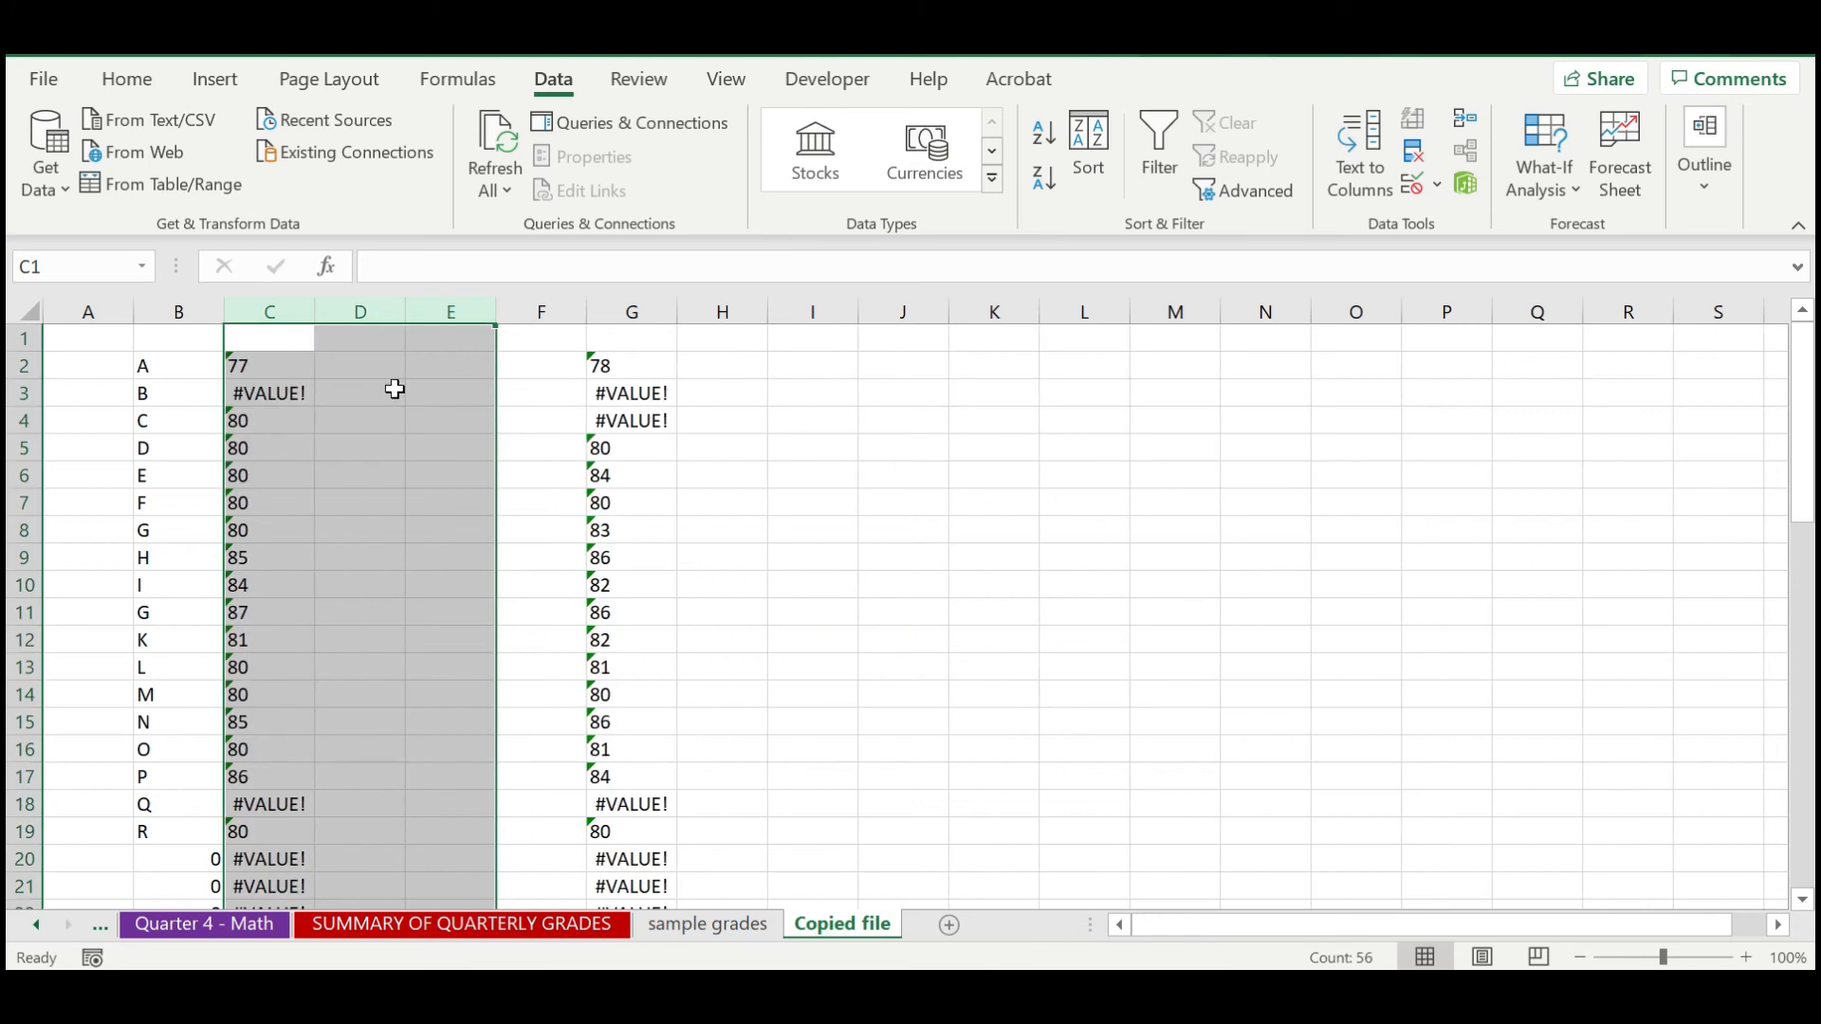
drag(405, 311, 518, 300)
key(ctrl+z)
right_click(518, 301)
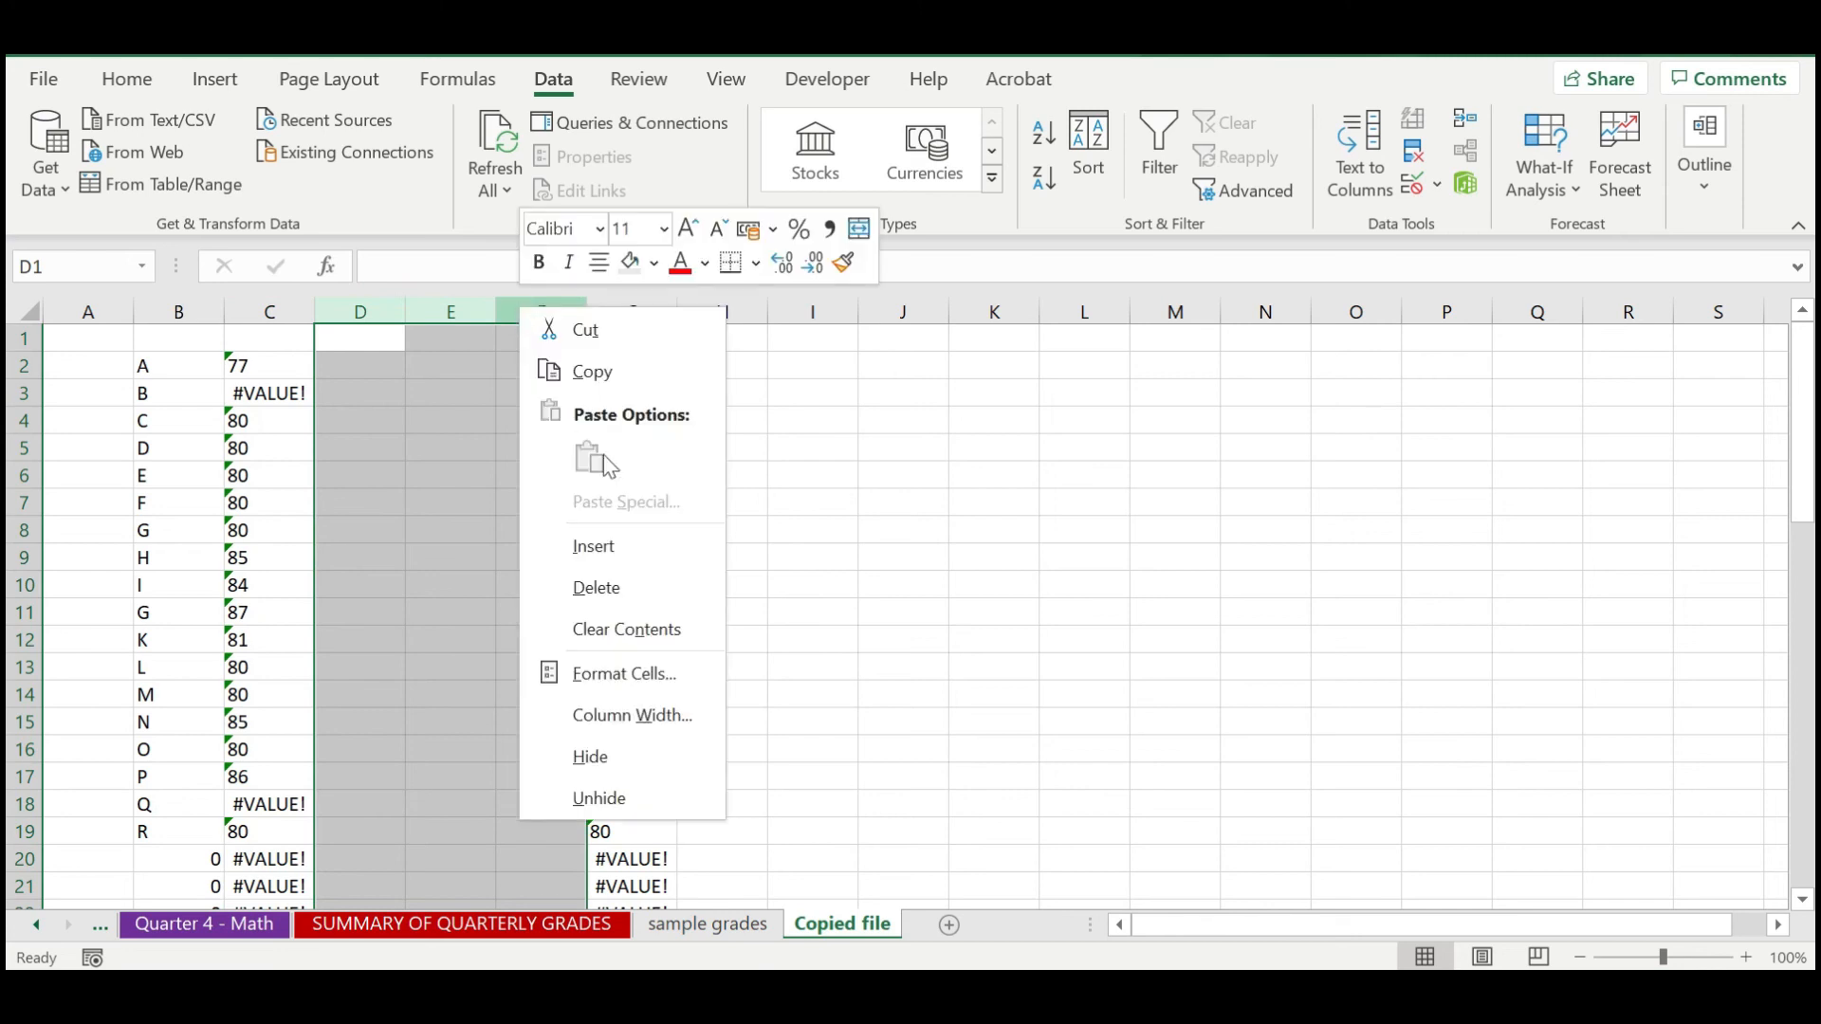
click(594, 586)
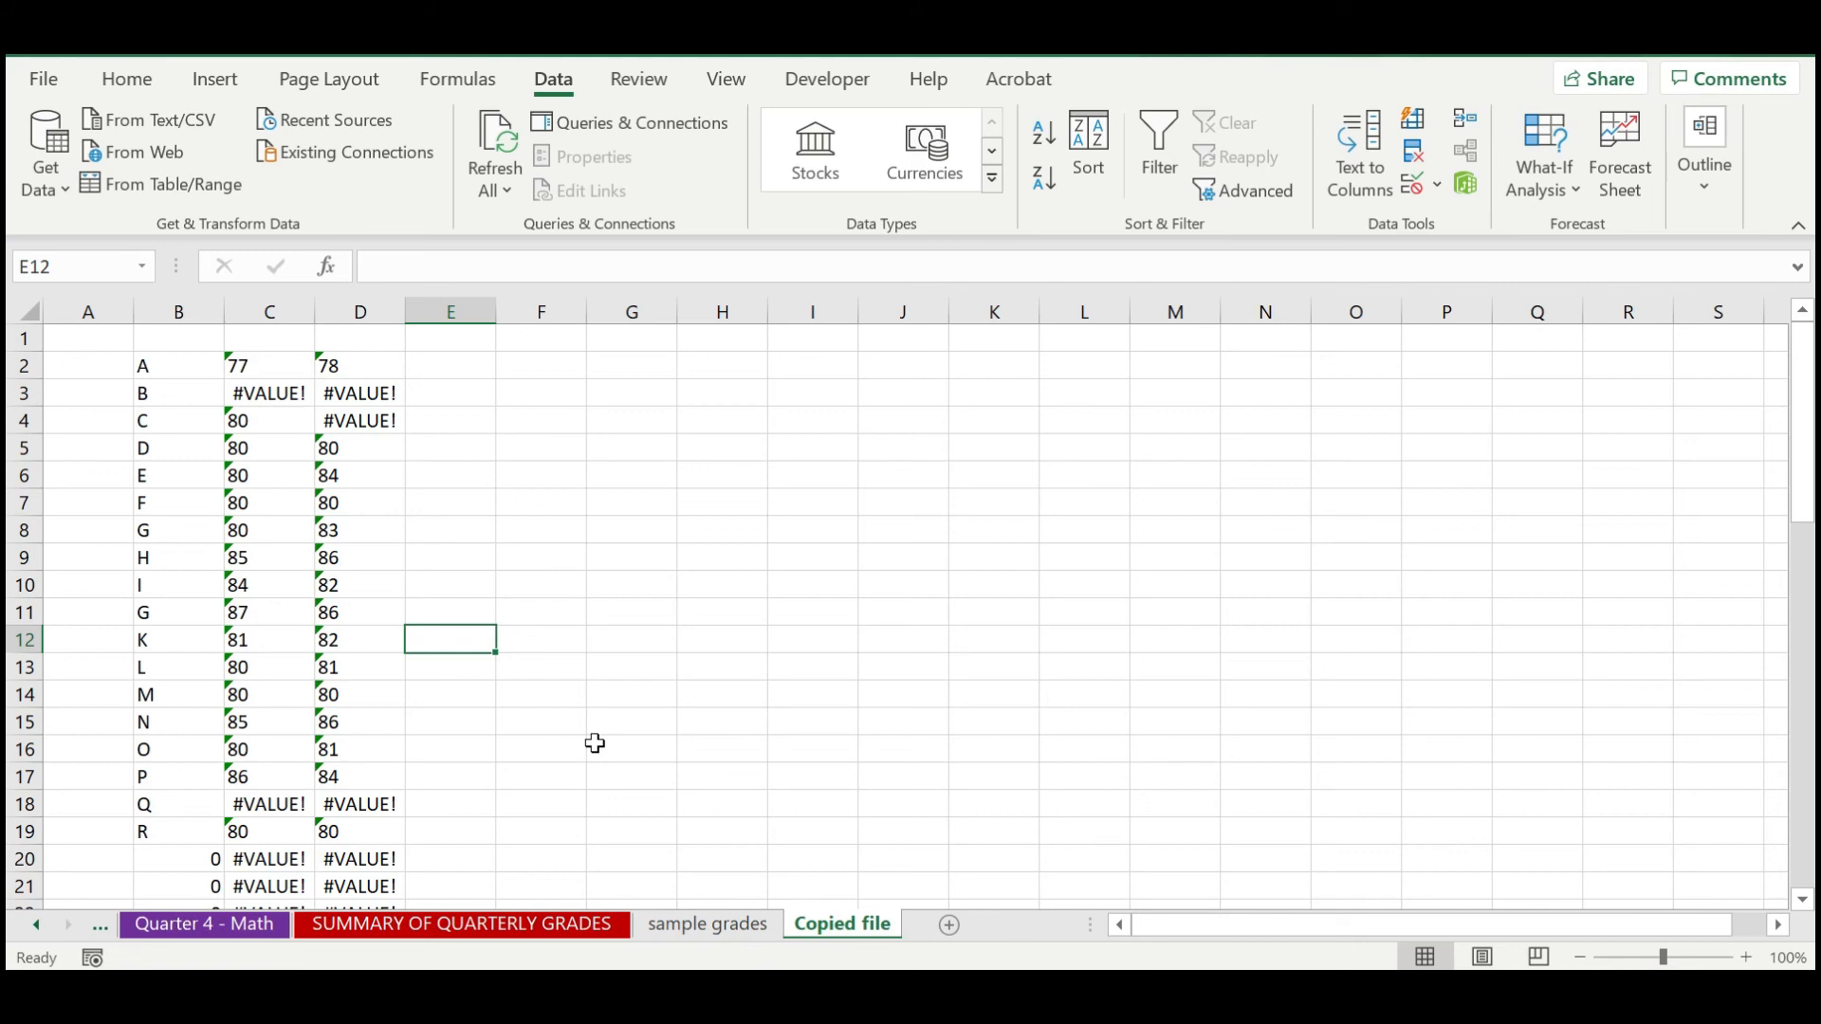
Delete rows 20 to 32, which hold the unused learner entries and the FEMALE heading.
scroll(594, 743, down, 2)
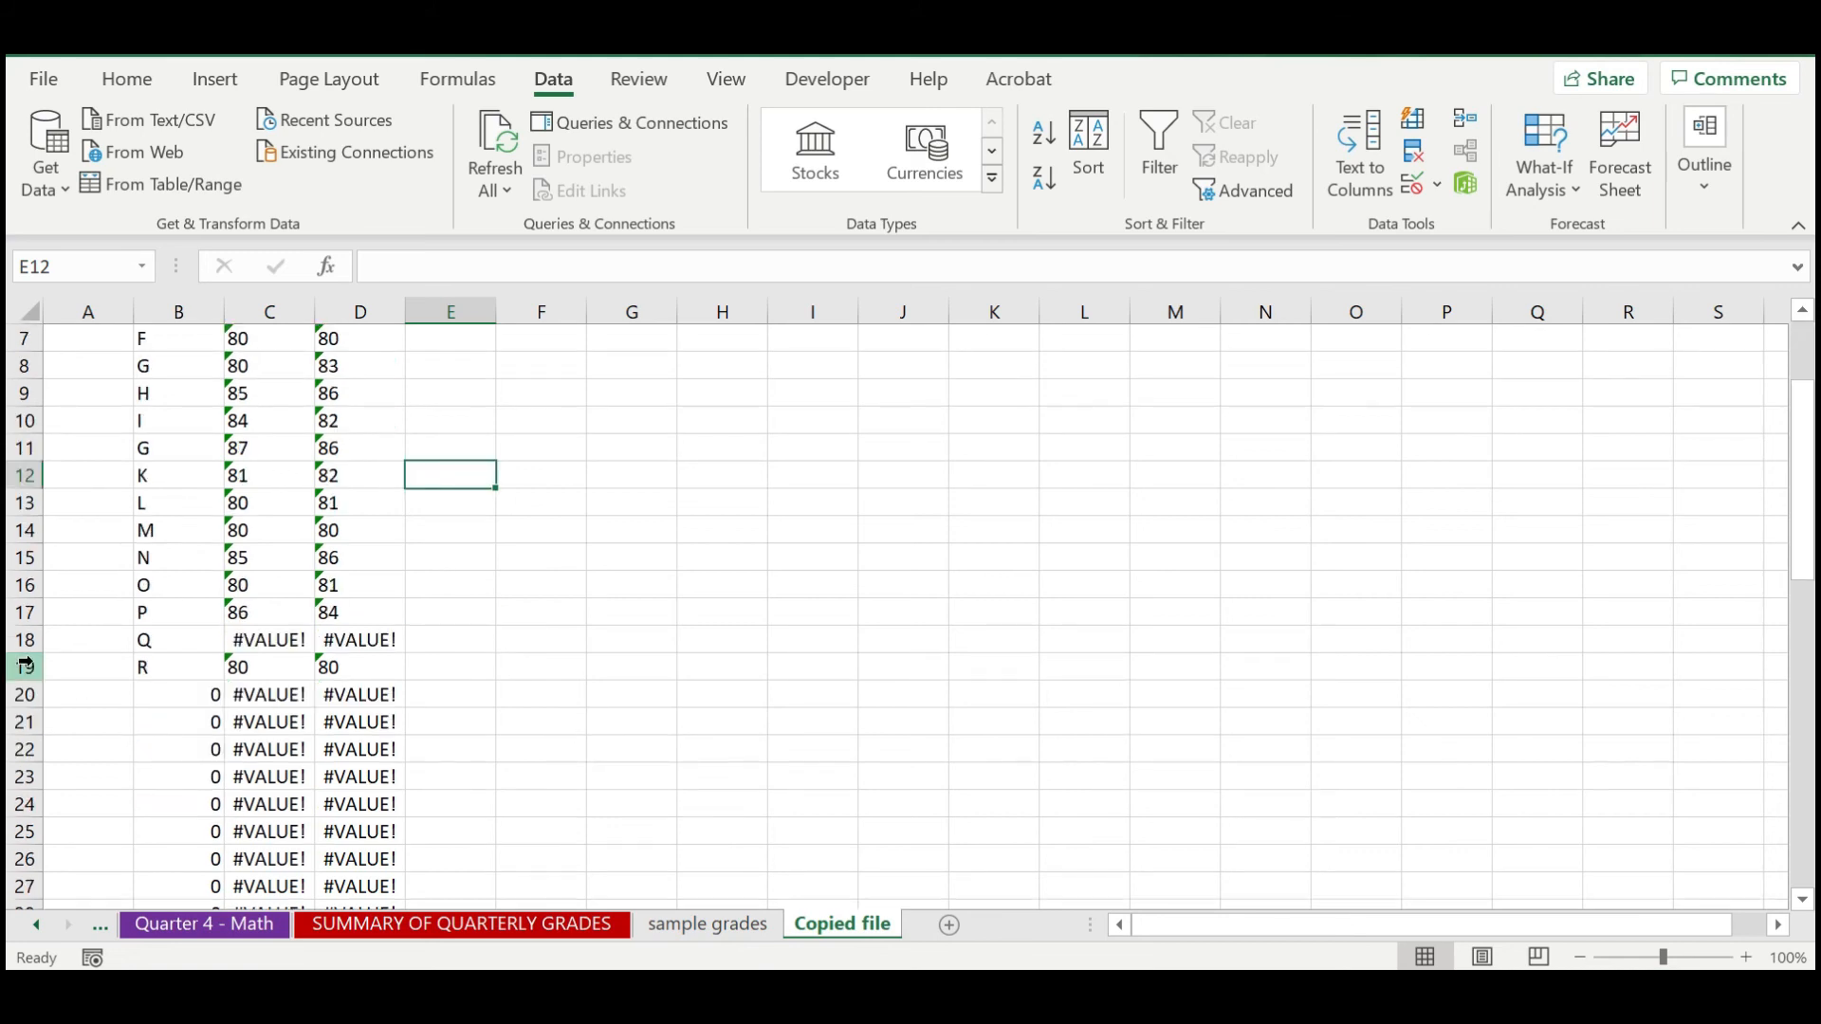
click(28, 694)
drag(29, 694, 34, 612)
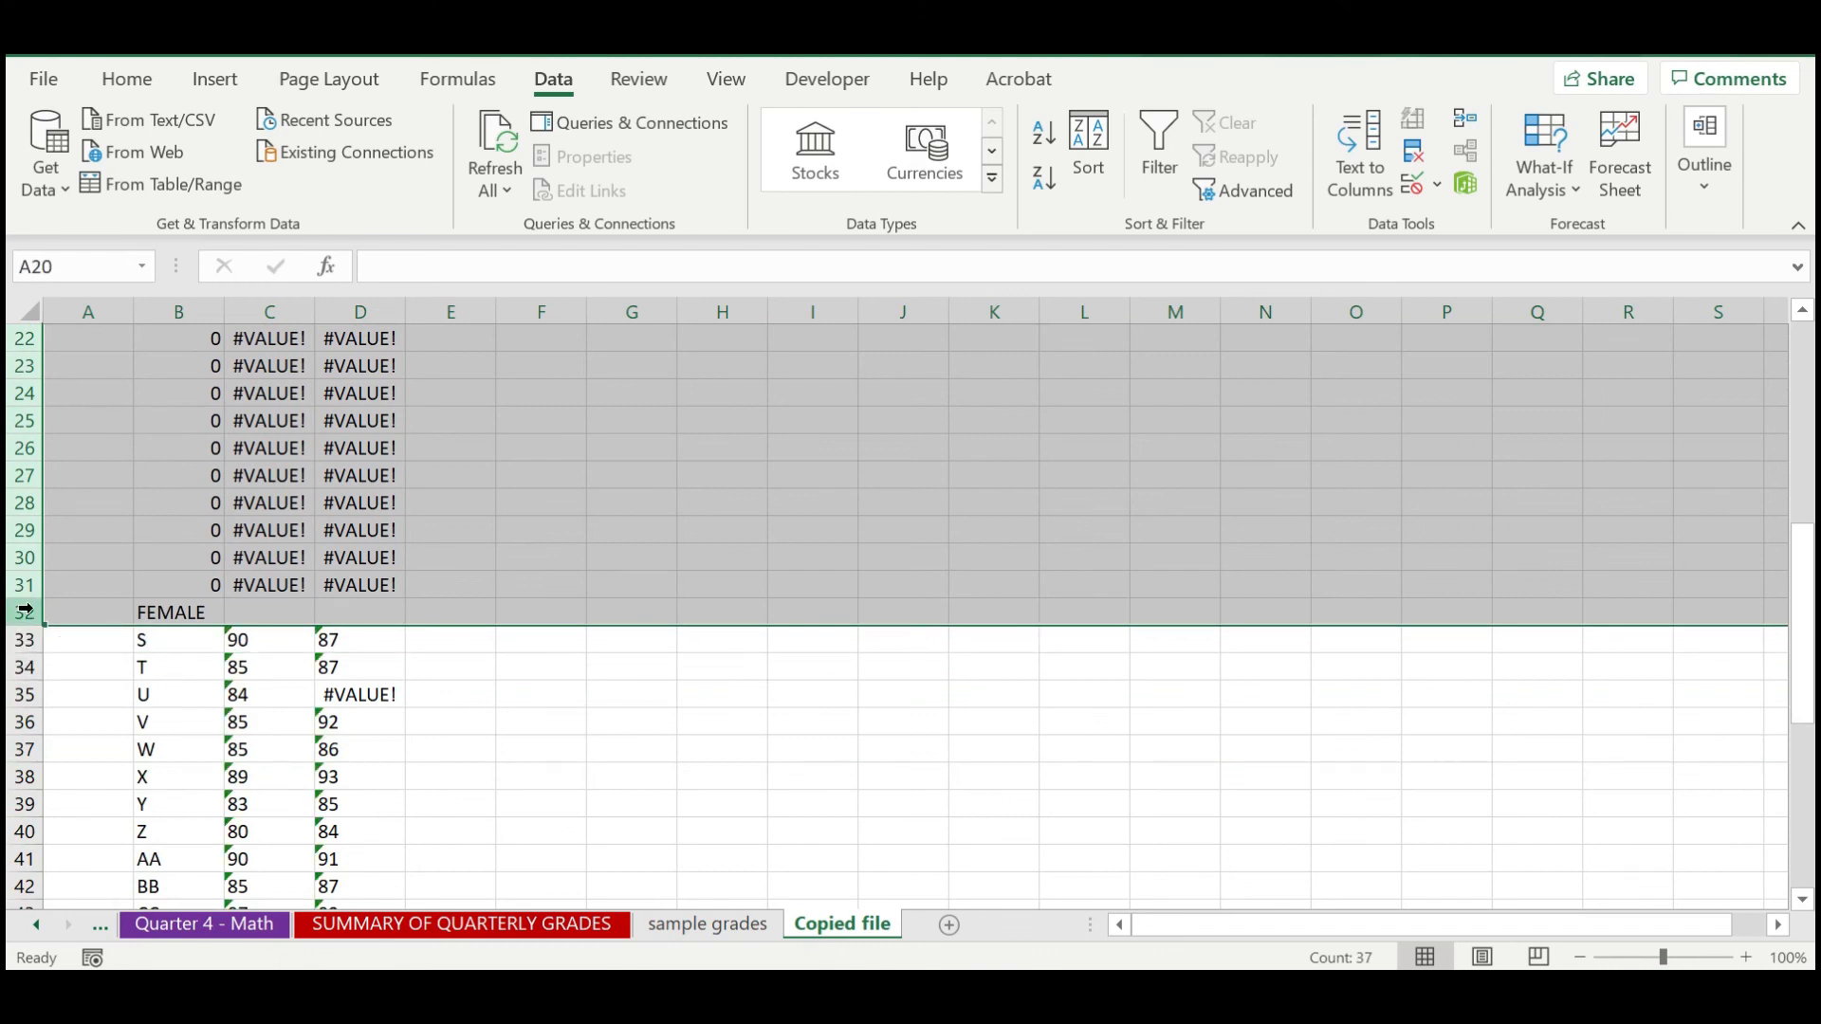
right_click(33, 612)
click(180, 372)
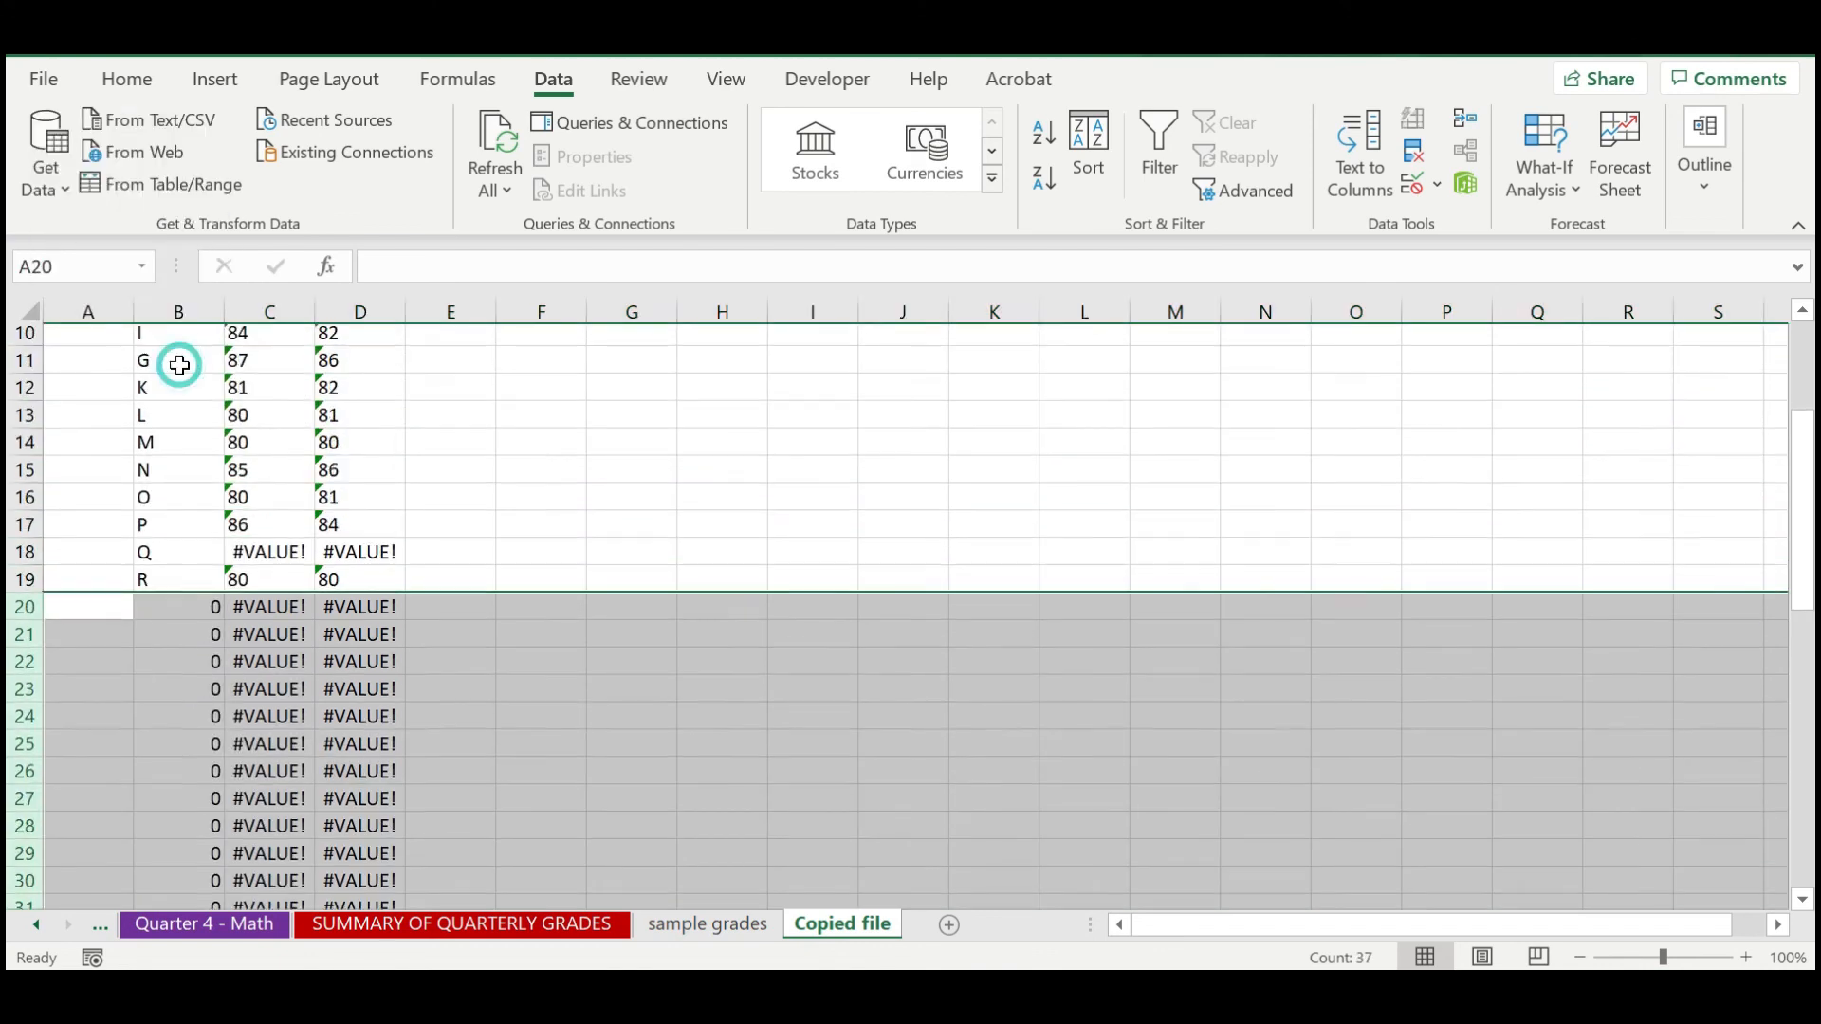
click(593, 668)
scroll(590, 670, up, 3)
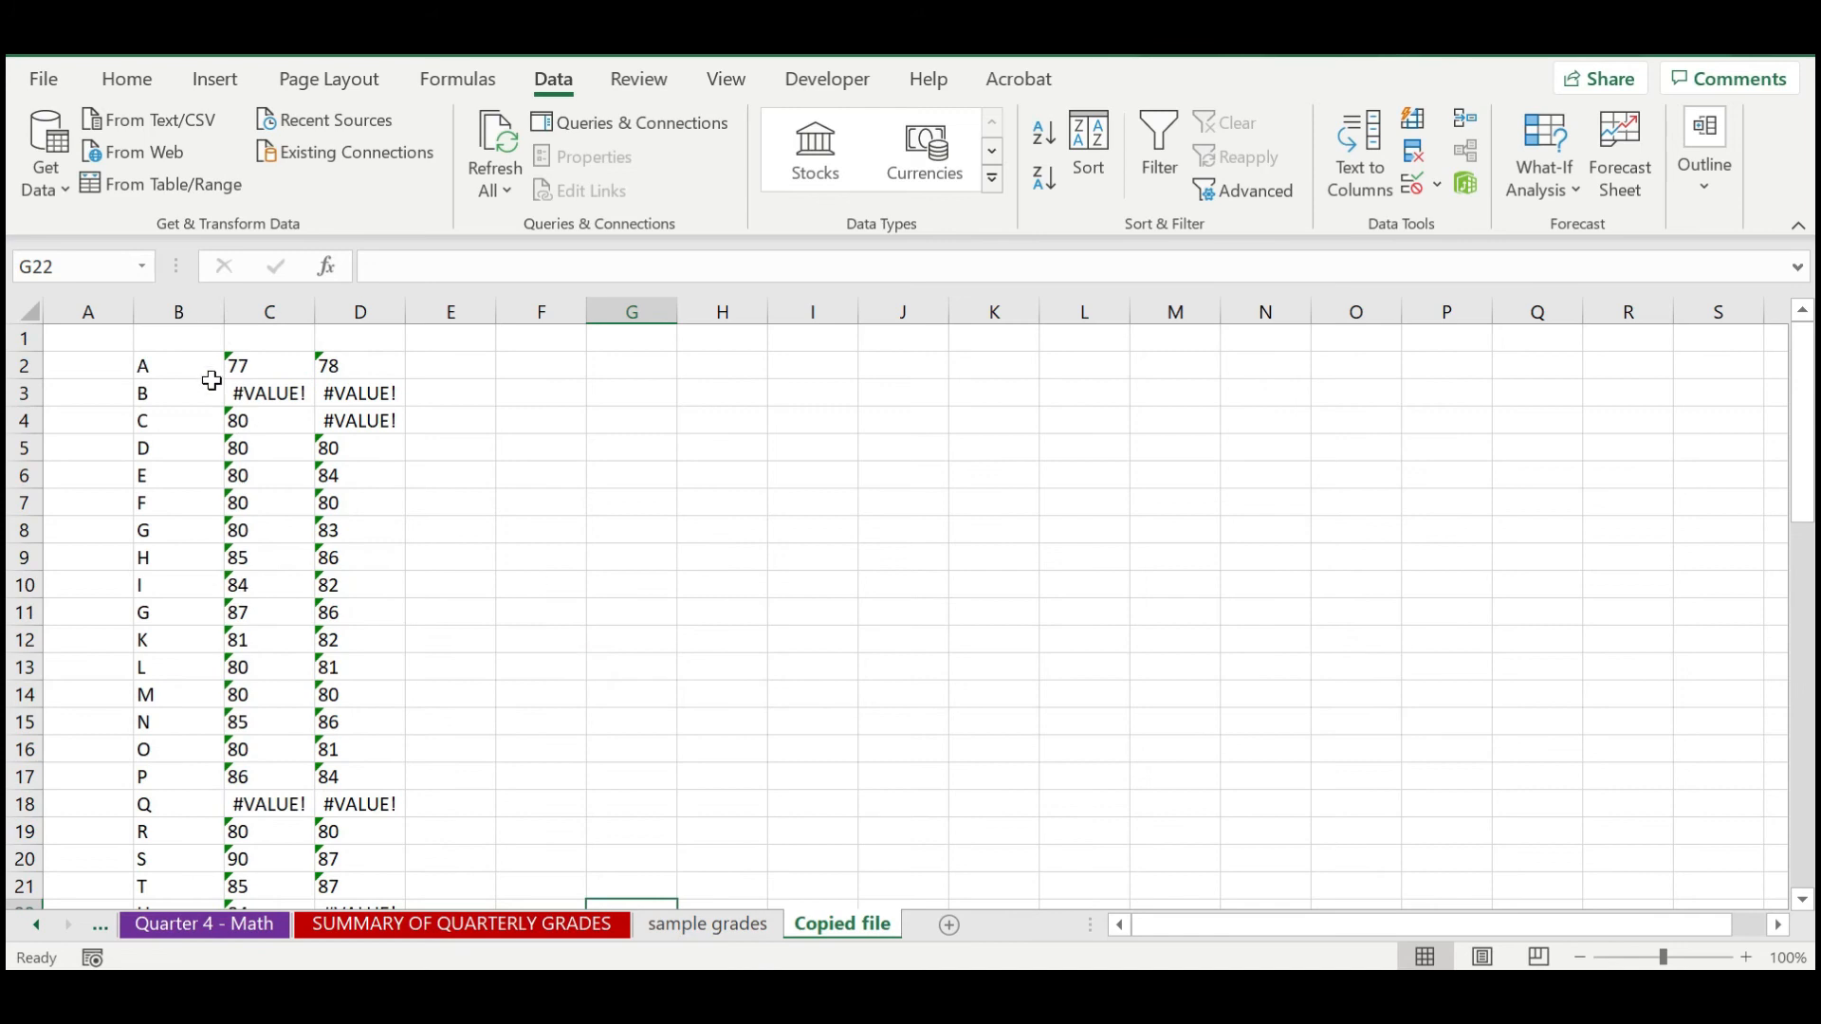
Label the two grade columns by entering First in C1 and Second in D1.
click(258, 344)
text(First)
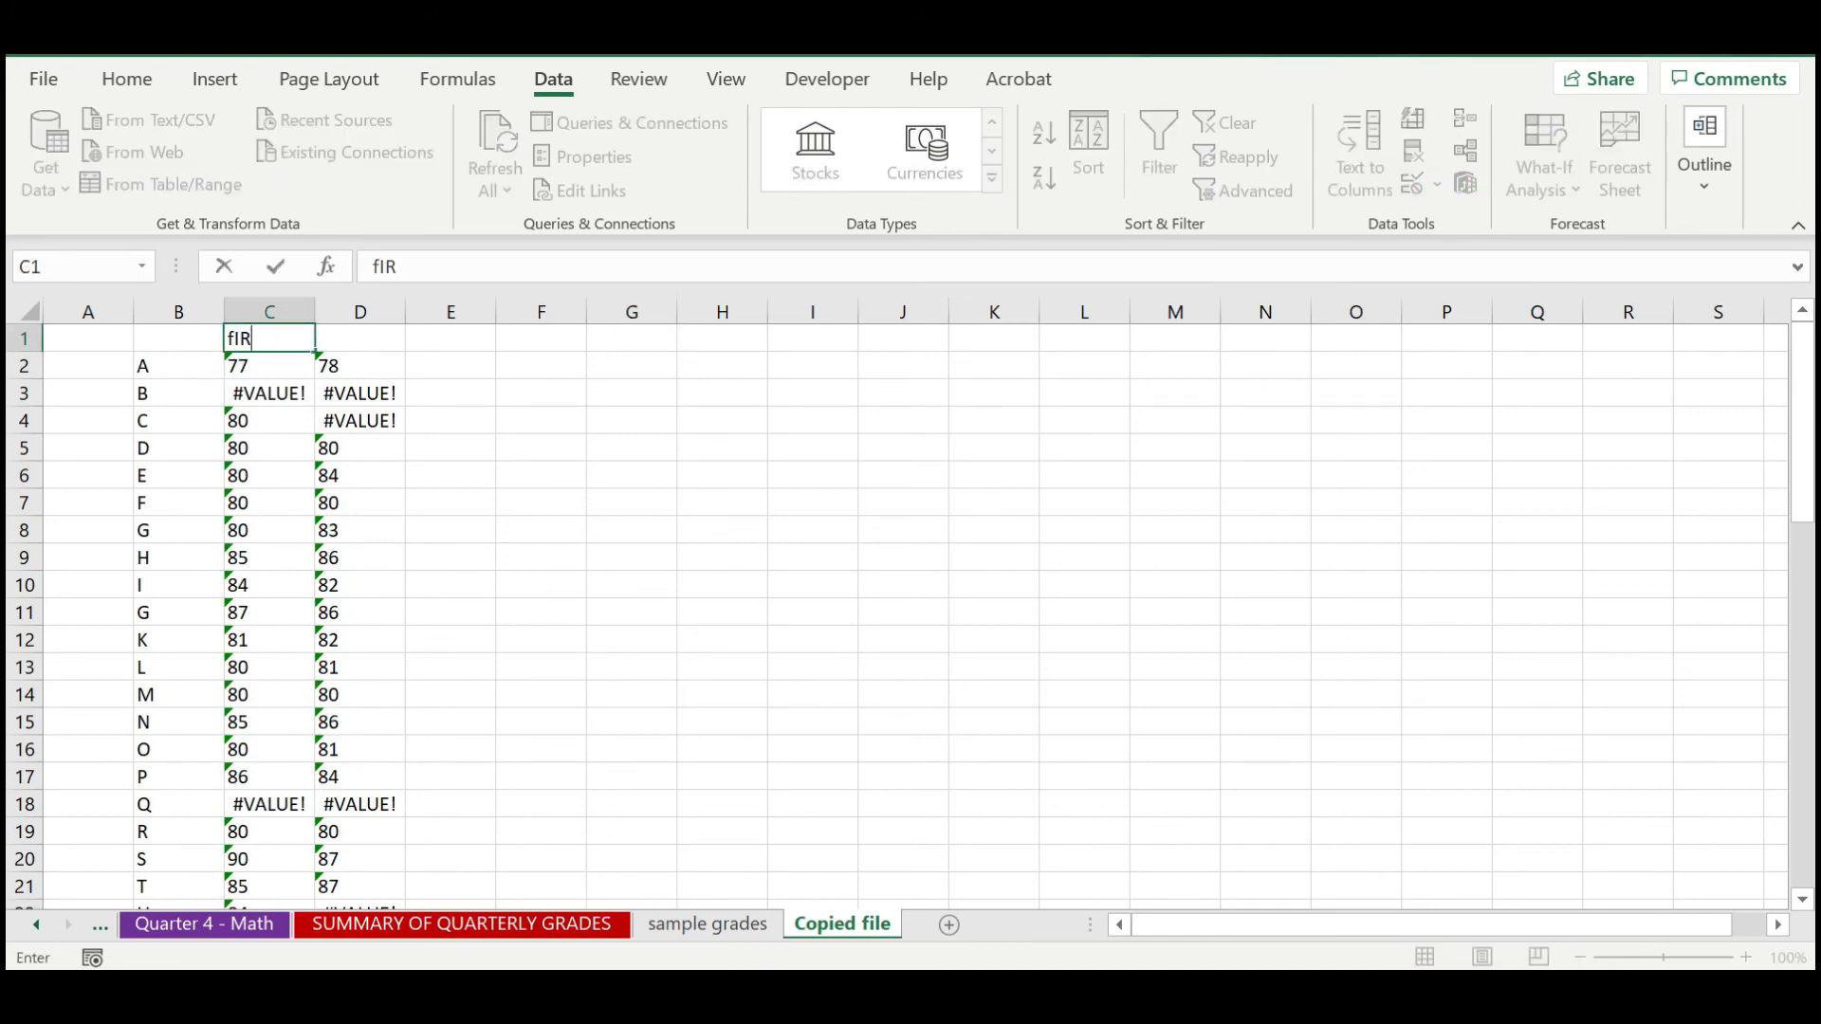
key(Tab)
text(Se)
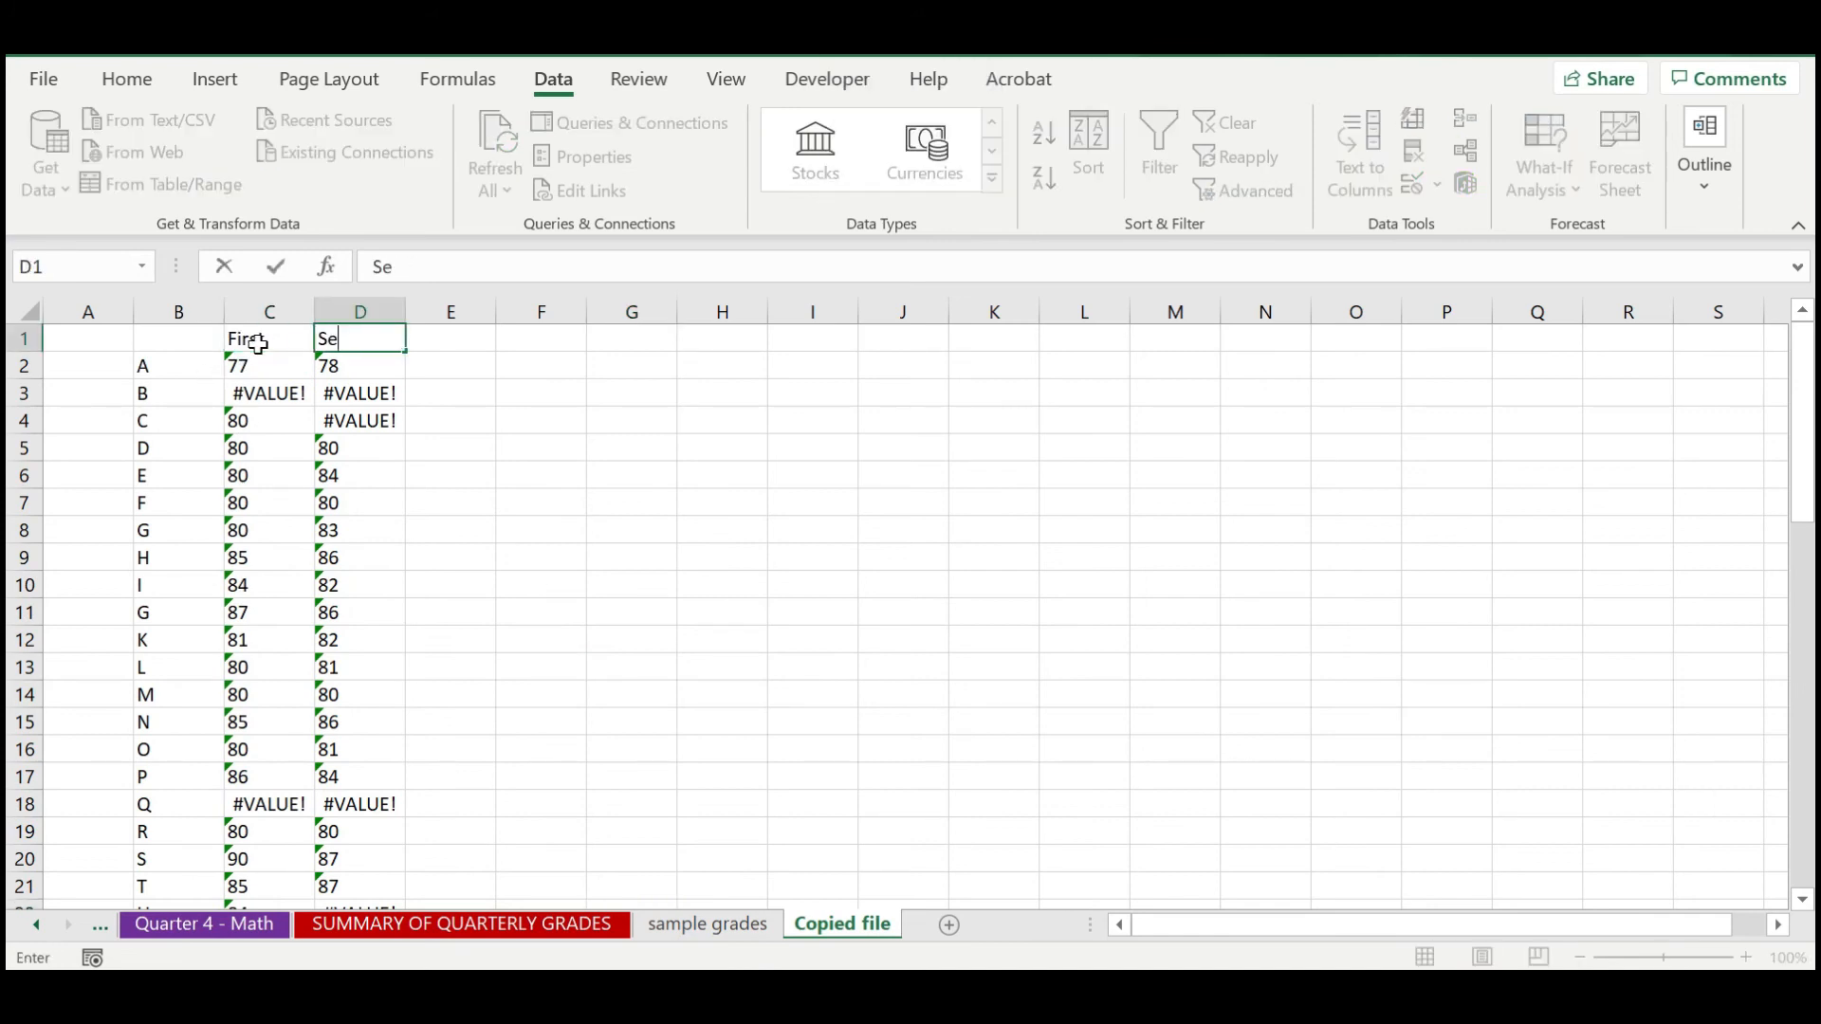
key(Return)
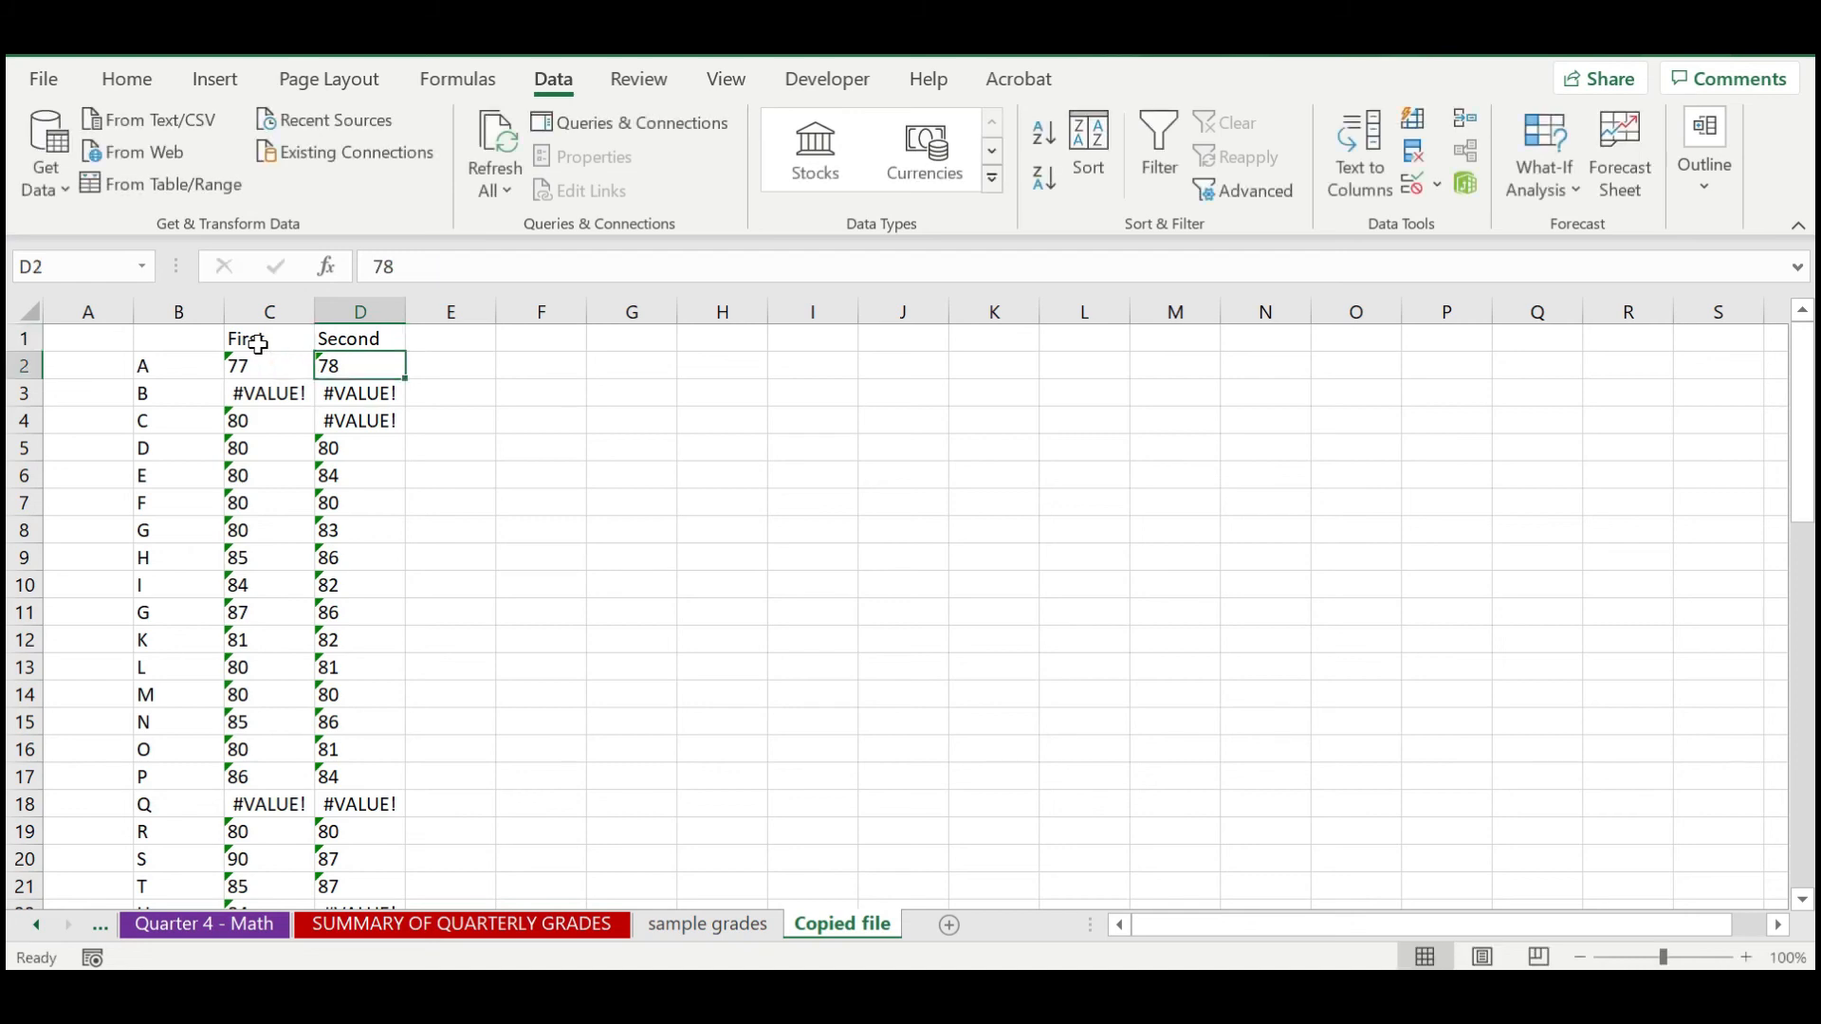
click(661, 372)
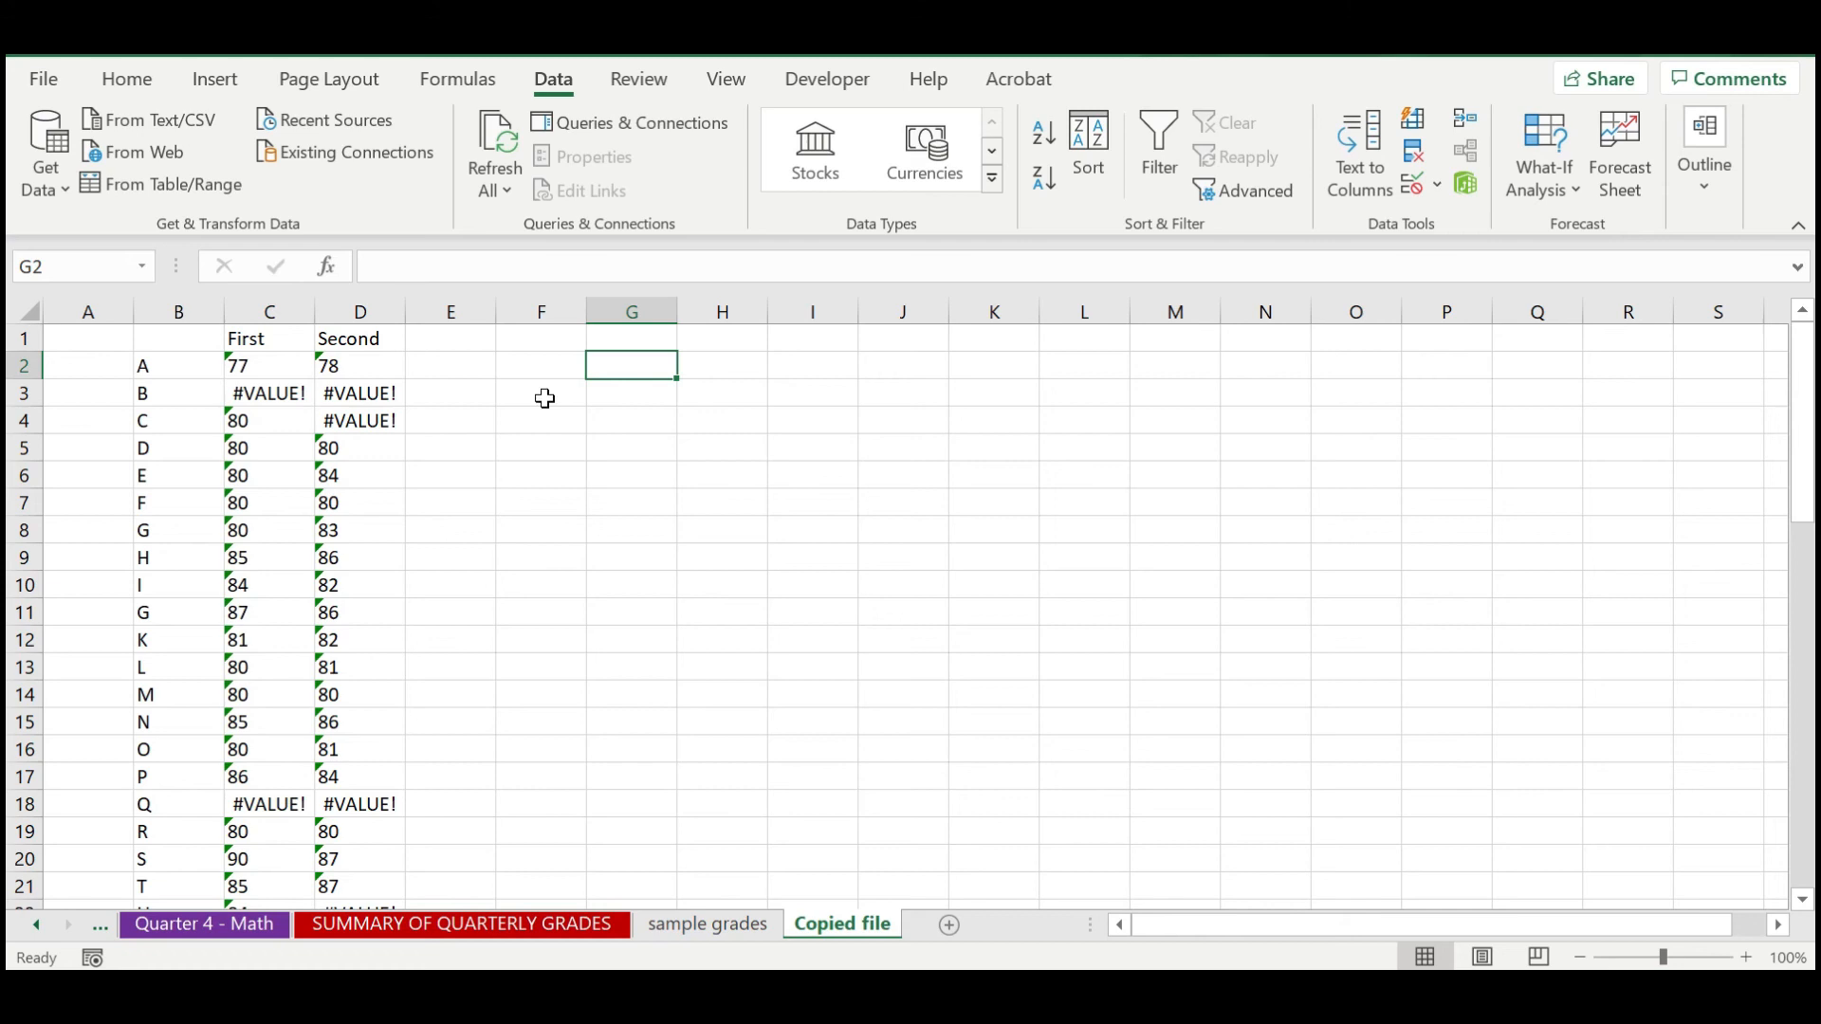
click(247, 368)
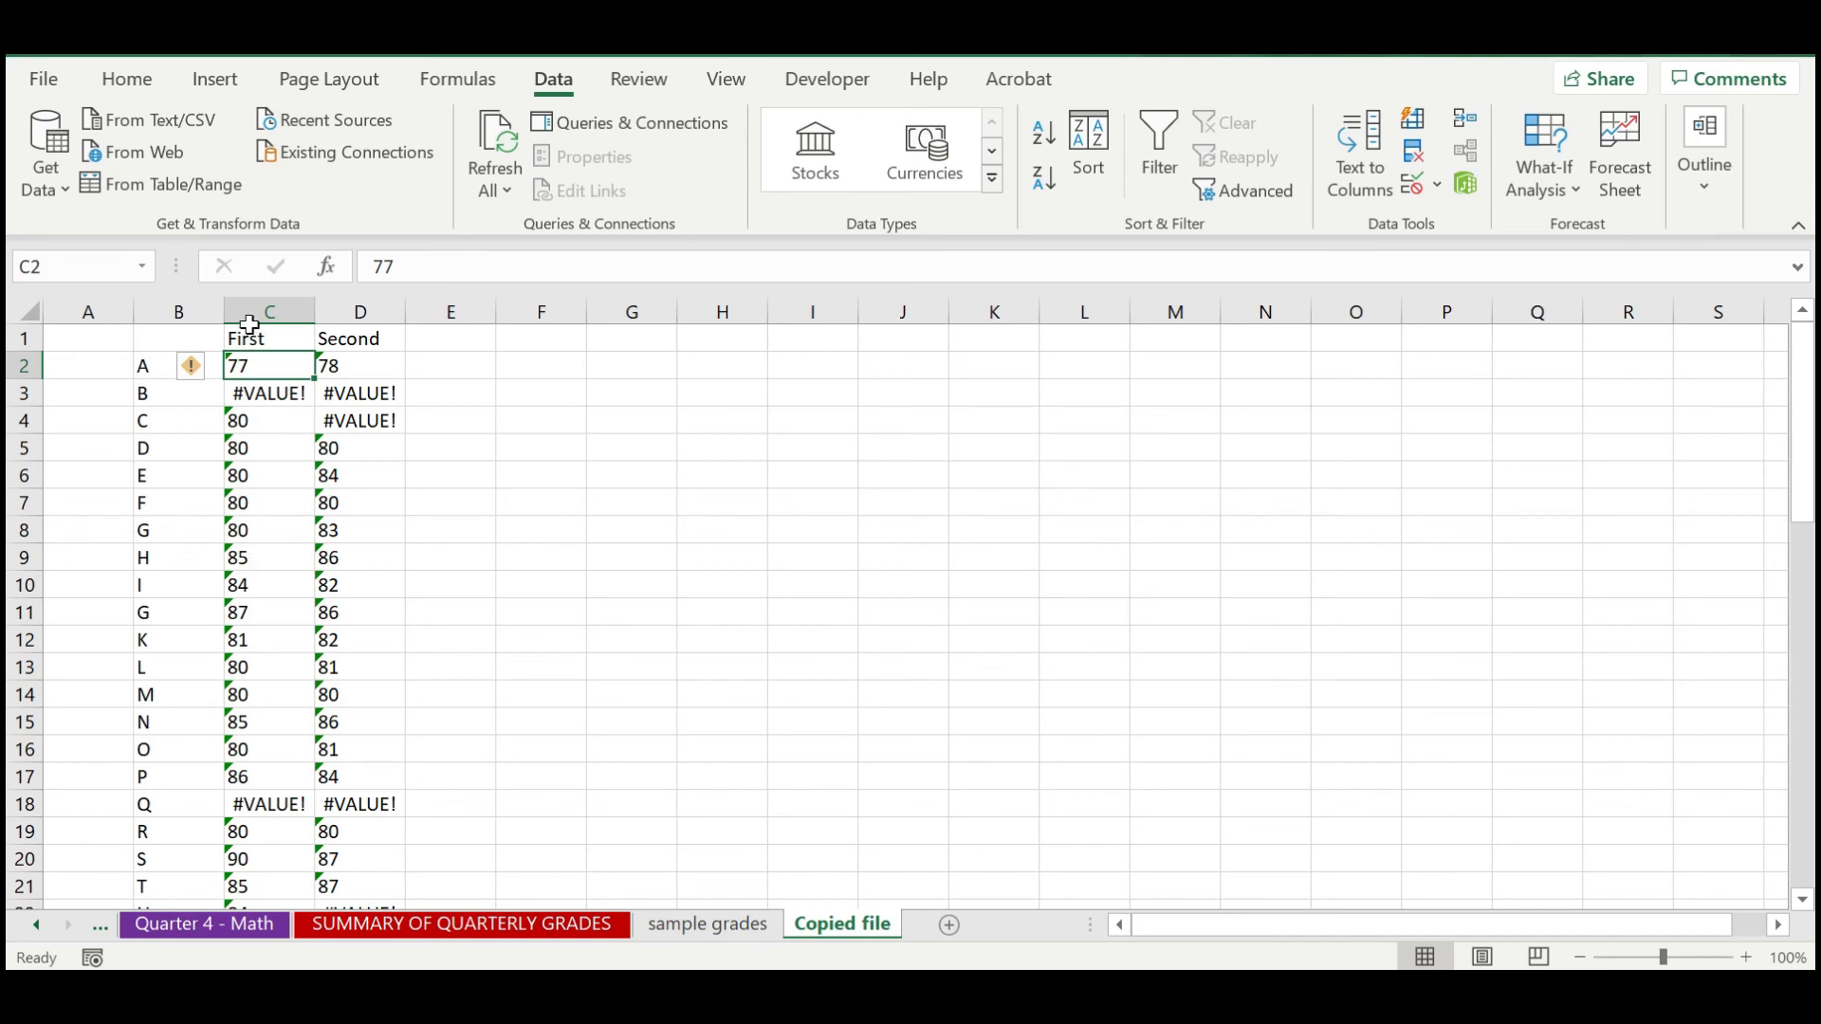
Convert the text grades in column C to numbers with Text to Columns, using the default Delimited type.
click(252, 312)
scroll(258, 858, down, 6)
scroll(261, 858, up, 6)
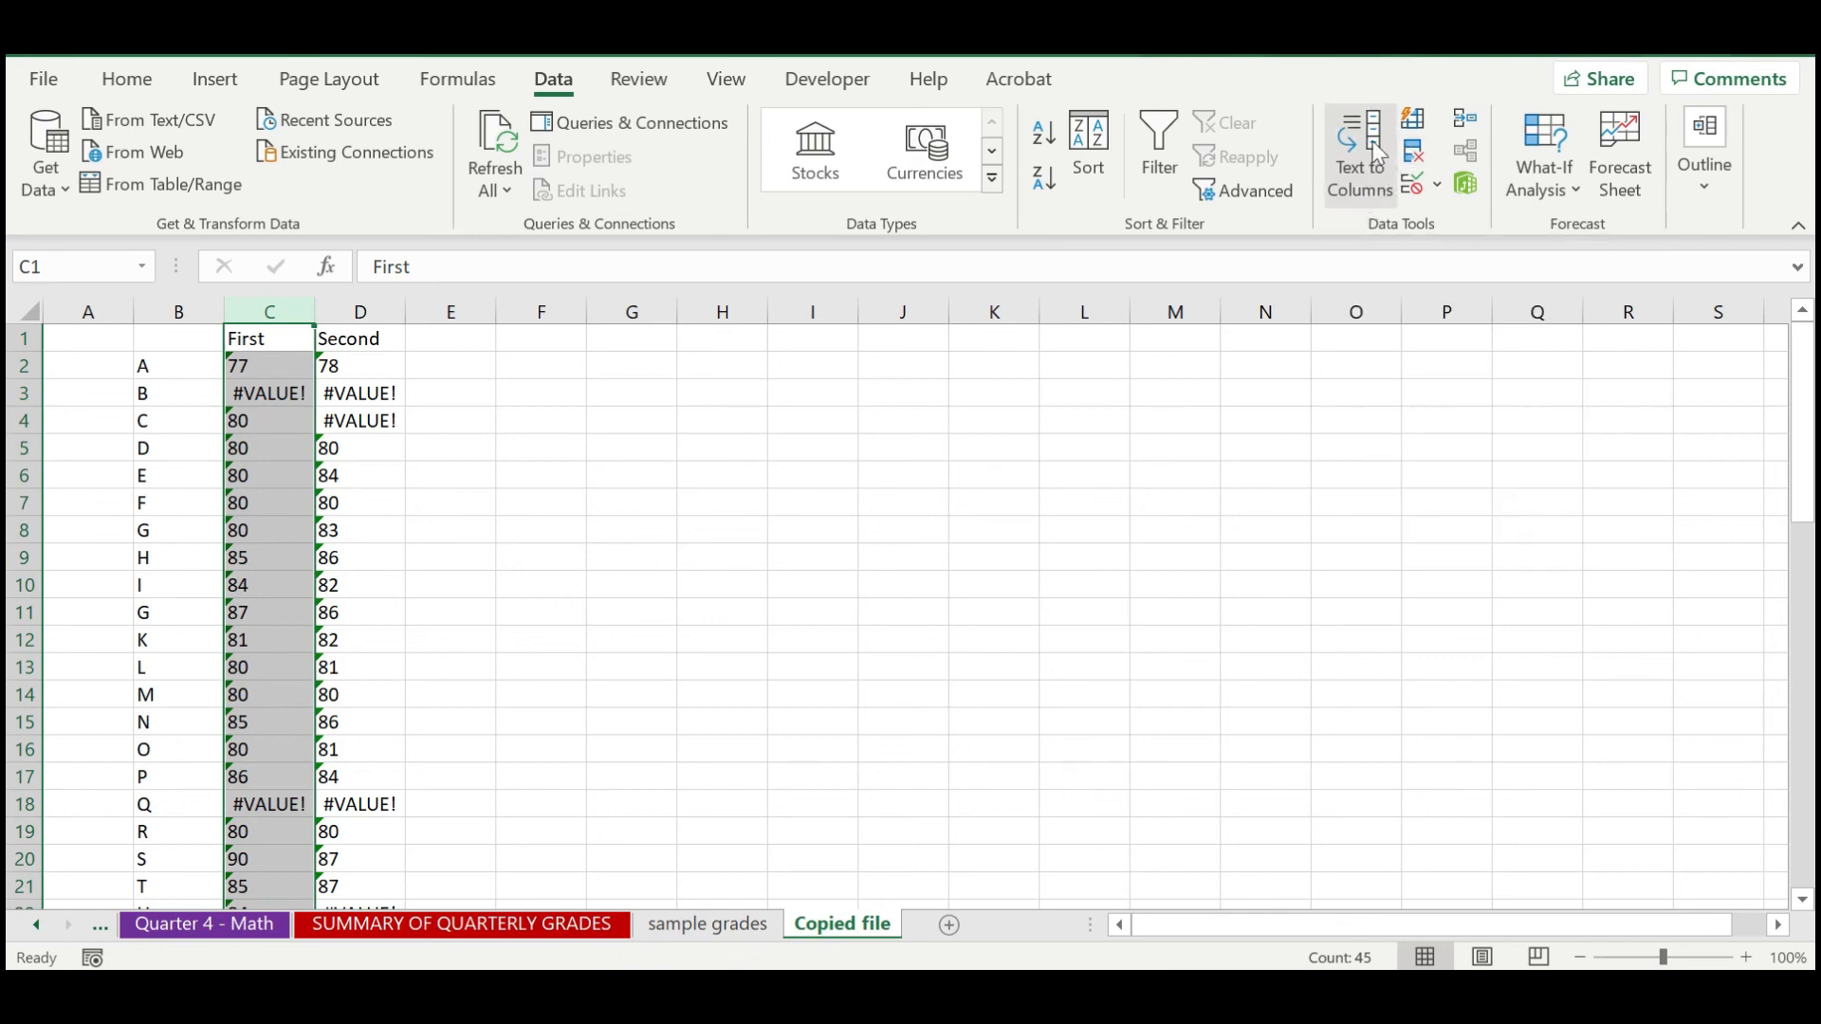
click(1353, 197)
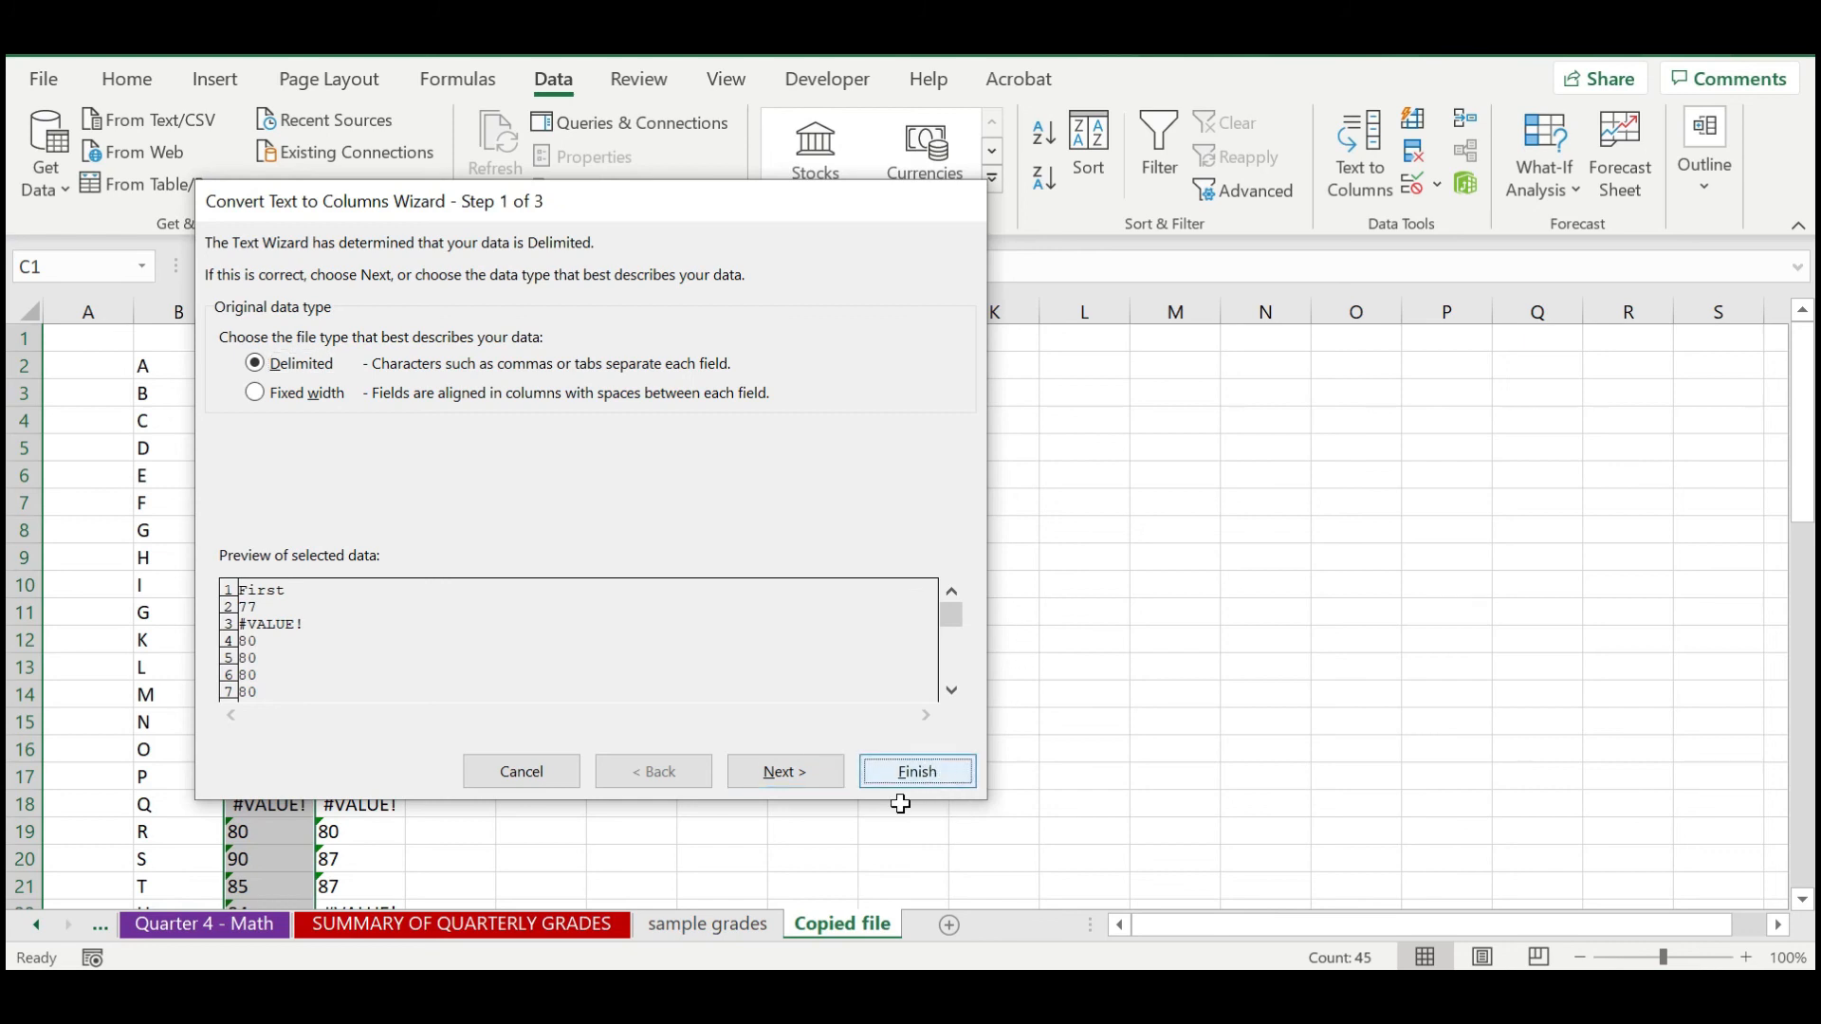
click(913, 776)
click(461, 664)
Center the heading and grades in column C.
click(271, 312)
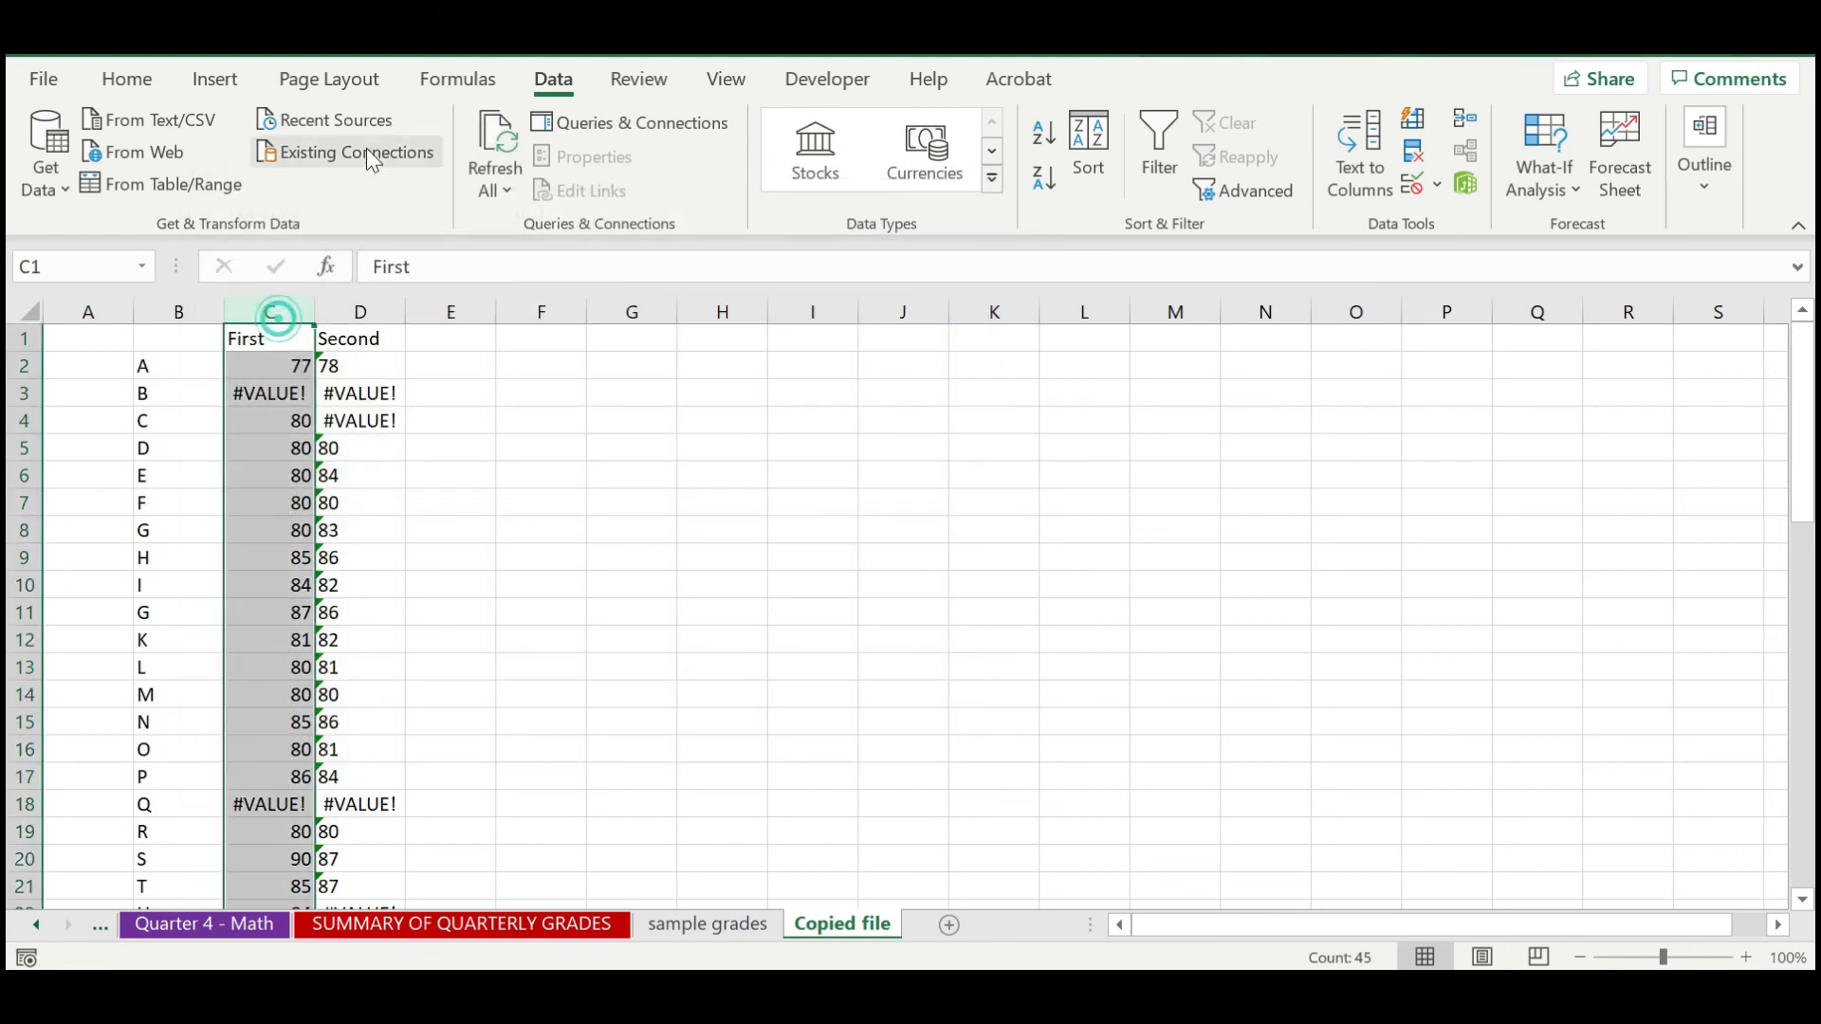
click(155, 76)
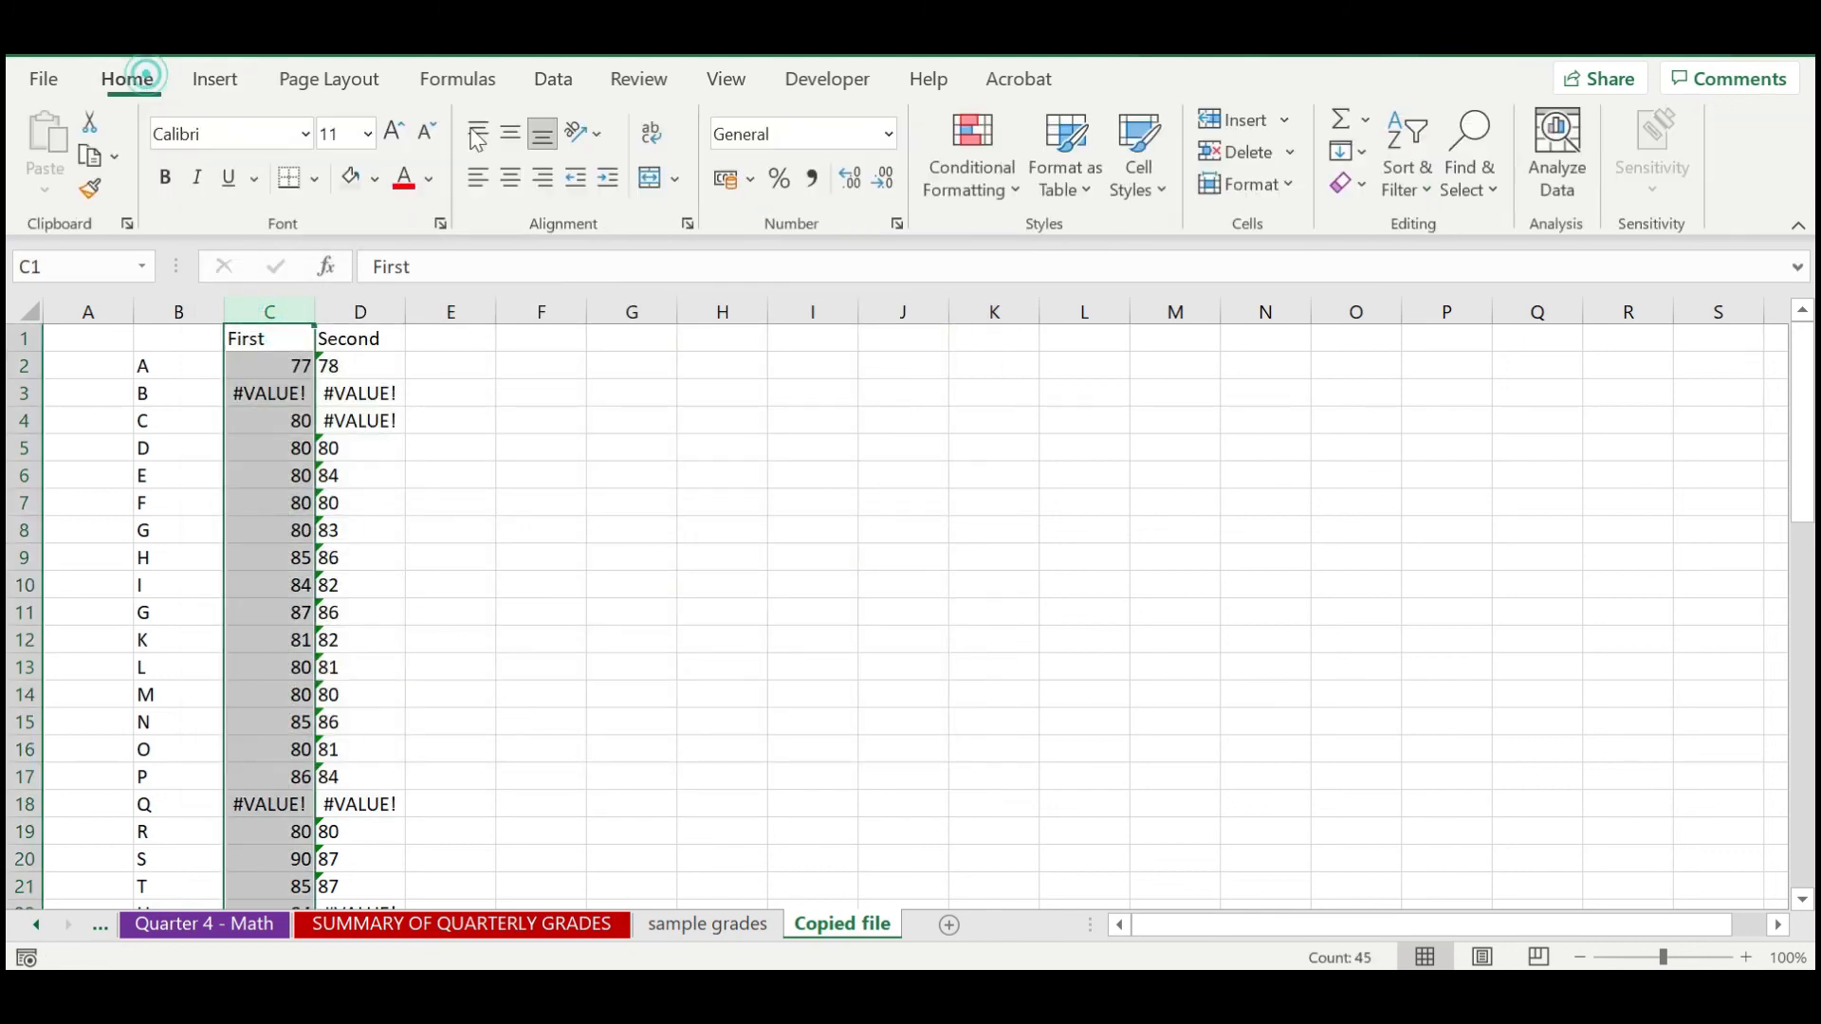
click(513, 179)
click(275, 586)
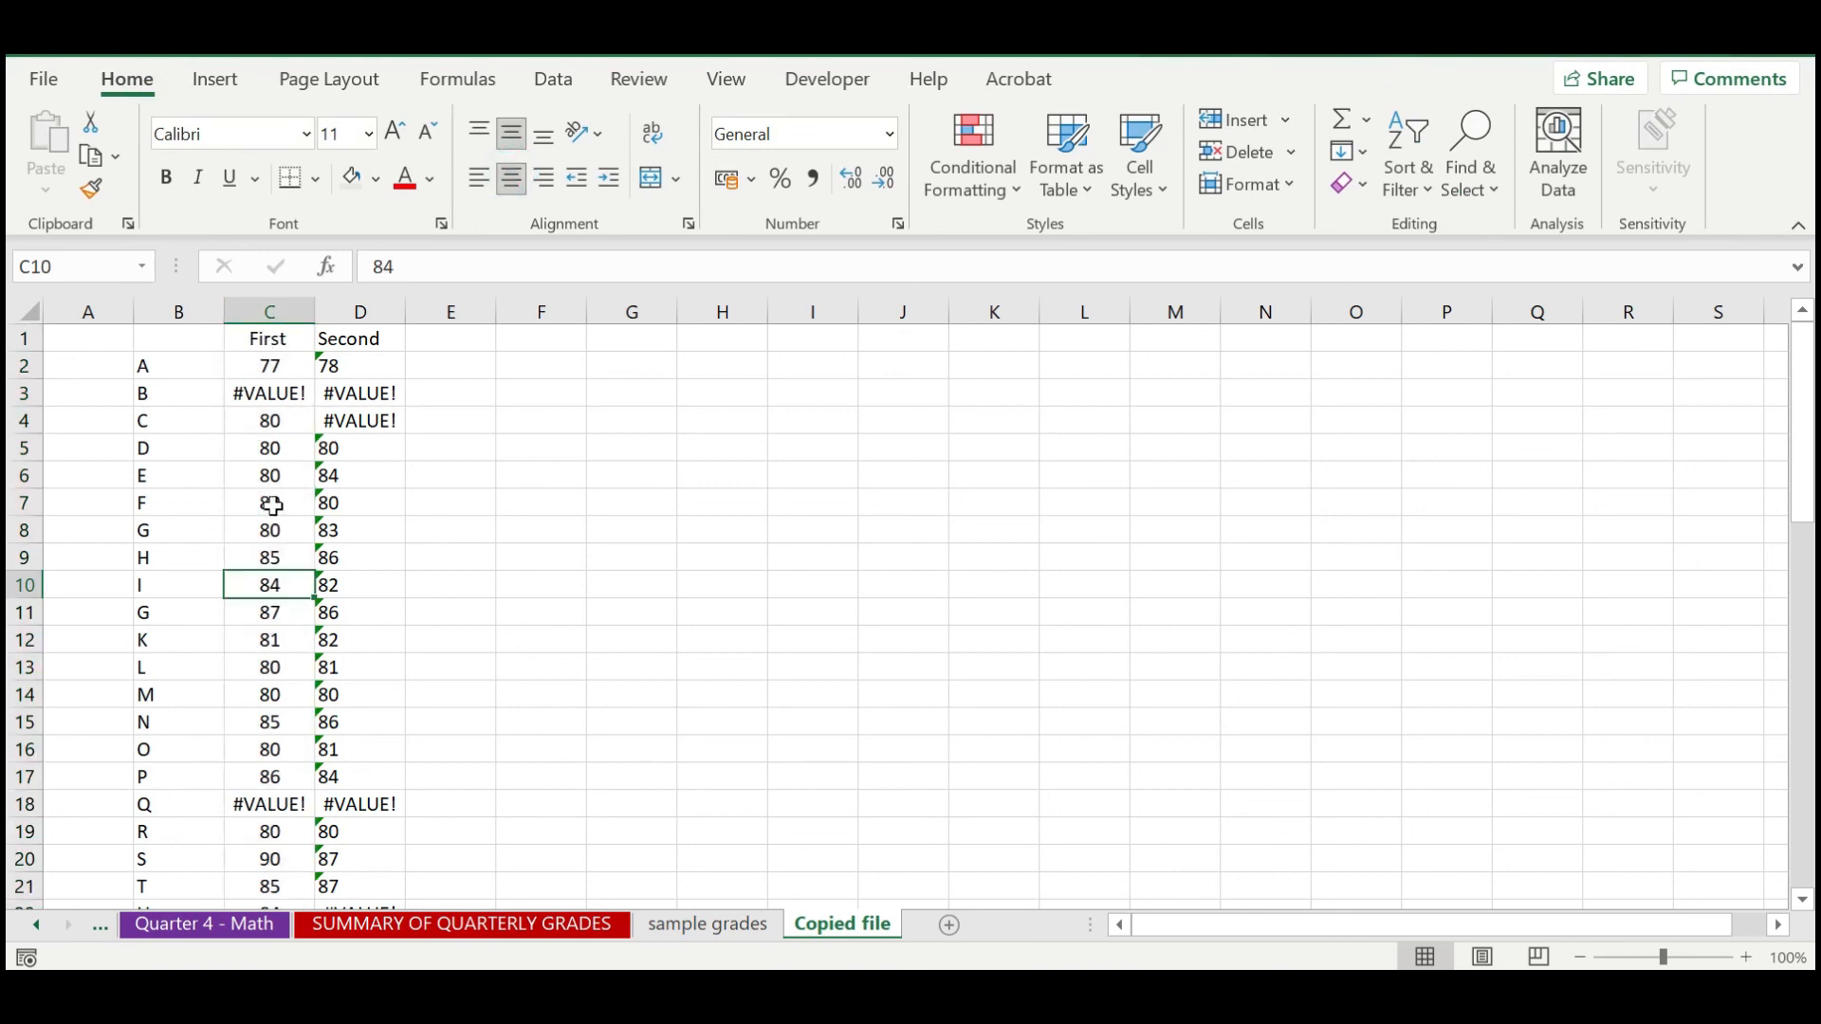
Count the first-quarter grades from 75 to 80 in G2 with =COUNTIFS(C2:C45,">=75",C2:C45,"<=80").
click(646, 365)
text(=coun)
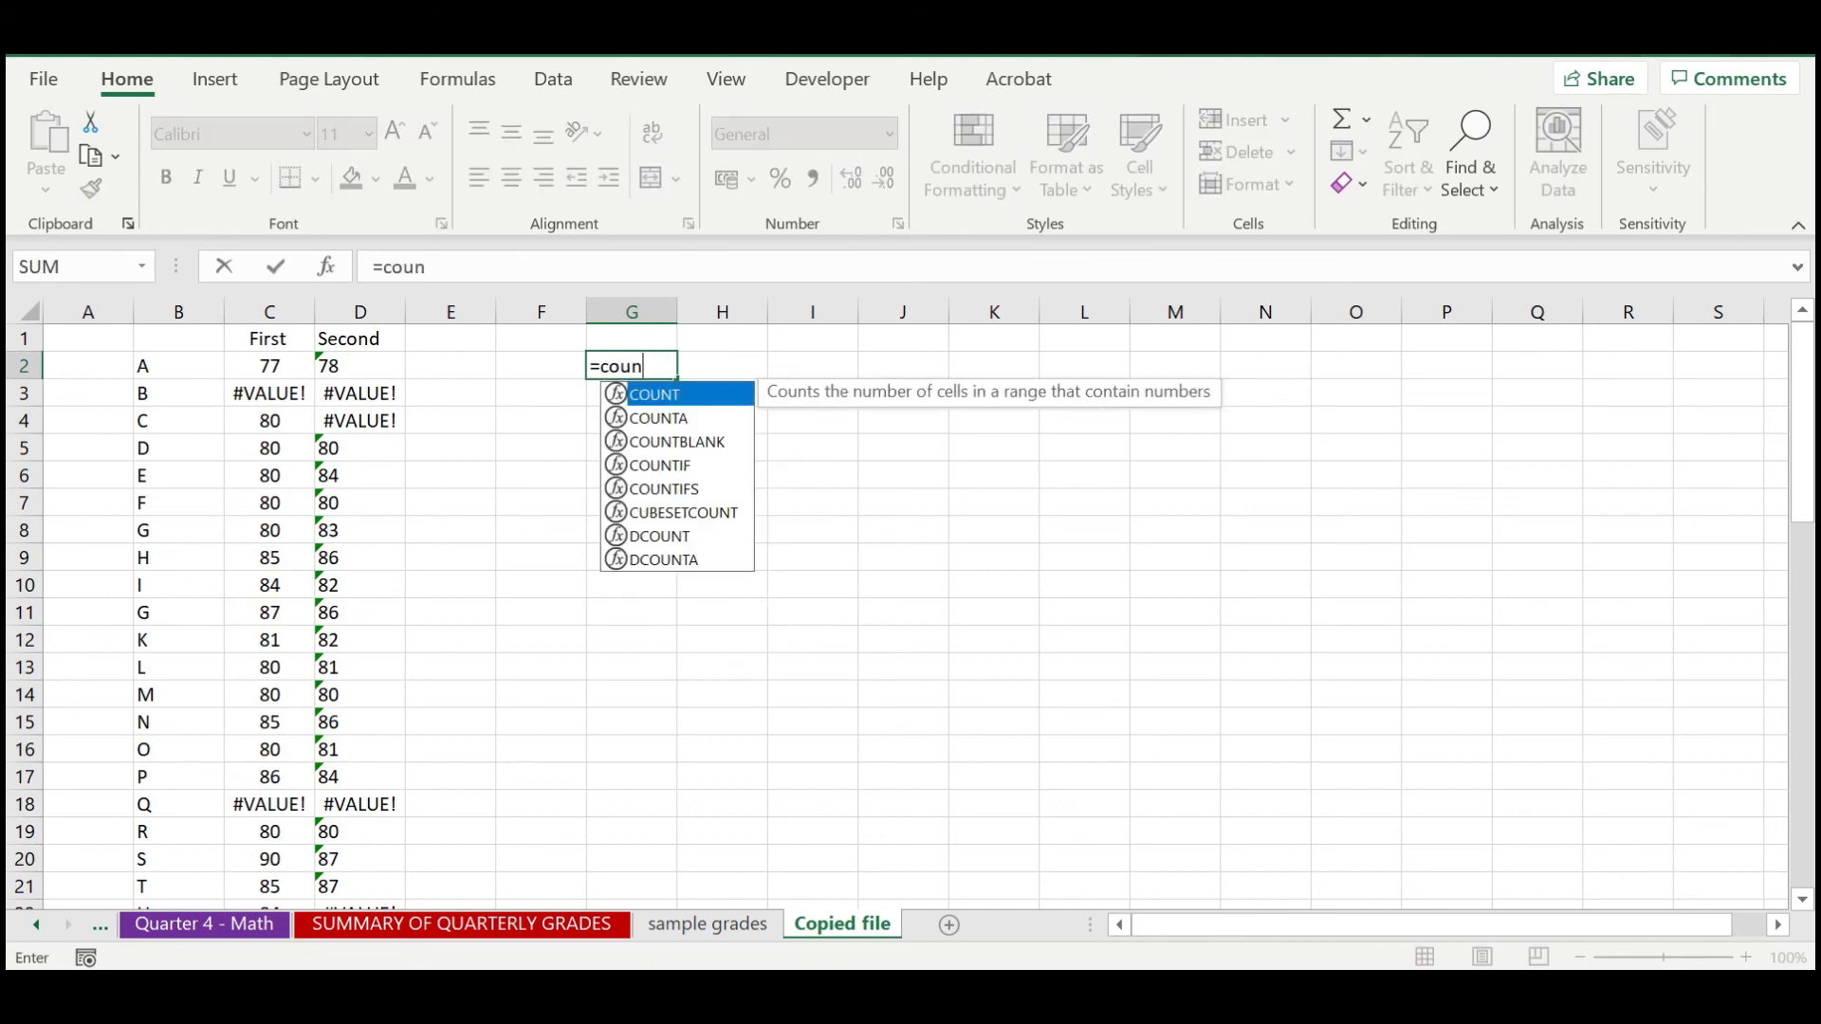
text(tifs()
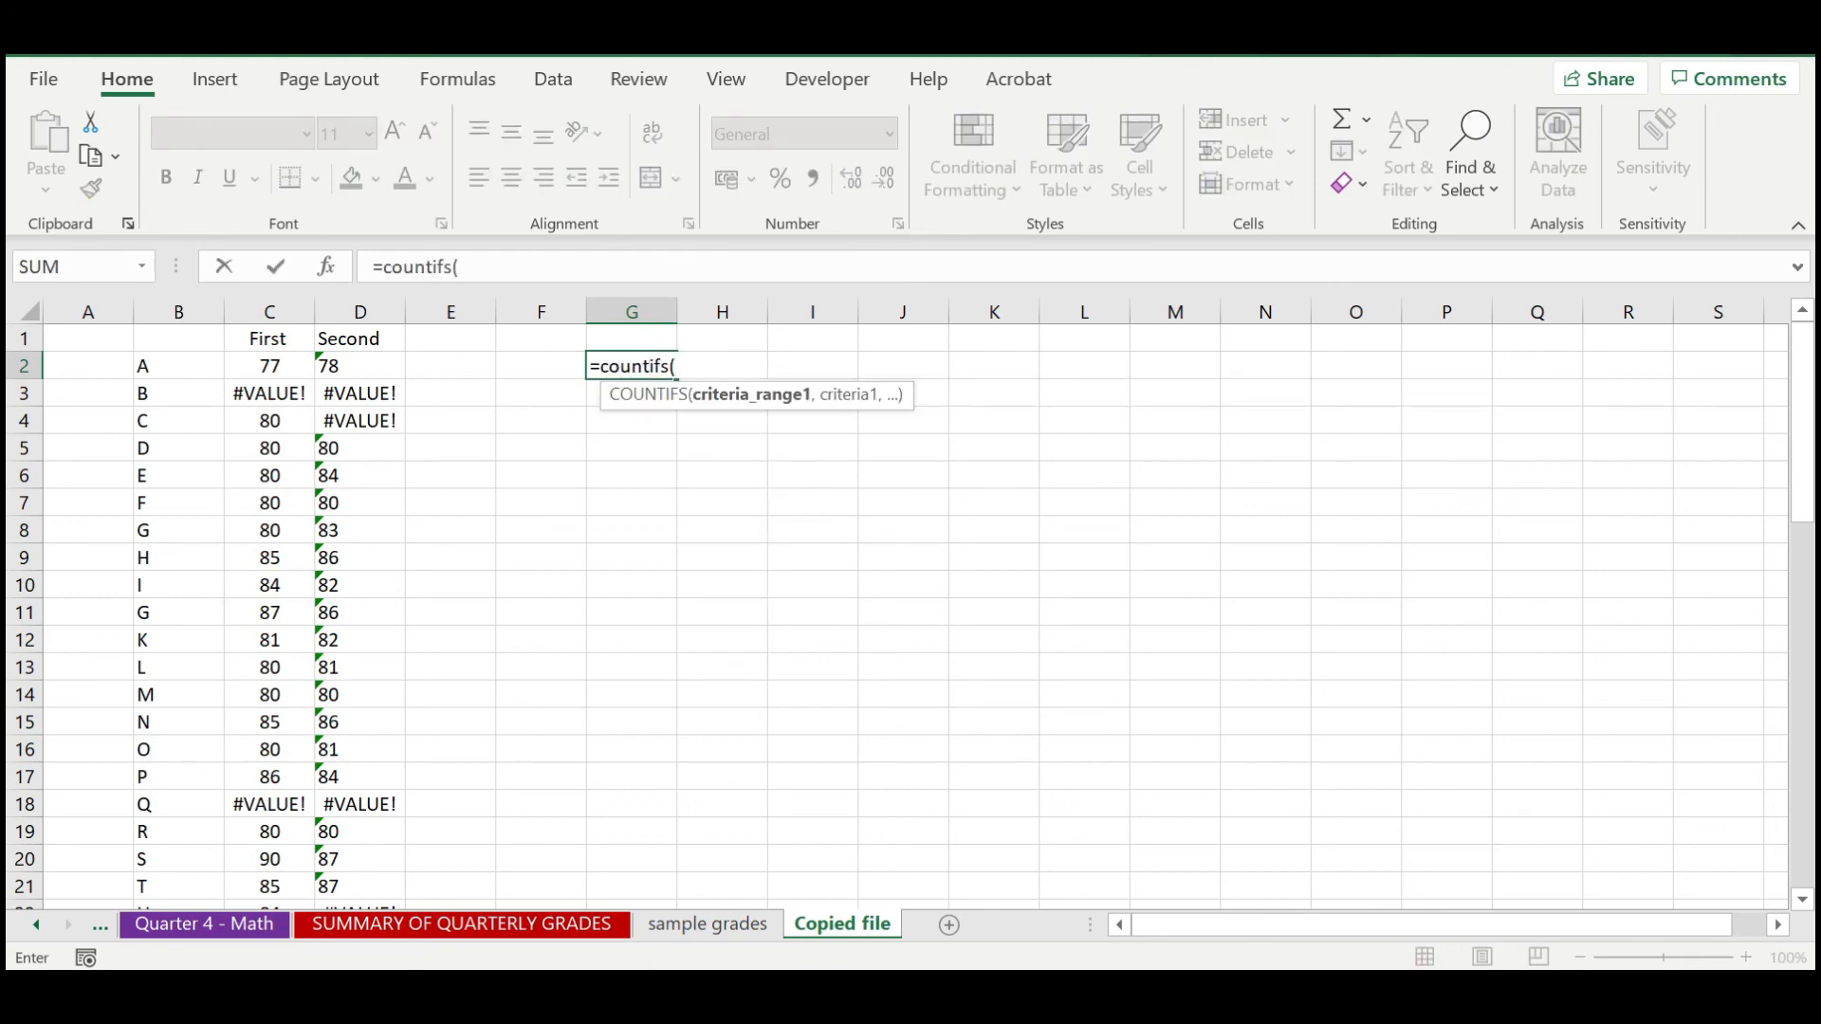
drag(270, 372, 269, 859)
scroll(570, 710, up, 9)
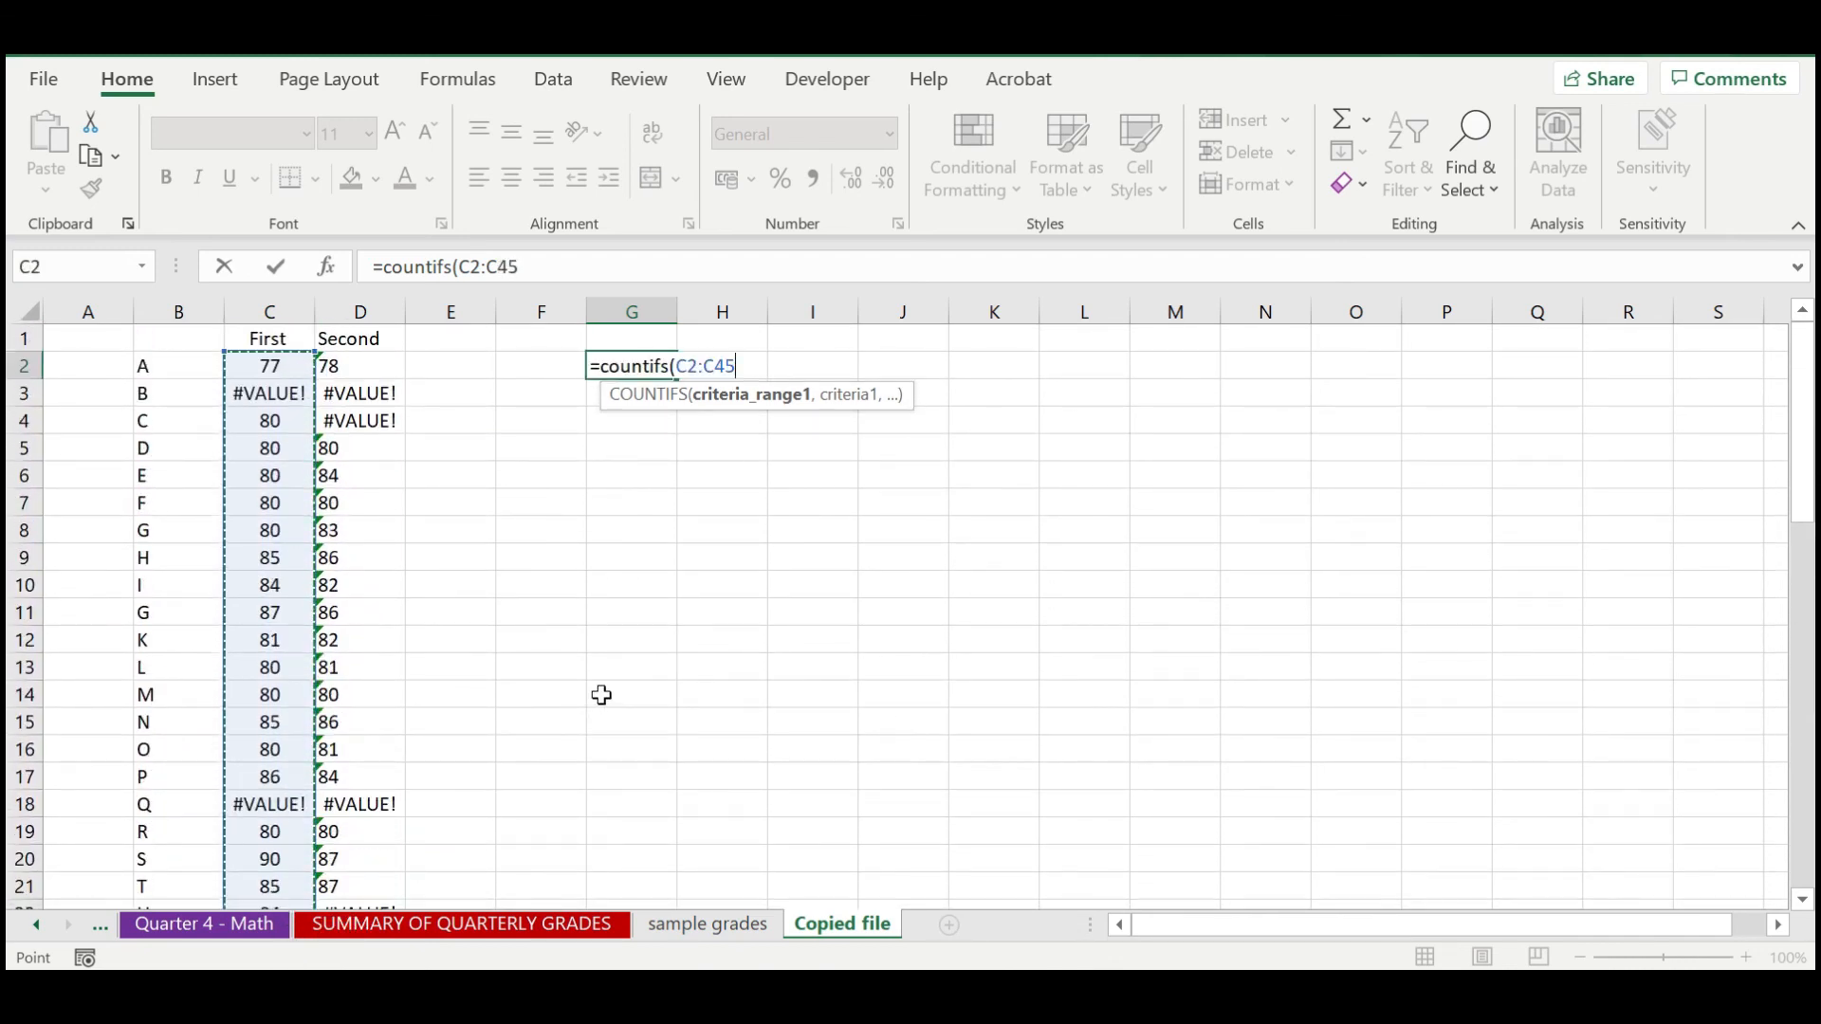
text(,">=75)
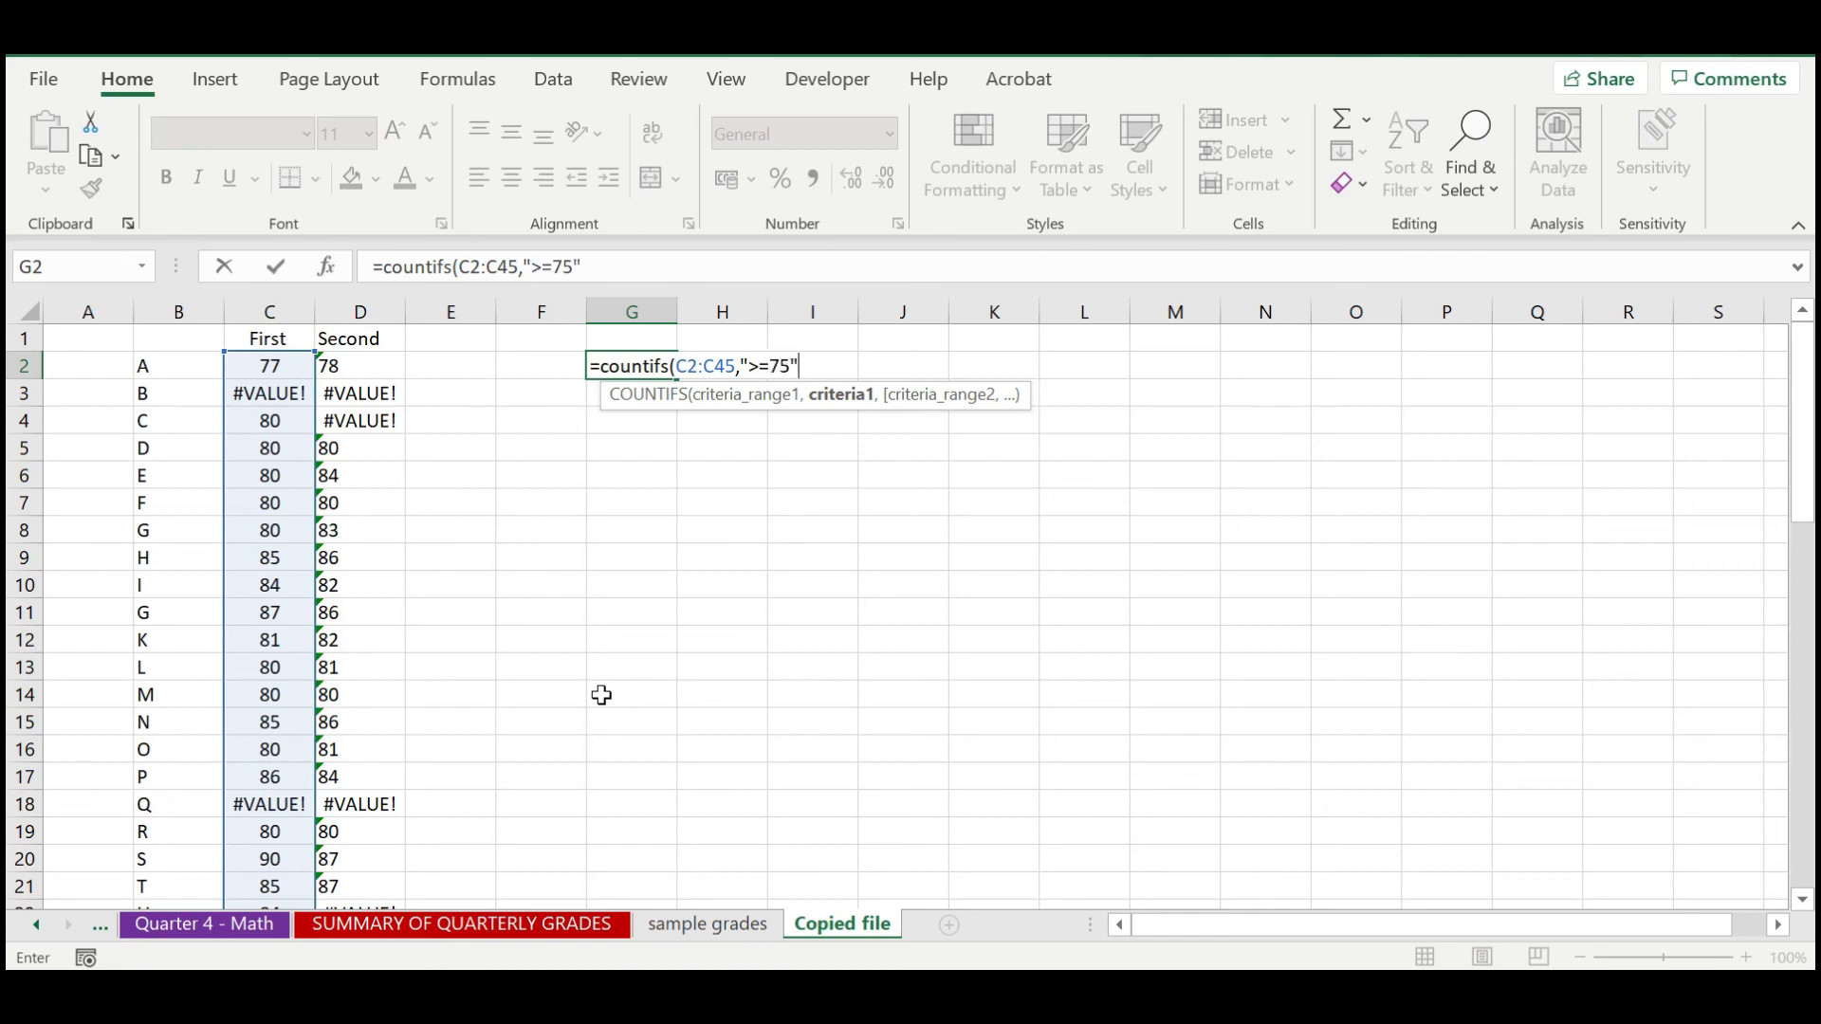
text(,)
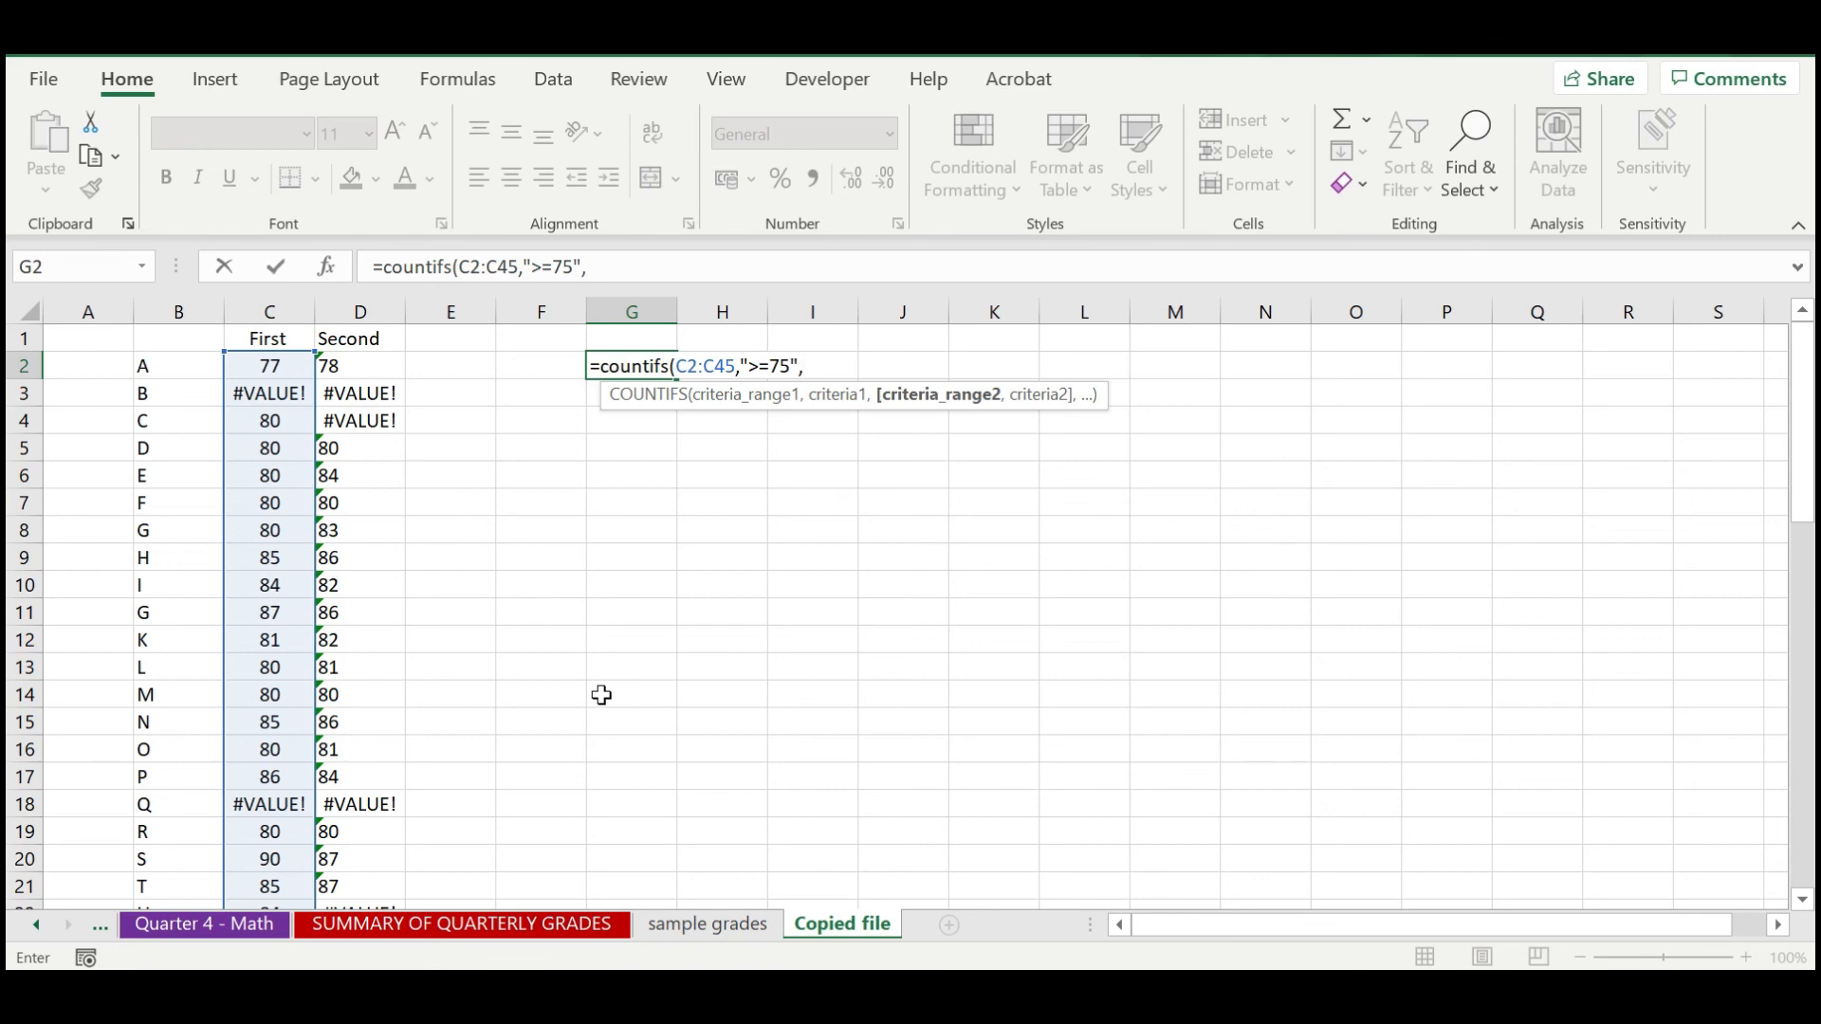
drag(289, 367, 266, 857)
scroll(769, 630, up, 8)
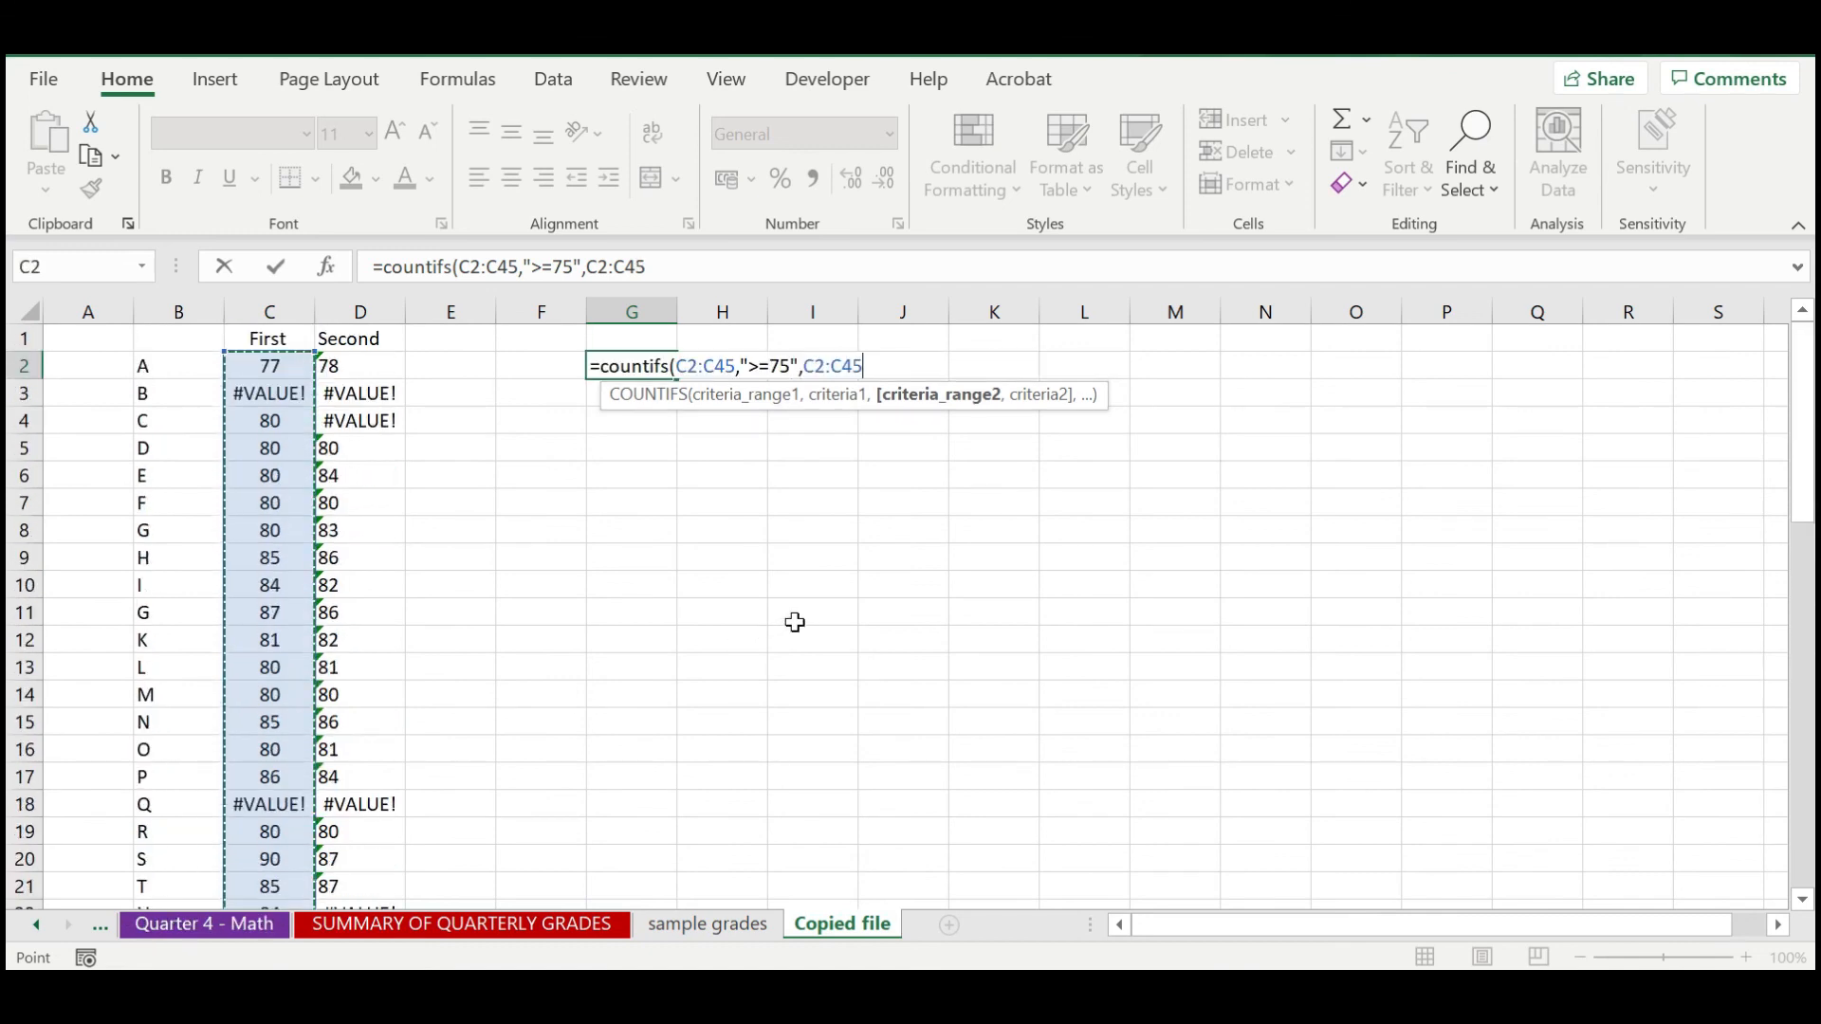
text(,"<=80)
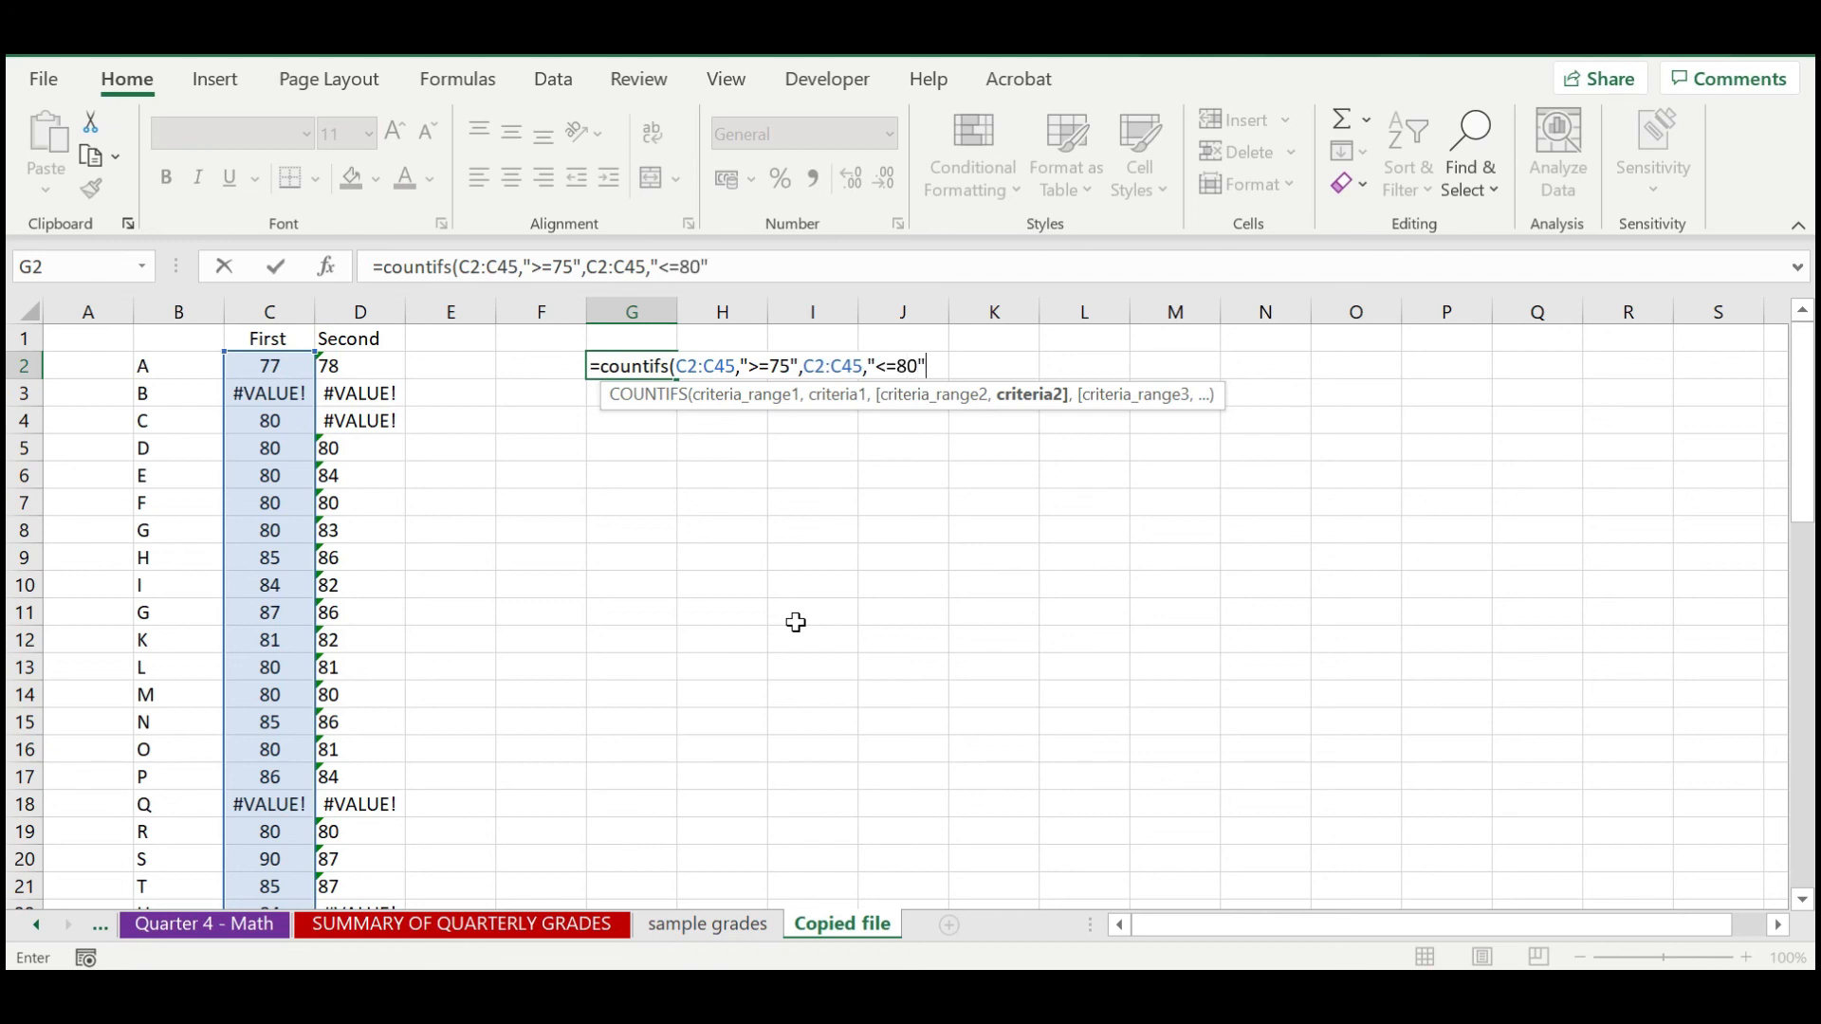
key(Return)
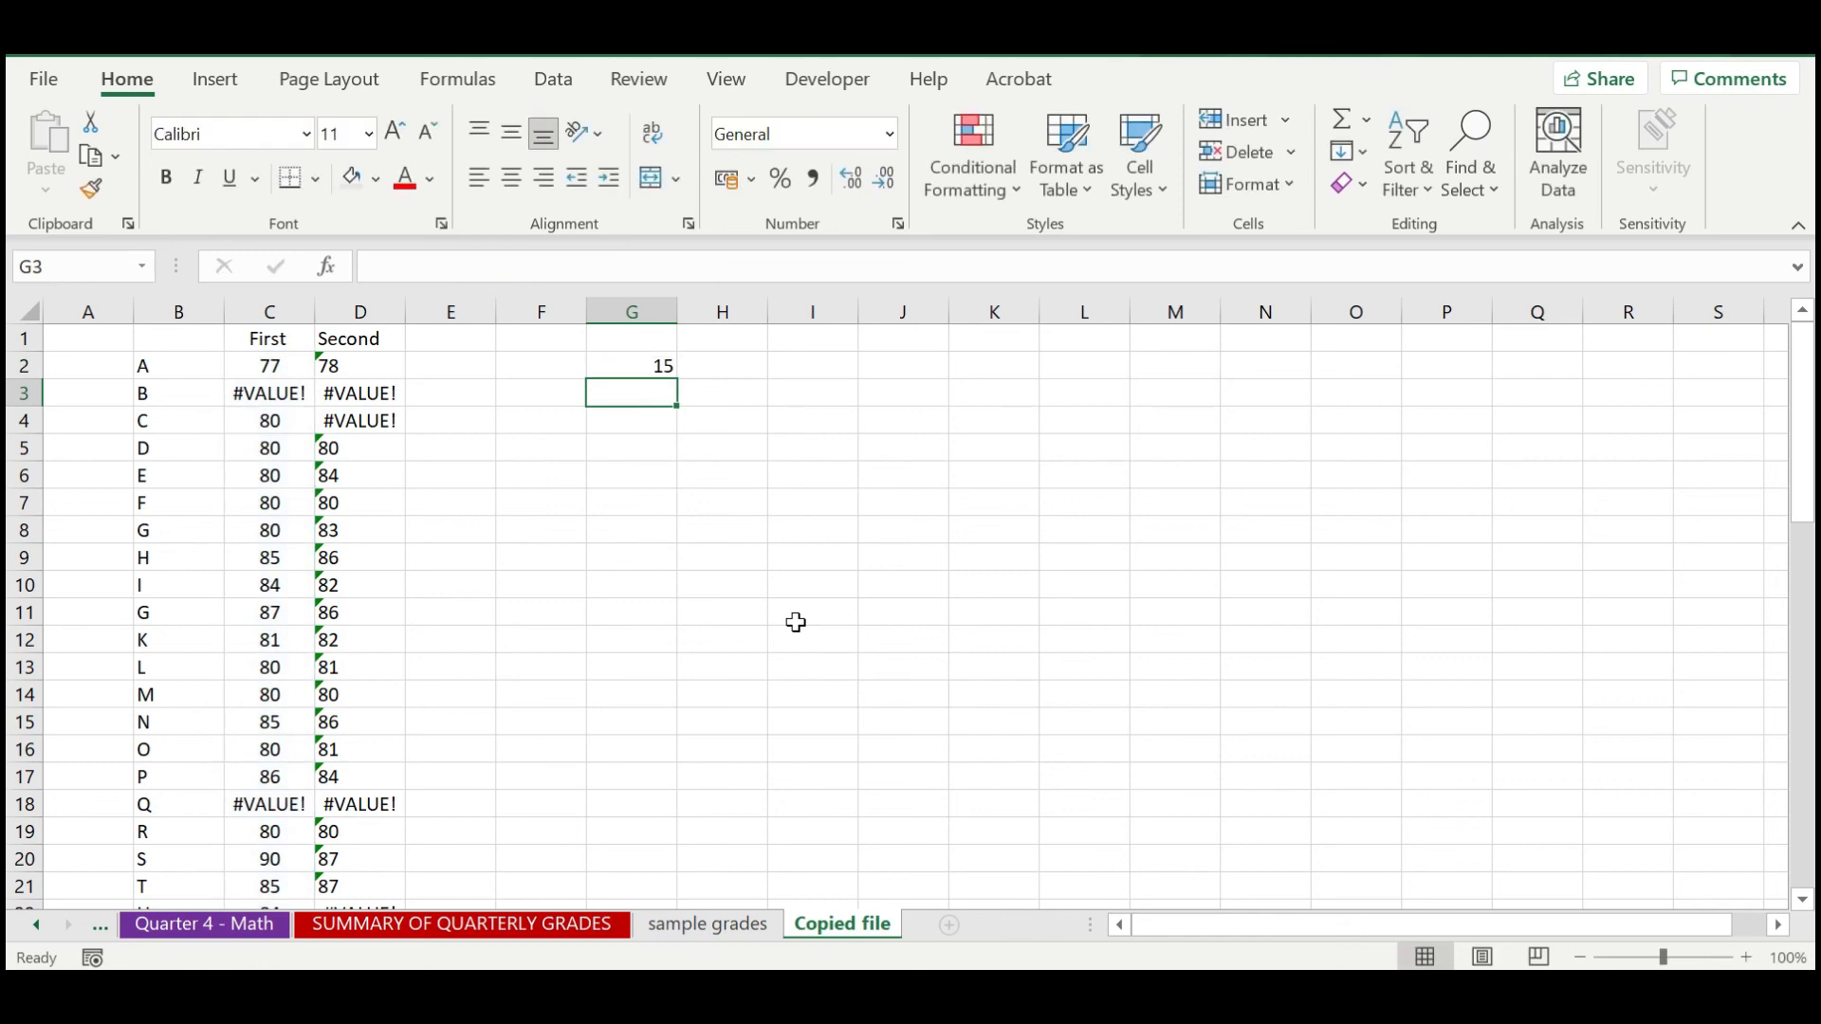
click(662, 361)
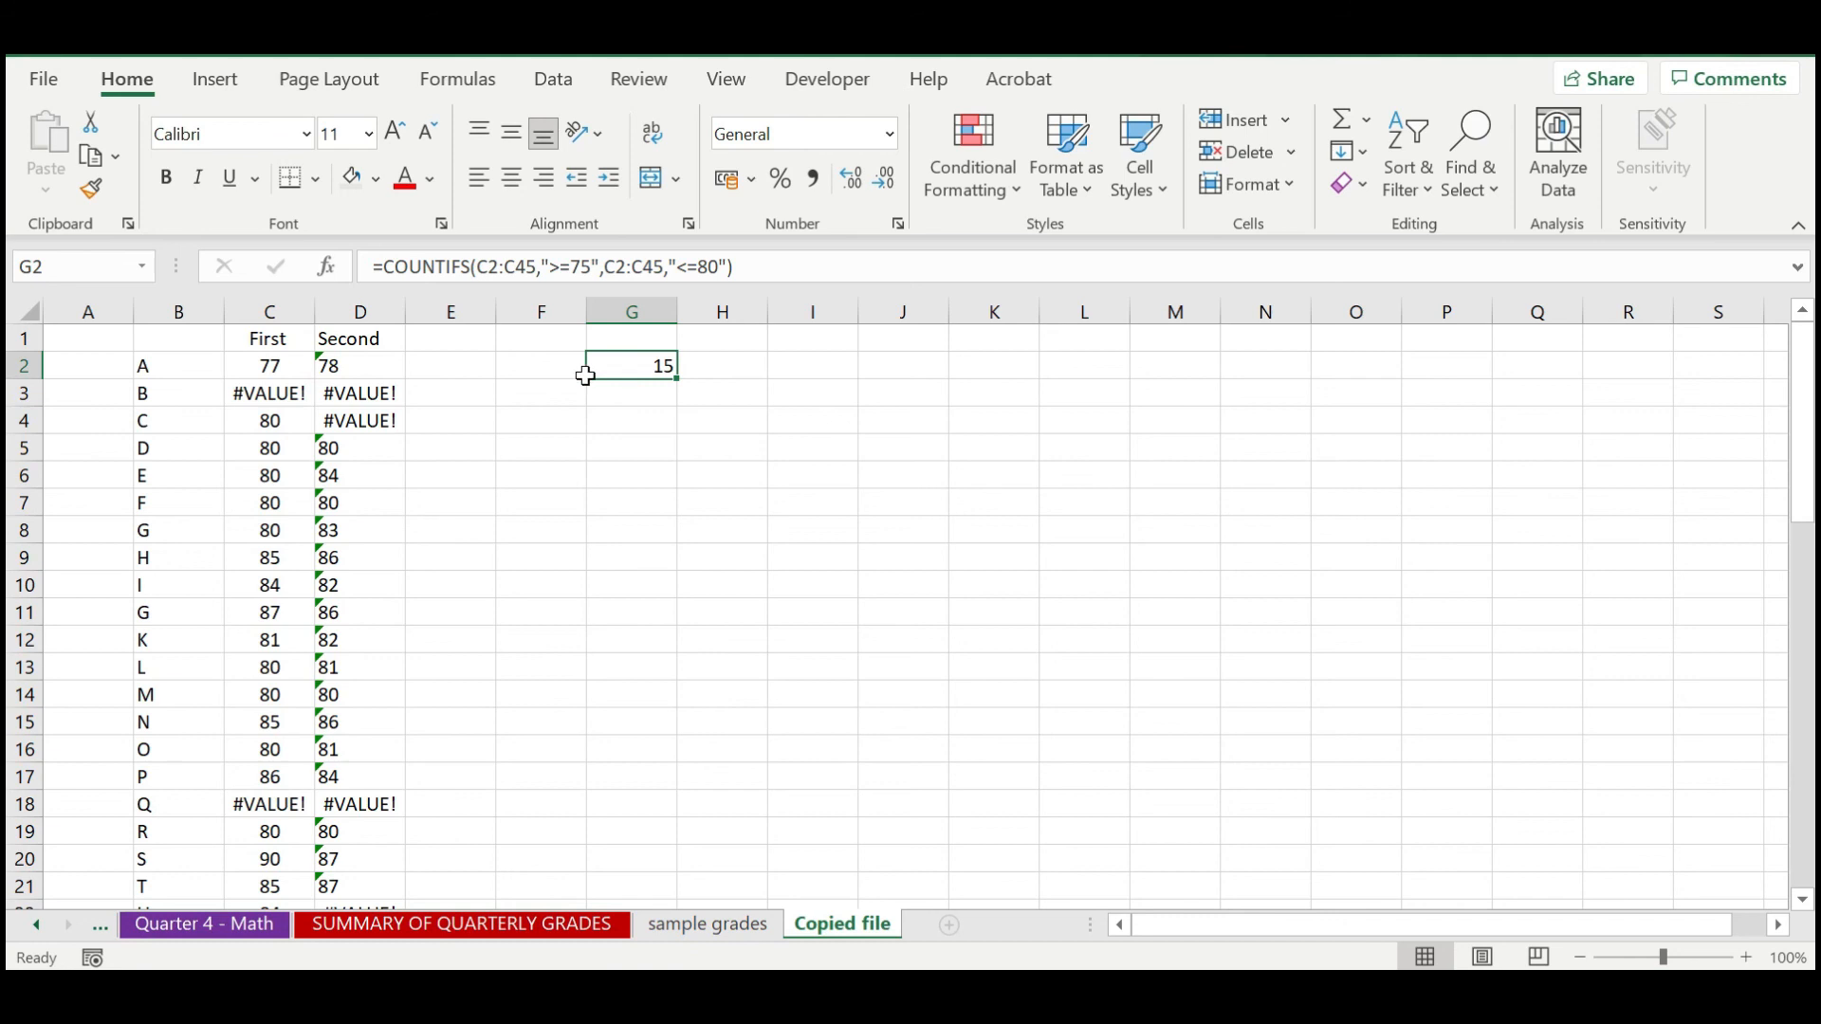
Fill the COUNTIFS formula from G2 into H2 to count the same grade range for the second quarter.
click(358, 312)
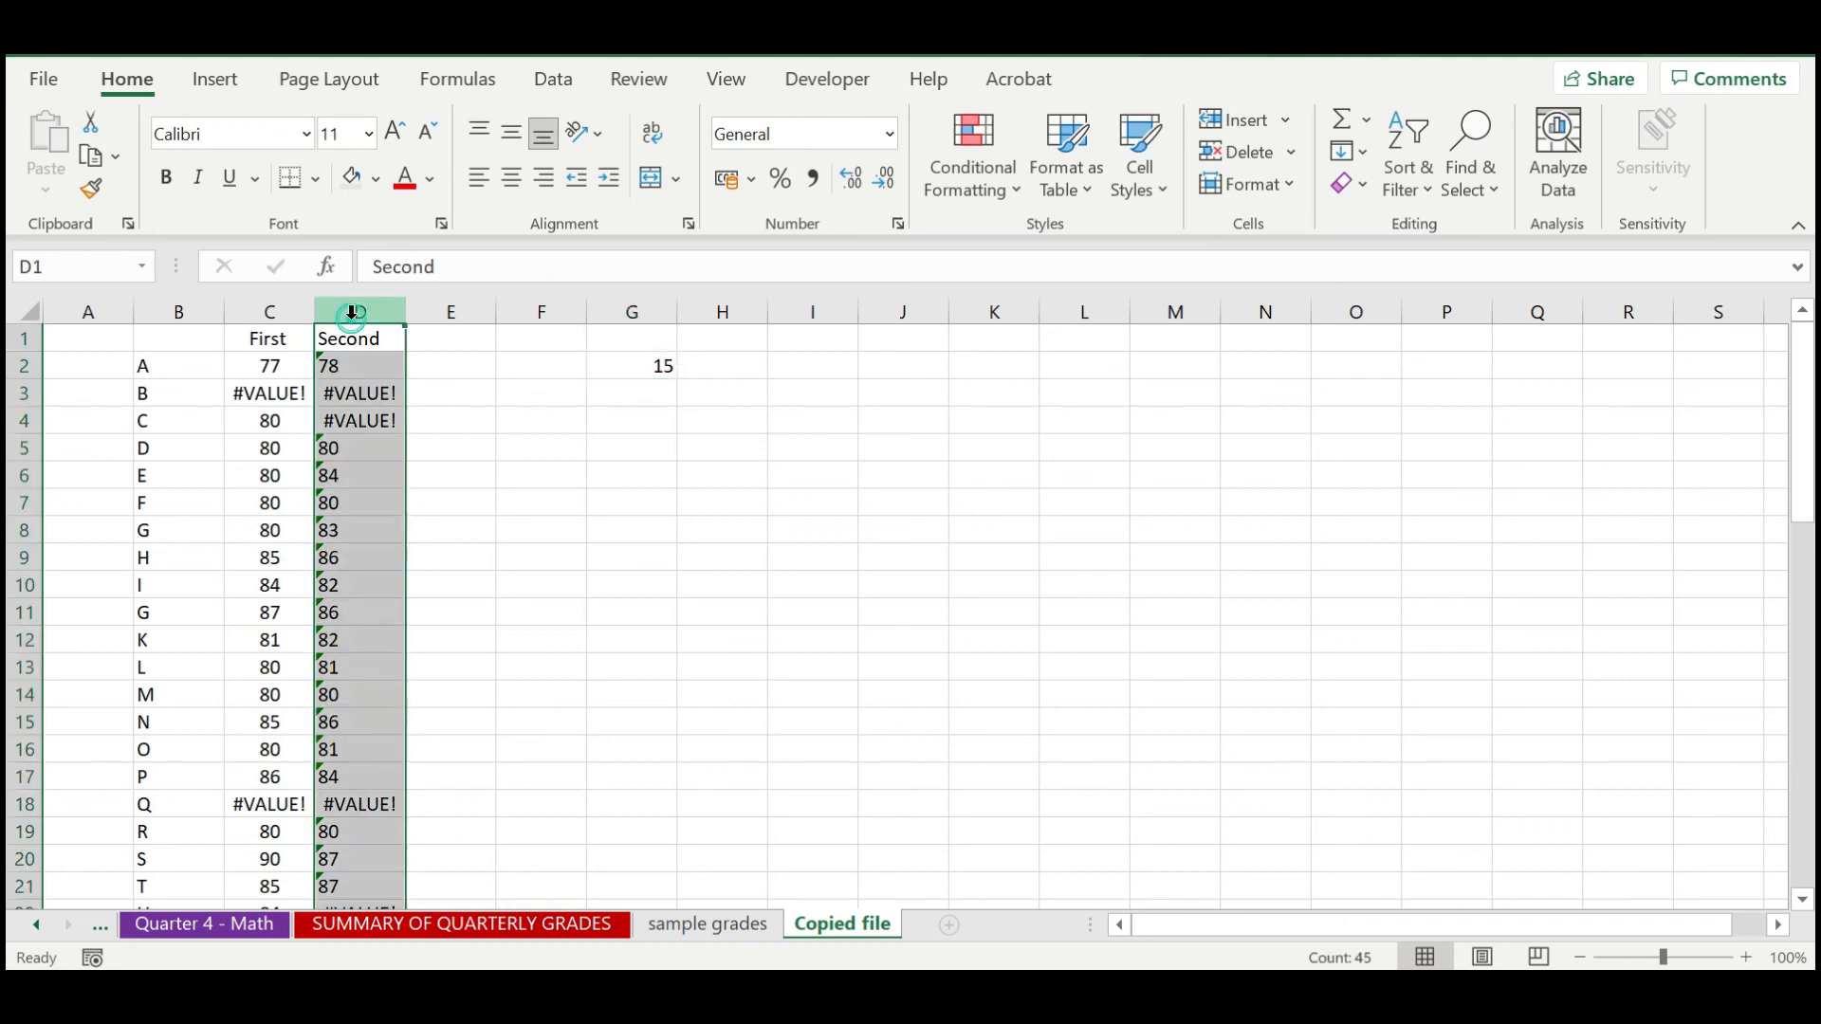
click(661, 363)
click(357, 313)
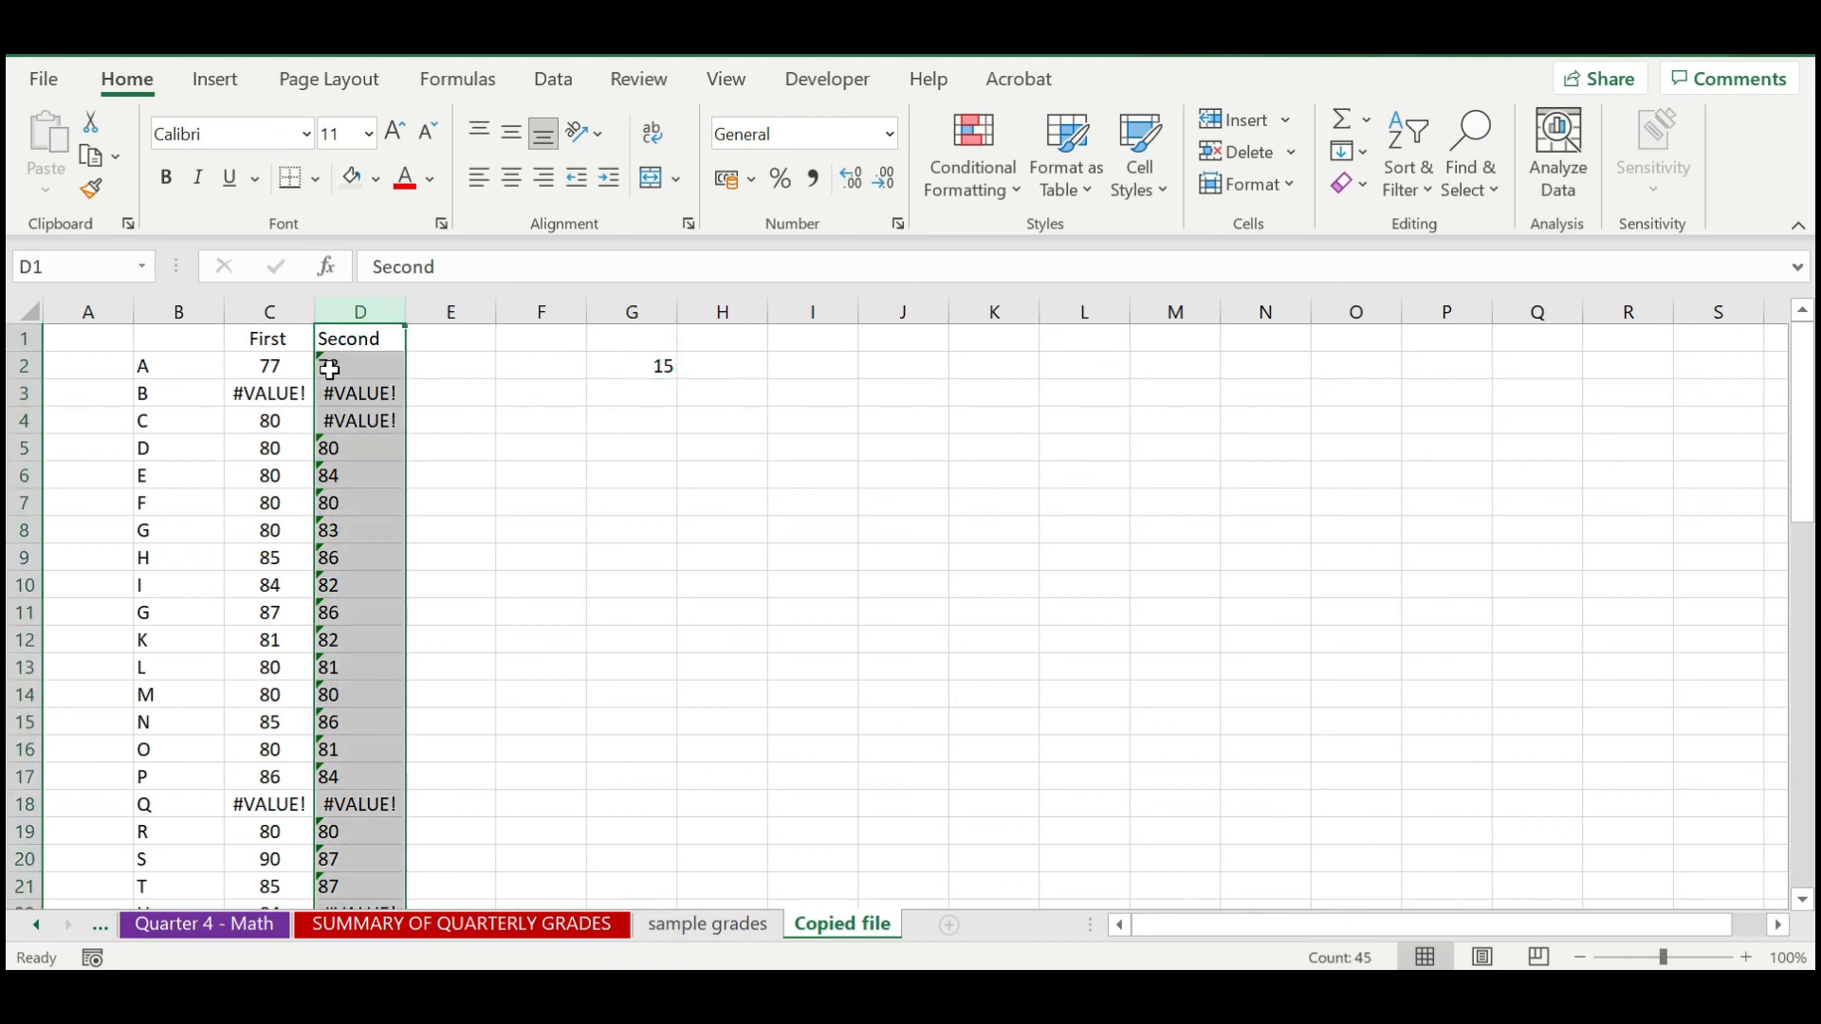
click(362, 367)
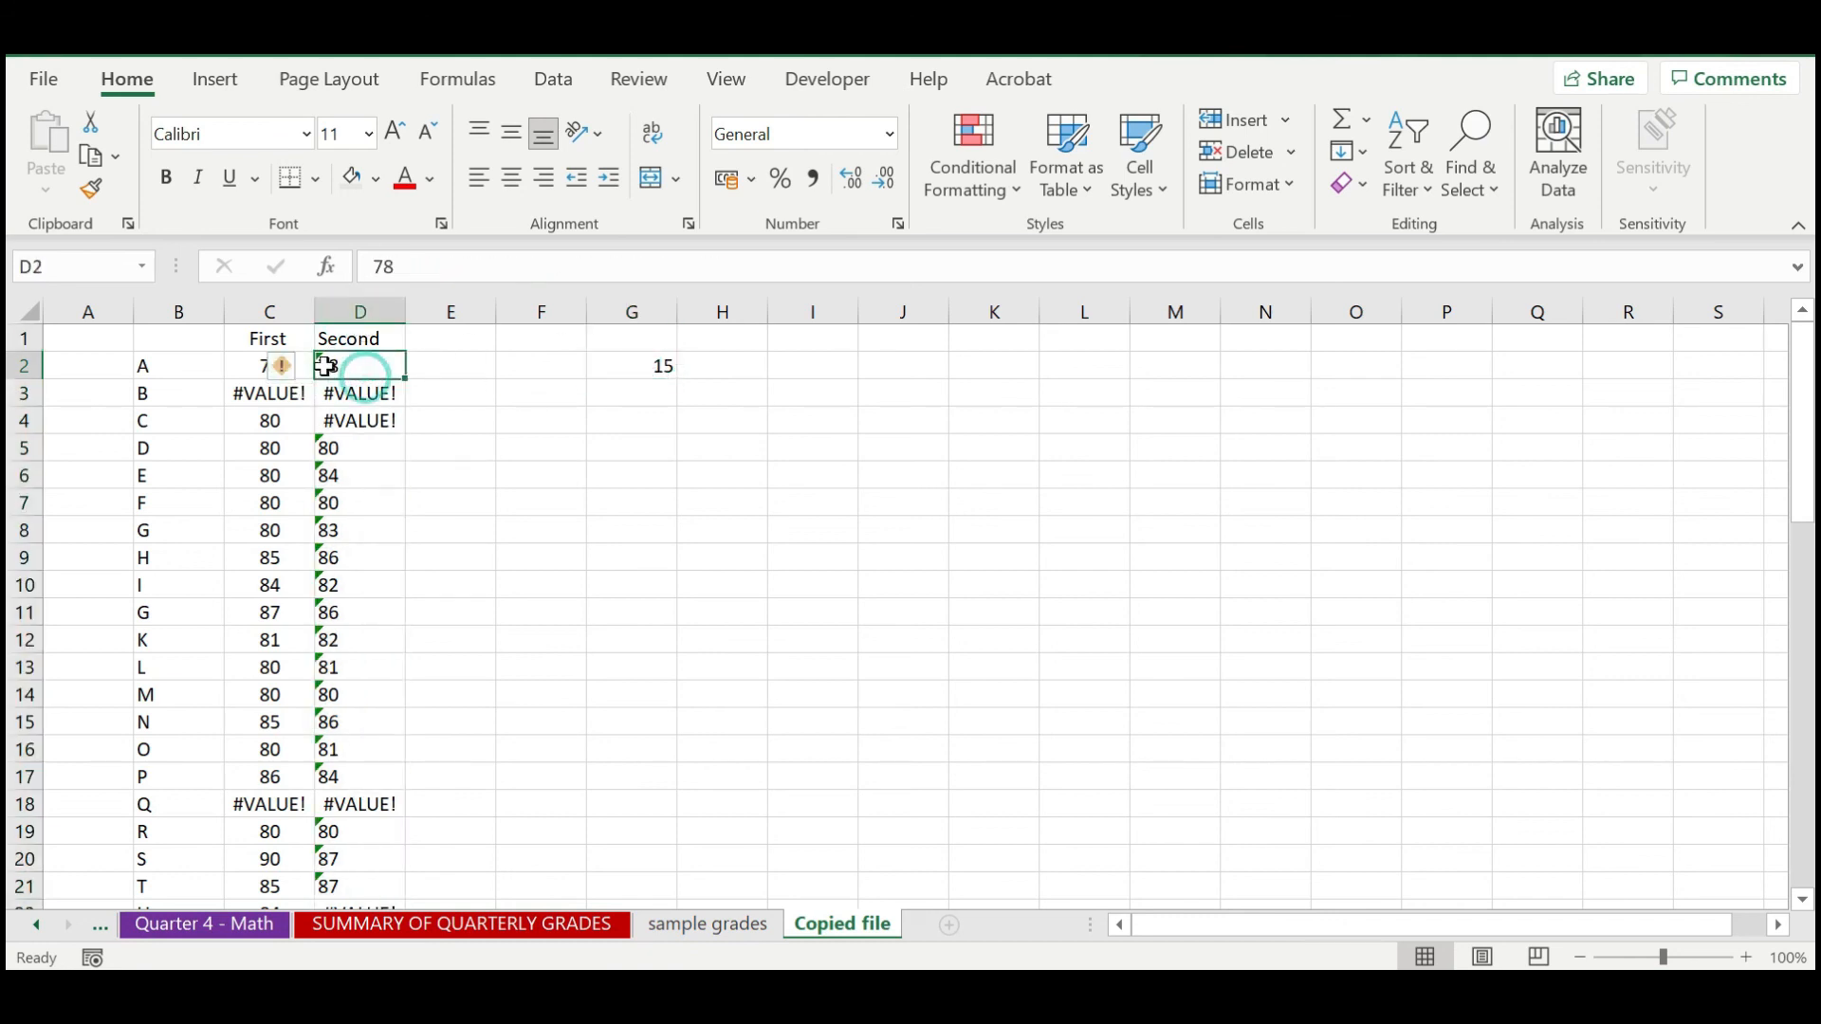
click(630, 366)
drag(678, 378, 757, 375)
click(936, 419)
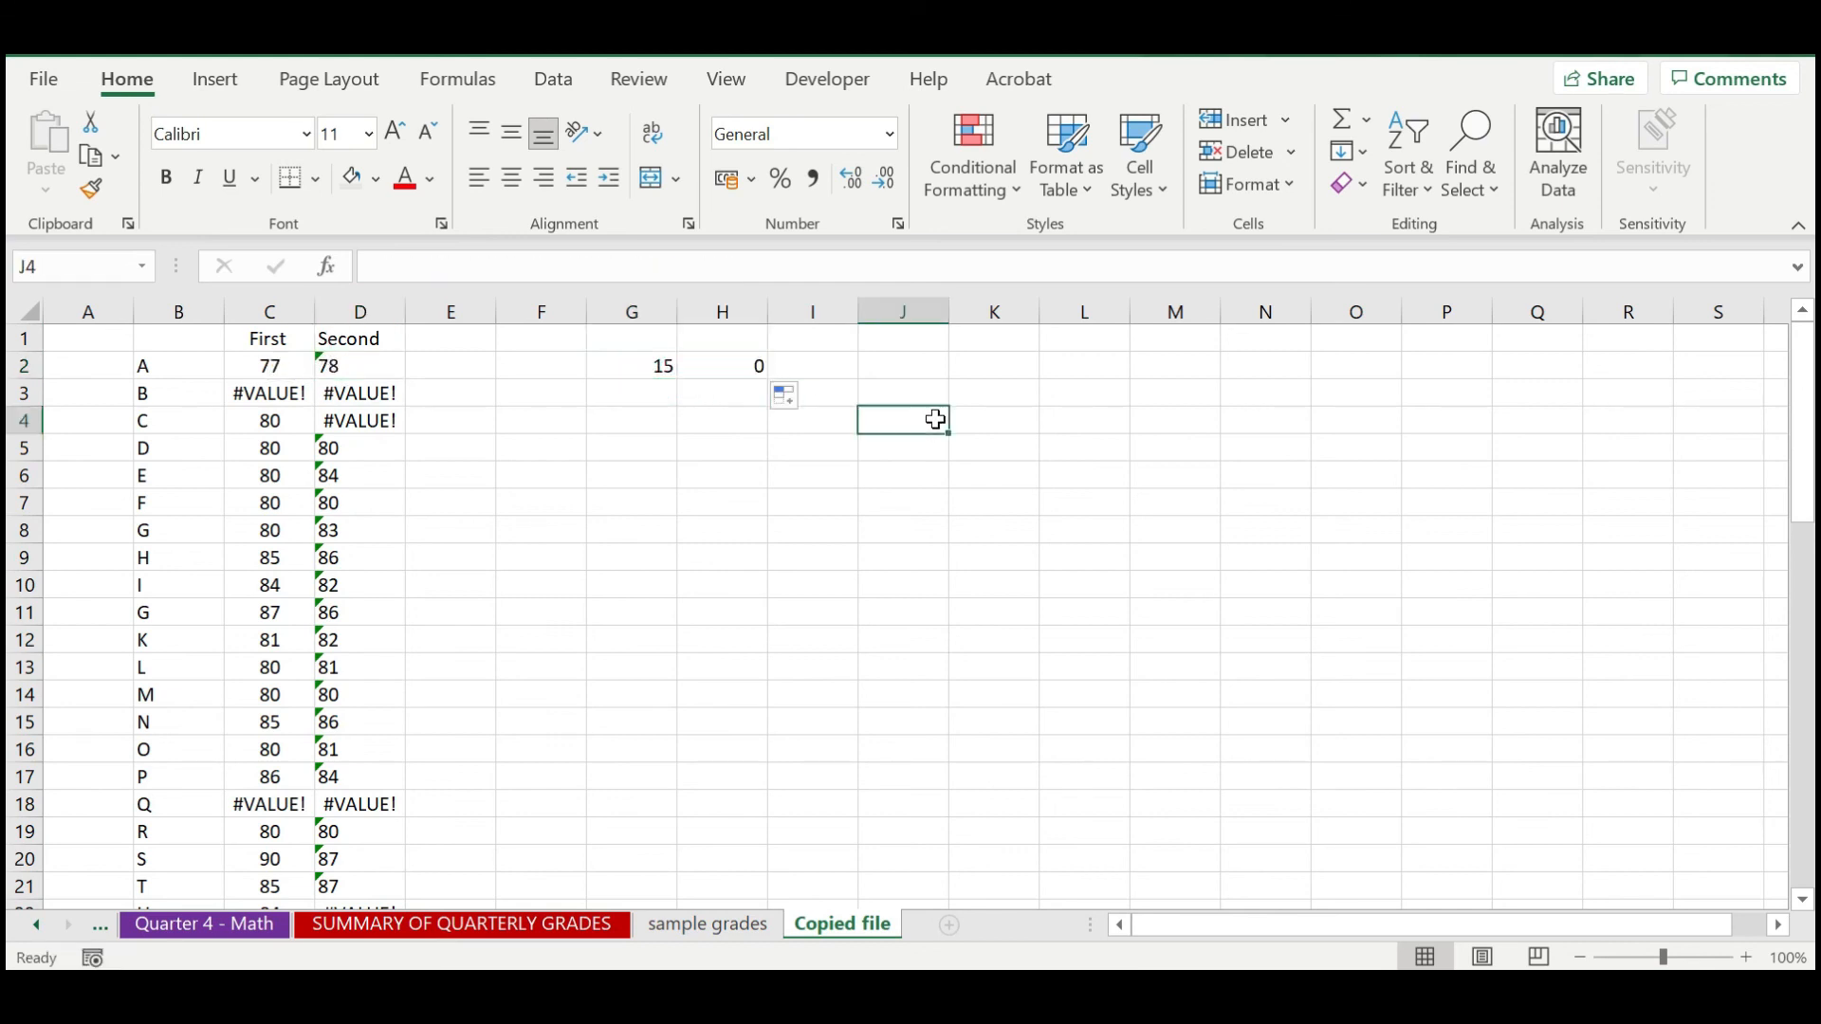
click(756, 368)
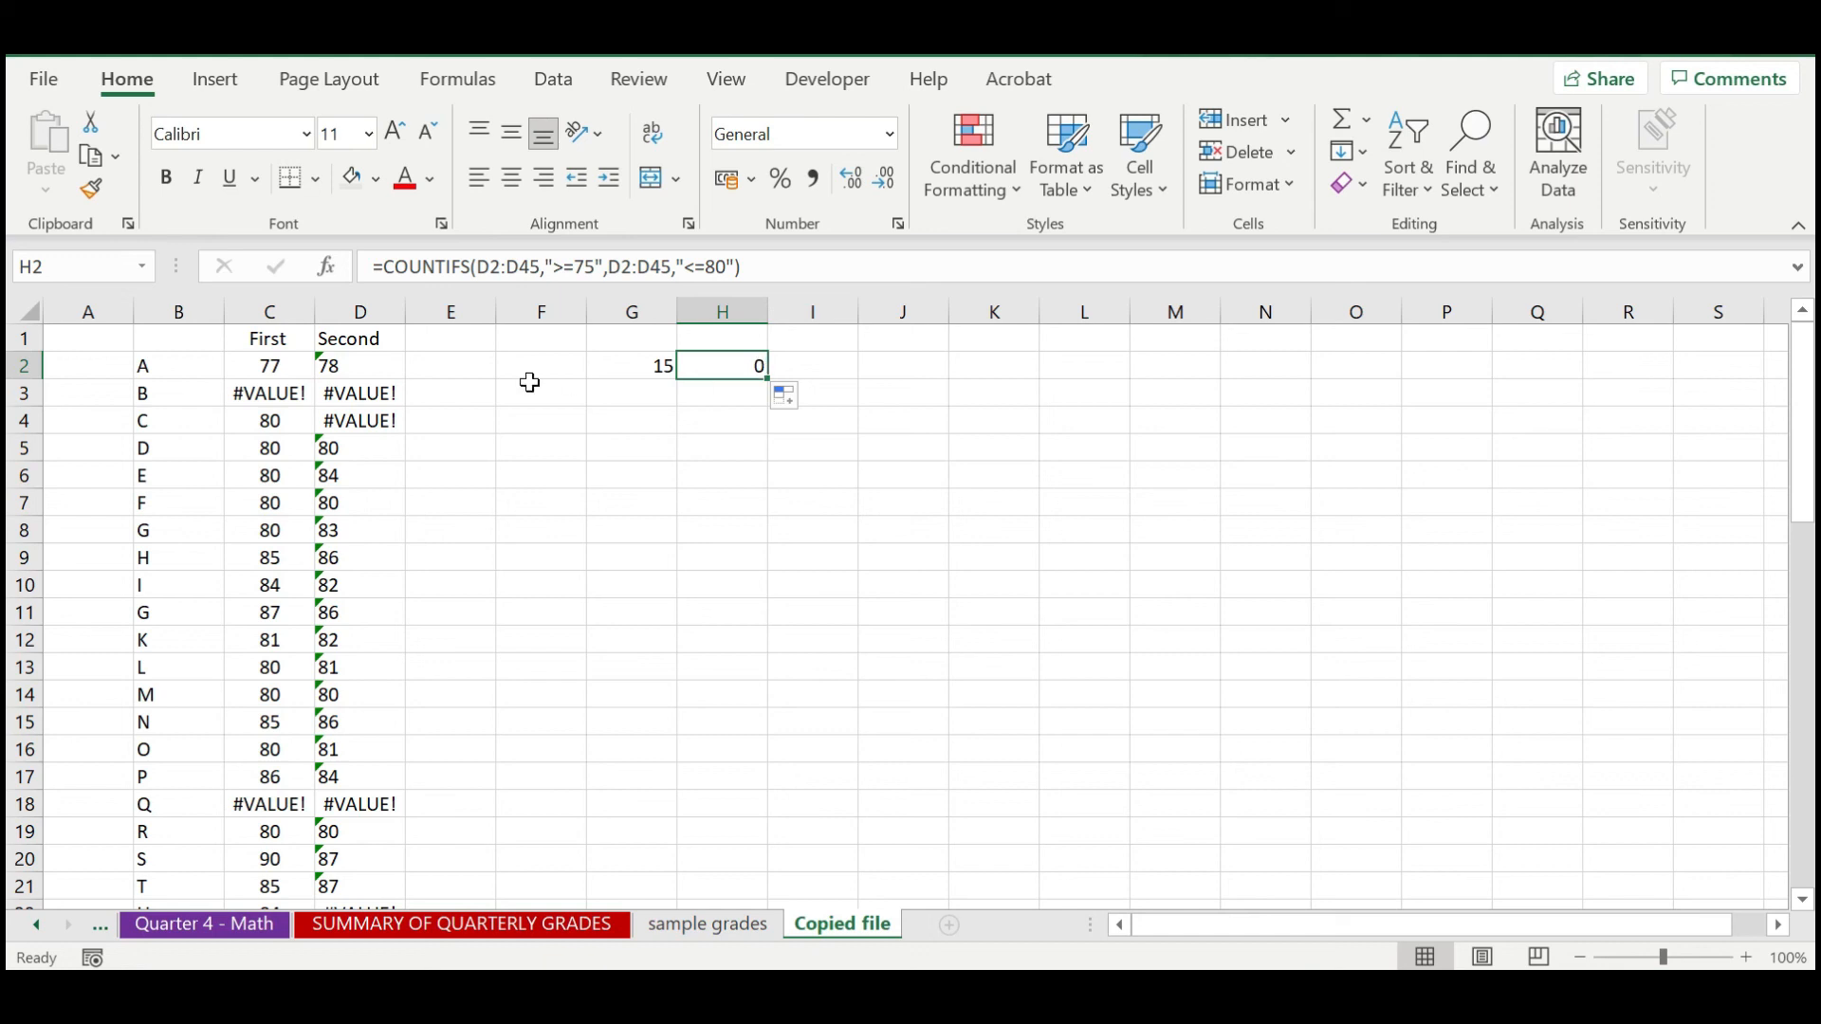
Convert the text grades in column D to numbers with Text to Columns and check the count in H2.
click(328, 363)
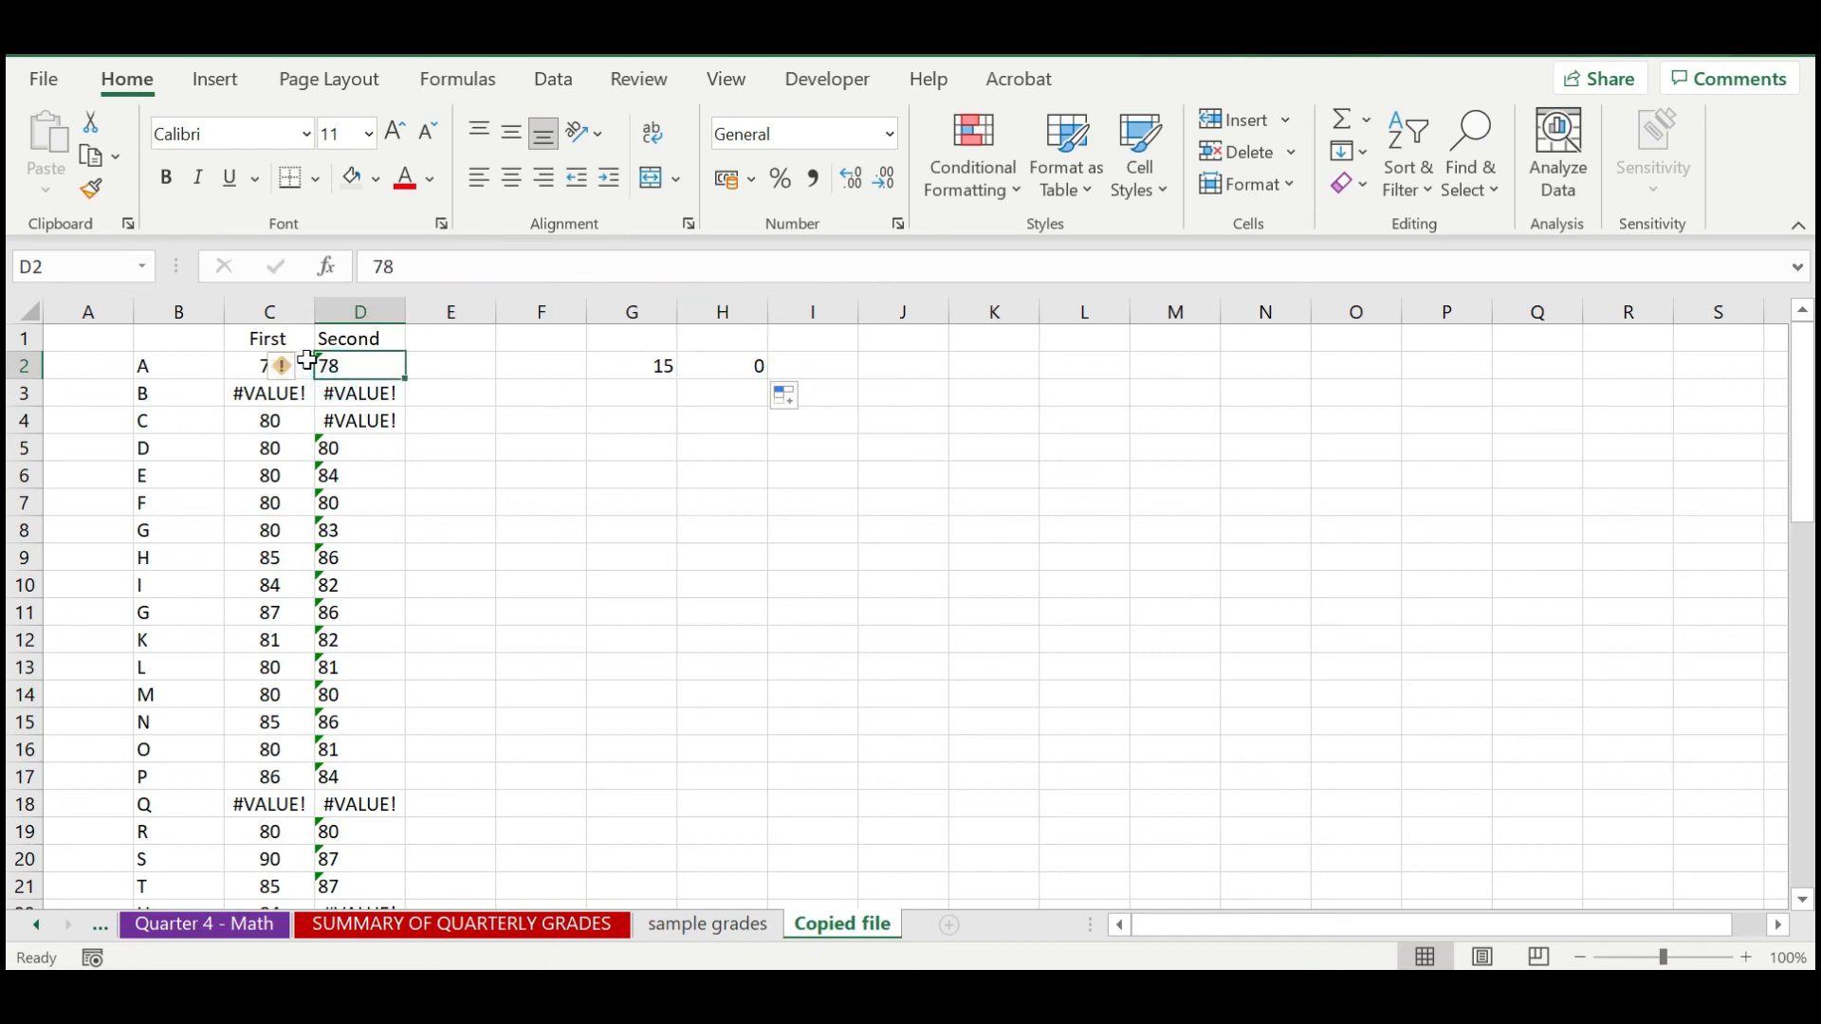
click(372, 305)
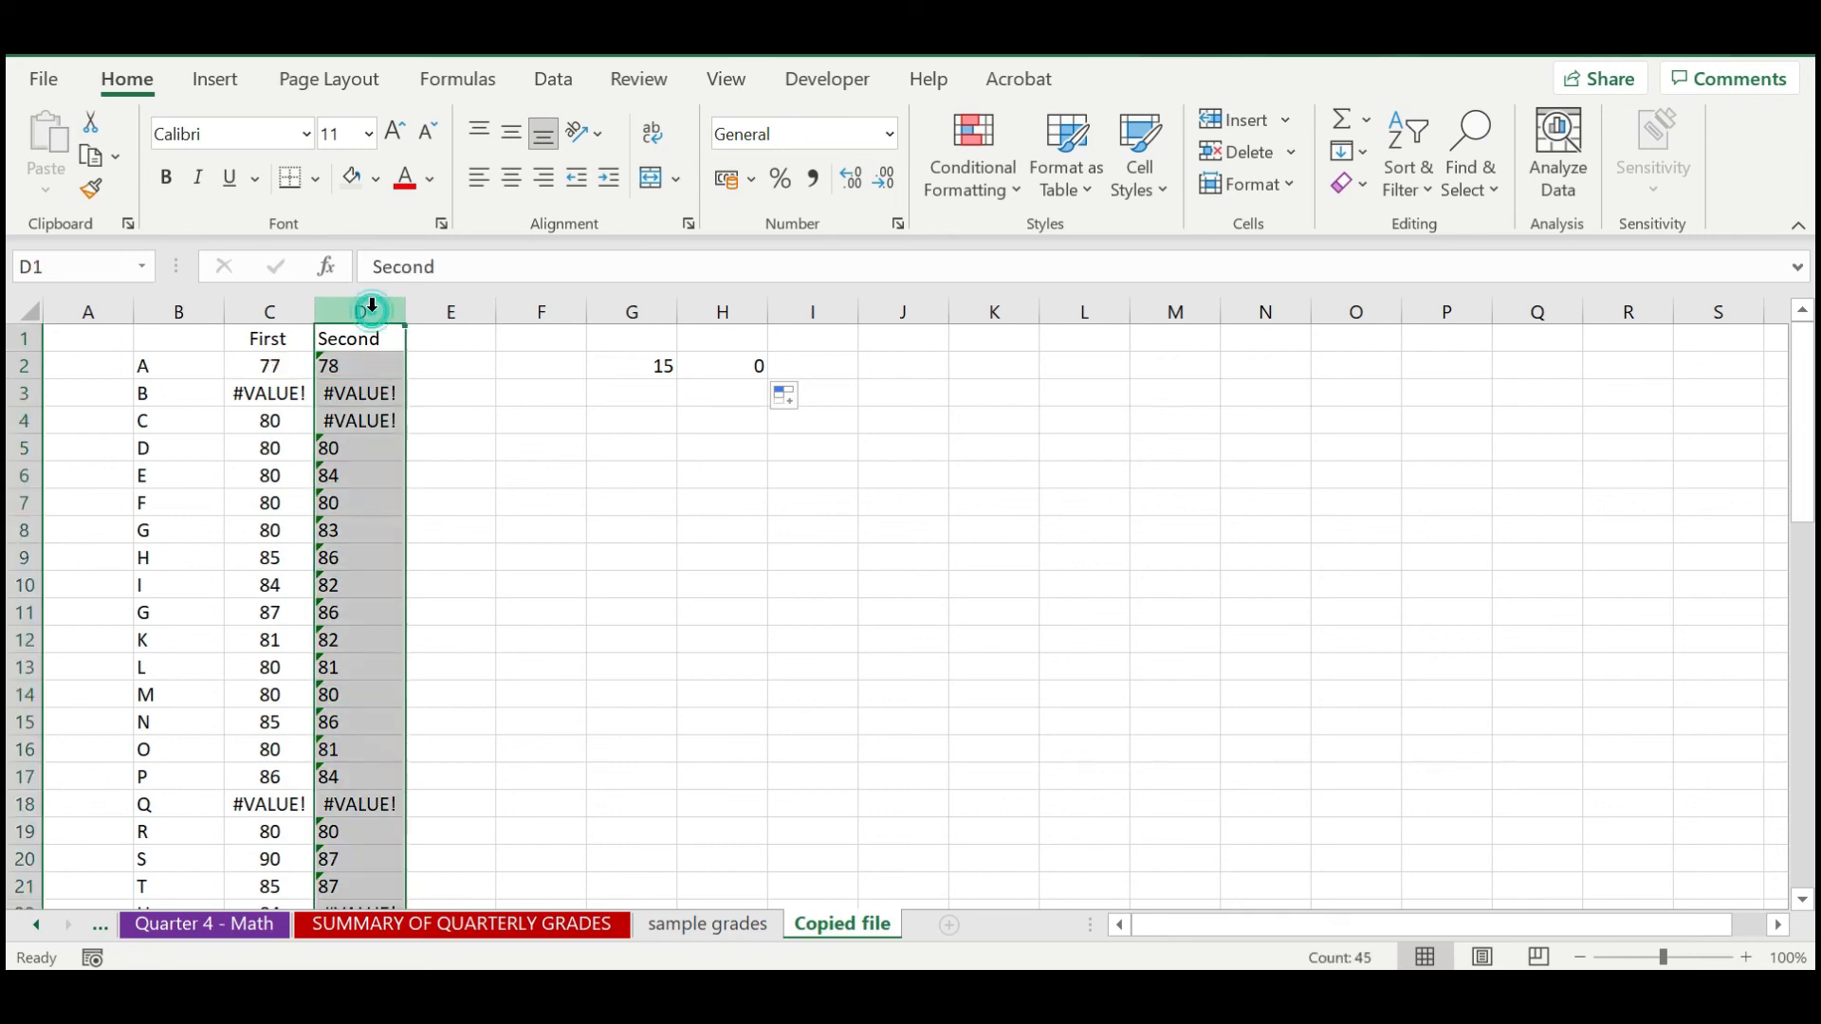
click(572, 96)
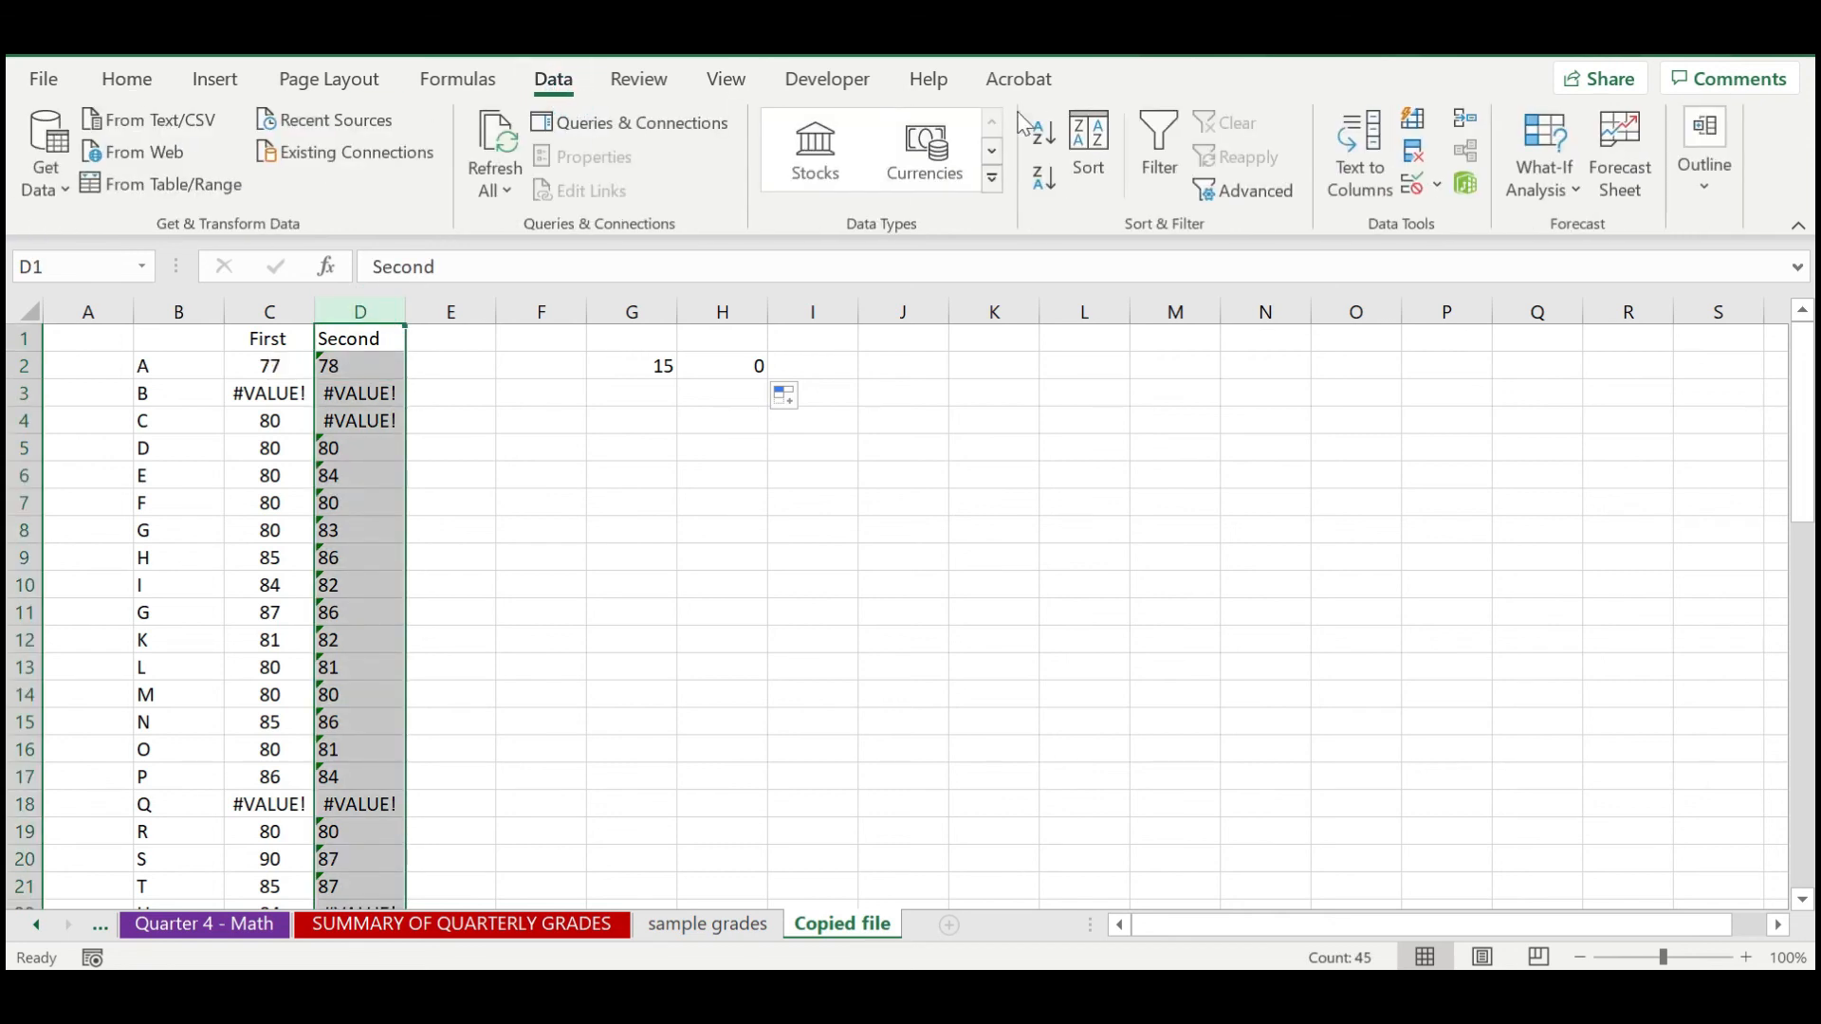
click(1357, 170)
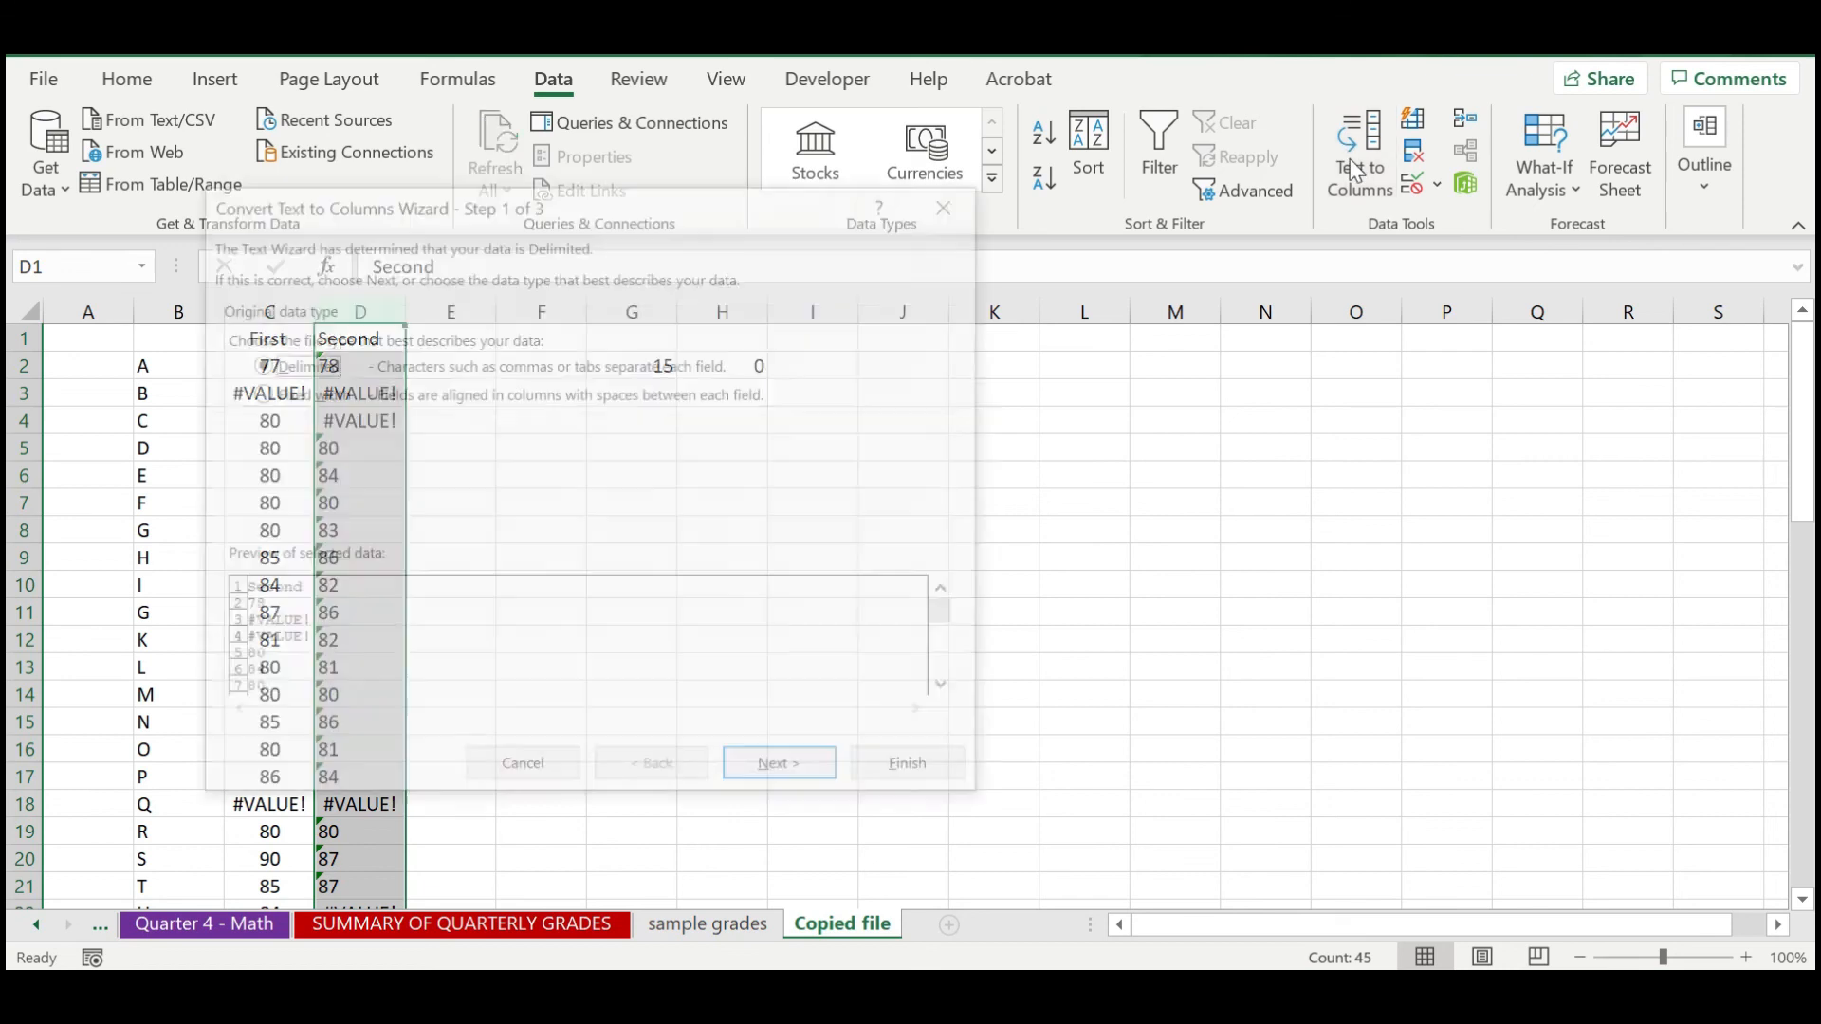
click(947, 776)
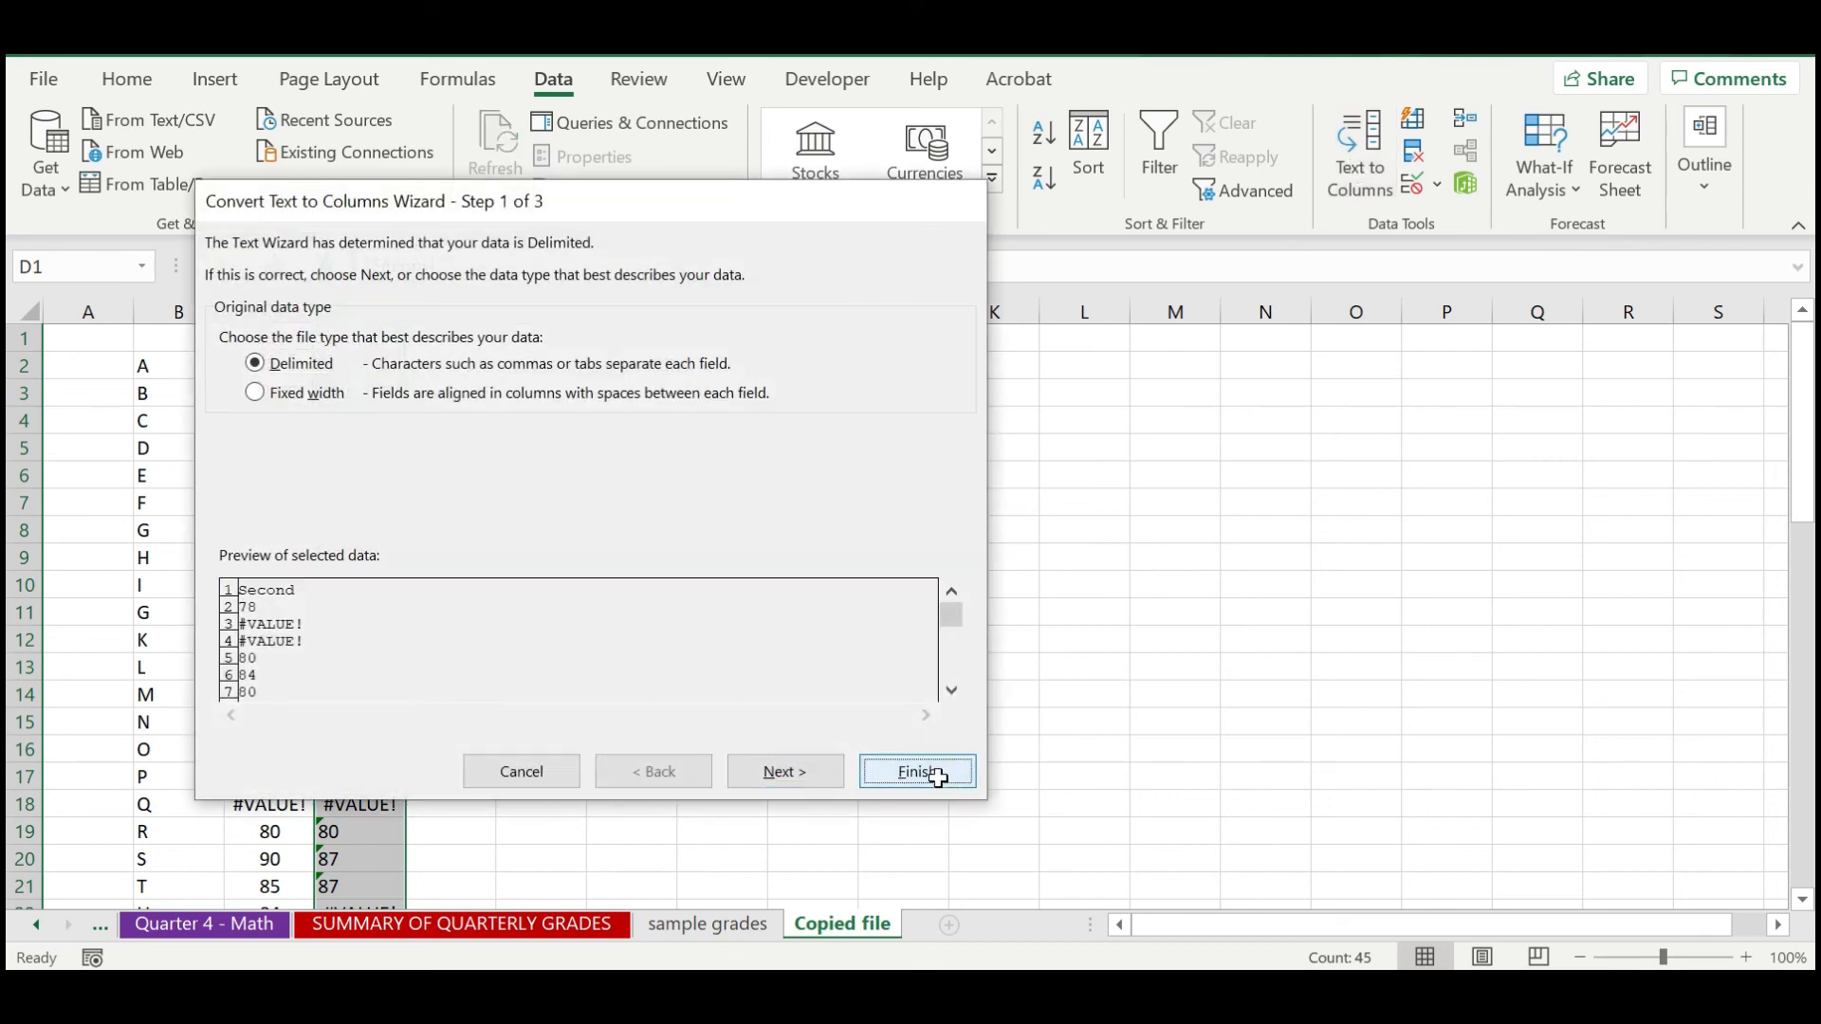
click(731, 374)
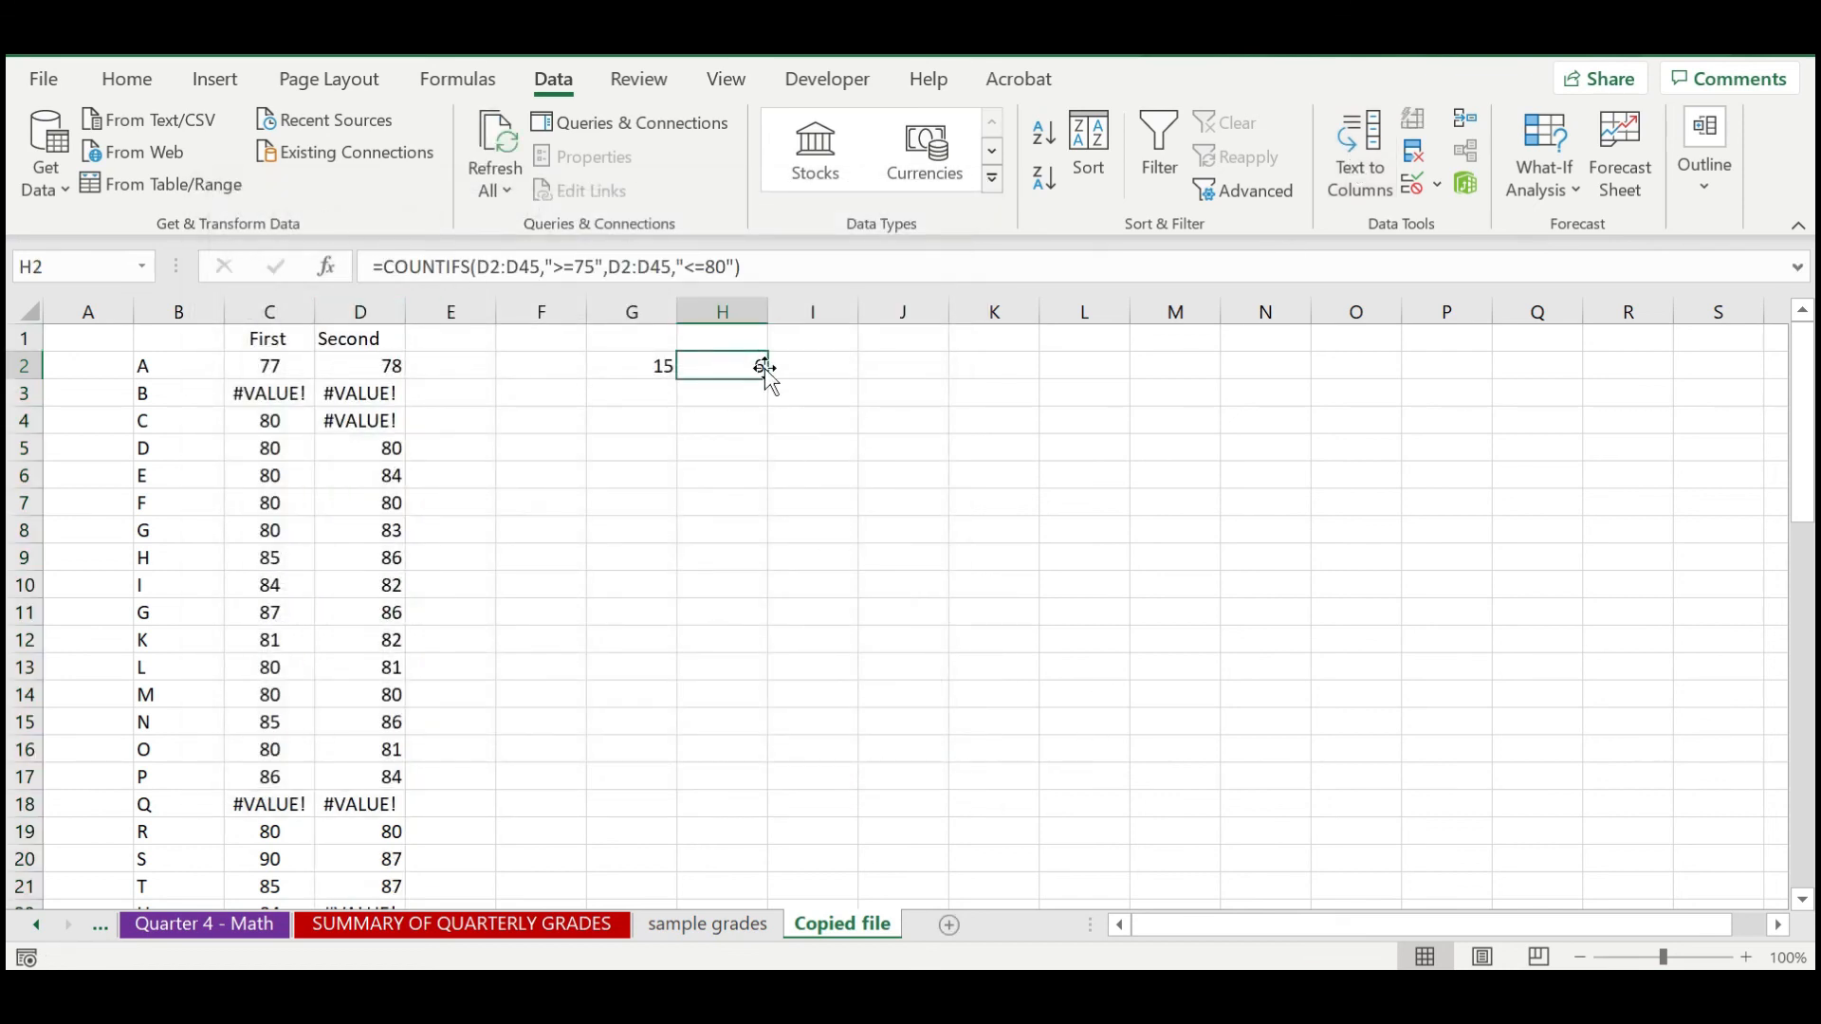